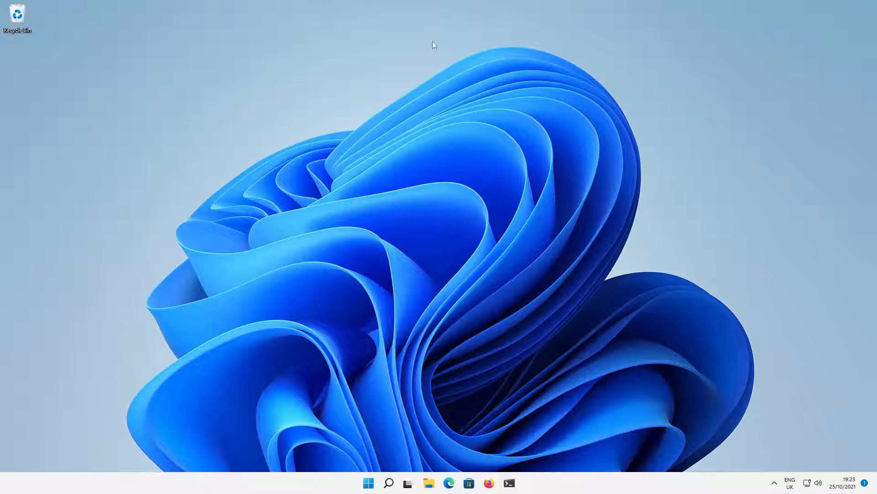
Leave the VM viewer's fullscreen, then switch the guest display back to fullscreen.
{"action": "left_click", "coordinate": [428, 11]}
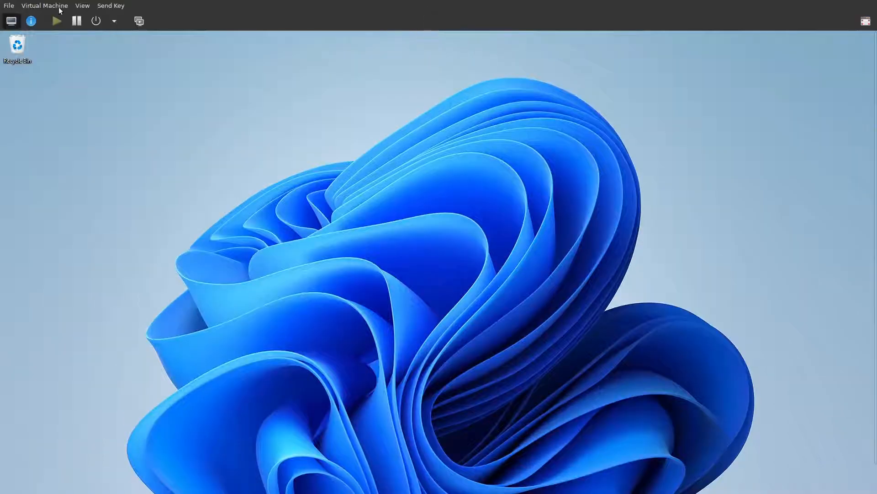
{"action": "left_click", "coordinate": [80, 6]}
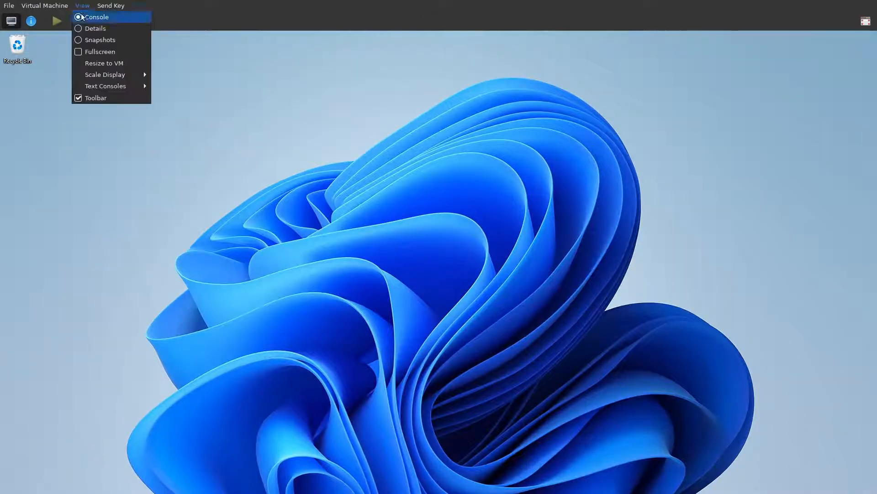
{"action": "left_click", "coordinate": [89, 52]}
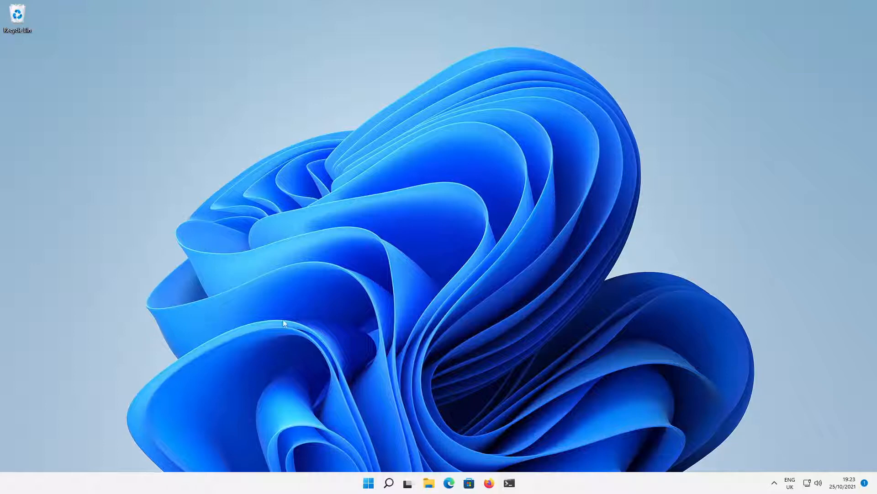
Open youtube.com in the browser and accept the cookie terms.
{"action": "left_click", "coordinate": [489, 483]}
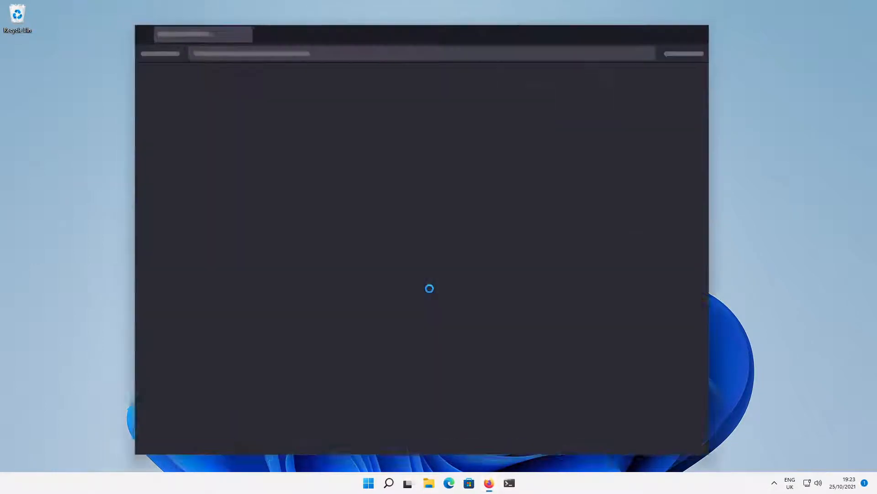
{"action": "type", "text": "youtube.com"}
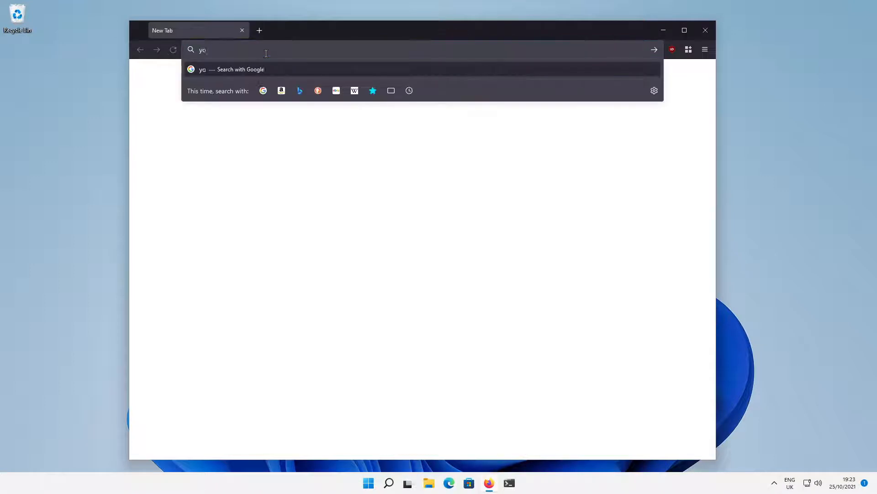
{"action": "key", "text": "Return"}
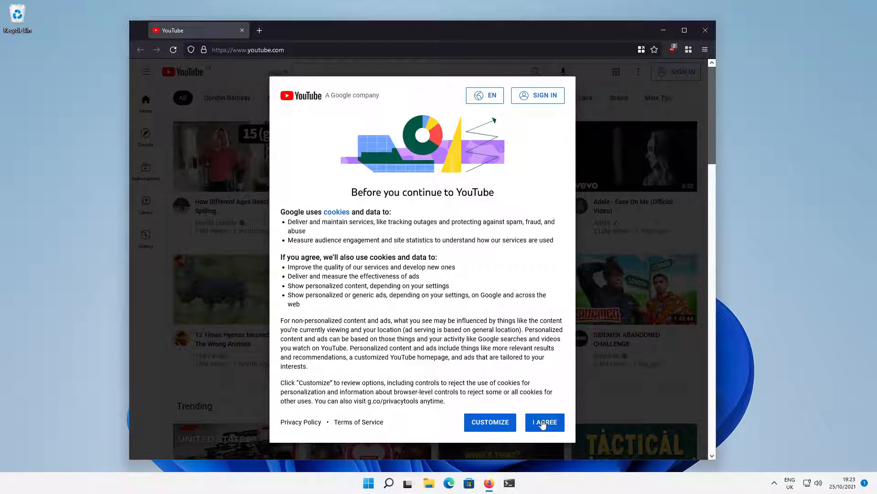
{"action": "left_click", "coordinate": [543, 423]}
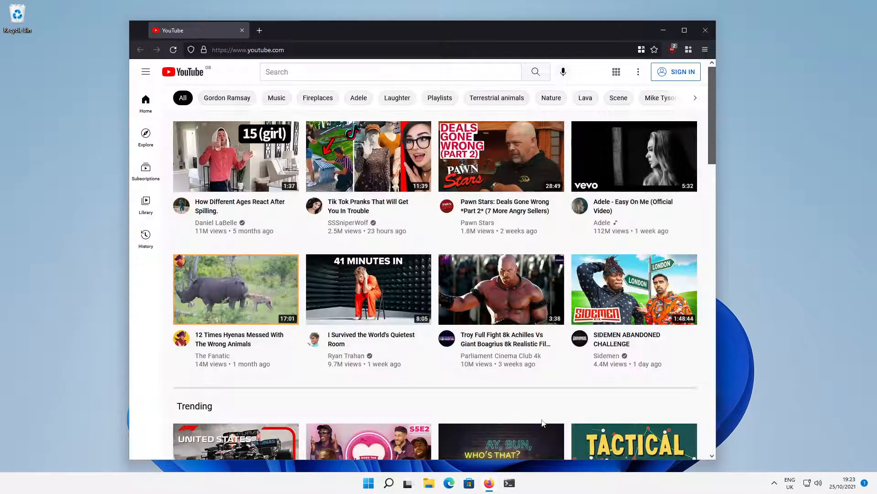
Search 'magpie channel' and open The Magpie Channel TV's first upload from its Videos list.
{"action": "left_click", "coordinate": [398, 69]}
{"action": "type", "text": "magpie"}
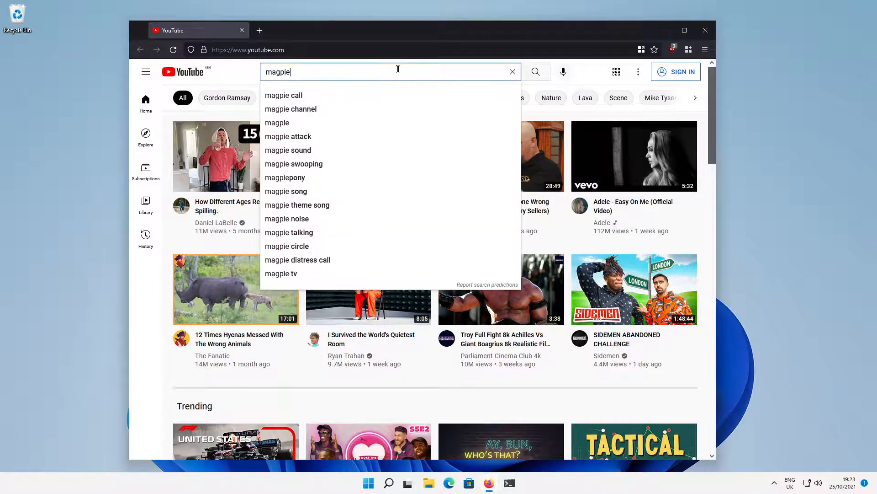
{"action": "type", "text": " channel"}
{"action": "key", "text": "Return"}
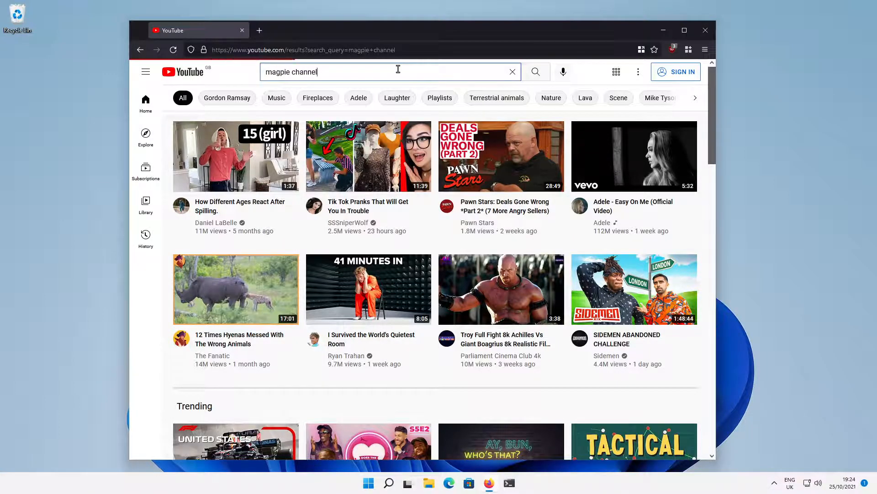
{"action": "left_click", "coordinate": [271, 137]}
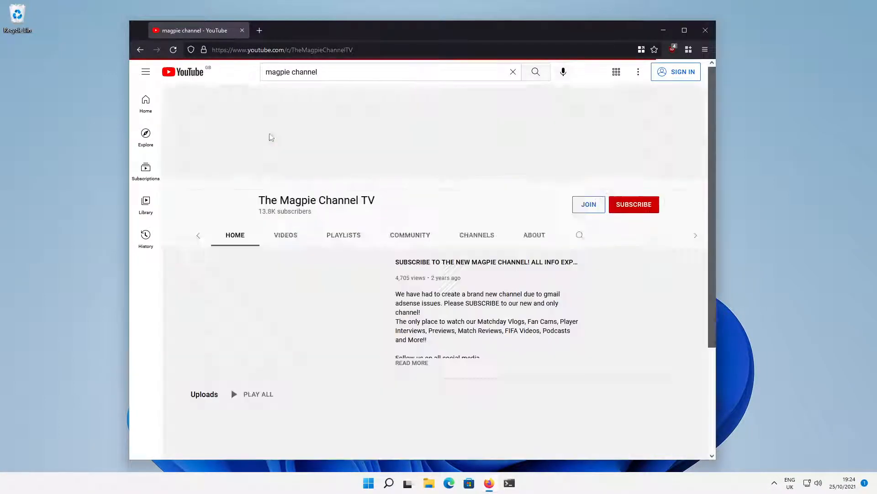
{"action": "left_click", "coordinate": [282, 238]}
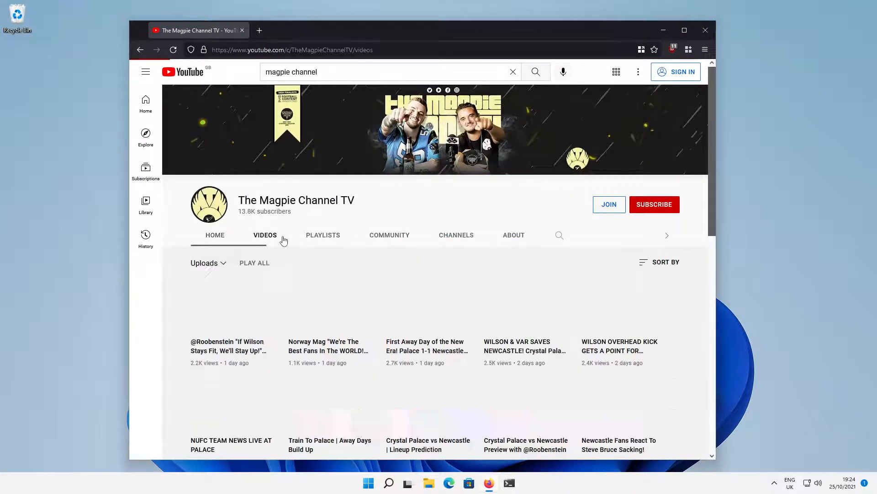
{"action": "left_click", "coordinate": [435, 308]}
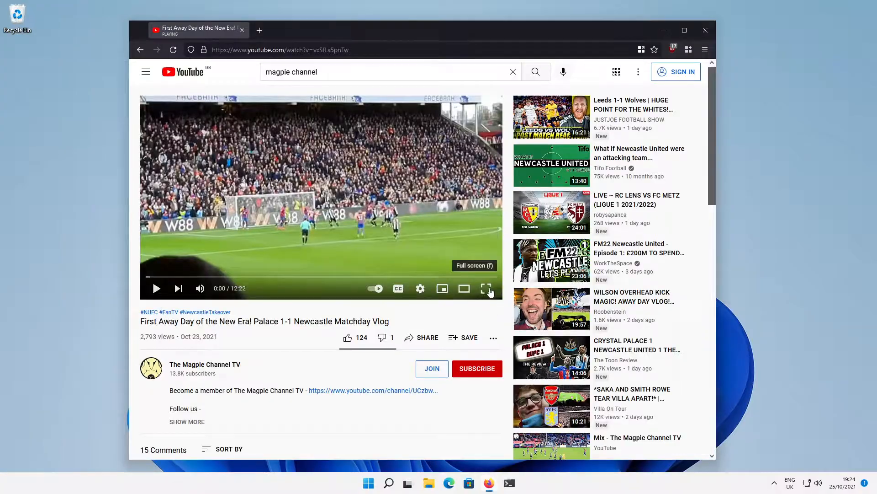
Play the matchday vlog full screen, pause at 0:09, exit full screen and close the browser.
{"action": "left_click", "coordinate": [486, 288]}
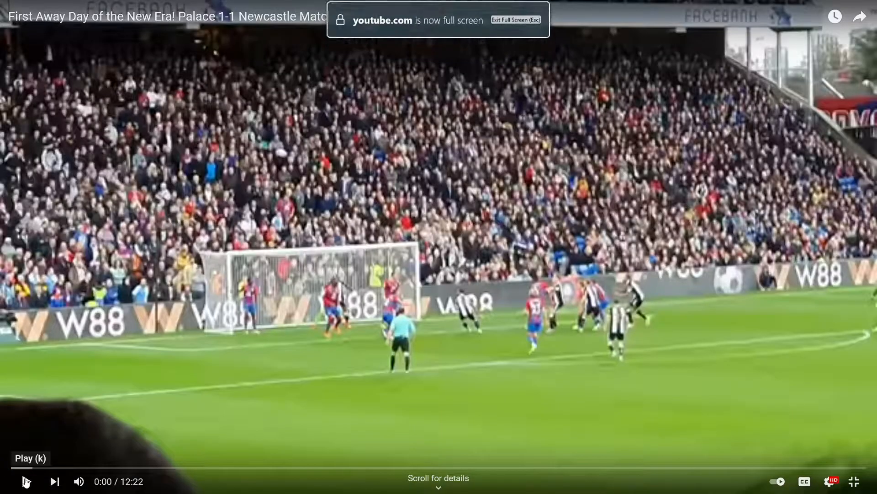
{"action": "left_click", "coordinate": [26, 481]}
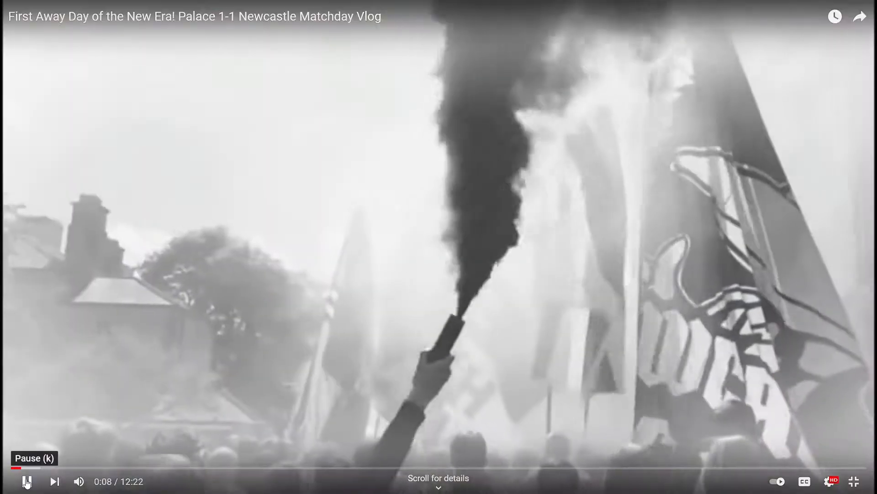
{"action": "left_click", "coordinate": [27, 481]}
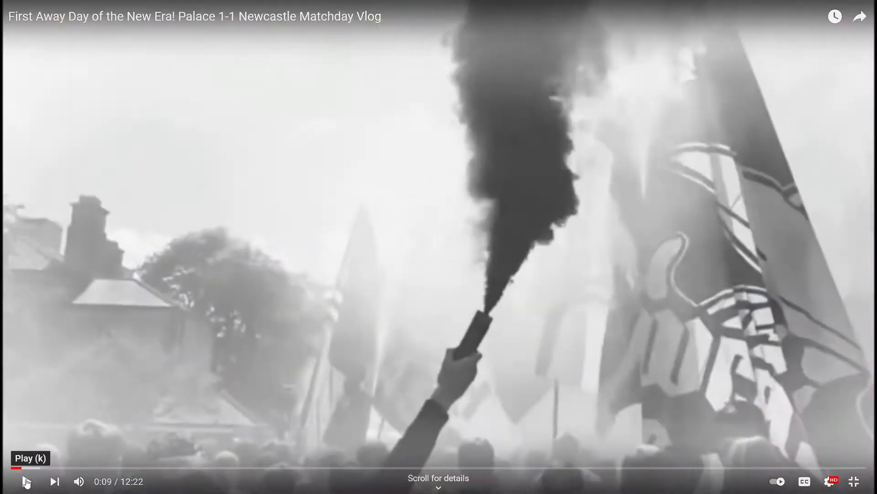
{"action": "key", "text": "Escape"}
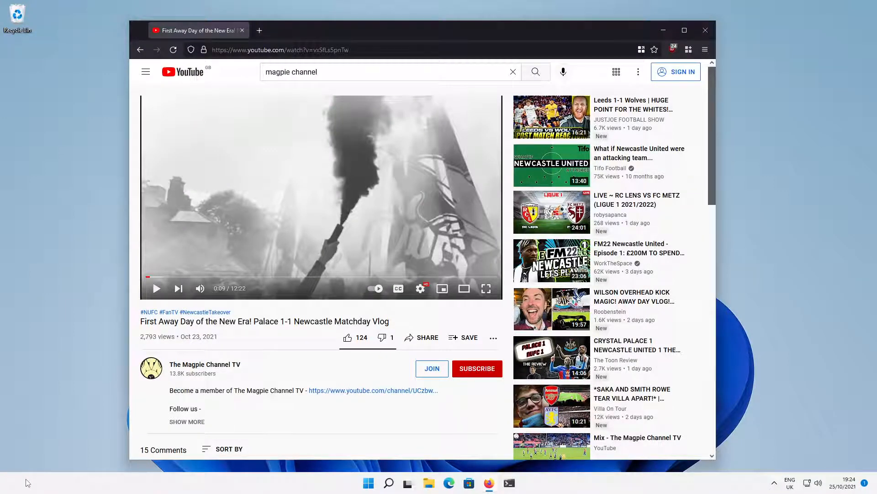
{"action": "left_click", "coordinate": [242, 31]}
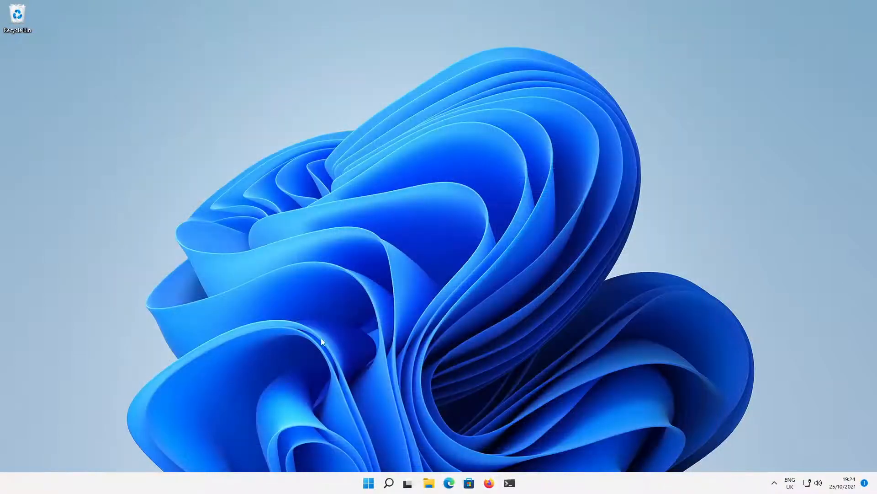
{"action": "left_click", "coordinate": [369, 482]}
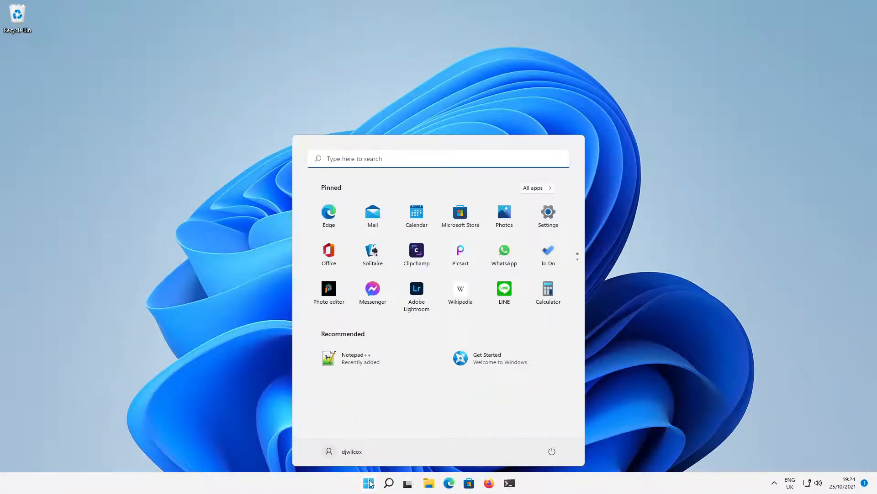
{"action": "left_click", "coordinate": [370, 482]}
{"action": "left_click", "coordinate": [428, 483]}
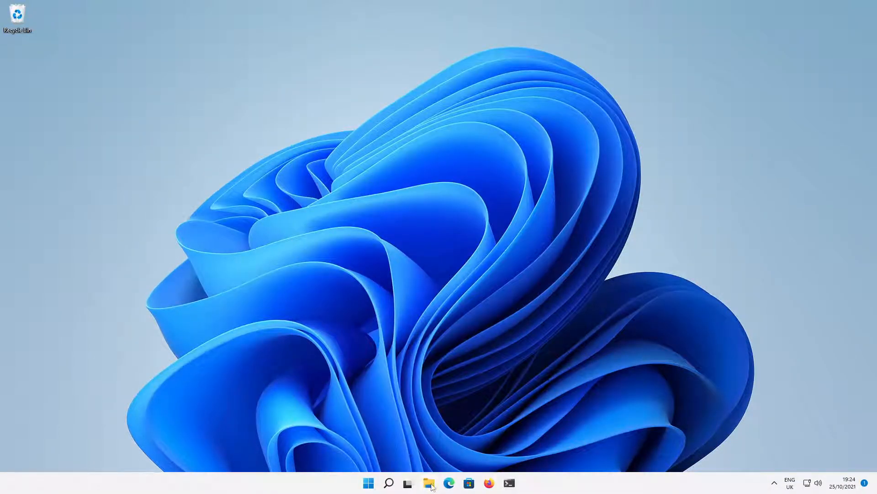
{"action": "left_click", "coordinate": [215, 185]}
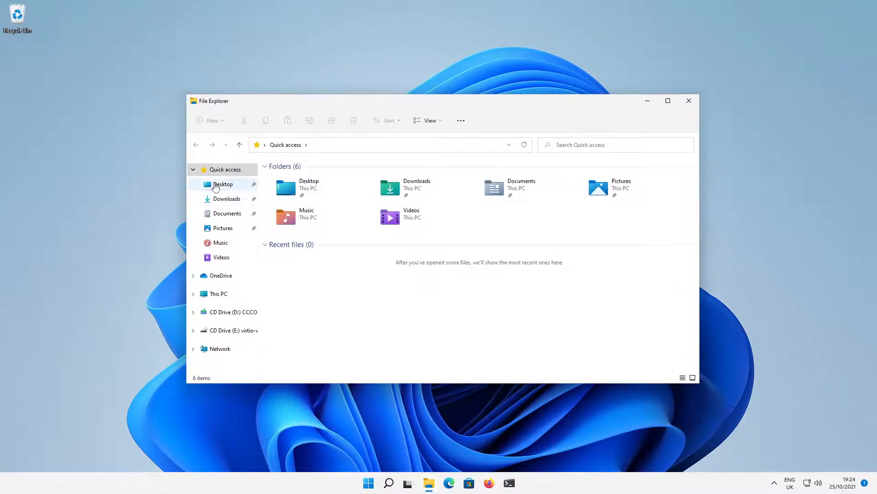
{"action": "left_click", "coordinate": [210, 171]}
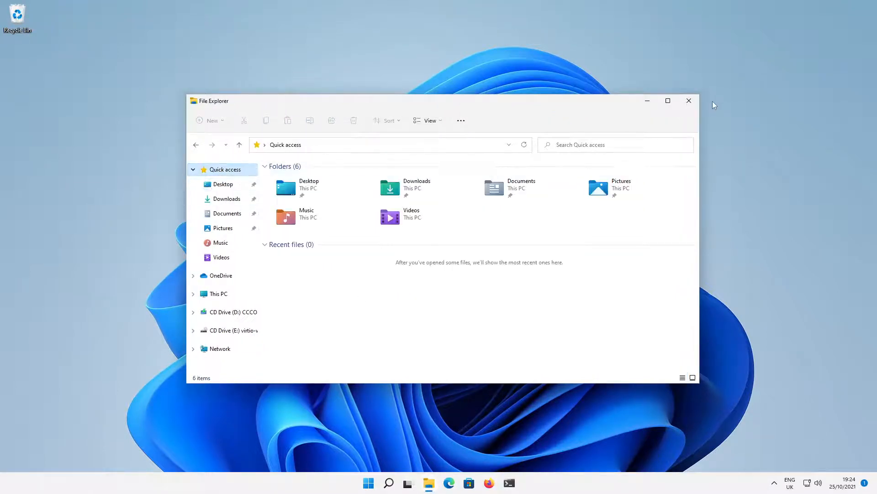
{"action": "left_click", "coordinate": [689, 100]}
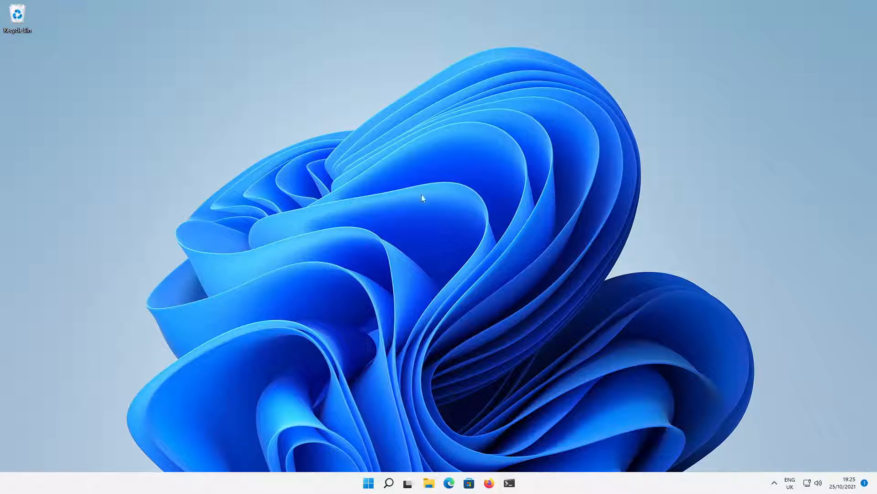
{"action": "left_click", "coordinate": [510, 482]}
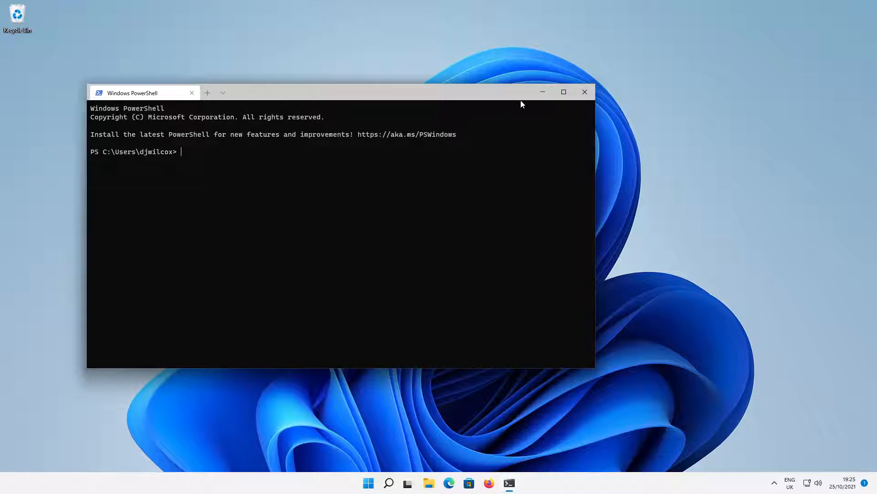
{"action": "type", "text": "yt-dlp -h"}
{"action": "key", "text": "Return"}
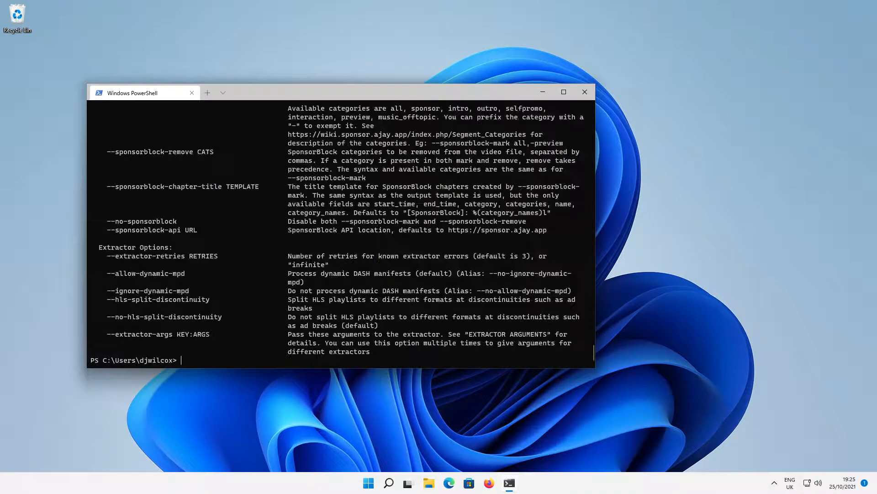
{"action": "scroll", "coordinate": [493, 167], "scroll_direction": "up", "scroll_amount": 15}
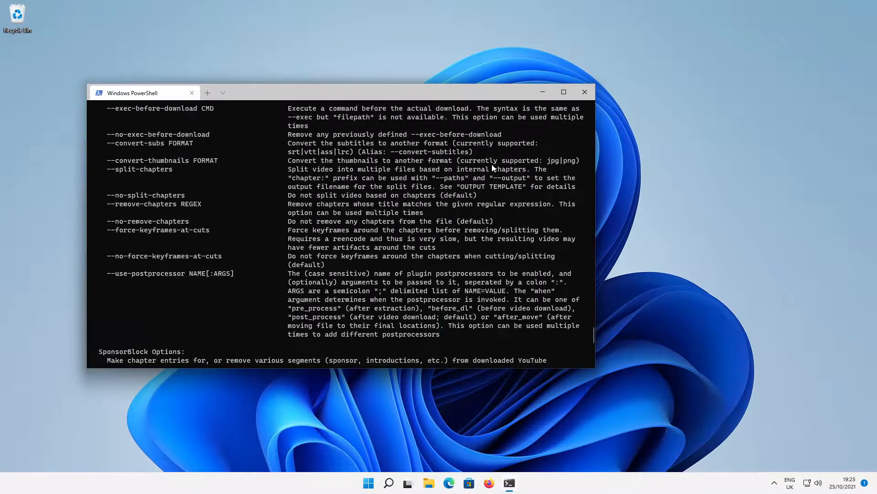
{"action": "left_click", "coordinate": [591, 93]}
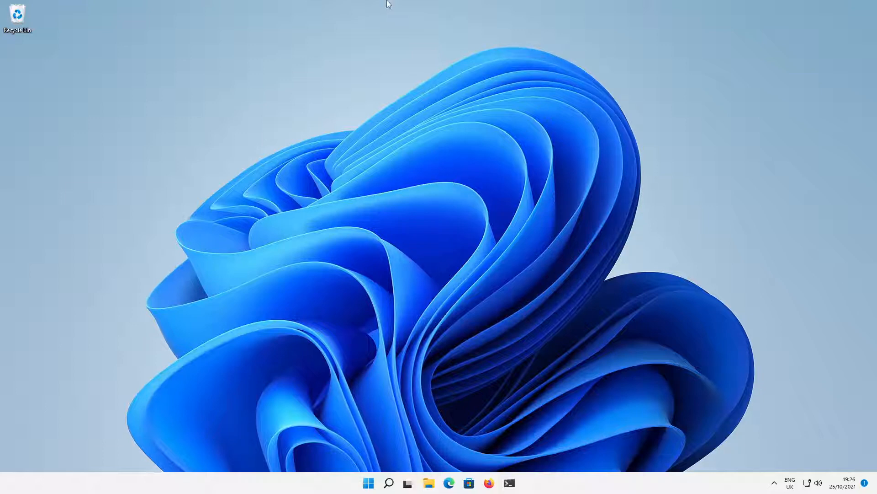
Leave the VM viewer's fullscreen and switch the guest display back to fullscreen.
{"action": "mouse_move", "coordinate": [388, 2]}
{"action": "left_click", "coordinate": [429, 7]}
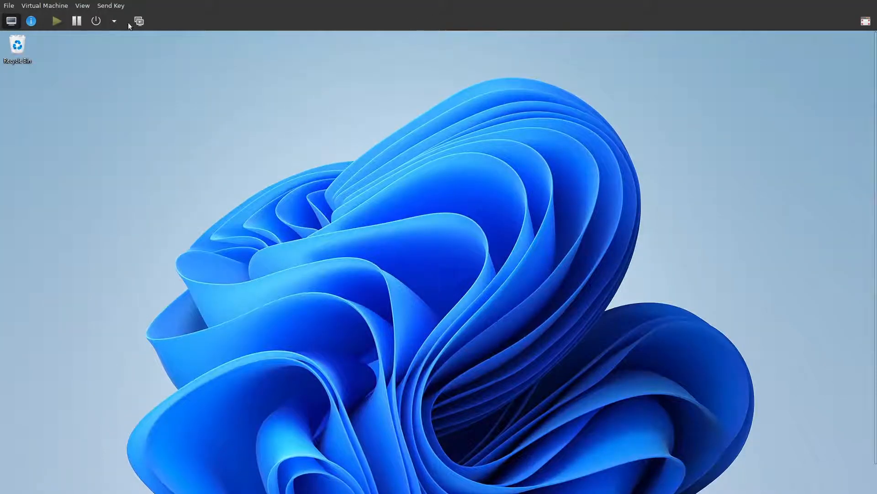
{"action": "left_click", "coordinate": [80, 6]}
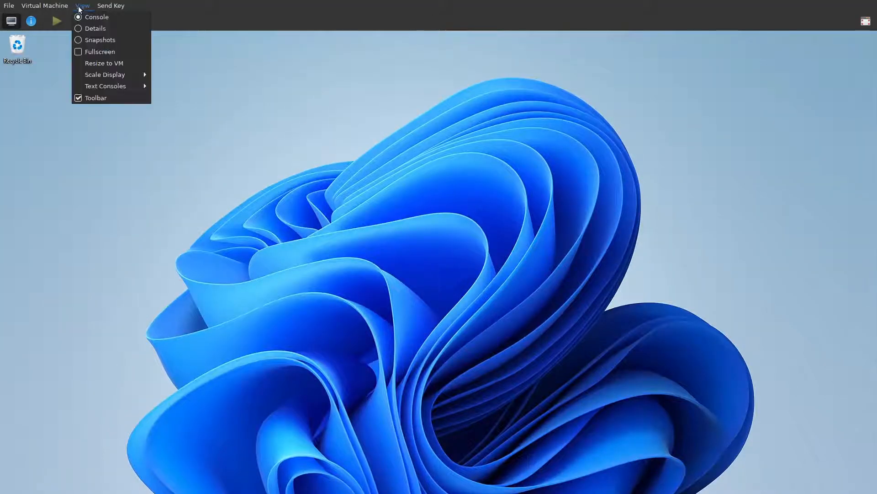
{"action": "left_click", "coordinate": [89, 52]}
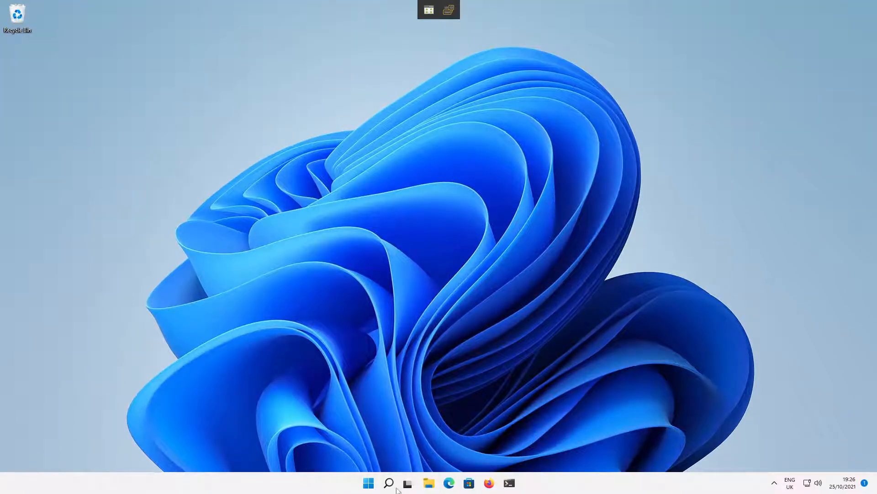
Shut down the Windows 11 guest from its Start power menu and close the viewer with Super+Q.
{"action": "left_click", "coordinate": [369, 482]}
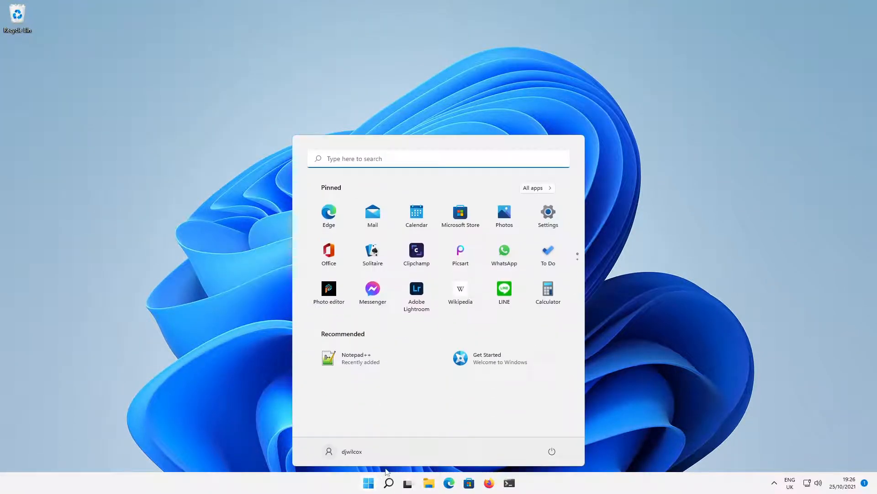
{"action": "left_click", "coordinate": [552, 451]}
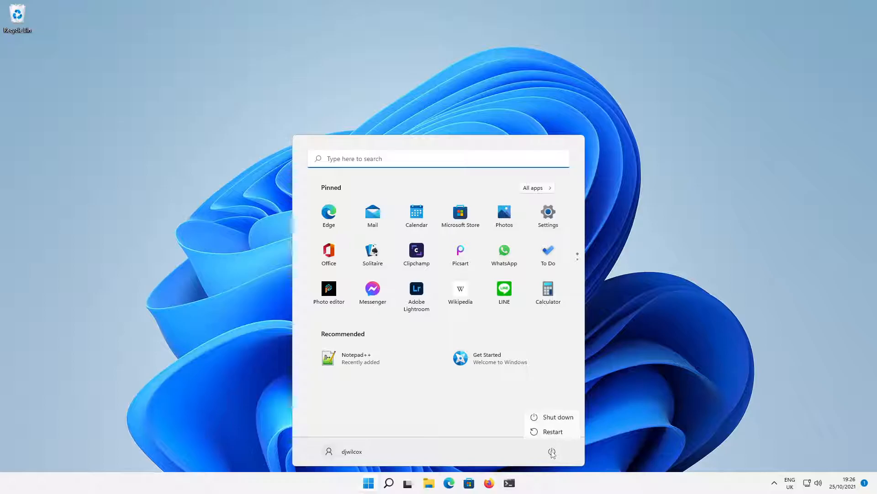
{"action": "left_click", "coordinate": [556, 418]}
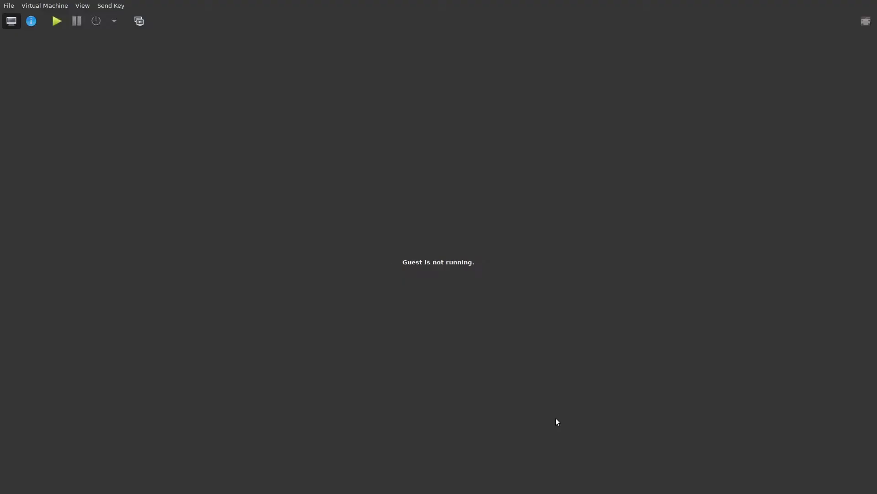
{"action": "key", "text": "super+q"}
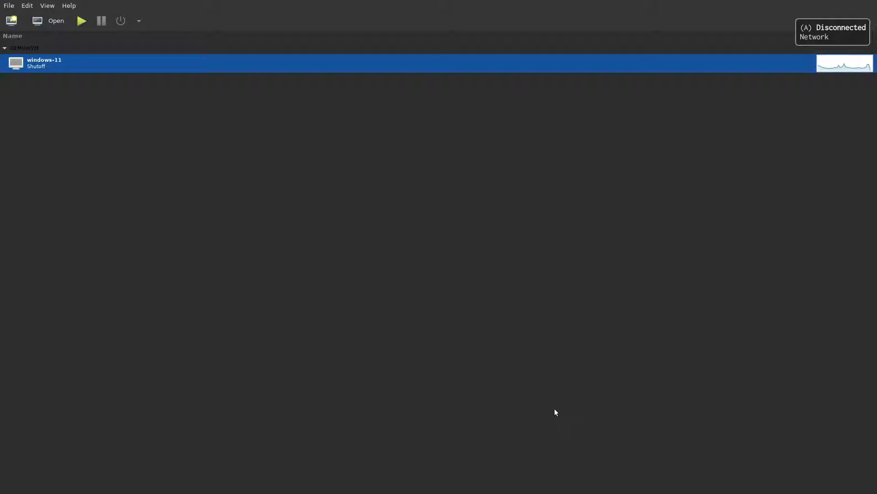
In the Emacs guide, unfold the 'check hardware support' section.
{"action": "key", "text": "super+3"}
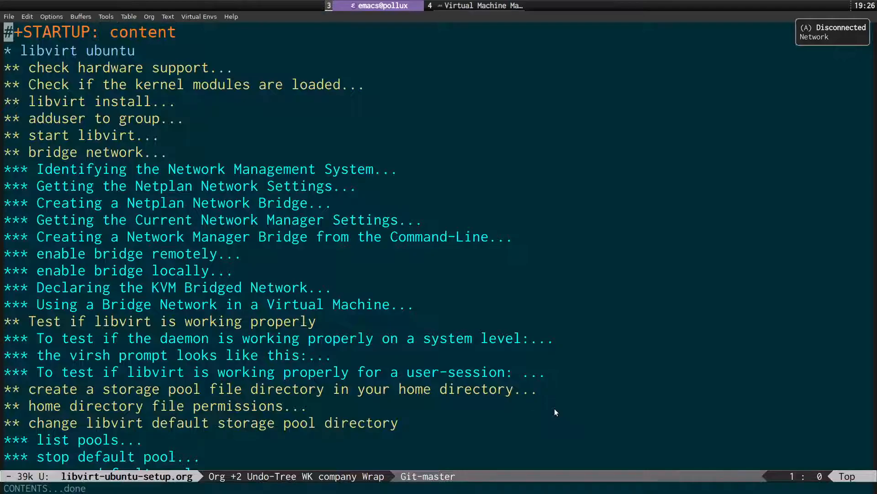
{"action": "key", "text": "Down"}
{"action": "key", "text": "Down"}
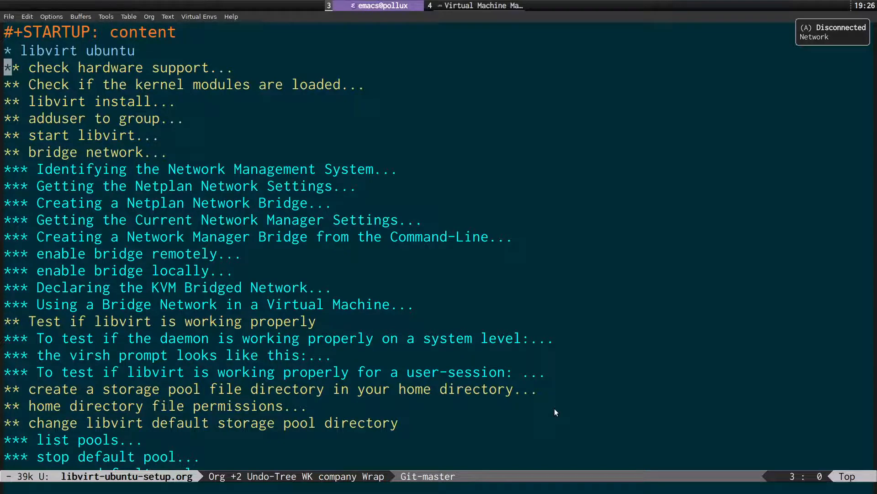
{"action": "key", "text": "Tab"}
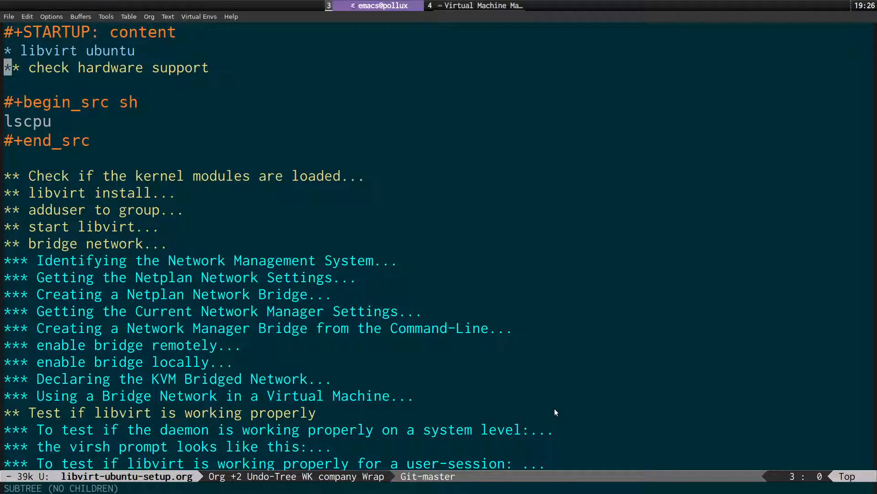
Open a scratchpad terminal and cd to the home directory.
{"action": "key", "text": "super+Return"}
{"action": "type", "text": "cd"}
{"action": "key", "text": "Return"}
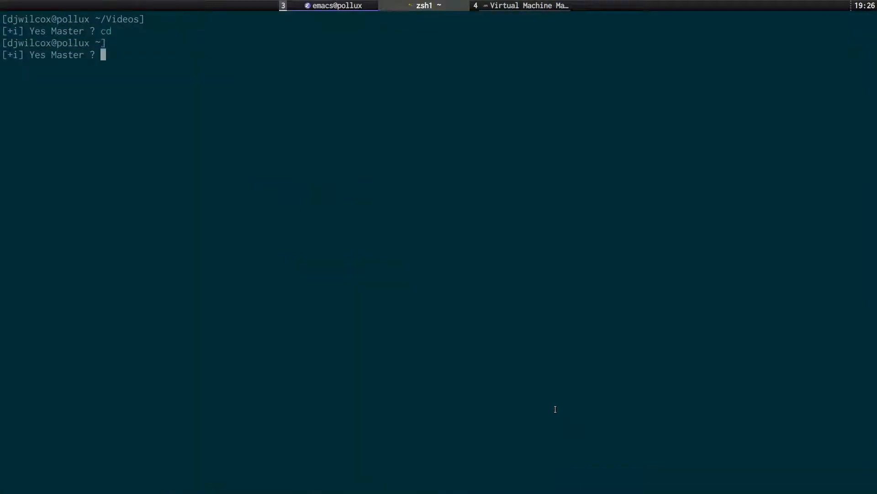
Enlarge the terminal text, clear the screen and run lscpu.
{"action": "key", "text": "ctrl+plus"}
{"action": "key", "text": "ctrl+plus"}
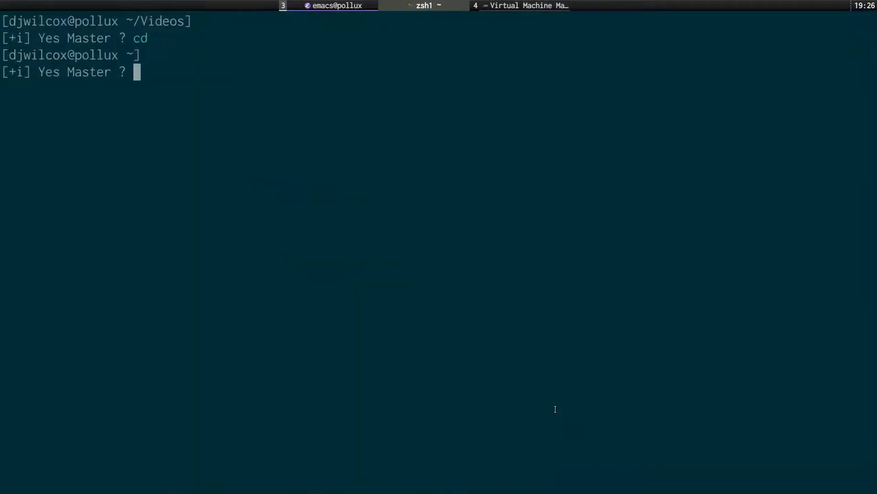
{"action": "key", "text": "ctrl+l"}
{"action": "type", "text": "lscpu"}
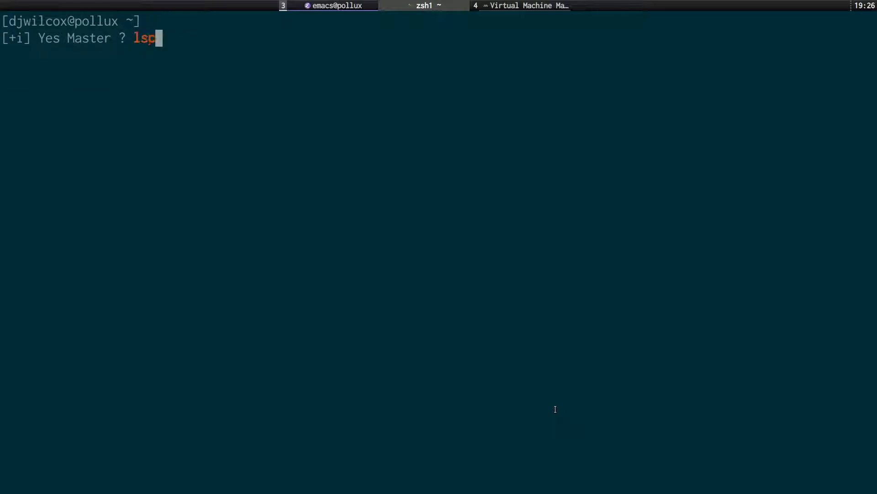
{"action": "key", "text": "Return"}
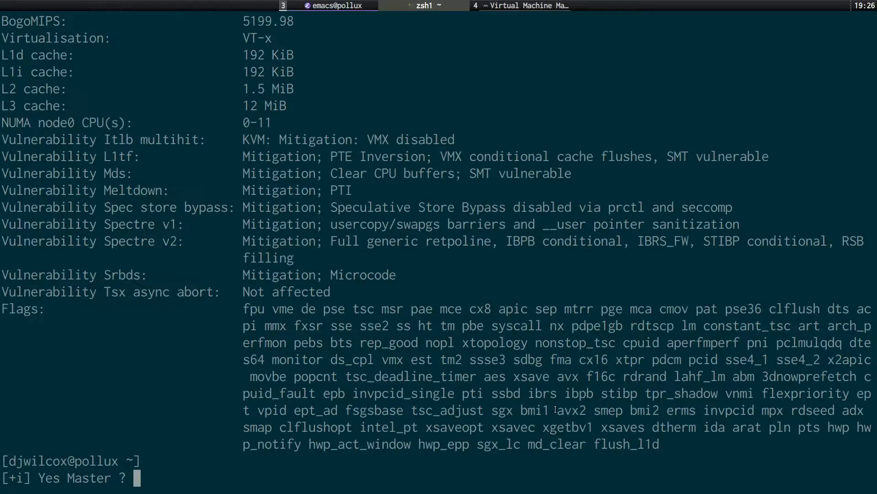
Highlight 'KVM:' in the lscpu output, clear the screen and hide the terminal.
{"action": "double_click", "coordinate": [254, 138]}
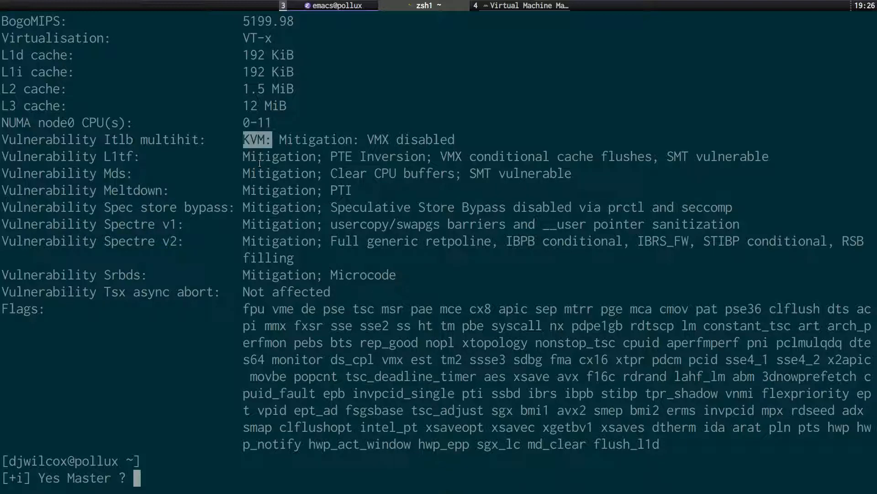
{"action": "key", "text": "ctrl+l"}
{"action": "key", "text": "super+s"}
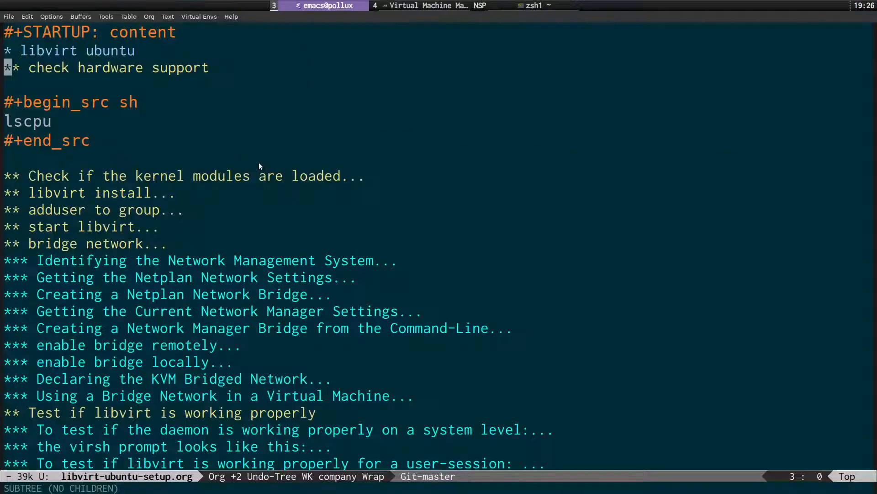
Fold 'check hardware support', unfold the kernel modules section and yank 'lsmod | grep kvm'.
{"action": "key", "text": "Tab"}
{"action": "key", "text": "Down"}
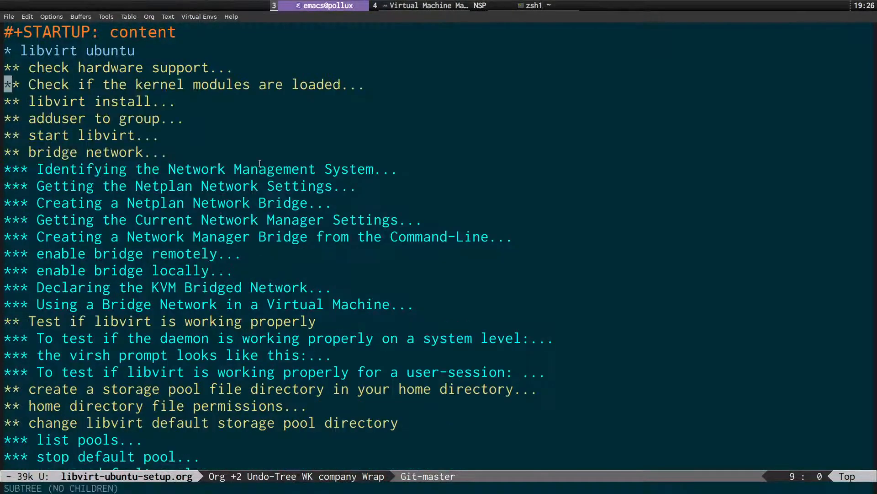
{"action": "key", "text": "Tab"}
{"action": "key", "text": "Down"}
{"action": "key", "text": "Down"}
{"action": "key", "text": "Down"}
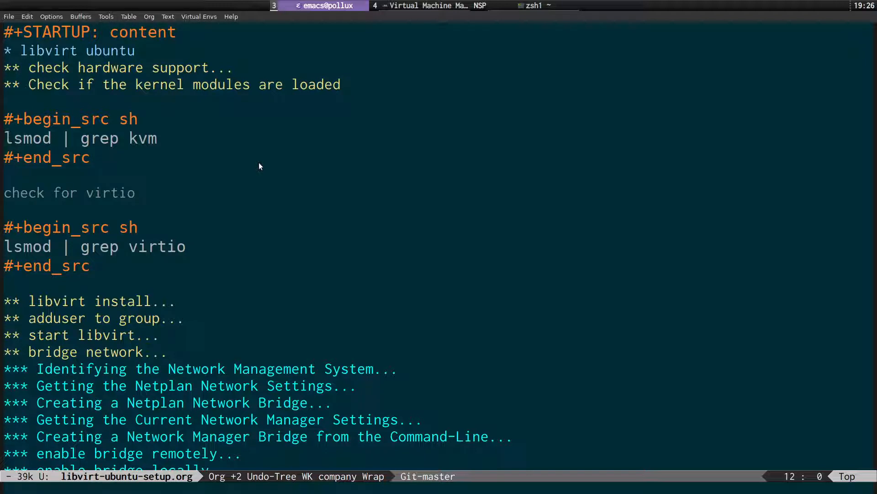
{"action": "key", "text": "v"}
{"action": "key", "text": "l"}
{"action": "key", "text": "l"}
{"action": "key", "text": "l"}
{"action": "key", "text": "l"}
{"action": "key", "text": "l"}
{"action": "key", "text": "l"}
{"action": "key", "text": "l"}
{"action": "key", "text": "l"}
{"action": "key", "text": "l"}
{"action": "key", "text": "l"}
{"action": "key", "text": "l"}
{"action": "key", "text": "l"}
{"action": "key", "text": "l"}
{"action": "key", "text": "l"}
{"action": "key", "text": "l"}
{"action": "key", "text": "ctrl+c"}
{"action": "key", "text": "y"}
Paste 'lsmod | grep kvm' into the scratchpad terminal and run it.
{"action": "key", "text": "super+s"}
{"action": "key", "text": "ctrl+shift+v"}
{"action": "key", "text": "Return"}
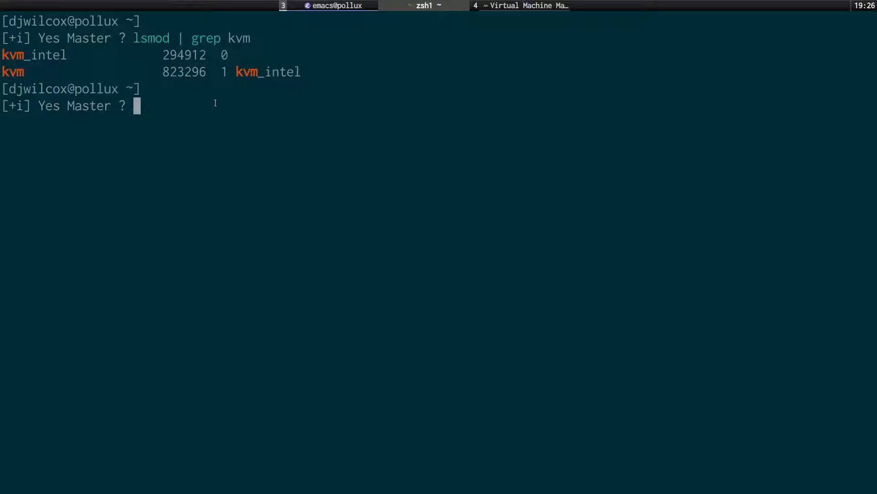
Hide the terminal, then fold the kernel modules section in the Emacs guide.
{"action": "key", "text": "super+s"}
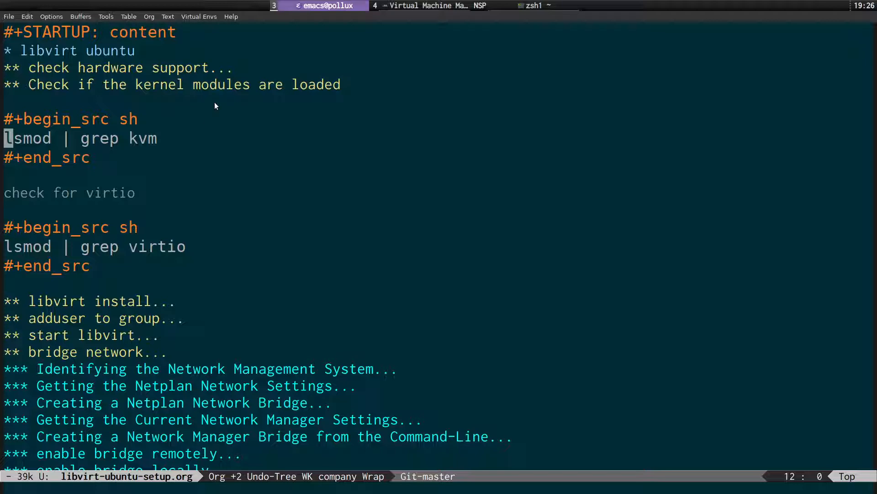
{"action": "key", "text": "Up"}
{"action": "key", "text": "Up"}
{"action": "key", "text": "Up"}
{"action": "key", "text": "Tab"}
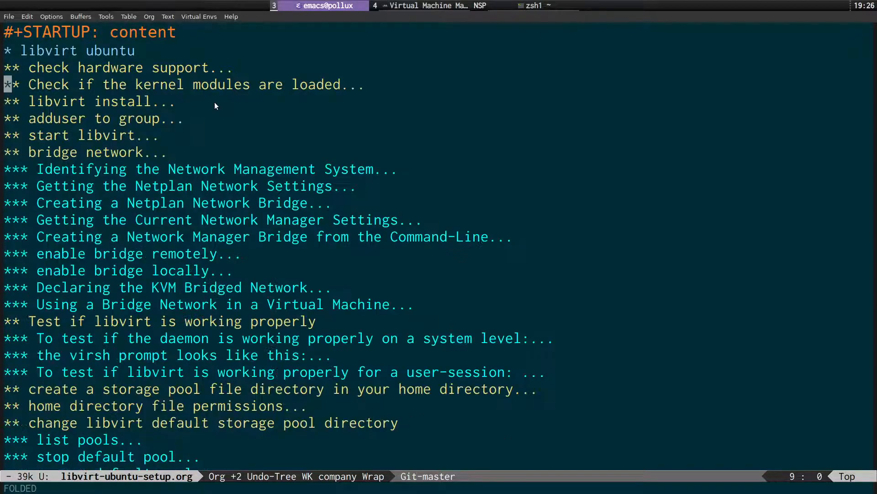
{"action": "key", "text": "Down"}
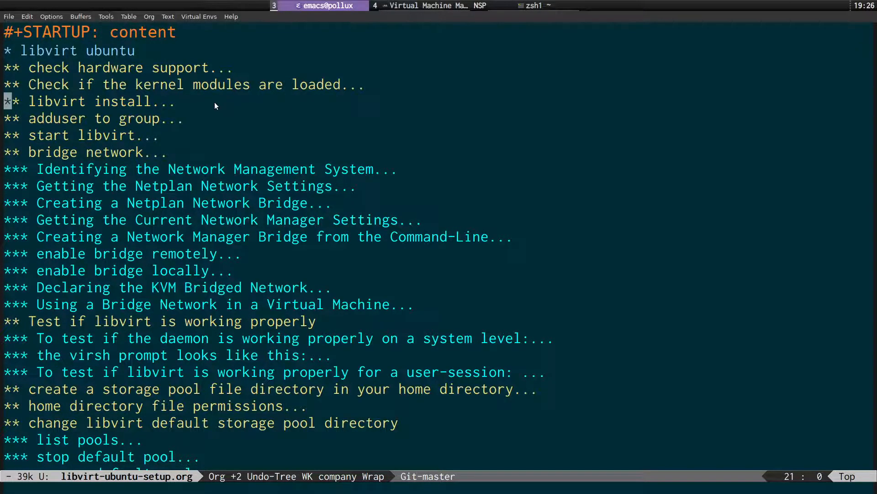
Unfold 'libvirt install' and step along its sudo apt install command line.
{"action": "key", "text": "Tab"}
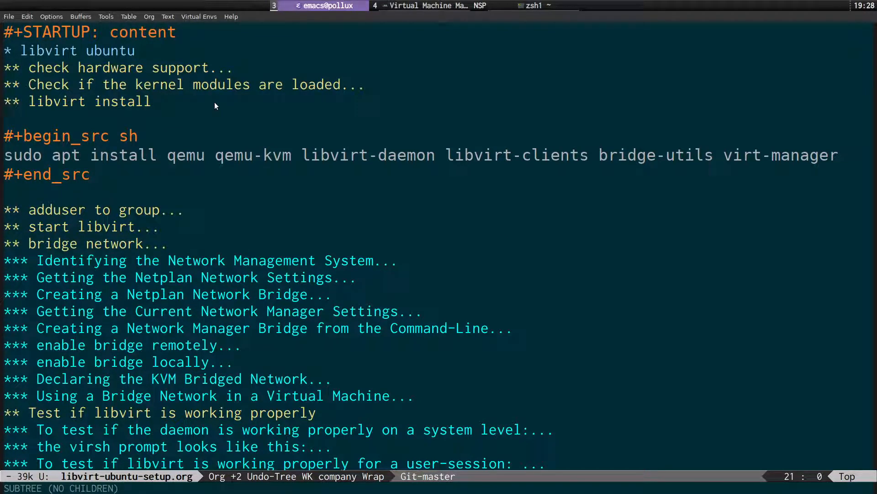
{"action": "key", "text": "Down"}
{"action": "key", "text": "Down"}
{"action": "key", "text": "Down"}
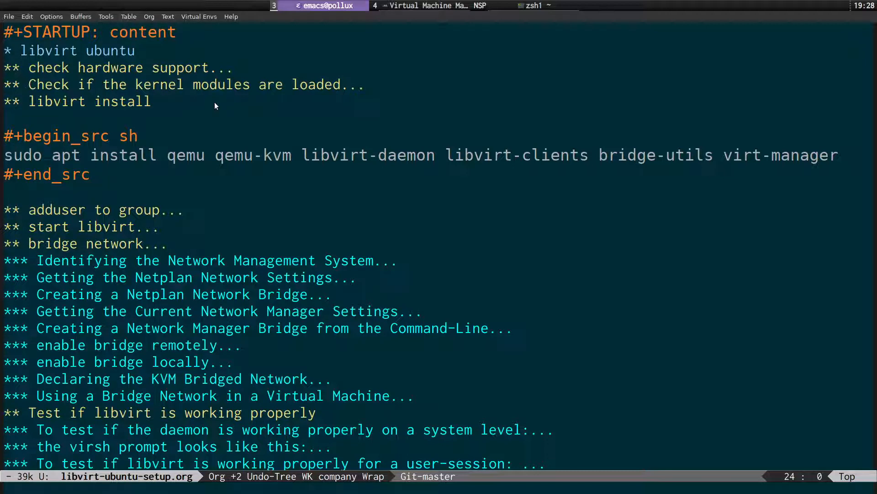
{"action": "key", "text": "Right"}
{"action": "key", "text": "Right"}
{"action": "key", "text": "Right"}
{"action": "key", "text": "Right"}
{"action": "key", "text": "Right"}
{"action": "key", "text": "Right"}
{"action": "key", "text": "Right"}
{"action": "key", "text": "Right"}
{"action": "key", "text": "Right"}
{"action": "key", "text": "Right"}
{"action": "key", "text": "Right"}
{"action": "key", "text": "Right"}
{"action": "key", "text": "Right"}
{"action": "key", "text": "Right"}
{"action": "key", "text": "Right"}
{"action": "key", "text": "Right"}
{"action": "key", "text": "Right"}
{"action": "key", "text": "Right"}
{"action": "key", "text": "Right"}
{"action": "key", "text": "Right"}
{"action": "key", "text": "Right"}
{"action": "key", "text": "Right"}
{"action": "key", "text": "Right"}
{"action": "key", "text": "Right"}
{"action": "key", "text": "Right"}
{"action": "key", "text": "Right"}
{"action": "key", "text": "Right"}
{"action": "key", "text": "Right"}
{"action": "key", "text": "Right"}
{"action": "key", "text": "Right"}
{"action": "key", "text": "Right"}
{"action": "key", "text": "Right"}
{"action": "key", "text": "Right"}
{"action": "key", "text": "Right"}
{"action": "key", "text": "Right"}
{"action": "key", "text": "Right"}
{"action": "key", "text": "Right"}
{"action": "key", "text": "Right"}
{"action": "key", "text": "Right"}
{"action": "key", "text": "Right"}
{"action": "key", "text": "Right"}
{"action": "key", "text": "Right"}
{"action": "key", "text": "Right"}
{"action": "key", "text": "Right"}
{"action": "key", "text": "Right"}
{"action": "key", "text": "Right"}
{"action": "key", "text": "Right"}
{"action": "key", "text": "Right"}
{"action": "key", "text": "Right"}
{"action": "key", "text": "Right"}
{"action": "key", "text": "Right"}
{"action": "key", "text": "Right"}
{"action": "key", "text": "Right"}
{"action": "key", "text": "Right"}
{"action": "key", "text": "Right"}
{"action": "key", "text": "Right"}
{"action": "key", "text": "Right"}
{"action": "key", "text": "Right"}
{"action": "key", "text": "Right"}
{"action": "key", "text": "Right"}
{"action": "key", "text": "Right"}
{"action": "key", "text": "Right"}
{"action": "key", "text": "Right"}
{"action": "key", "text": "Right"}
{"action": "key", "text": "Right"}
{"action": "key", "text": "Right"}
{"action": "key", "text": "Right"}
{"action": "key", "text": "Right"}
{"action": "key", "text": "Right"}
{"action": "key", "text": "Right"}
{"action": "key", "text": "Right"}
{"action": "key", "text": "Right"}
{"action": "key", "text": "Right"}
{"action": "key", "text": "Right"}
{"action": "key", "text": "Right"}
{"action": "key", "text": "Right"}
{"action": "key", "text": "Right"}
{"action": "key", "text": "Right"}
{"action": "key", "text": "Right"}
{"action": "key", "text": "Right"}
{"action": "key", "text": "Right"}
{"action": "key", "text": "Right"}
{"action": "key", "text": "Right"}
{"action": "key", "text": "Right"}
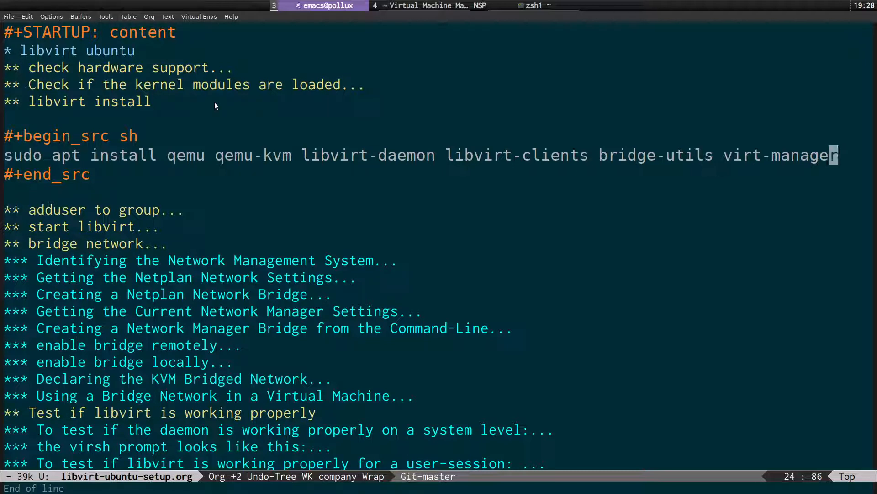
{"action": "key", "text": "ctrl+a"}
Fold 'libvirt install' and unfold the 'adduser to group' section.
{"action": "key", "text": "ctrl+p"}
{"action": "key", "text": "ctrl+p"}
{"action": "key", "text": "ctrl+p"}
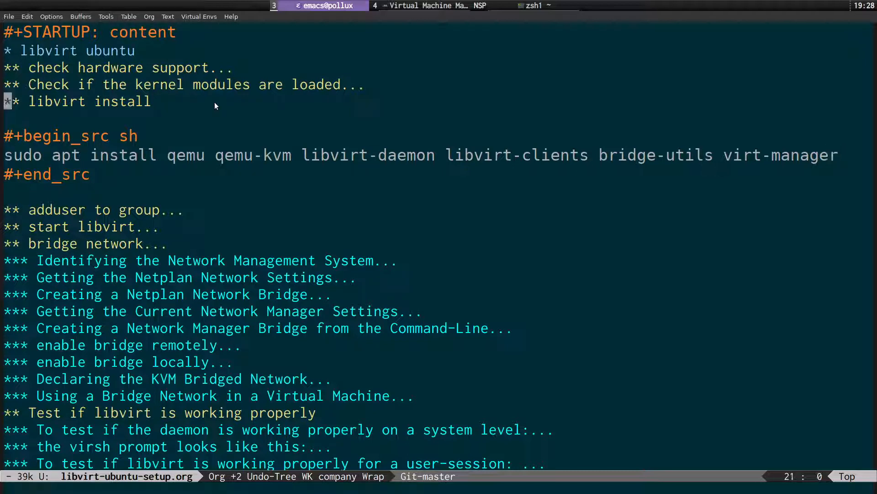
{"action": "key", "text": "Tab"}
{"action": "key", "text": "ctrl+n"}
{"action": "key", "text": "Tab"}
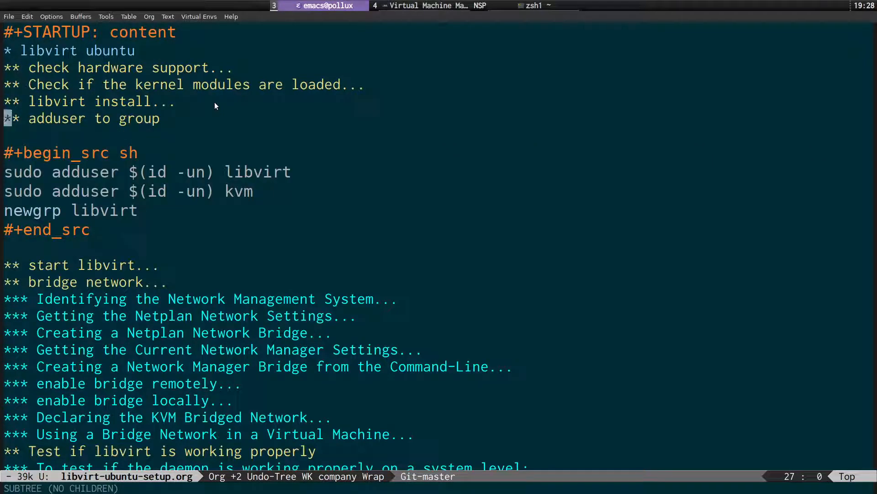
Step through the sudo adduser and newgrp libvirt lines, fold the section, and move to 'start libvirt'.
{"action": "key", "text": "ctrl+n"}
{"action": "key", "text": "ctrl+n"}
{"action": "key", "text": "ctrl+n"}
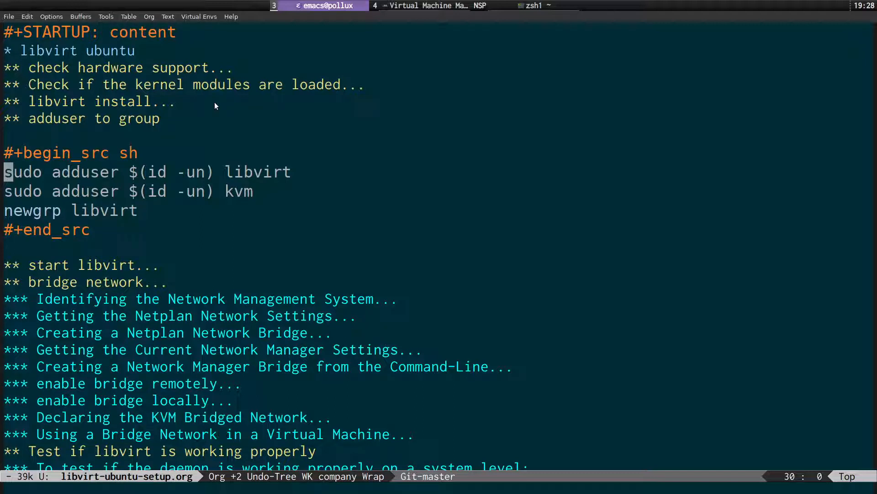
{"action": "key", "text": "Down"}
{"action": "key", "text": "Down"}
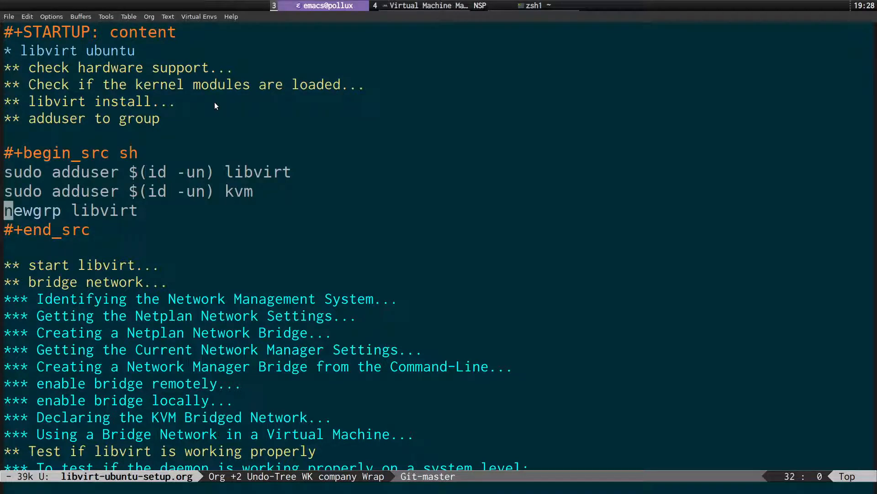
{"action": "key", "text": "Up"}
{"action": "key", "text": "Up"}
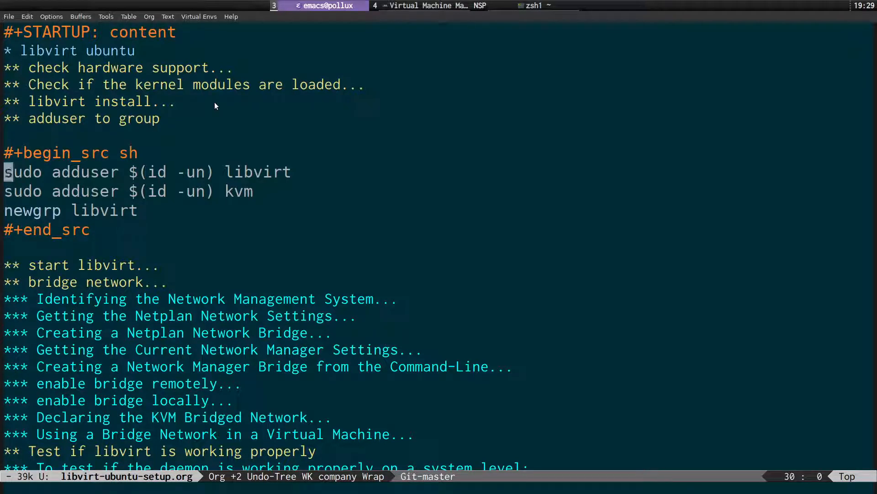
{"action": "key", "text": "Down"}
{"action": "key", "text": "Down"}
{"action": "key", "text": "Up"}
{"action": "key", "text": "Up"}
{"action": "key", "text": "Up"}
{"action": "key", "text": "Up"}
{"action": "key", "text": "Up"}
{"action": "key", "text": "Tab"}
{"action": "key", "text": "Down"}
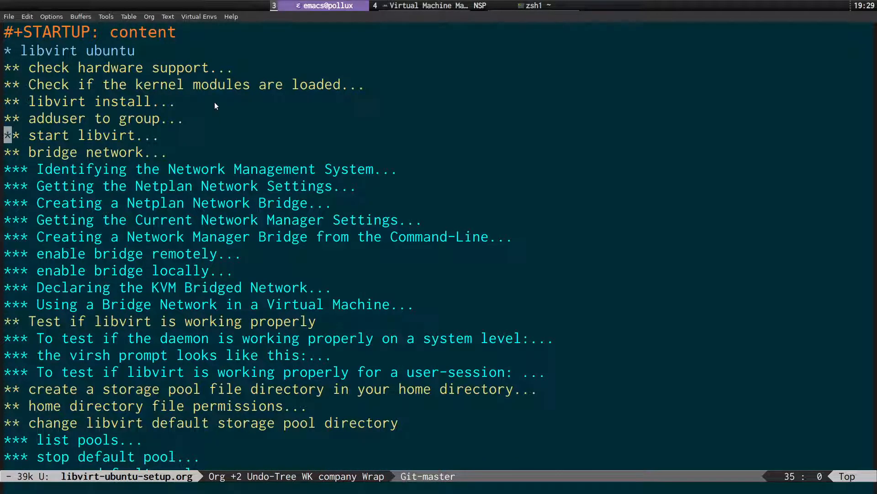
Unfold 'start libvirt' to review its systemctl enable line, then fold it again.
{"action": "key", "text": "Tab"}
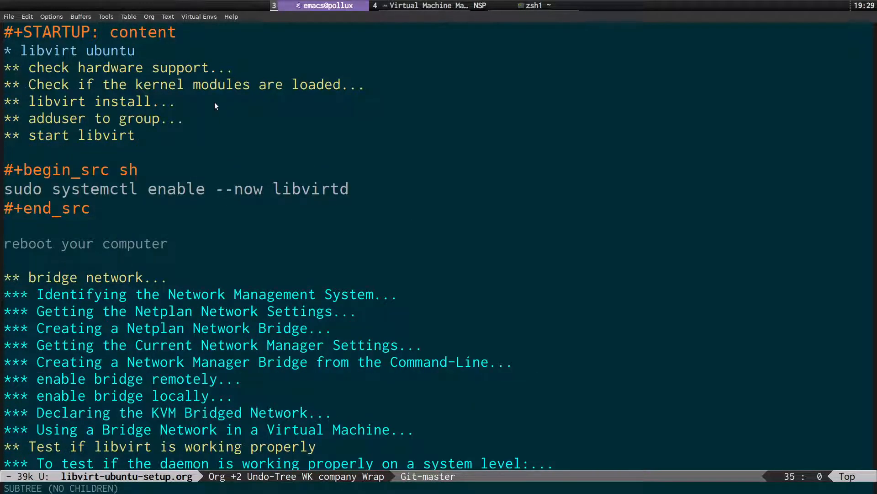
{"action": "key", "text": "Down"}
{"action": "key", "text": "Down"}
{"action": "key", "text": "Down"}
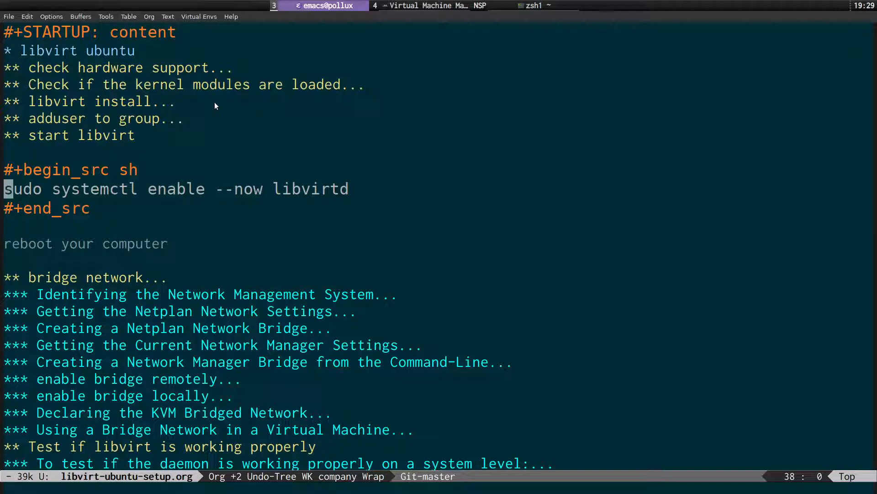
{"action": "key", "text": "Up"}
{"action": "key", "text": "Up"}
{"action": "key", "text": "Up"}
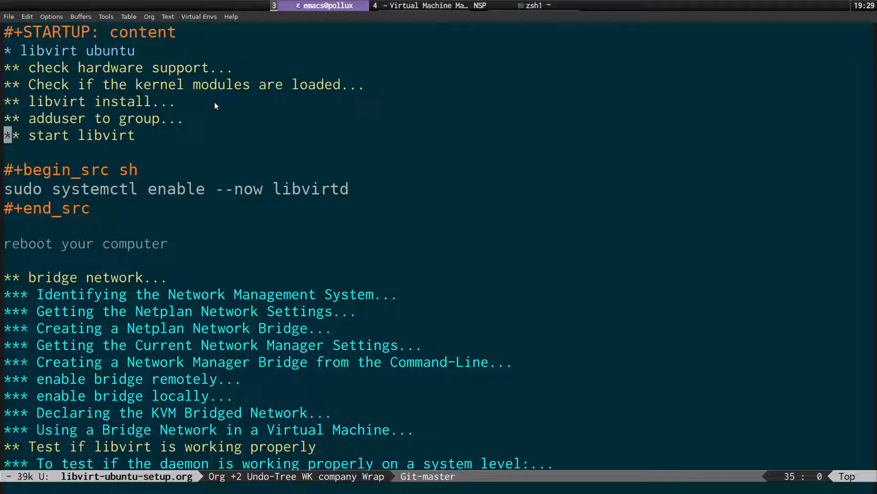
{"action": "key", "text": "Tab"}
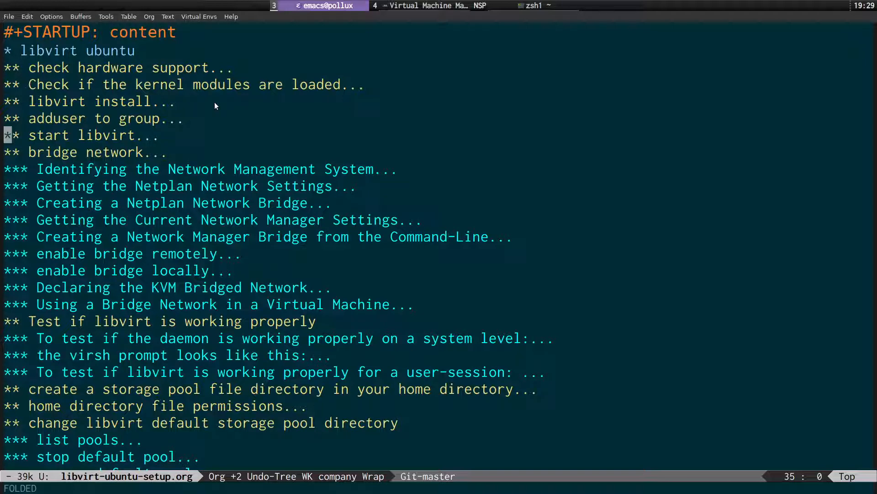
Expand the Identifying the Network Management System section and copy 'networkctl status'.
{"action": "key", "text": "Down"}
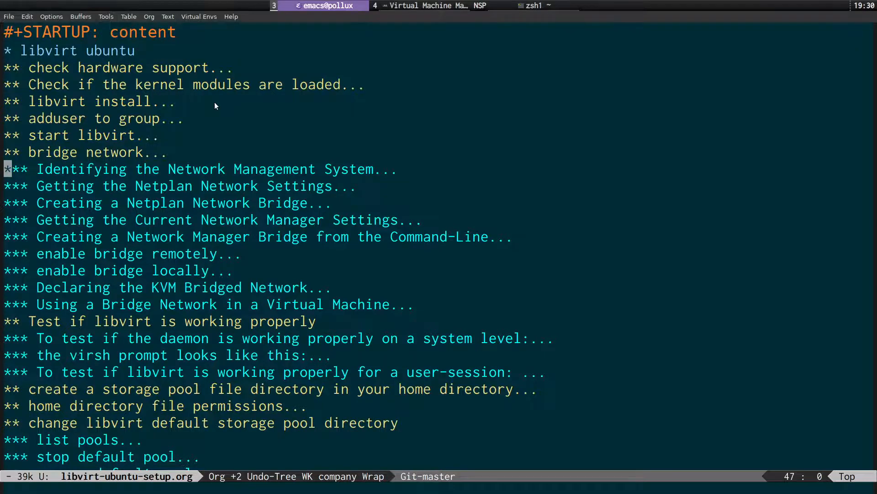
{"action": "key", "text": "Tab"}
{"action": "key", "text": "Down"}
{"action": "key", "text": "Down"}
{"action": "key", "text": "Down"}
{"action": "key", "text": "Down"}
{"action": "key", "text": "Down"}
{"action": "key", "text": "Down"}
{"action": "key", "text": "Down"}
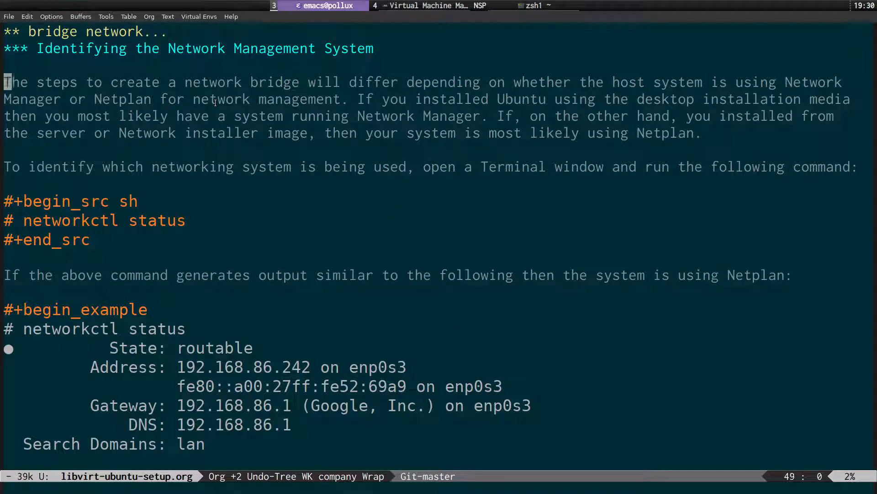
{"action": "key", "text": "Right"}
{"action": "key", "text": "Right"}
{"action": "key", "text": "ctrl+space"}
{"action": "key", "text": "Right"}
{"action": "key", "text": "Right"}
{"action": "key", "text": "l"}
{"action": "key", "text": "l"}
{"action": "key", "text": "l"}
{"action": "key", "text": "l"}
{"action": "key", "text": "l"}
{"action": "key", "text": "l"}
{"action": "key", "text": "l"}
{"action": "key", "text": "l"}
{"action": "key", "text": "l"}
{"action": "key", "text": "l"}
{"action": "key", "text": "l"}
{"action": "key", "text": "l"}
{"action": "key", "text": "l"}
{"action": "key", "text": "l"}
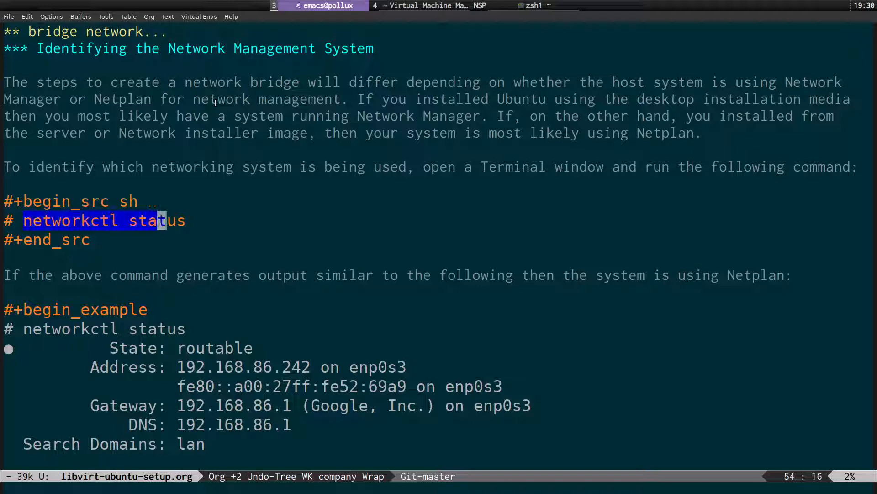
{"action": "key", "text": "y"}
{"action": "key", "text": "ctrl+c"}
Run networkctl status in the zsh scratchpad terminal, showing br0 addresses, then hide it.
{"action": "key", "text": "super+s"}
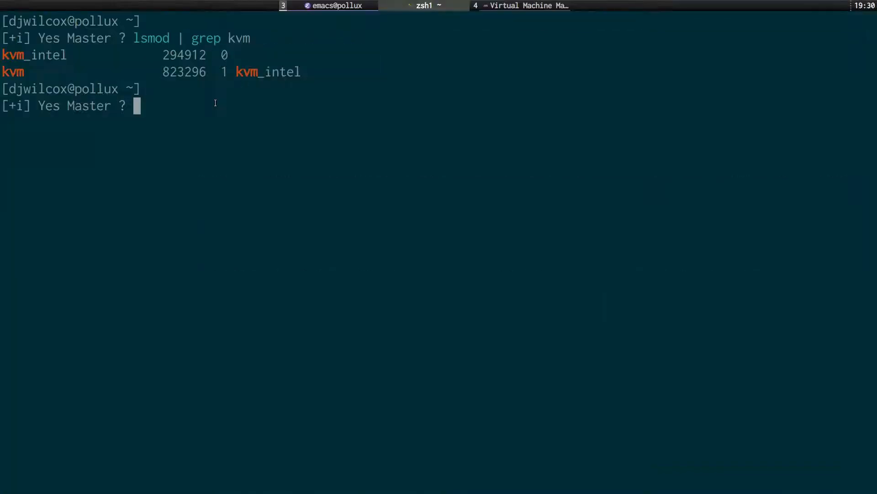
{"action": "key", "text": "ctrl+shift+v"}
{"action": "key", "text": "Return"}
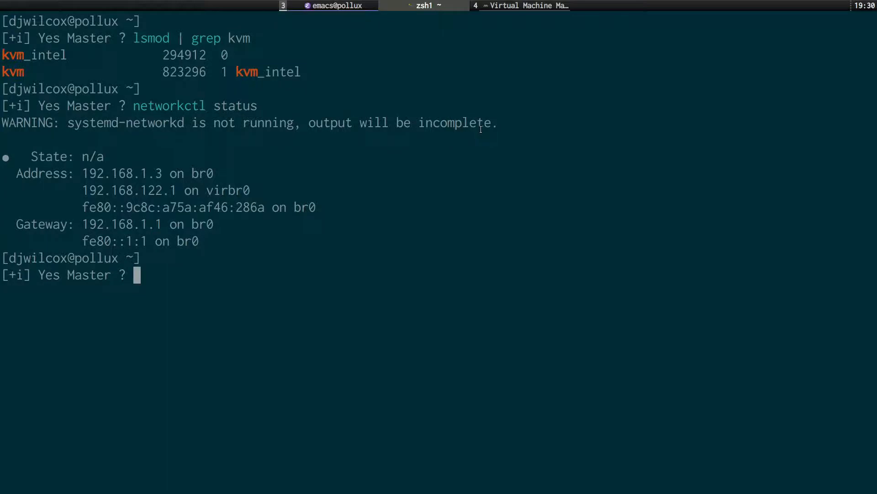
{"action": "key", "text": "super+s"}
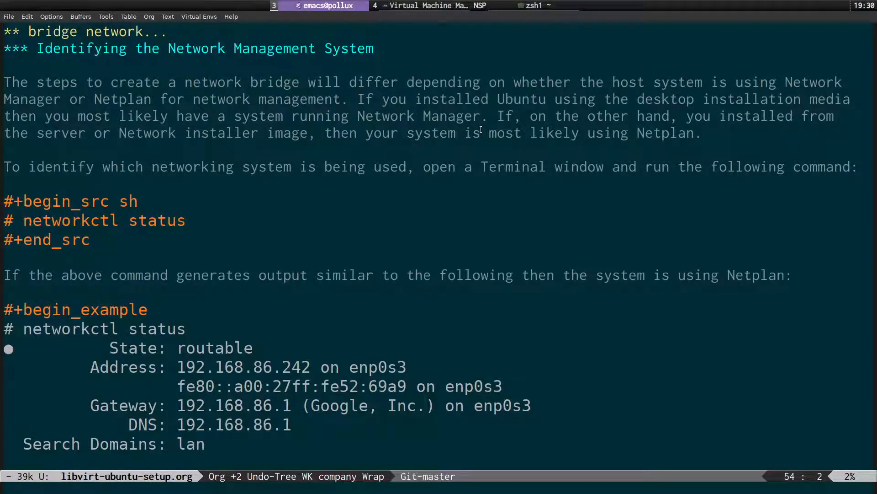
Fold the Identifying section and briefly peek into the Netplan Network Settings section.
{"action": "key", "text": "ctrl+a"}
{"action": "key", "text": "Up"}
{"action": "key", "text": "Up"}
{"action": "key", "text": "Up"}
{"action": "key", "text": "Up"}
{"action": "key", "text": "Up"}
{"action": "key", "text": "Up"}
{"action": "key", "text": "Up"}
{"action": "key", "text": "Up"}
{"action": "key", "text": "Up"}
{"action": "key", "text": "Up"}
{"action": "key", "text": "Tab"}
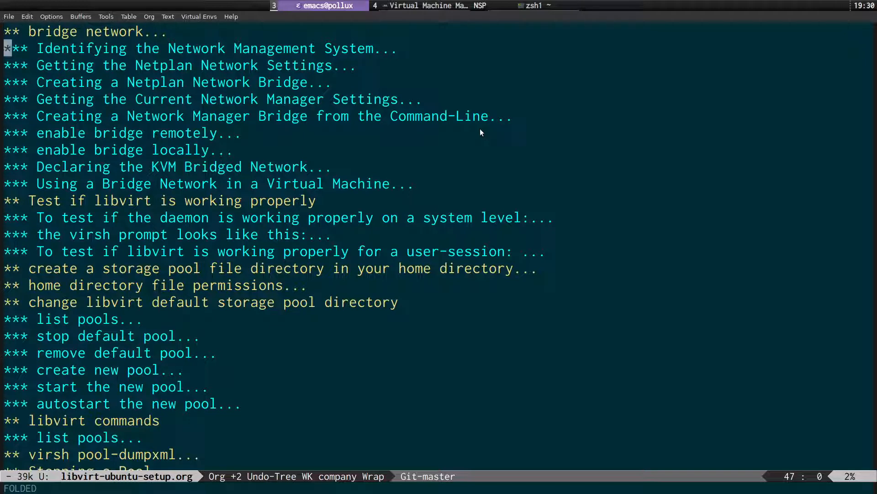
{"action": "key", "text": "Down"}
{"action": "key", "text": "Down"}
{"action": "key", "text": "Up"}
{"action": "key", "text": "Tab"}
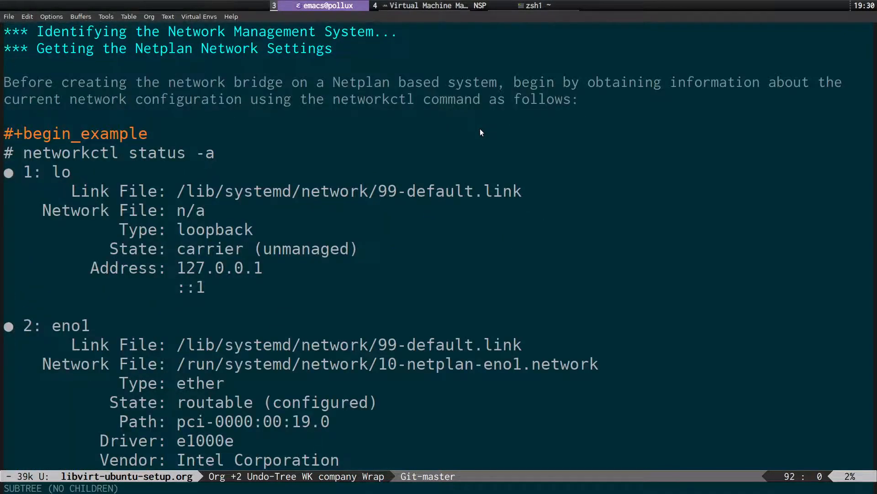
{"action": "key", "text": "Tab"}
Expand Getting the Current Network Manager Settings and copy 'nmcli con show'.
{"action": "key", "text": "Down"}
{"action": "key", "text": "Down"}
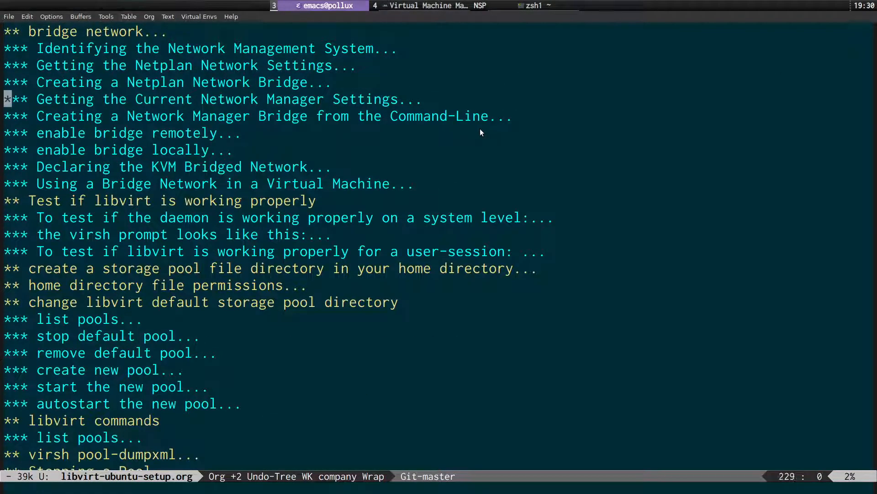
{"action": "key", "text": "Tab"}
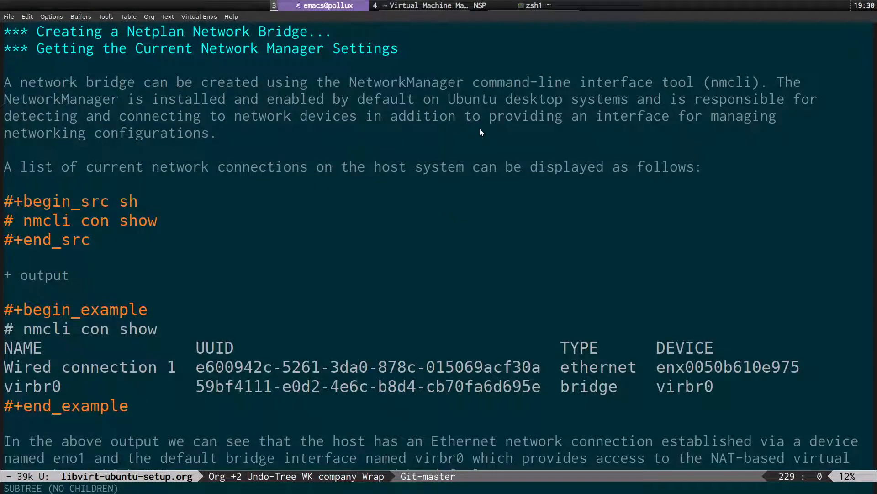
{"action": "key", "text": "Down"}
{"action": "key", "text": "Down"}
{"action": "key", "text": "Down"}
{"action": "key", "text": "Down"}
{"action": "key", "text": "Down"}
{"action": "key", "text": "Down"}
{"action": "key", "text": "Down"}
{"action": "key", "text": "Down"}
{"action": "key", "text": "Up"}
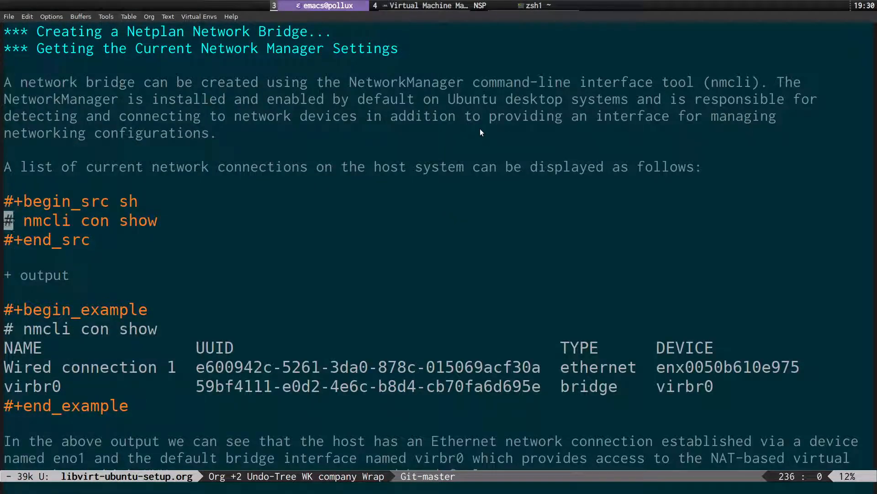
{"action": "key", "text": "Right"}
{"action": "key", "text": "Right"}
{"action": "key", "text": "ctrl+space"}
{"action": "key", "text": "Right"}
{"action": "key", "text": "Right"}
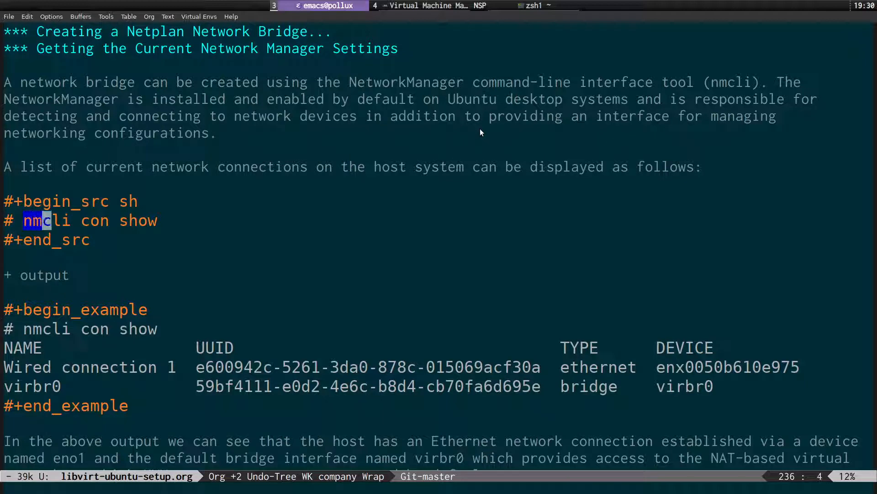
{"action": "key", "text": "Right"}
{"action": "key", "text": "Right"}
{"action": "key", "text": "Right"}
{"action": "key", "text": "Right"}
{"action": "key", "text": "Right"}
{"action": "key", "text": "Right"}
{"action": "key", "text": "Right"}
{"action": "key", "text": "Right"}
{"action": "key", "text": "Right"}
{"action": "key", "text": "Right"}
{"action": "key", "text": "Right"}
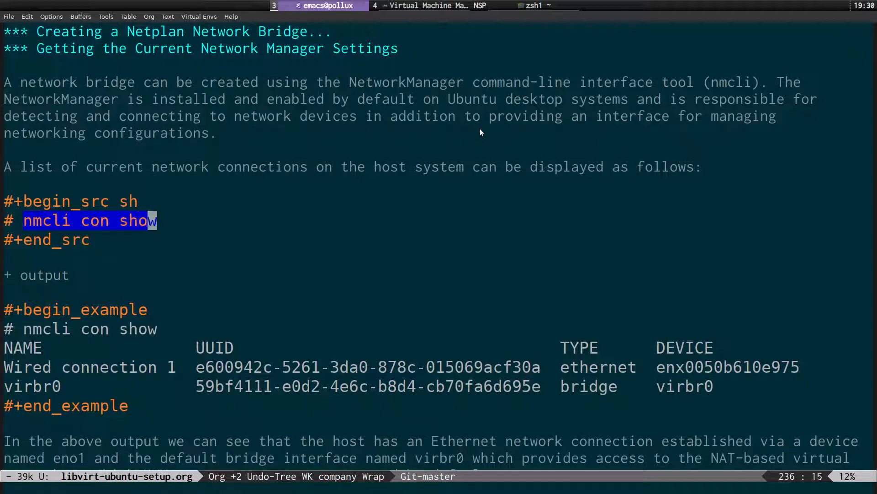
{"action": "key", "text": "y"}
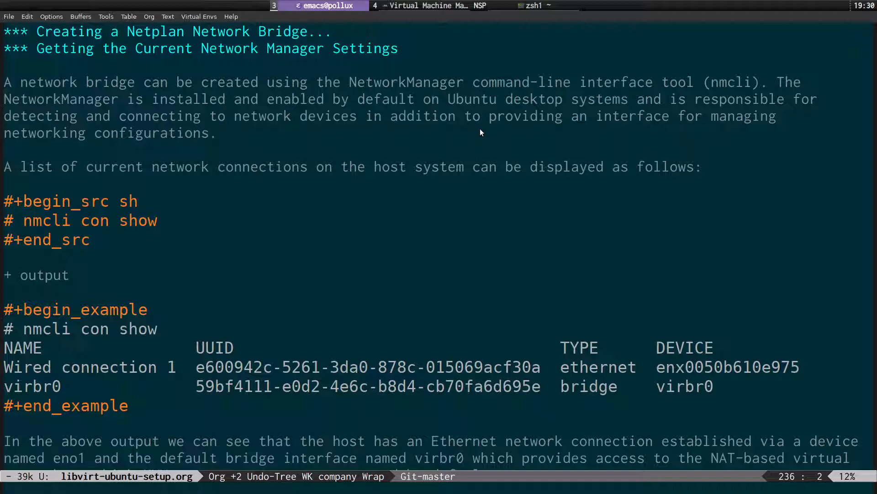
{"action": "key", "text": "super+Return"}
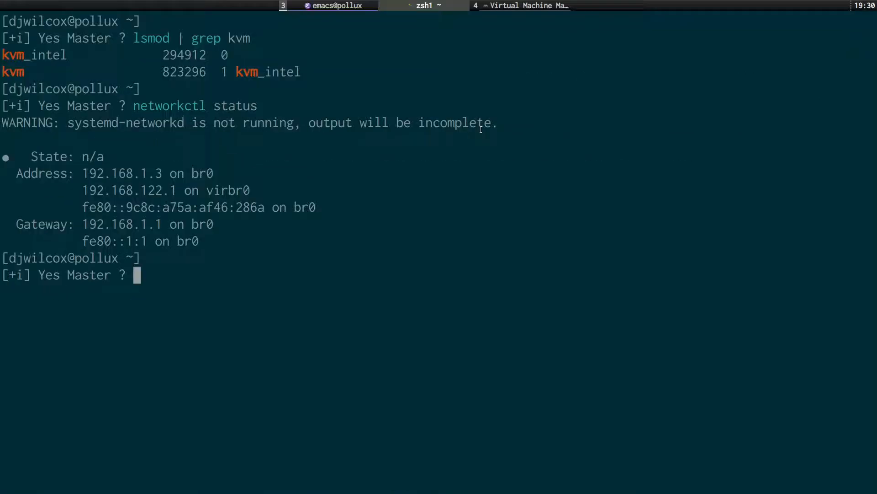
Clear the terminal and run nmcli con show, listing br0, virbr0 and the bridge-slave connection.
{"action": "key", "text": "ctrl+l"}
{"action": "type", "text": "nmcli con show"}
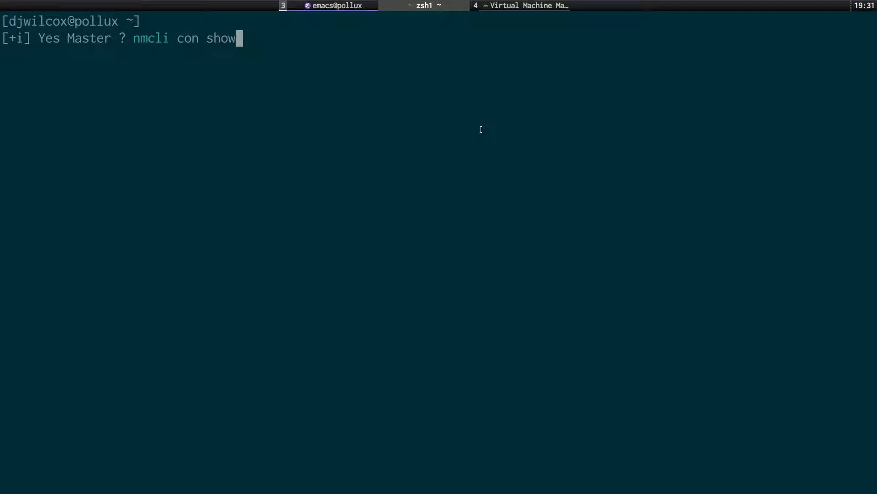
{"action": "key", "text": "Return"}
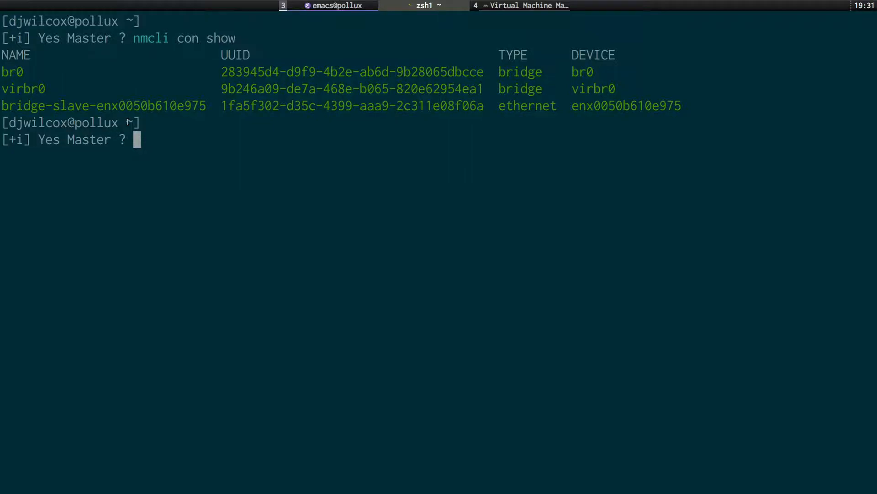
{"action": "key", "text": "super+s"}
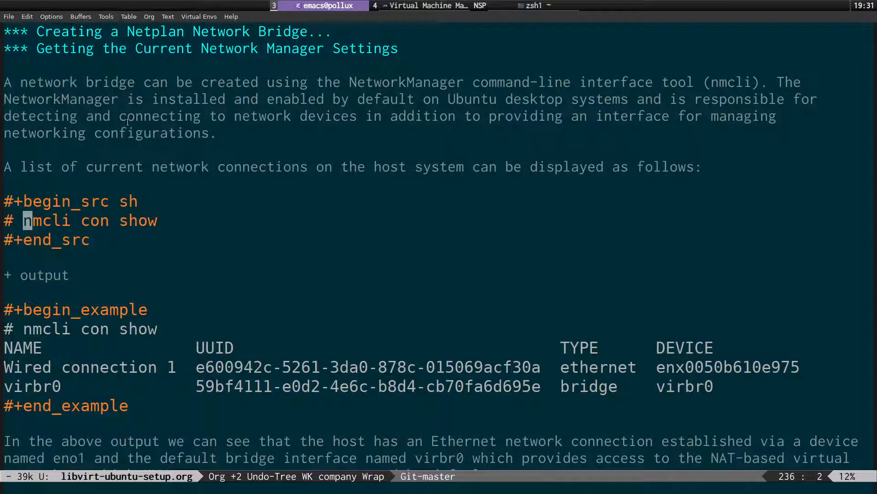
Open the Creating a Network Manager Bridge section and read through its nmcli con add command.
{"action": "key", "text": "0"}
{"action": "key", "text": "k"}
{"action": "key", "text": "k"}
{"action": "key", "text": "k"}
{"action": "key", "text": "k"}
{"action": "key", "text": "k"}
{"action": "key", "text": "k"}
{"action": "key", "text": "k"}
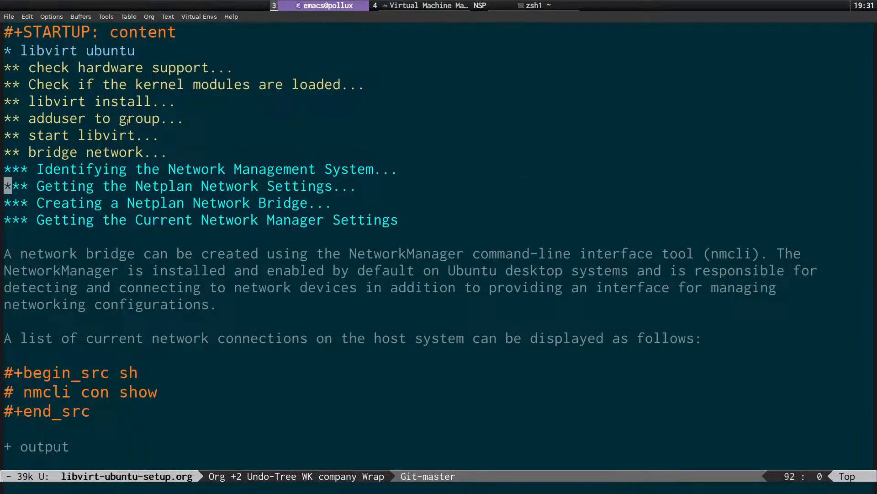
{"action": "key", "text": "Tab"}
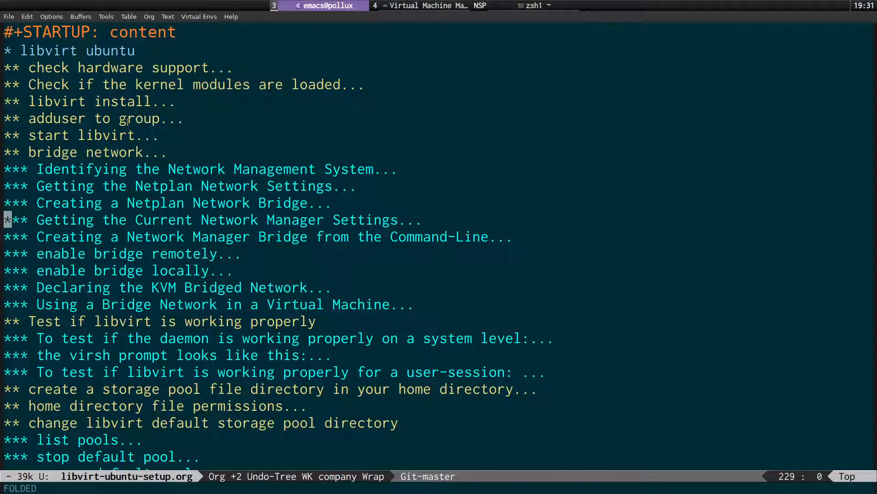
{"action": "key", "text": "j"}
{"action": "key", "text": "Tab"}
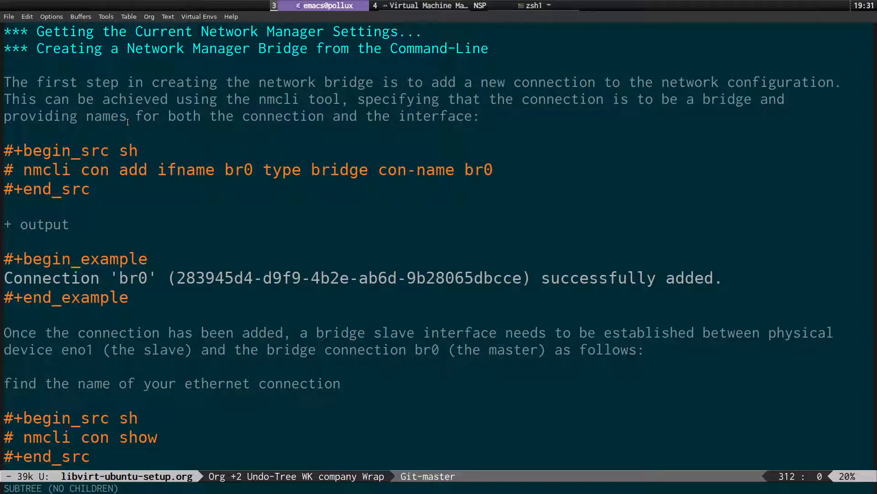
{"action": "key", "text": "j"}
{"action": "key", "text": "j"}
{"action": "key", "text": "j"}
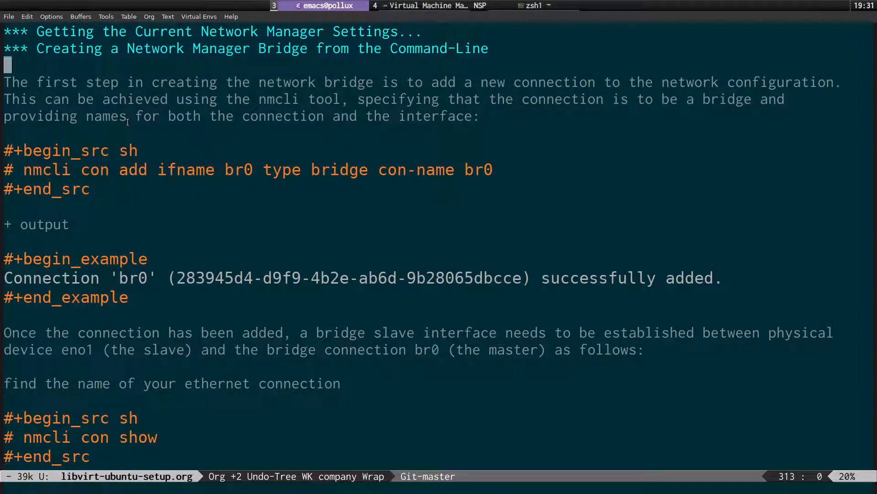
{"action": "key", "text": "j"}
{"action": "key", "text": "j"}
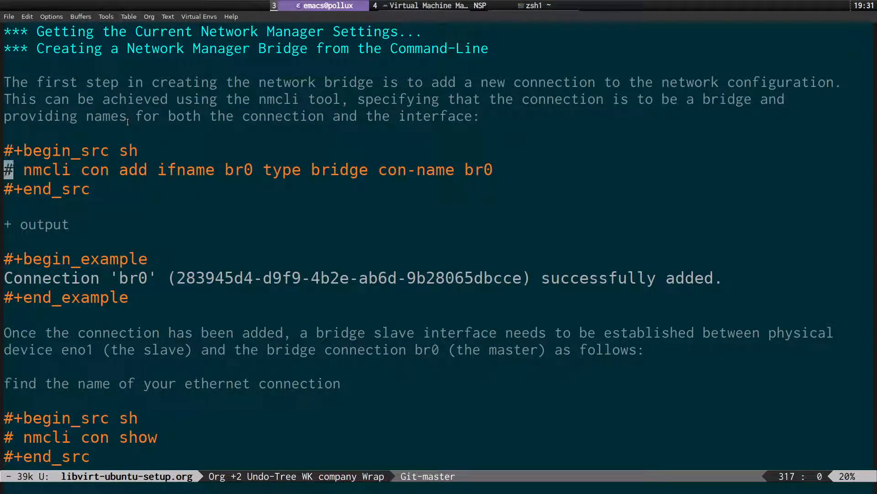
{"action": "key", "text": "w"}
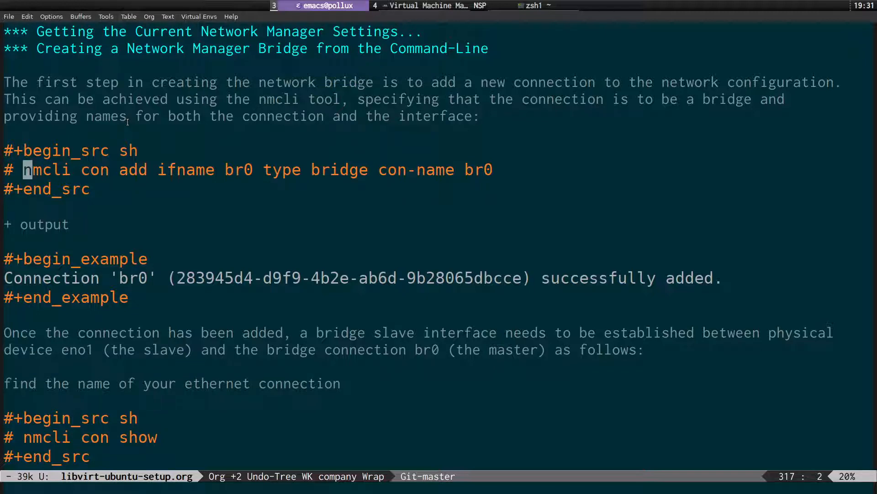
{"action": "key", "text": "l"}
{"action": "key", "text": "l"}
{"action": "key", "text": "l"}
{"action": "key", "text": "l"}
{"action": "key", "text": "l"}
{"action": "key", "text": "l"}
{"action": "key", "text": "l"}
{"action": "key", "text": "l"}
{"action": "key", "text": "l"}
{"action": "key", "text": "l"}
{"action": "key", "text": "l"}
{"action": "key", "text": "l"}
{"action": "key", "text": "l"}
{"action": "key", "text": "l"}
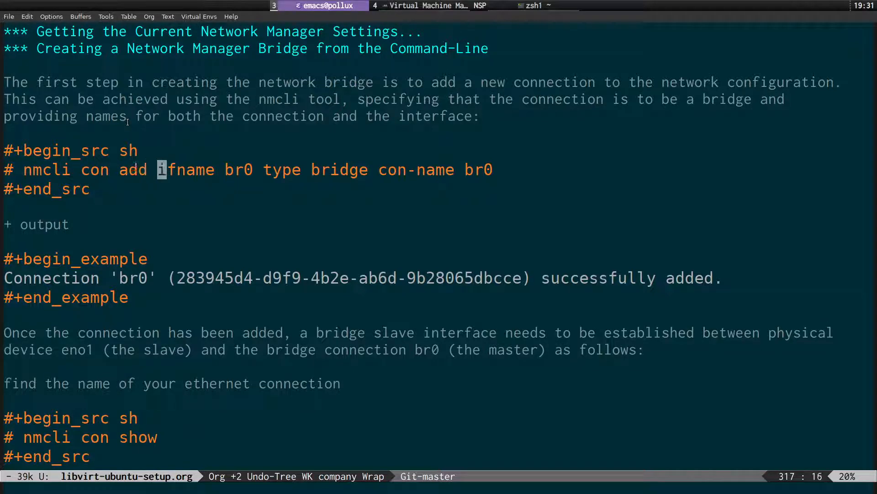
{"action": "key", "text": "w"}
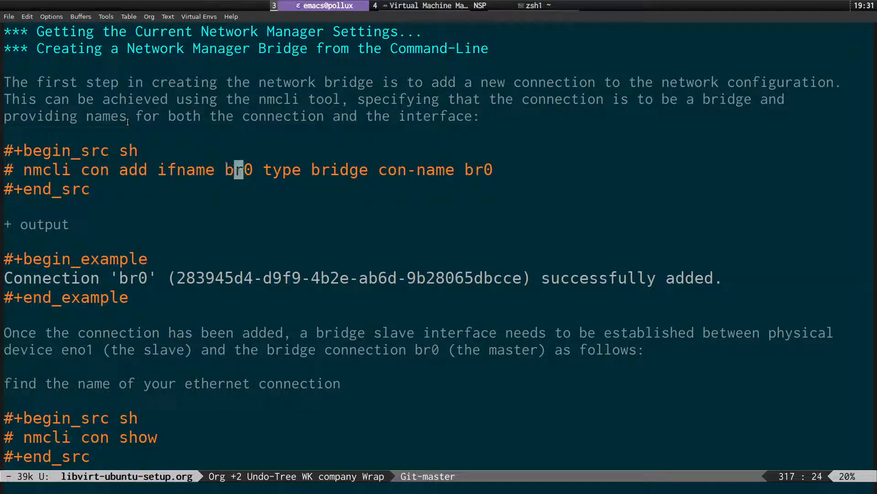
{"action": "key", "text": "e"}
{"action": "key", "text": "w"}
{"action": "key", "text": "w"}
{"action": "key", "text": "l"}
{"action": "key", "text": "l"}
{"action": "key", "text": "l"}
{"action": "key", "text": "l"}
{"action": "key", "text": "l"}
{"action": "key", "text": "l"}
{"action": "key", "text": "l"}
{"action": "key", "text": "l"}
{"action": "key", "text": "l"}
{"action": "key", "text": "l"}
{"action": "key", "text": "l"}
{"action": "key", "text": "l"}
{"action": "key", "text": "l"}
{"action": "key", "text": "l"}
{"action": "key", "text": "l"}
{"action": "key", "text": "l"}
{"action": "key", "text": "l"}
{"action": "key", "text": "l"}
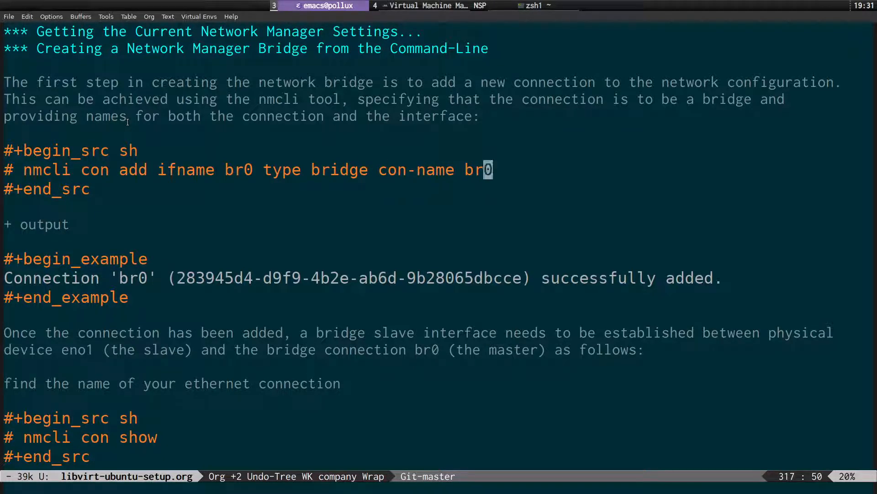
Select and copy 'nmcli con add ifname br0 type bridge con-name br0'.
{"action": "key", "text": "0"}
{"action": "key", "text": "l"}
{"action": "key", "text": "l"}
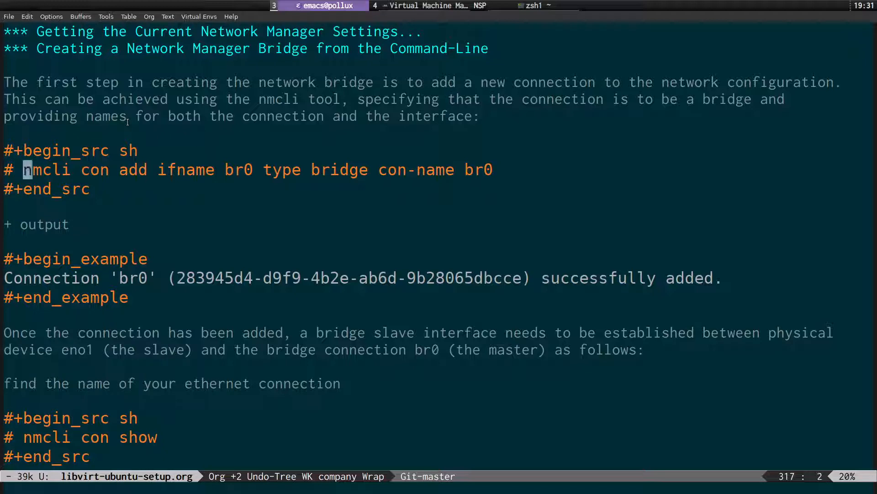
{"action": "key", "text": "shift+v"}
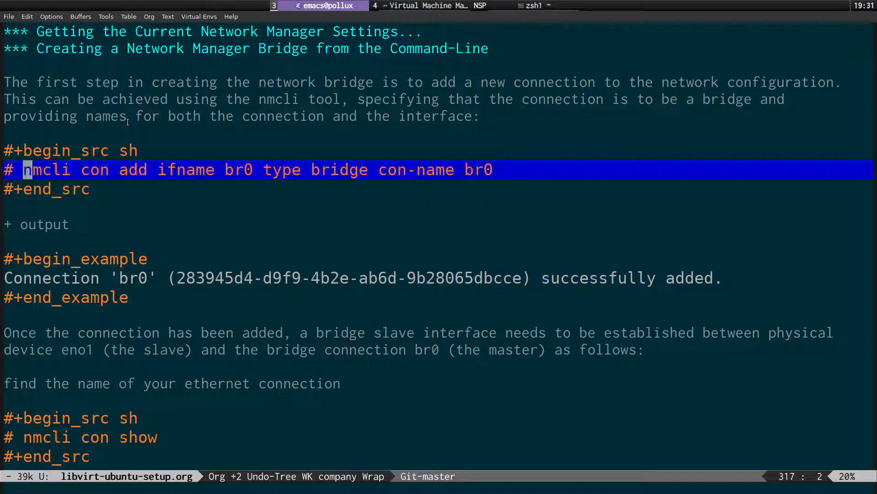
{"action": "key", "text": "ctrl+u"}
{"action": "key", "text": "4"}
{"action": "key", "text": "h"}
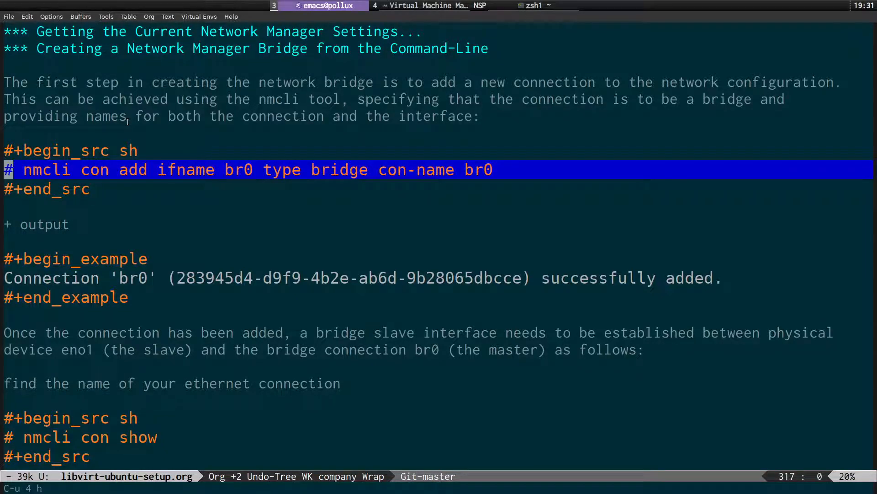
{"action": "key", "text": "Escape"}
{"action": "key", "text": "w"}
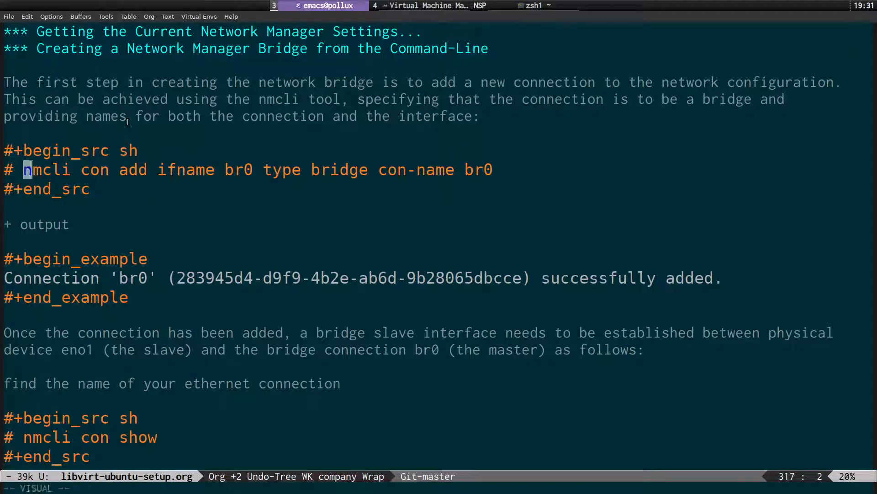
{"action": "key", "text": "v"}
{"action": "key", "text": "$"}
{"action": "key", "text": "h"}
{"action": "key", "text": "ctrl+c"}
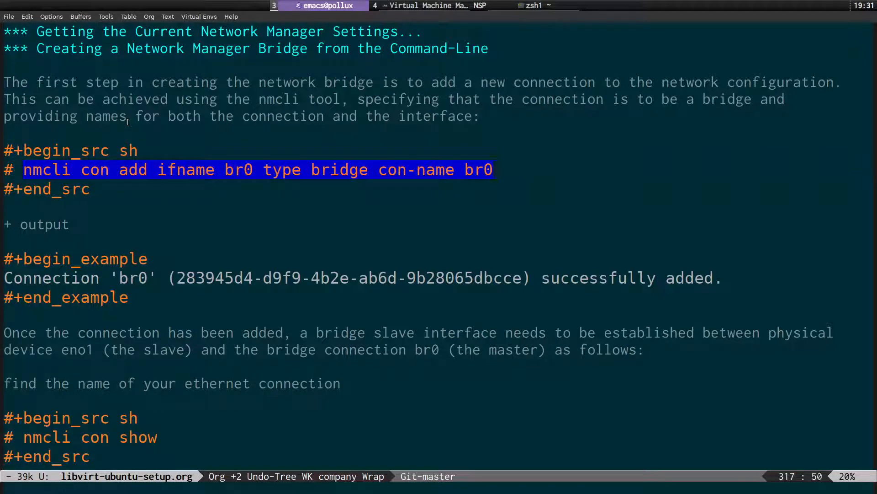
{"action": "key", "text": "y"}
{"action": "key", "text": "super+s"}
Type sudo, paste the bridge-creation command after it, then clear and erase it unrun.
{"action": "type", "text": "sudo"}
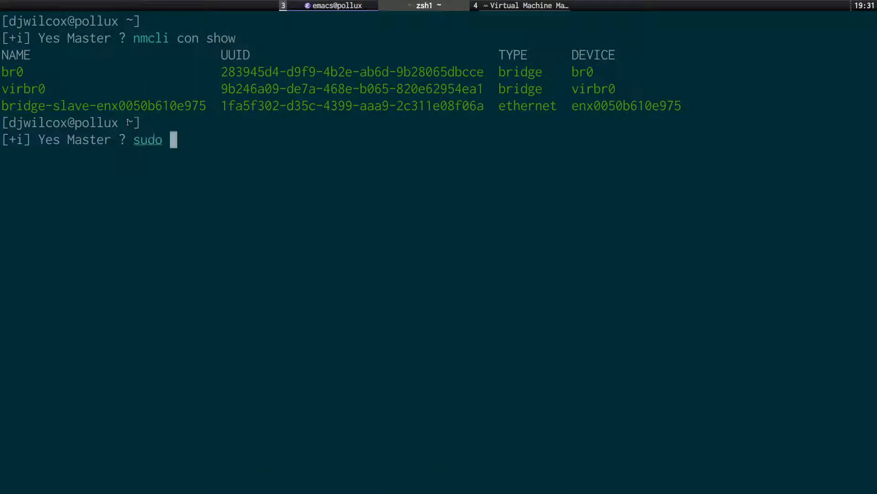
{"action": "key", "text": "ctrl+shift+v"}
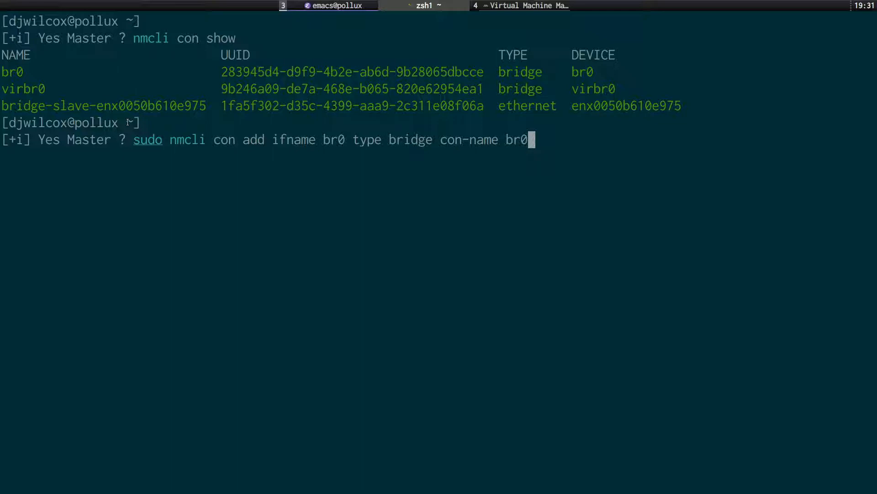
{"action": "key", "text": "ctrl+l"}
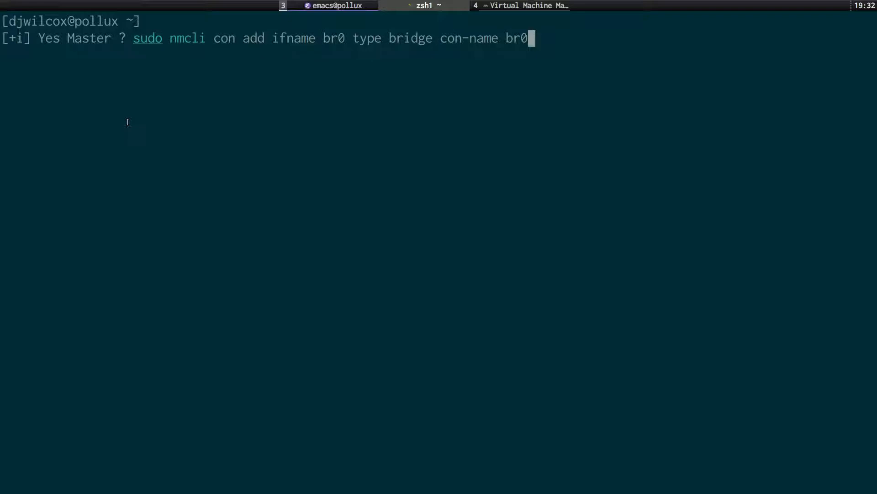
{"action": "key", "text": "ctrl+u"}
{"action": "key", "text": "super+s"}
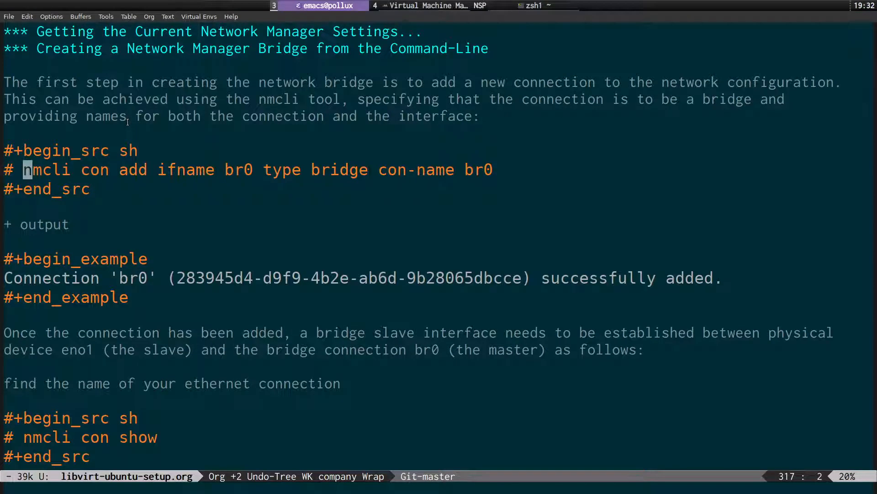
Read down to the ethernet connection step and copy its 'nmcli con show' command.
{"action": "key", "text": "Up"}
{"action": "key", "text": "Up"}
{"action": "key", "text": "Up"}
{"action": "key", "text": "Down"}
{"action": "key", "text": "Down"}
{"action": "key", "text": "Down"}
{"action": "key", "text": "Down"}
{"action": "key", "text": "Down"}
{"action": "key", "text": "Down"}
{"action": "key", "text": "Down"}
{"action": "key", "text": "Down"}
{"action": "key", "text": "Down"}
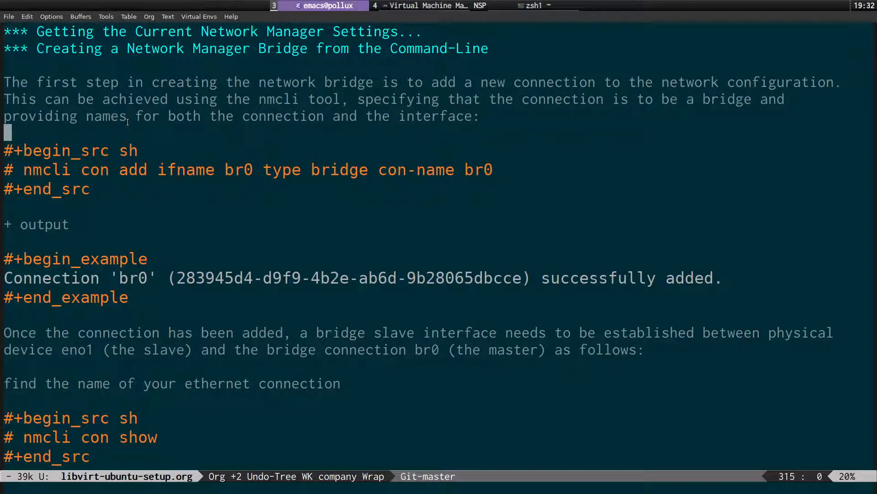
{"action": "key", "text": "Left"}
{"action": "key", "text": "Left"}
{"action": "key", "text": "Down"}
{"action": "key", "text": "Down"}
{"action": "key", "text": "Down"}
{"action": "key", "text": "Down"}
{"action": "key", "text": "Down"}
{"action": "key", "text": "Down"}
{"action": "key", "text": "Down"}
{"action": "key", "text": "Down"}
{"action": "key", "text": "Down"}
{"action": "key", "text": "Down"}
{"action": "key", "text": "Down"}
{"action": "key", "text": "Down"}
{"action": "key", "text": "Down"}
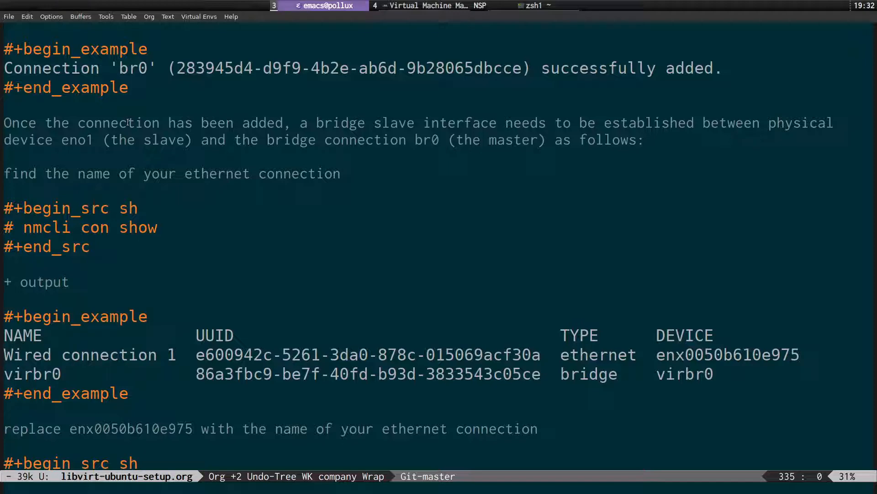
{"action": "key", "text": "Down"}
{"action": "key", "text": "Down"}
{"action": "key", "text": "Down"}
{"action": "key", "text": "Down"}
{"action": "key", "text": "Down"}
{"action": "key", "text": "Down"}
{"action": "key", "text": "Down"}
{"action": "key", "text": "Down"}
{"action": "key", "text": "Down"}
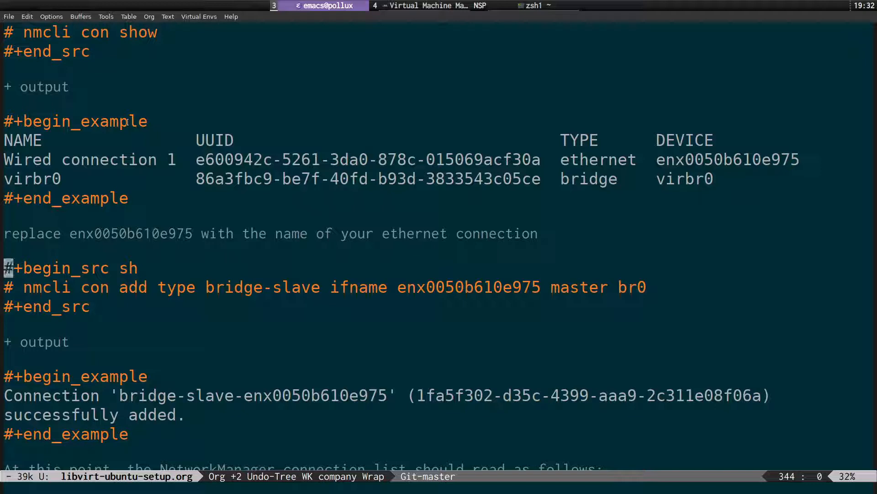
{"action": "key", "text": "Up"}
{"action": "key", "text": "Up"}
{"action": "key", "text": "Up"}
{"action": "key", "text": "Up"}
{"action": "key", "text": "Up"}
{"action": "key", "text": "Up"}
{"action": "key", "text": "Up"}
{"action": "key", "text": "Up"}
{"action": "key", "text": "Up"}
{"action": "key", "text": "Up"}
{"action": "key", "text": "Up"}
{"action": "key", "text": "Up"}
{"action": "key", "text": "Up"}
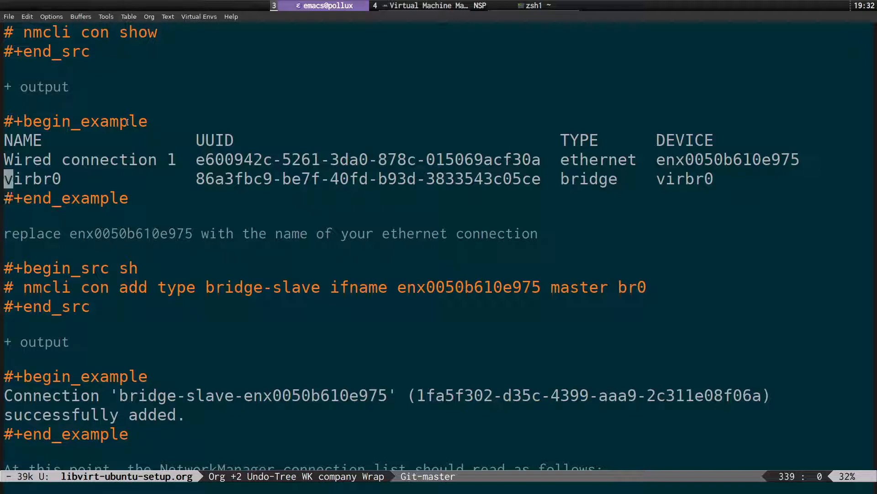
{"action": "key", "text": "Right"}
{"action": "key", "text": "Right"}
{"action": "key", "text": "ctrl+space"}
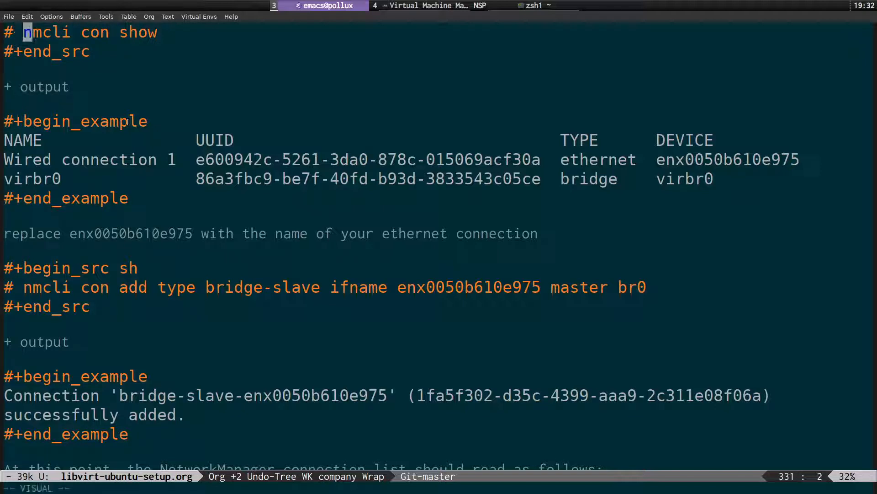
{"action": "key", "text": "Right"}
{"action": "key", "text": "Right"}
{"action": "key", "text": "Right"}
{"action": "key", "text": "Right"}
{"action": "key", "text": "Right"}
{"action": "key", "text": "Right"}
{"action": "key", "text": "Right"}
{"action": "key", "text": "Right"}
{"action": "key", "text": "Right"}
{"action": "key", "text": "Right"}
{"action": "key", "text": "Right"}
{"action": "key", "text": "Right"}
{"action": "key", "text": "Right"}
{"action": "key", "text": "Right"}
{"action": "key", "text": "h"}
{"action": "key", "text": "ctrl+c"}
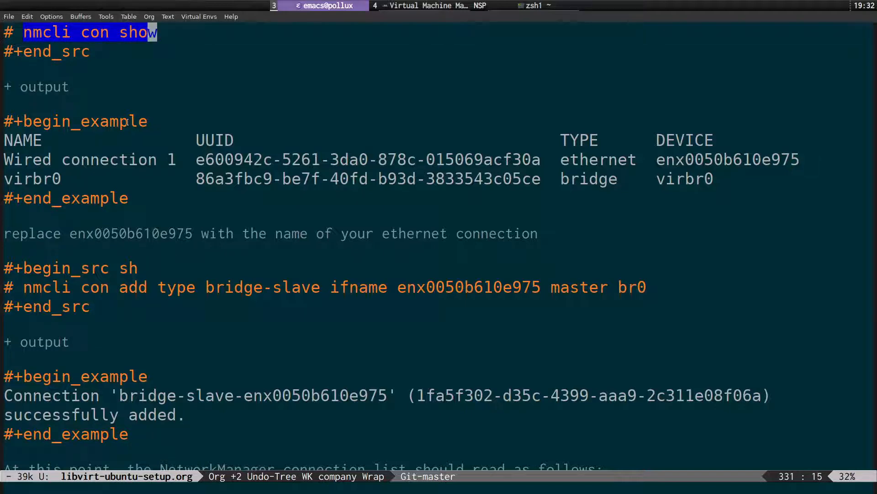
{"action": "key", "text": "y"}
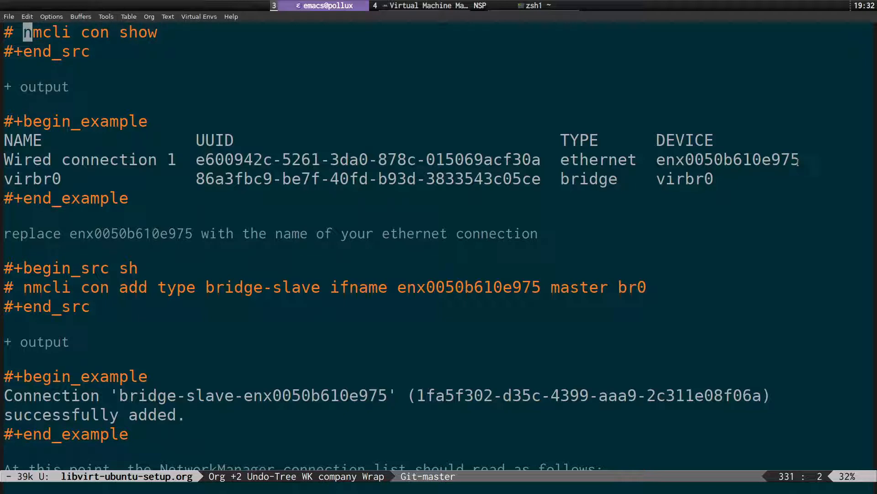
Run nmcli con show in the terminal and copy the ethernet device name enx0050b610e975.
{"action": "key", "text": "super+s"}
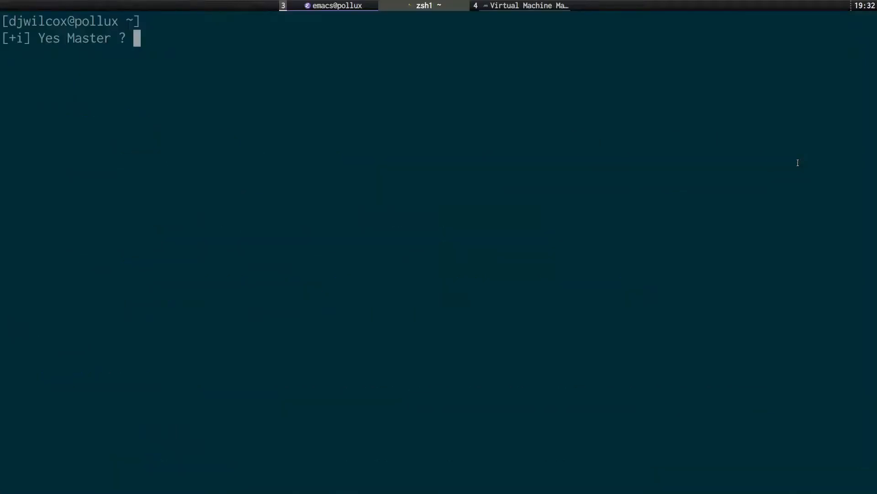
{"action": "key", "text": "ctrl+shift+v"}
{"action": "key", "text": "Return"}
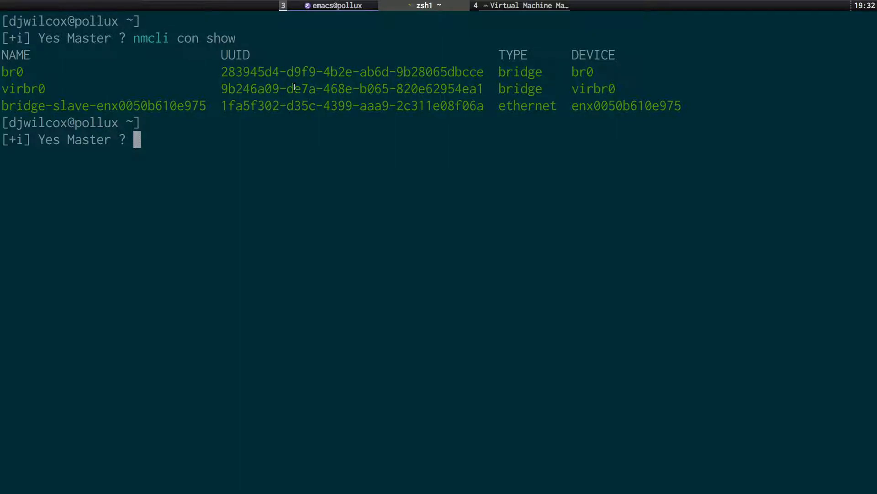
{"action": "double_click", "coordinate": [621, 109]}
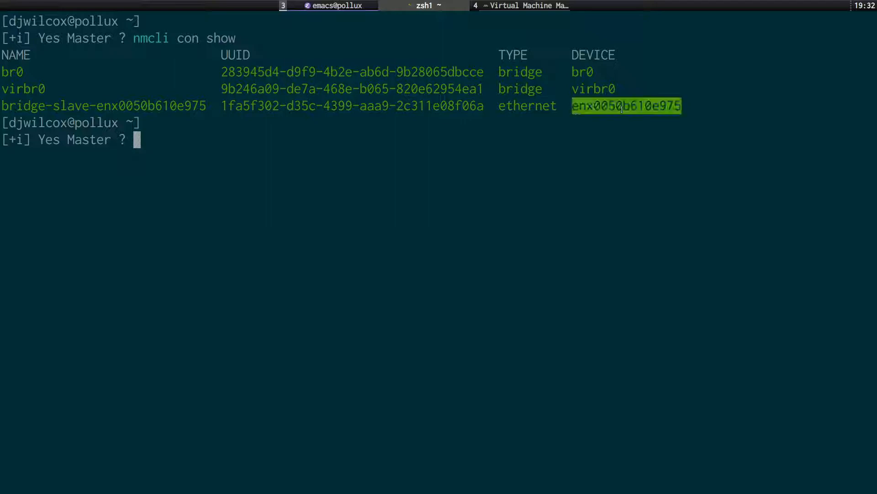
{"action": "left_click", "coordinate": [542, 106]}
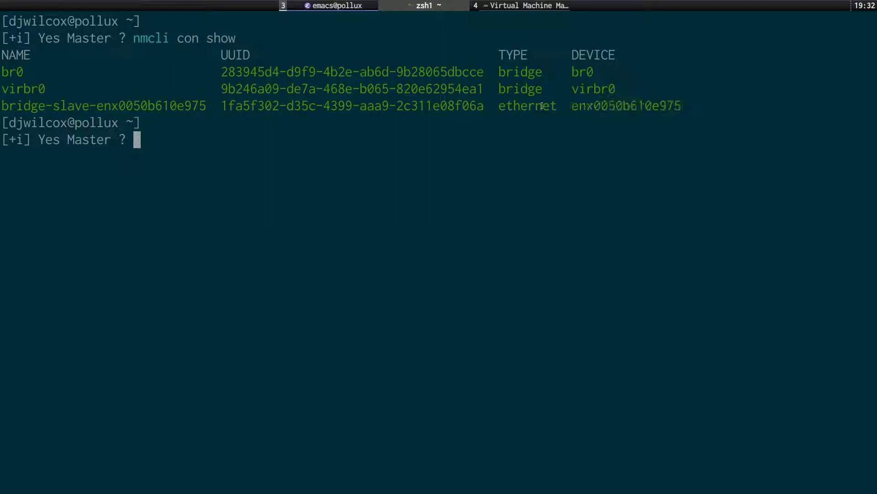
{"action": "double_click", "coordinate": [614, 109]}
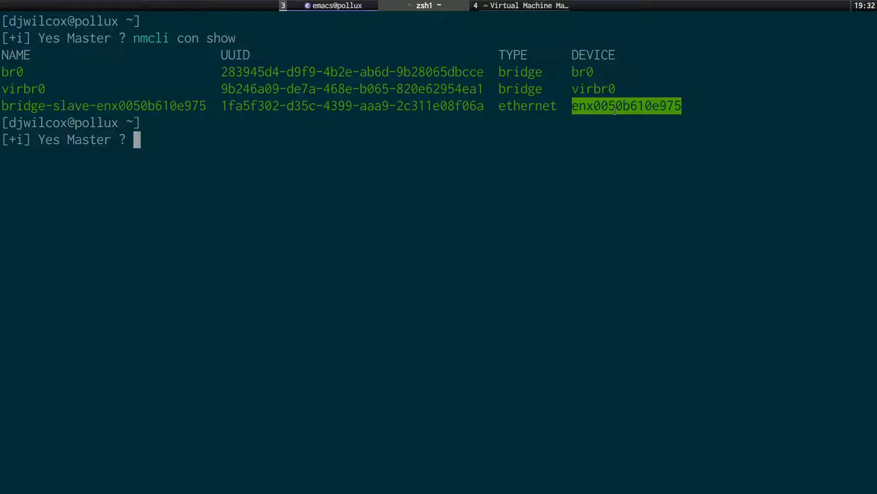
{"action": "key", "text": "super+grave"}
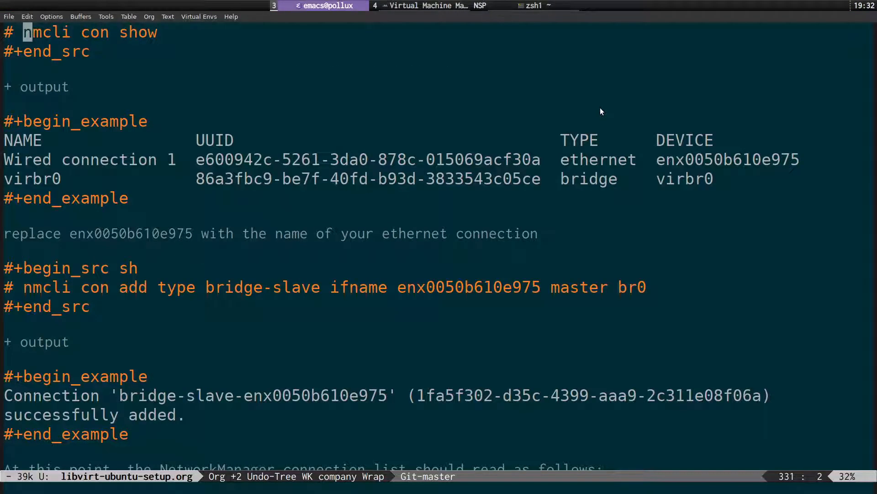
Copy the nmcli con add bridge-slave command for the ethernet device, ending at br0.
{"action": "key", "text": "Down"}
{"action": "key", "text": "Down"}
{"action": "key", "text": "Down"}
{"action": "key", "text": "Down"}
{"action": "key", "text": "Down"}
{"action": "key", "text": "Down"}
{"action": "key", "text": "Down"}
{"action": "key", "text": "Down"}
{"action": "key", "text": "Down"}
{"action": "key", "text": "Down"}
{"action": "key", "text": "Down"}
{"action": "key", "text": "Down"}
{"action": "key", "text": "Down"}
{"action": "key", "text": "Down"}
{"action": "key", "text": "Down"}
{"action": "key", "text": "Down"}
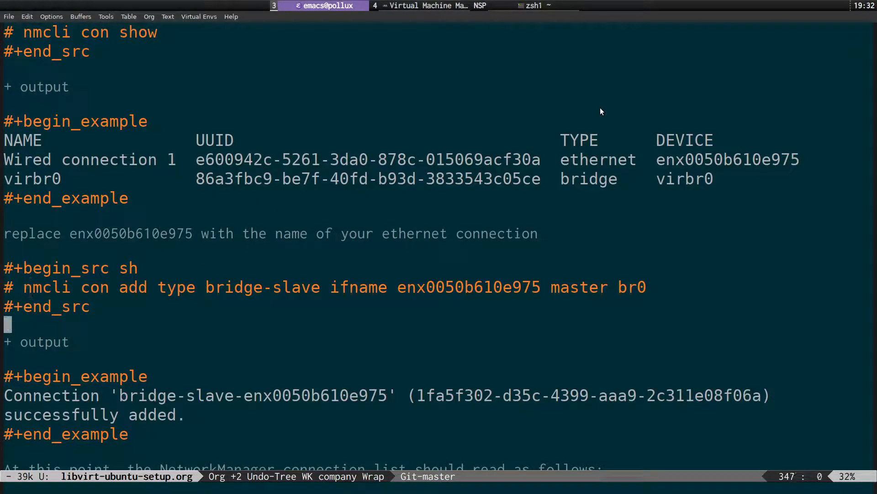
{"action": "key", "text": "Up"}
{"action": "key", "text": "Up"}
{"action": "key", "text": "Down"}
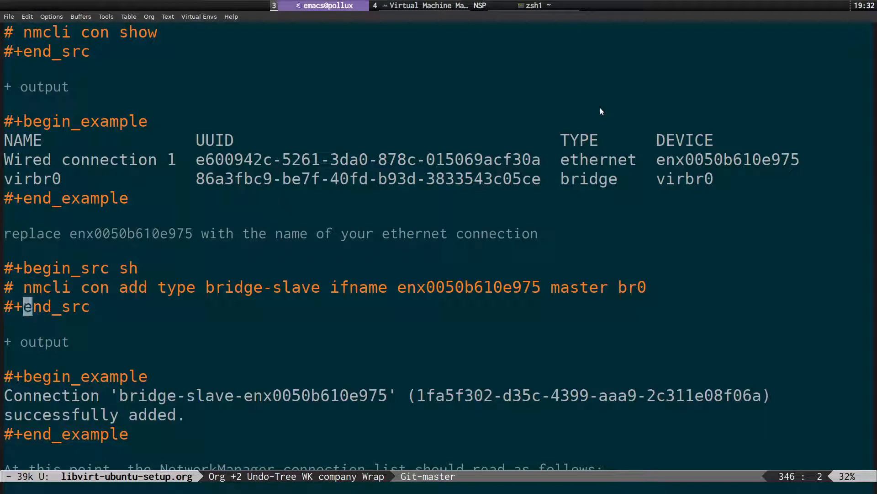
{"action": "key", "text": "Down"}
{"action": "key", "text": "k"}
{"action": "key", "text": "k"}
{"action": "key", "text": "k"}
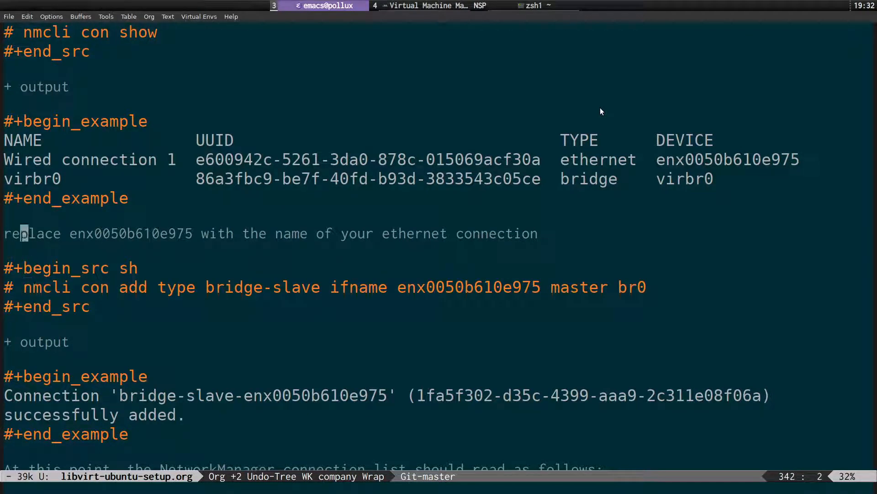
{"action": "key", "text": "w"}
{"action": "key", "text": "w"}
{"action": "key", "text": "h"}
{"action": "key", "text": "h"}
{"action": "key", "text": "h"}
{"action": "key", "text": "h"}
{"action": "key", "text": "h"}
{"action": "key", "text": "h"}
{"action": "key", "text": "h"}
{"action": "key", "text": "h"}
{"action": "key", "text": "h"}
{"action": "key", "text": "h"}
{"action": "key", "text": "h"}
{"action": "key", "text": "h"}
{"action": "key", "text": "h"}
{"action": "key", "text": "h"}
{"action": "key", "text": "j"}
{"action": "key", "text": "j"}
{"action": "key", "text": "j"}
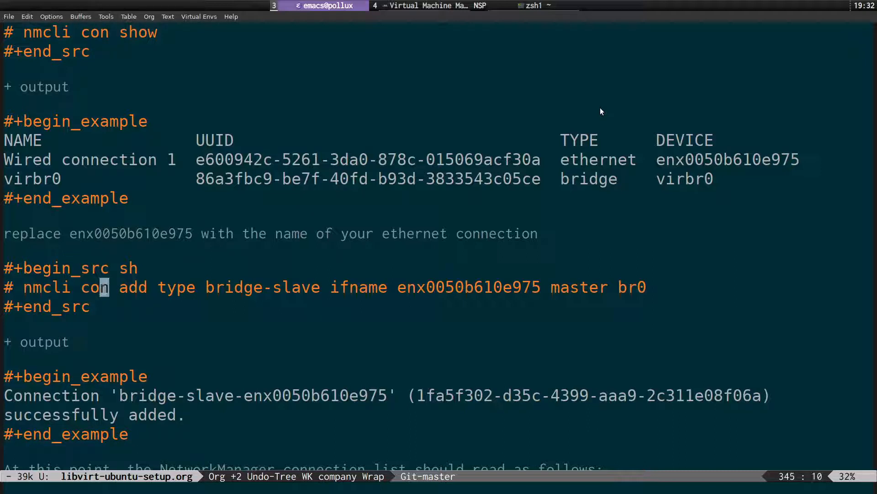
{"action": "key", "text": "h"}
{"action": "key", "text": "h"}
{"action": "key", "text": "h"}
{"action": "key", "text": "h"}
{"action": "key", "text": "h"}
{"action": "key", "text": "h"}
{"action": "key", "text": "h"}
{"action": "key", "text": "h"}
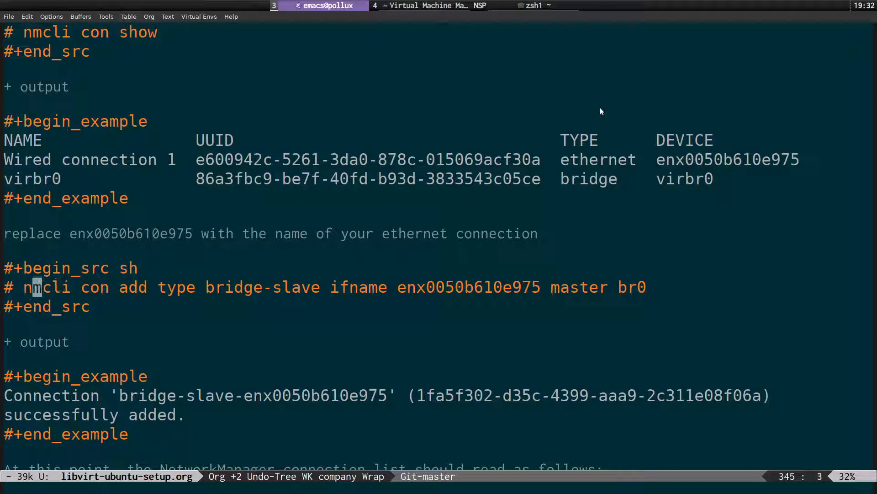
{"action": "key", "text": "v"}
{"action": "key", "text": "$"}
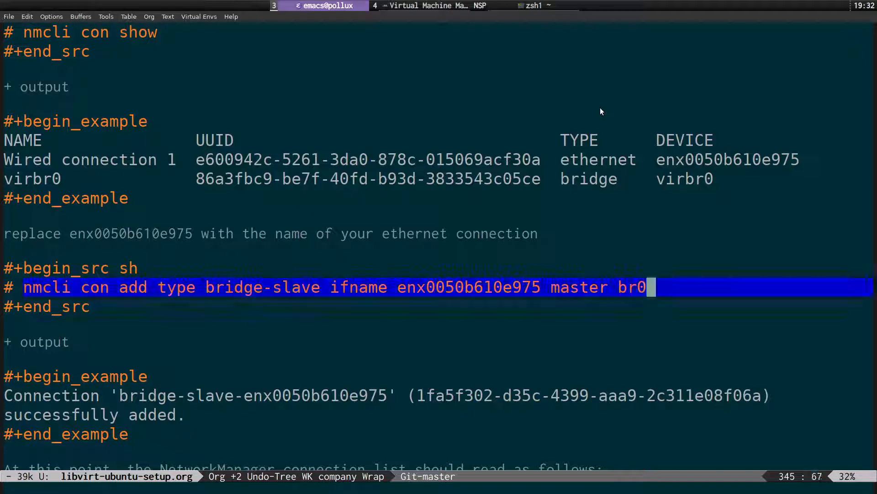
{"action": "key", "text": "h"}
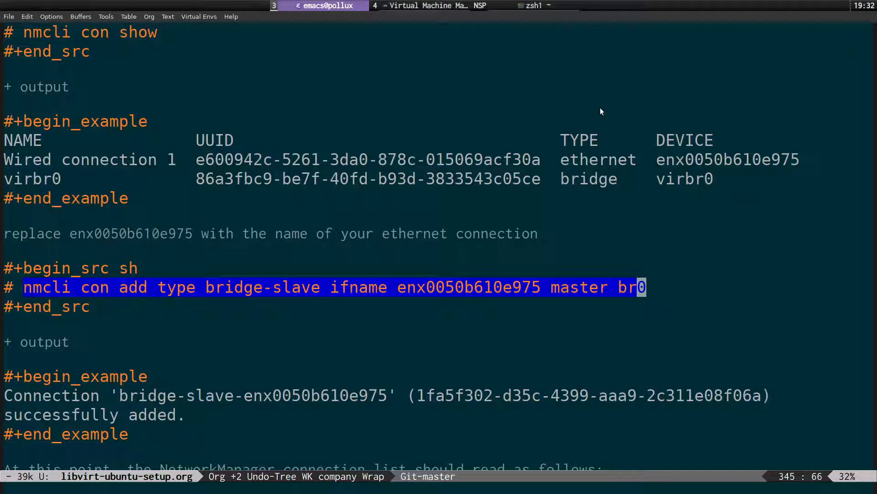
{"action": "key", "text": "alt+w"}
Review the command's success message and the expected nmcli con show connection list.
{"action": "key", "text": "ctrl+a"}
{"action": "key", "text": "ctrl+n"}
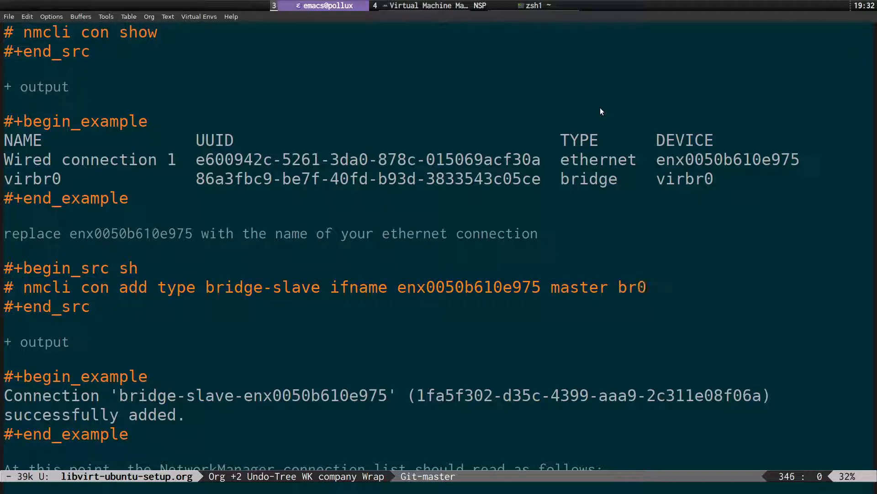
{"action": "key", "text": "ctrl+n"}
{"action": "key", "text": "ctrl+n"}
{"action": "key", "text": "ctrl+n"}
{"action": "key", "text": "ctrl+n"}
{"action": "key", "text": "ctrl+n"}
{"action": "key", "text": "ctrl+n"}
{"action": "key", "text": "ctrl+n"}
{"action": "key", "text": "ctrl+n"}
{"action": "key", "text": "ctrl+n"}
{"action": "key", "text": "ctrl+n"}
{"action": "key", "text": "ctrl+n"}
{"action": "key", "text": "ctrl+n"}
{"action": "key", "text": "ctrl+n"}
{"action": "key", "text": "ctrl+p"}
{"action": "key", "text": "ctrl+p"}
{"action": "key", "text": "ctrl+p"}
{"action": "key", "text": "ctrl+p"}
{"action": "key", "text": "ctrl+p"}
{"action": "key", "text": "ctrl+p"}
{"action": "key", "text": "ctrl+p"}
{"action": "key", "text": "ctrl+p"}
{"action": "key", "text": "ctrl+p"}
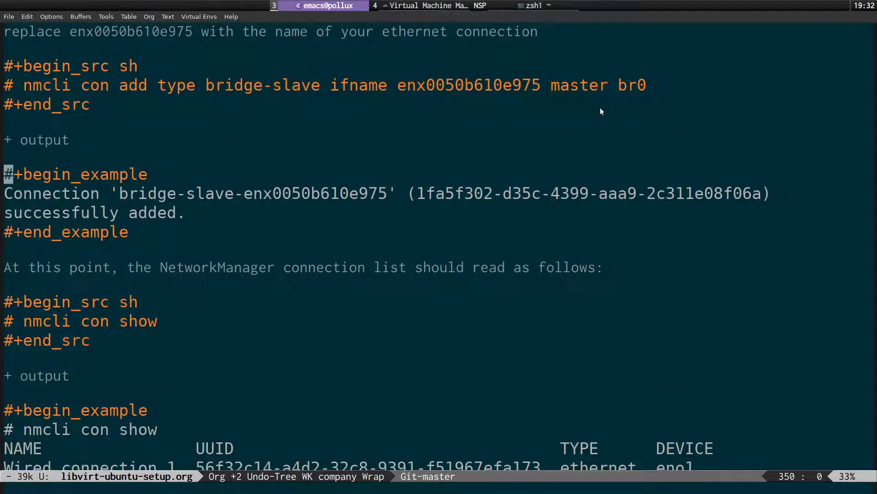
{"action": "key", "text": "ctrl+n"}
{"action": "key", "text": "ctrl+n"}
{"action": "key", "text": "ctrl+n"}
{"action": "key", "text": "ctrl+n"}
{"action": "key", "text": "ctrl+n"}
{"action": "key", "text": "ctrl+n"}
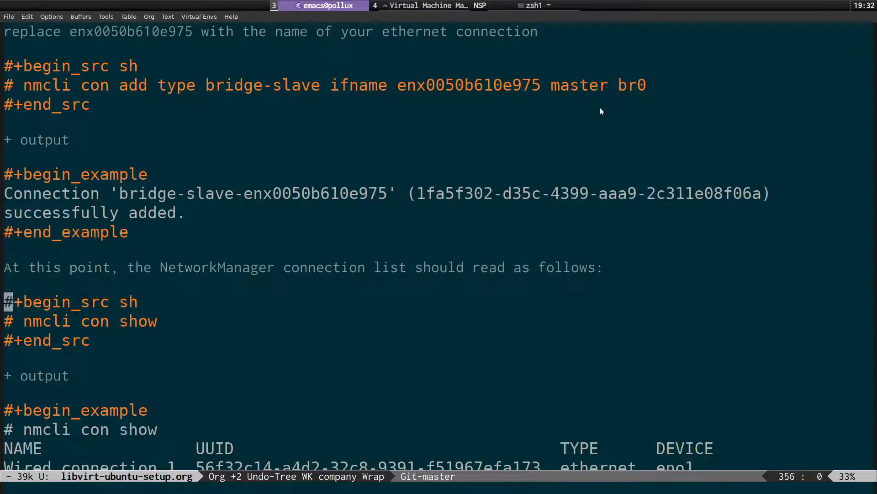
{"action": "key", "text": "ctrl+n"}
{"action": "key", "text": "ctrl+f"}
{"action": "key", "text": "ctrl+f"}
{"action": "key", "text": "ctrl+n"}
{"action": "key", "text": "ctrl+n"}
{"action": "key", "text": "ctrl+n"}
{"action": "key", "text": "ctrl+n"}
{"action": "key", "text": "ctrl+n"}
{"action": "key", "text": "ctrl+n"}
{"action": "key", "text": "ctrl+n"}
{"action": "key", "text": "ctrl+n"}
{"action": "key", "text": "ctrl+n"}
{"action": "key", "text": "ctrl+n"}
{"action": "key", "text": "ctrl+n"}
{"action": "key", "text": "ctrl+n"}
{"action": "key", "text": "ctrl+p"}
{"action": "key", "text": "ctrl+p"}
{"action": "key", "text": "ctrl+p"}
{"action": "key", "text": "ctrl+p"}
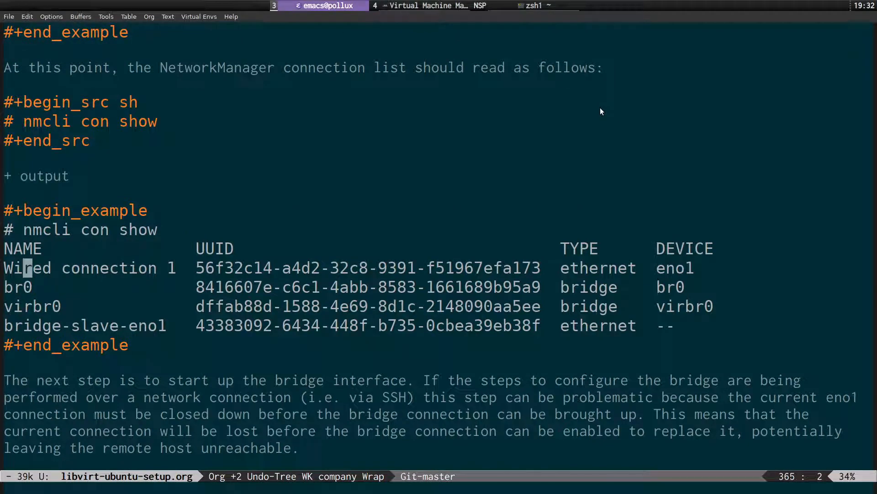
{"action": "key", "text": "ctrl+b"}
{"action": "key", "text": "ctrl+b"}
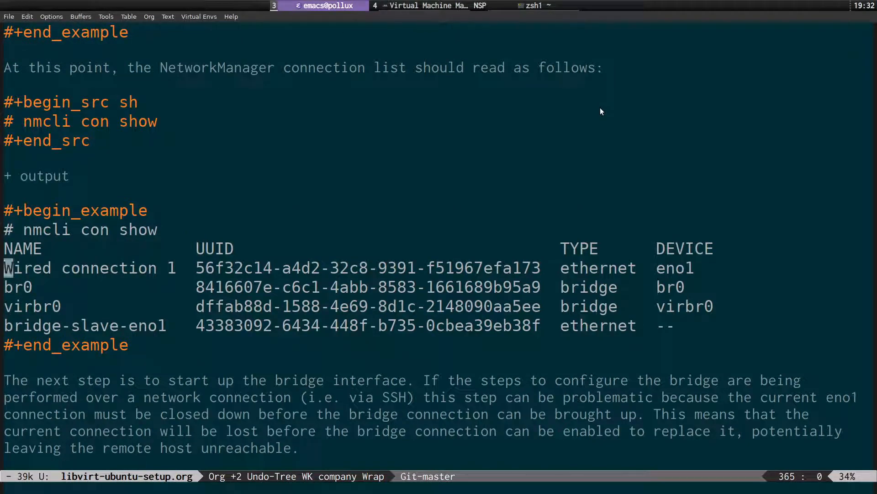
{"action": "key", "text": "ctrl+n"}
{"action": "key", "text": "ctrl+n"}
{"action": "key", "text": "ctrl+n"}
{"action": "key", "text": "ctrl+n"}
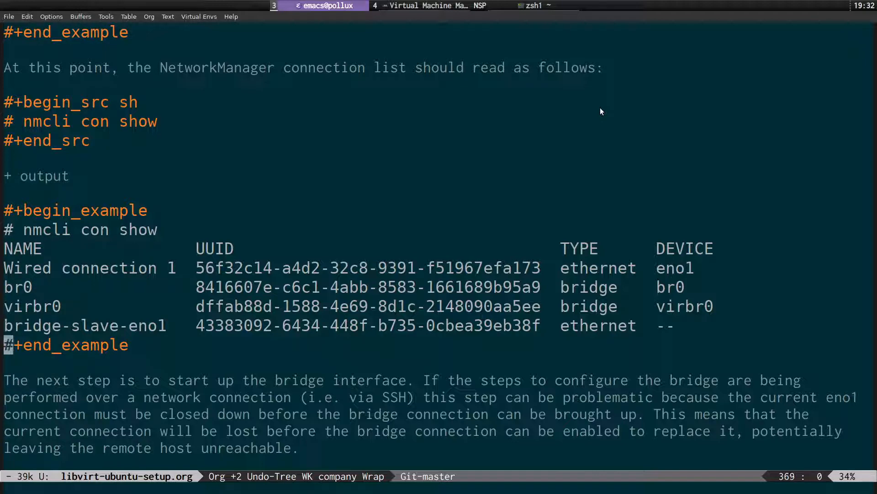
Move on to the enable bridge remotely section with its bridge.sh script.
{"action": "key", "text": "ctrl+p"}
{"action": "key", "text": "ctrl+p"}
{"action": "key", "text": "ctrl+p"}
{"action": "key", "text": "ctrl+p"}
{"action": "key", "text": "ctrl+p"}
{"action": "key", "text": "ctrl+p"}
{"action": "key", "text": "ctrl+p"}
{"action": "key", "text": "ctrl+p"}
{"action": "key", "text": "ctrl+p"}
{"action": "key", "text": "ctrl+p"}
{"action": "key", "text": "ctrl+p"}
{"action": "key", "text": "ctrl+p"}
{"action": "key", "text": "ctrl+p"}
{"action": "key", "text": "ctrl+p"}
{"action": "key", "text": "ctrl+p"}
{"action": "key", "text": "ctrl+p"}
{"action": "key", "text": "ctrl+p"}
{"action": "key", "text": "ctrl+p"}
{"action": "key", "text": "ctrl+p"}
{"action": "key", "text": "ctrl+p"}
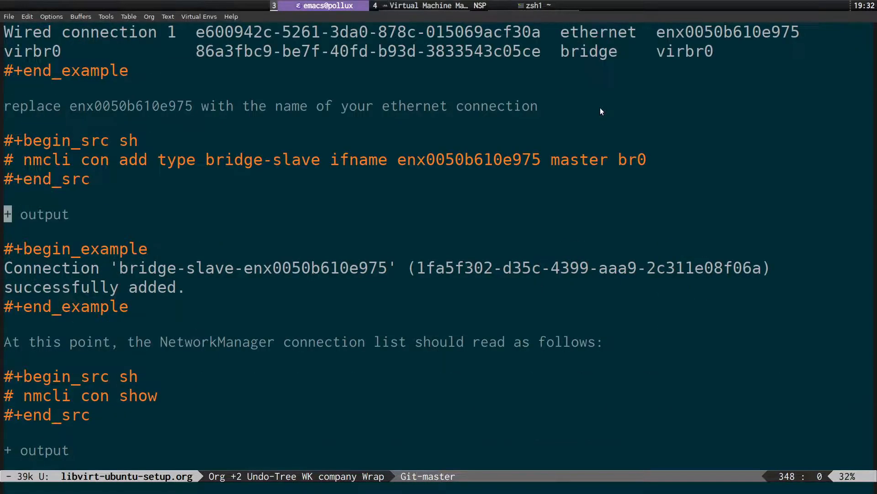
{"action": "key", "text": "ctrl+p"}
{"action": "key", "text": "ctrl+n"}
{"action": "key", "text": "ctrl+n"}
{"action": "key", "text": "ctrl+n"}
{"action": "key", "text": "ctrl+n"}
{"action": "key", "text": "ctrl+n"}
{"action": "key", "text": "ctrl+n"}
{"action": "key", "text": "ctrl+n"}
{"action": "key", "text": "ctrl+n"}
{"action": "key", "text": "ctrl+n"}
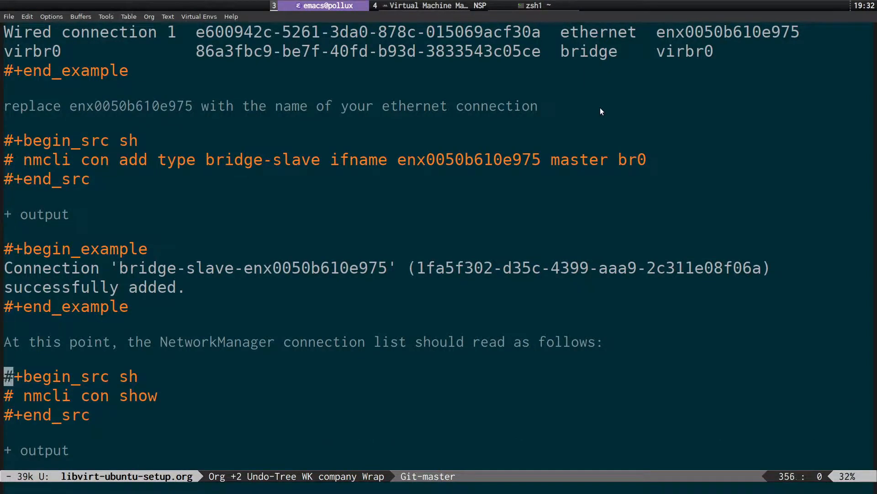
{"action": "key", "text": "ctrl+n"}
{"action": "key", "text": "ctrl+n"}
{"action": "key", "text": "ctrl+n"}
{"action": "key", "text": "ctrl+n"}
{"action": "key", "text": "ctrl+n"}
{"action": "key", "text": "ctrl+n"}
{"action": "key", "text": "ctrl+n"}
{"action": "key", "text": "ctrl+n"}
{"action": "key", "text": "ctrl+n"}
{"action": "key", "text": "ctrl+n"}
{"action": "key", "text": "ctrl+n"}
{"action": "key", "text": "ctrl+n"}
{"action": "key", "text": "ctrl+n"}
{"action": "key", "text": "ctrl+n"}
{"action": "key", "text": "ctrl+n"}
{"action": "key", "text": "ctrl+n"}
{"action": "key", "text": "ctrl+p"}
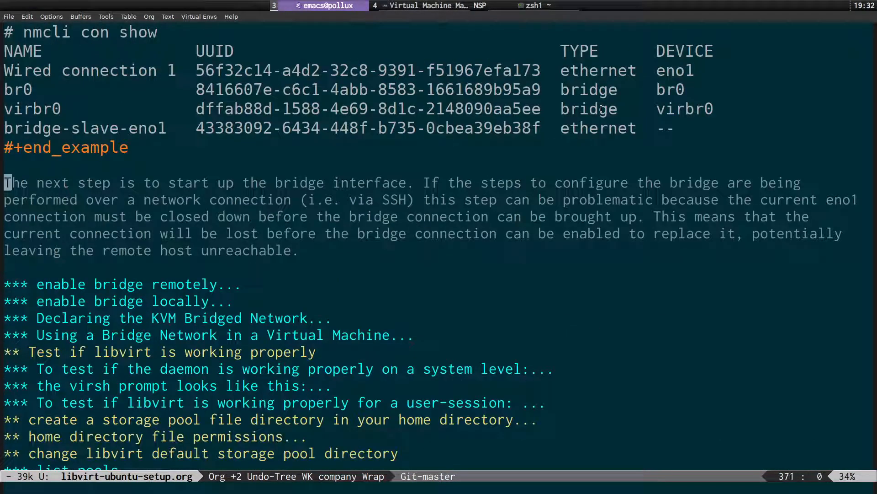
{"action": "key", "text": "ctrl+p"}
{"action": "key", "text": "ctrl+n"}
{"action": "key", "text": "ctrl+n"}
{"action": "key", "text": "ctrl+n"}
Unfold 'enable bridge remotely' to review its bridge.sh nmcli commands, then fold it again.
{"action": "key", "text": "Tab"}
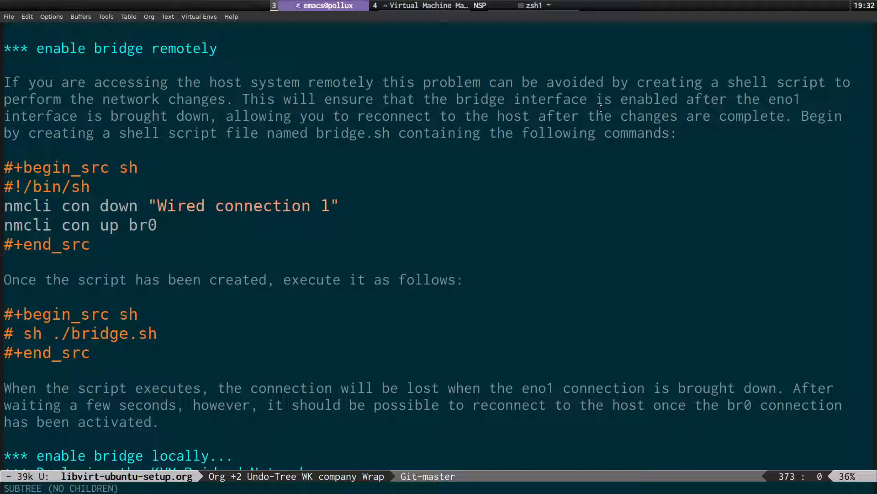
{"action": "key", "text": "Down"}
{"action": "key", "text": "Down"}
{"action": "key", "text": "Down"}
{"action": "key", "text": "Down"}
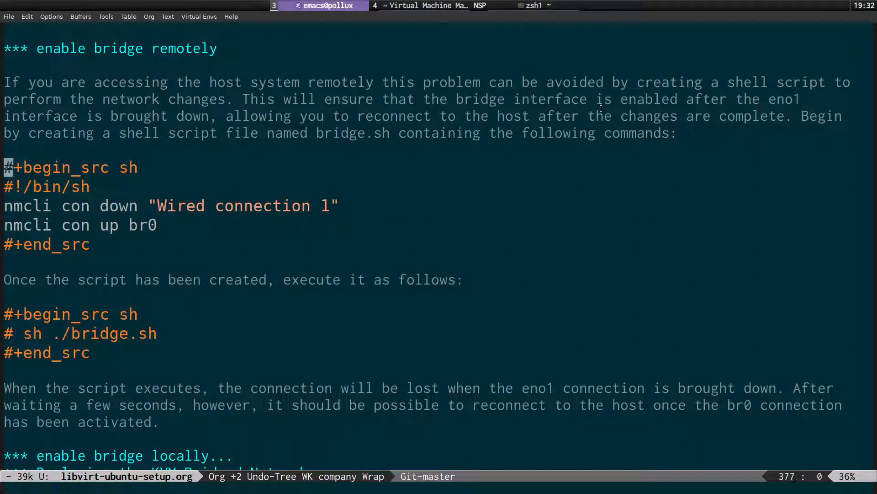
{"action": "key", "text": "Down"}
{"action": "key", "text": "Down"}
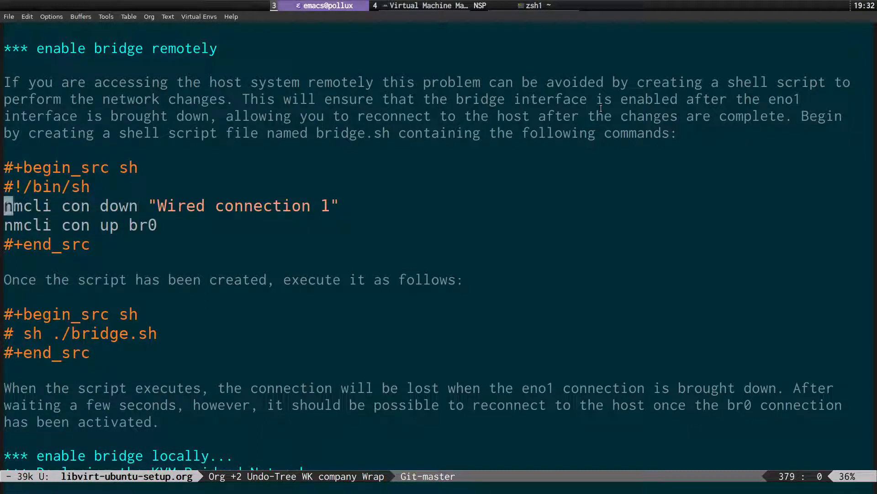
{"action": "key", "text": "Down"}
{"action": "key", "text": "Up"}
{"action": "key", "text": "Up"}
{"action": "key", "text": "Up"}
{"action": "key", "text": "Up"}
{"action": "key", "text": "Up"}
{"action": "key", "text": "Up"}
{"action": "key", "text": "Up"}
{"action": "key", "text": "Up"}
{"action": "key", "text": "Up"}
{"action": "key", "text": "Down"}
{"action": "key", "text": "Down"}
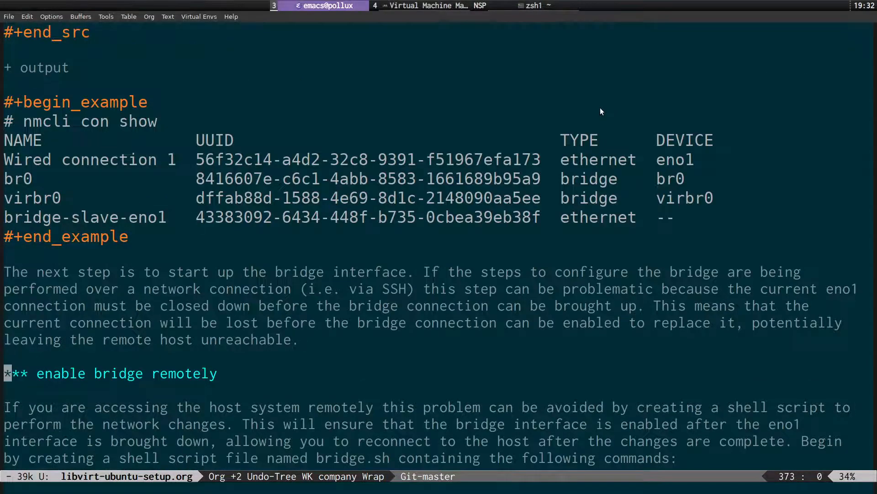
{"action": "key", "text": "Tab"}
{"action": "key", "text": "Up"}
{"action": "key", "text": "Down"}
{"action": "key", "text": "Down"}
{"action": "key", "text": "Up"}
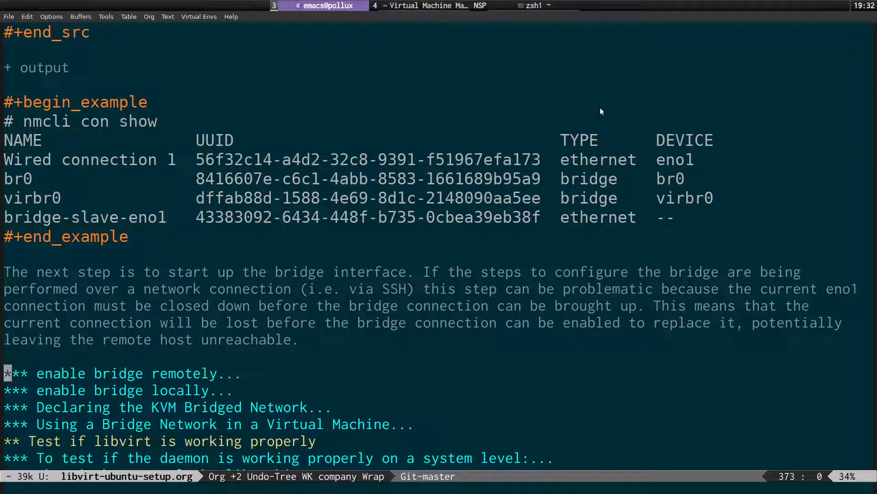
Unfold 'enable bridge locally' and go to its nmcli con down command line.
{"action": "key", "text": "Down"}
{"action": "key", "text": "Tab"}
{"action": "key", "text": "Down"}
{"action": "key", "text": "Down"}
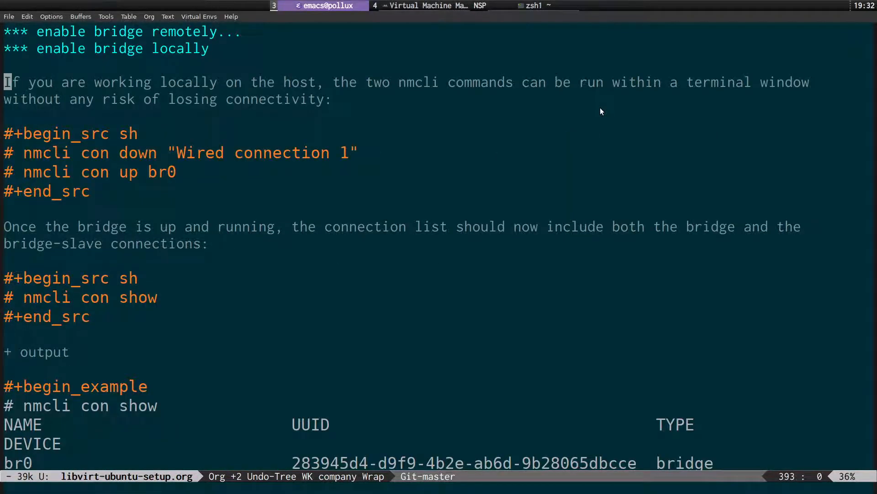
{"action": "key", "text": "Down"}
{"action": "key", "text": "Down"}
{"action": "key", "text": "Down"}
{"action": "key", "text": "Down"}
{"action": "key", "text": "Right"}
{"action": "key", "text": "Right"}
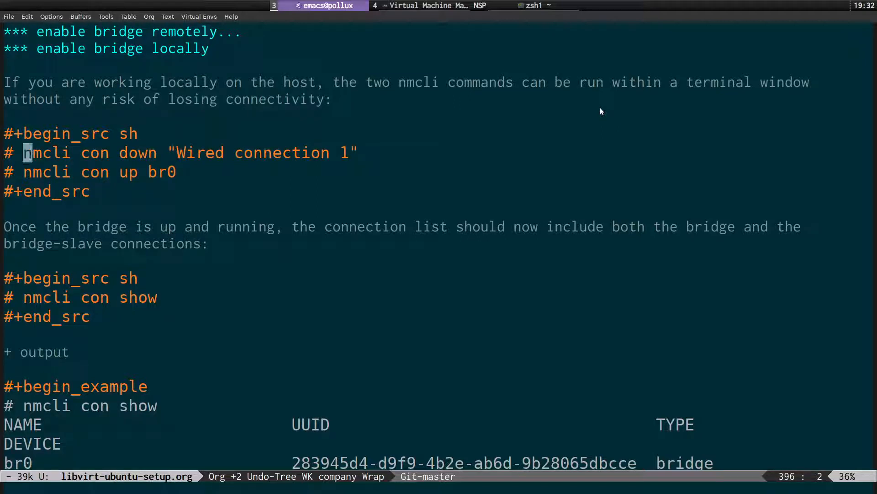
{"action": "key", "text": "Right"}
{"action": "key", "text": "Right"}
{"action": "key", "text": "Right"}
{"action": "key", "text": "Right"}
{"action": "key", "text": "Right"}
{"action": "key", "text": "Right"}
{"action": "key", "text": "Right"}
{"action": "key", "text": "Right"}
{"action": "key", "text": "Right"}
{"action": "key", "text": "Right"}
{"action": "key", "text": "Right"}
{"action": "key", "text": "Right"}
{"action": "key", "text": "Right"}
{"action": "key", "text": "Right"}
{"action": "key", "text": "Right"}
{"action": "key", "text": "Right"}
{"action": "key", "text": "Right"}
{"action": "key", "text": "Right"}
{"action": "key", "text": "Right"}
{"action": "key", "text": "Right"}
{"action": "key", "text": "Right"}
{"action": "key", "text": "Right"}
{"action": "key", "text": "Right"}
{"action": "key", "text": "Right"}
{"action": "key", "text": "Right"}
{"action": "key", "text": "Right"}
{"action": "key", "text": "Right"}
{"action": "key", "text": "Right"}
{"action": "key", "text": "Right"}
{"action": "key", "text": "Right"}
{"action": "key", "text": "Down"}
{"action": "key", "text": "Left"}
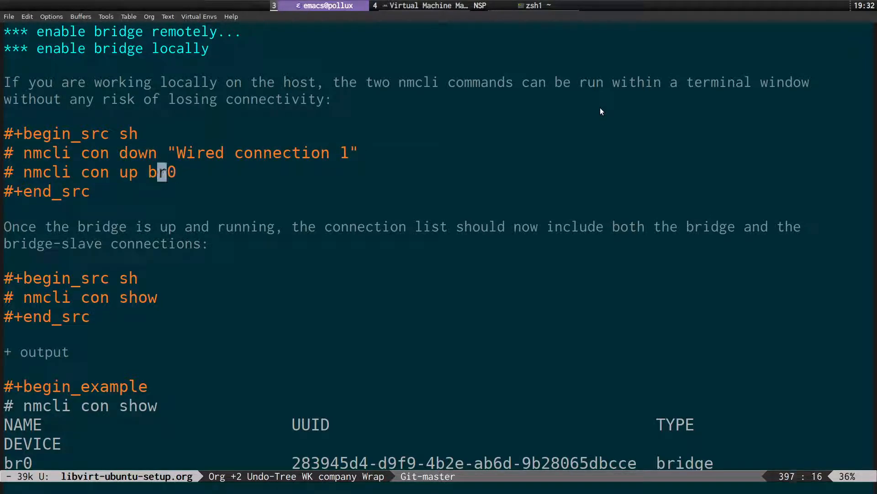
{"action": "key", "text": "Left"}
{"action": "key", "text": "Left"}
{"action": "key", "text": "Left"}
{"action": "key", "text": "Left"}
{"action": "key", "text": "Left"}
{"action": "key", "text": "Left"}
{"action": "key", "text": "Left"}
{"action": "key", "text": "Left"}
{"action": "key", "text": "Left"}
{"action": "key", "text": "Left"}
{"action": "key", "text": "Left"}
{"action": "key", "text": "Left"}
{"action": "key", "text": "Left"}
{"action": "key", "text": "Right"}
{"action": "key", "text": "Right"}
{"action": "key", "text": "Right"}
{"action": "key", "text": "Right"}
{"action": "key", "text": "Right"}
{"action": "key", "text": "Right"}
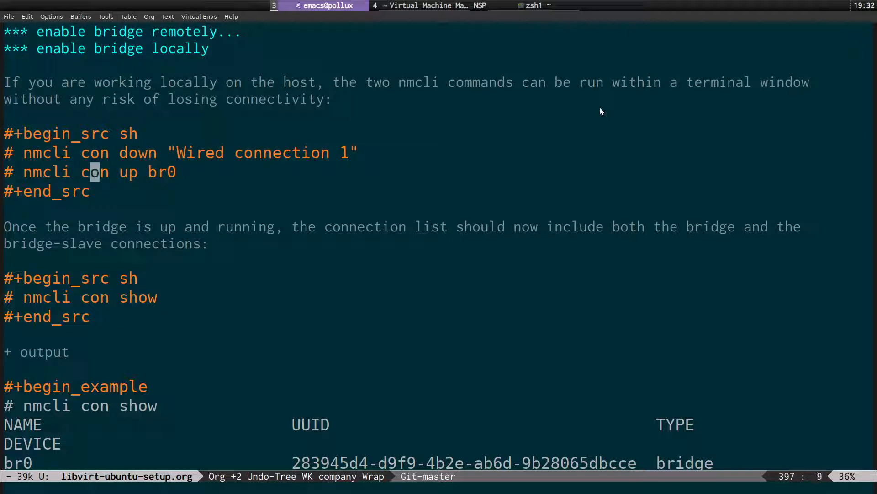
{"action": "key", "text": "Right"}
{"action": "key", "text": "Right"}
{"action": "key", "text": "Right"}
{"action": "key", "text": "Right"}
{"action": "key", "text": "Right"}
{"action": "key", "text": "Home"}
{"action": "key", "text": "Up"}
{"action": "key", "text": "Up"}
{"action": "key", "text": "Right"}
{"action": "key", "text": "Right"}
{"action": "key", "text": "Down"}
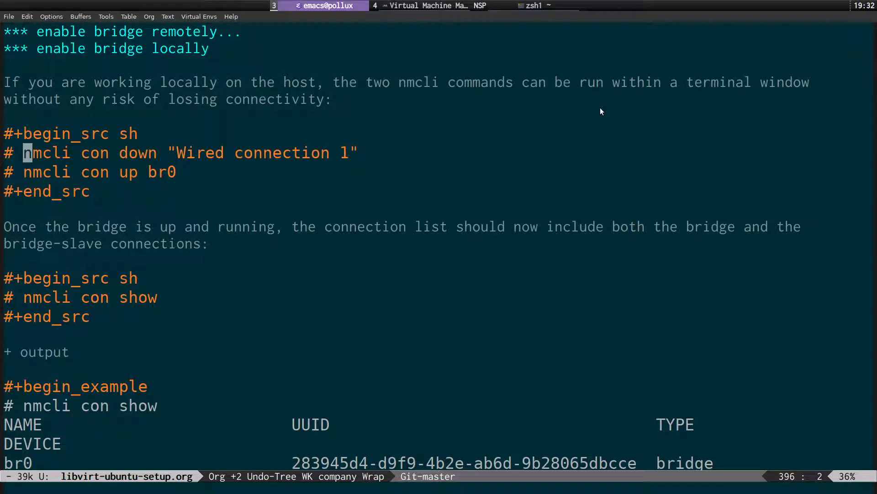
Copy the nmcli con down line for Wired connection 1.
{"action": "key", "text": "v"}
{"action": "key", "text": "$"}
{"action": "key", "text": "y"}
{"action": "key", "text": "ctrl+v"}
{"action": "key", "text": "dollar"}
{"action": "key", "text": "ctrl+c"}
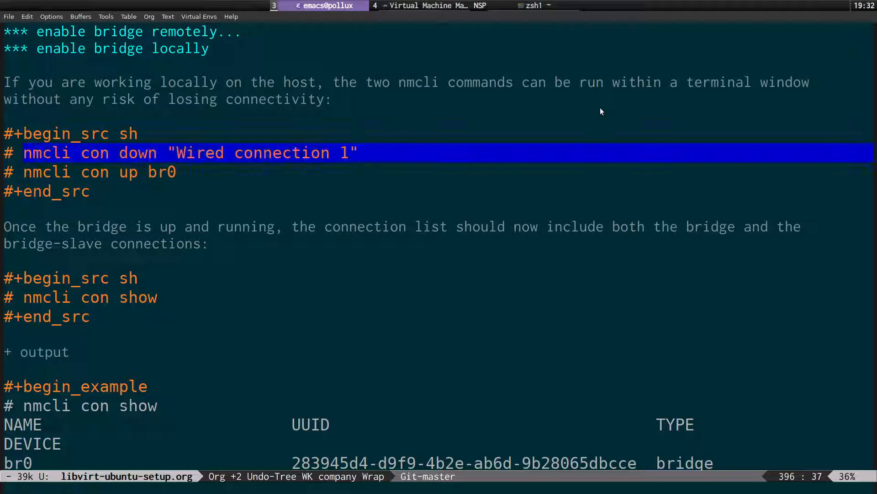
{"action": "key", "text": "y"}
{"action": "key", "text": "super+grave"}
Paste the nmcli con down command after sudo in the terminal, then discard it unrun.
{"action": "type", "text": "sudo"}
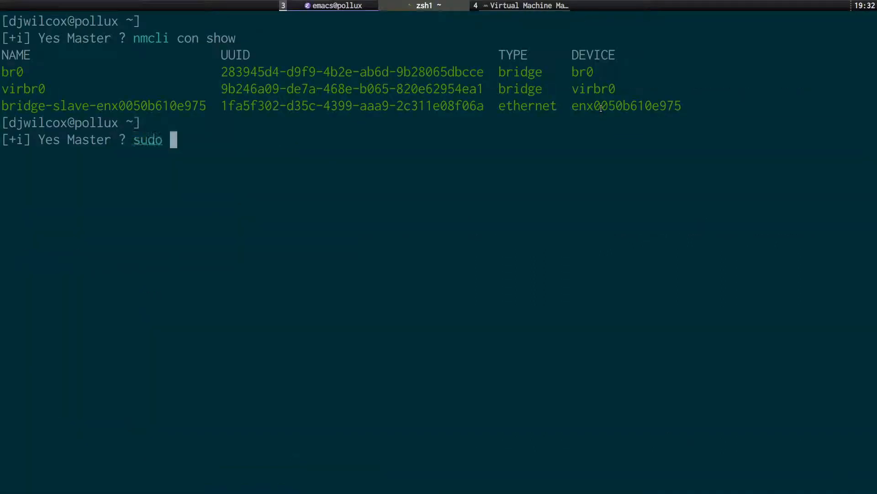
{"action": "key", "text": "ctrl+shift+v"}
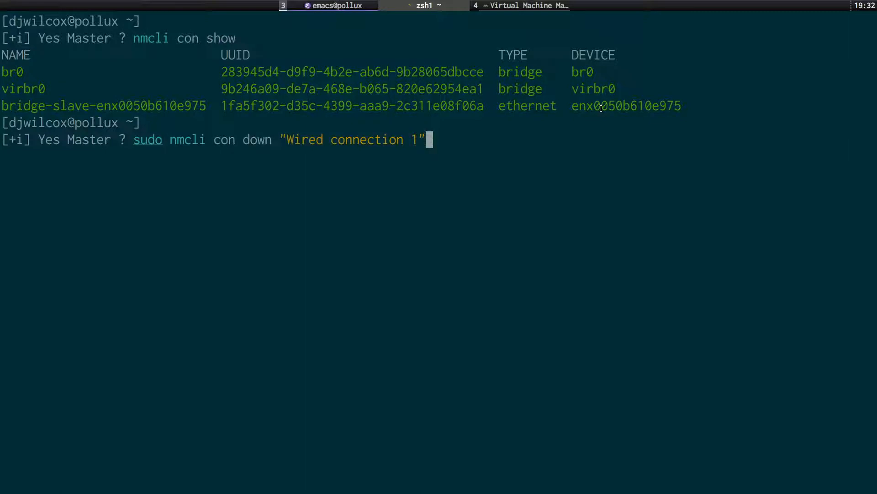
{"action": "key", "text": "ctrl+l"}
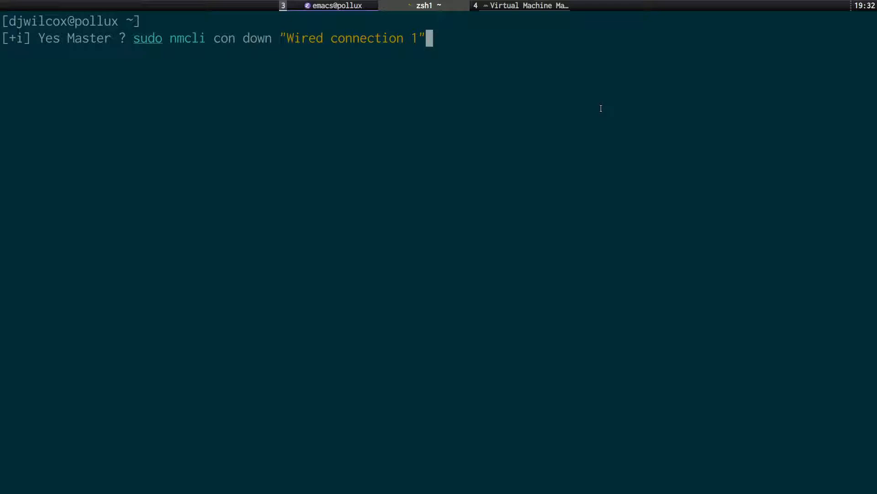
{"action": "key", "text": "ctrl+u"}
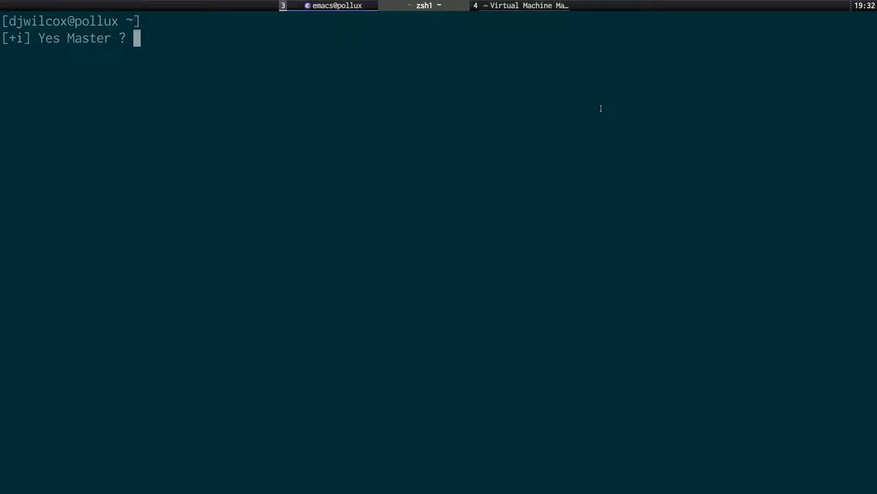
Copy the nmcli con up br0 line from the guide, paste it after sudo, then erase it.
{"action": "key", "text": "super+t"}
{"action": "key", "text": "j"}
{"action": "key", "text": "v"}
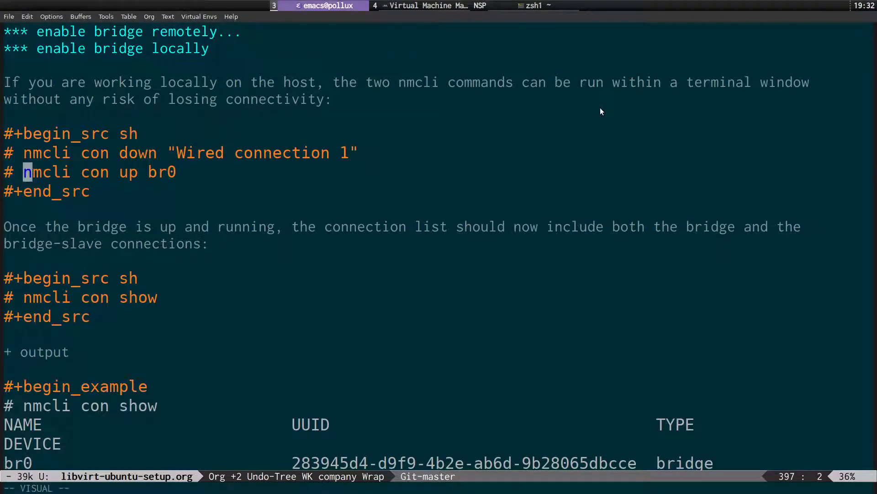
{"action": "key", "text": "dollar"}
{"action": "key", "text": "h"}
{"action": "key", "text": "y"}
{"action": "key", "text": "super+t"}
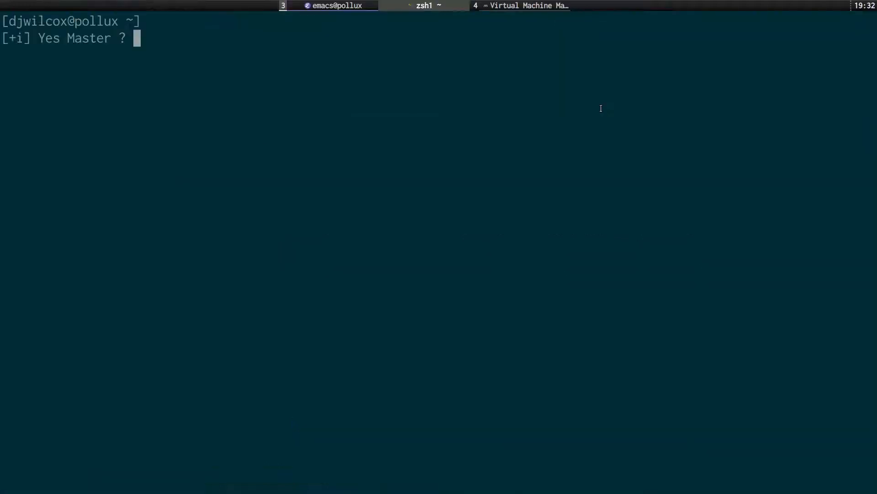
{"action": "type", "text": "sudo"}
{"action": "type", "text": "nmcli con up br0"}
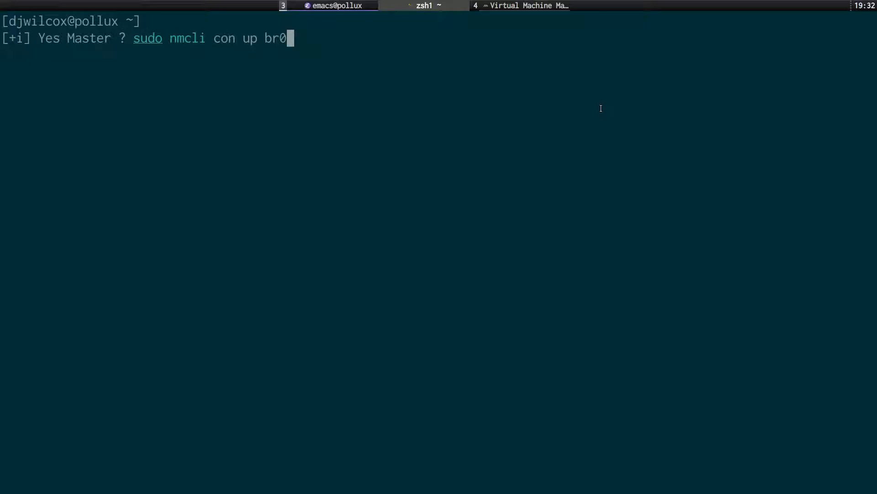
{"action": "key", "text": "ctrl+u"}
Copy the guide's nmcli con show command line.
{"action": "key", "text": "super+s"}
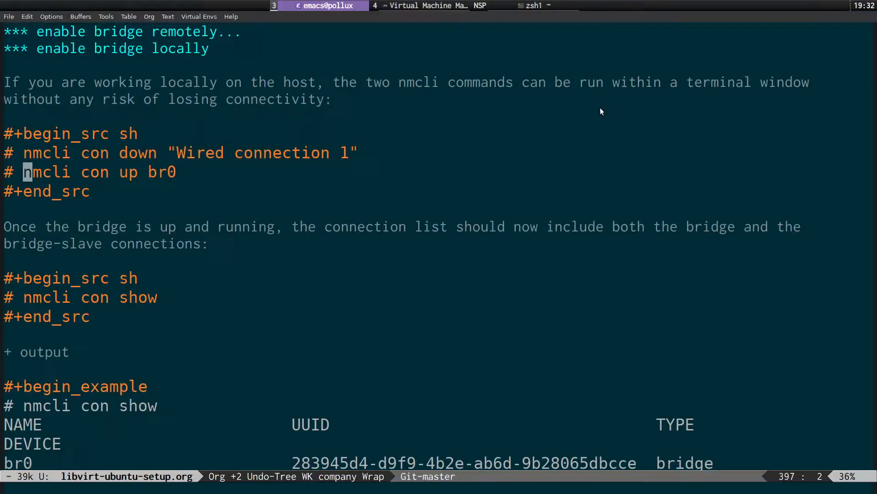
{"action": "key", "text": "0"}
{"action": "key", "text": "j"}
{"action": "key", "text": "j"}
{"action": "key", "text": "j"}
{"action": "key", "text": "j"}
{"action": "key", "text": "j"}
{"action": "key", "text": "j"}
{"action": "key", "text": "j"}
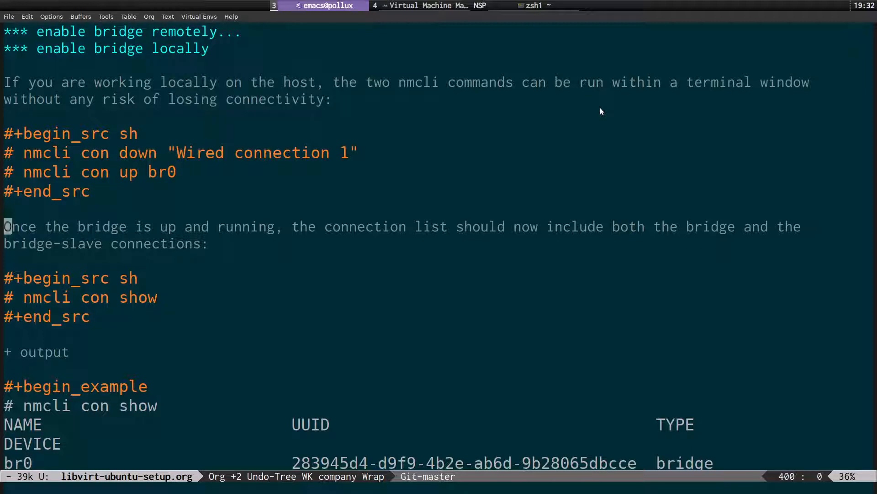
{"action": "key", "text": "k"}
{"action": "key", "text": "w"}
{"action": "key", "text": "v"}
{"action": "key", "text": "dollar"}
{"action": "key", "text": "ctrl+c"}
{"action": "key", "text": "y"}
Run nmcli con show in the terminal, check br0 is listed, then clear the screen.
{"action": "key", "text": "super+s"}
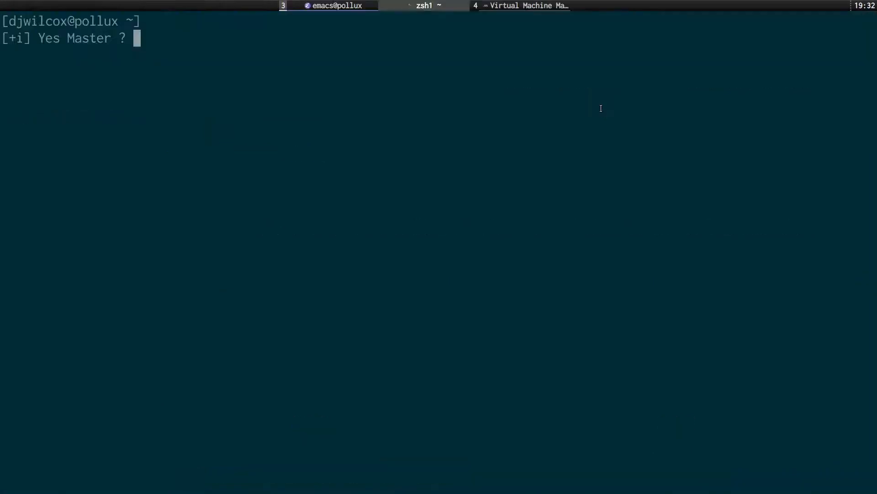
{"action": "key", "text": "ctrl+shift+v"}
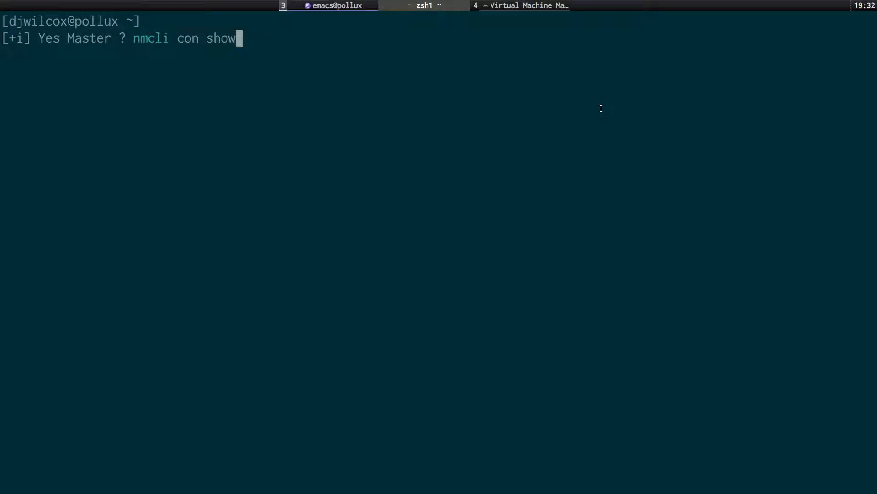
{"action": "key", "text": "Return"}
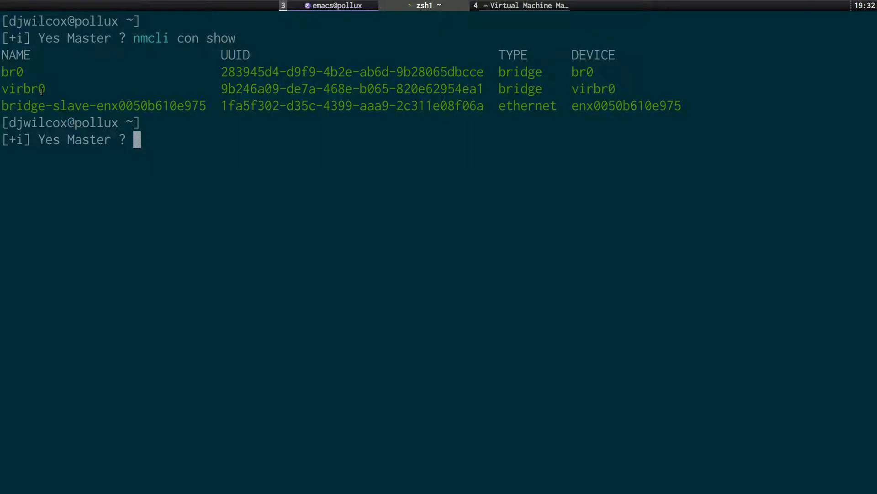
{"action": "double_click", "coordinate": [18, 72]}
{"action": "left_click", "coordinate": [59, 104]}
{"action": "key", "text": "ctrl+l"}
{"action": "key", "text": "super+s"}
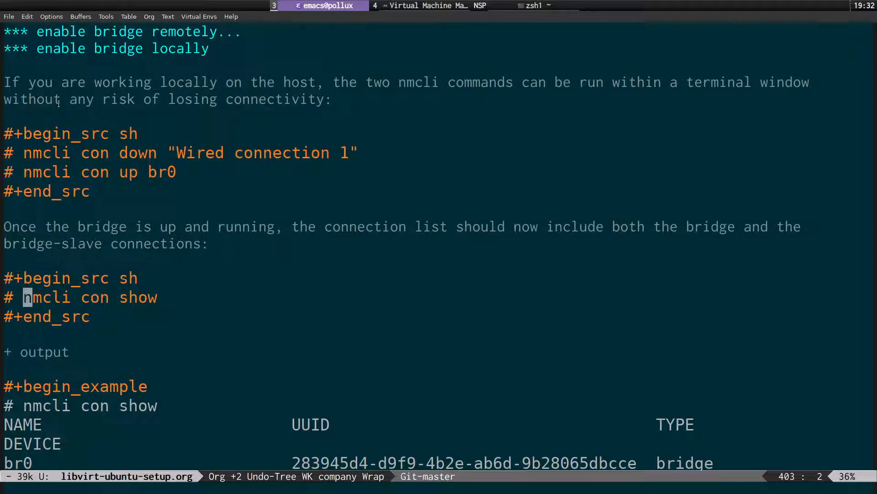
Fold the 'enable bridge locally' heading and unfold 'Declaring the KVM Bridged Network'.
{"action": "key", "text": "Home"}
{"action": "key", "text": "Up"}
{"action": "key", "text": "Up"}
{"action": "key", "text": "Up"}
{"action": "key", "text": "Up"}
{"action": "key", "text": "Up"}
{"action": "key", "text": "Up"}
{"action": "key", "text": "Up"}
{"action": "key", "text": "Up"}
{"action": "key", "text": "Up"}
{"action": "key", "text": "Up"}
{"action": "key", "text": "Up"}
{"action": "key", "text": "Up"}
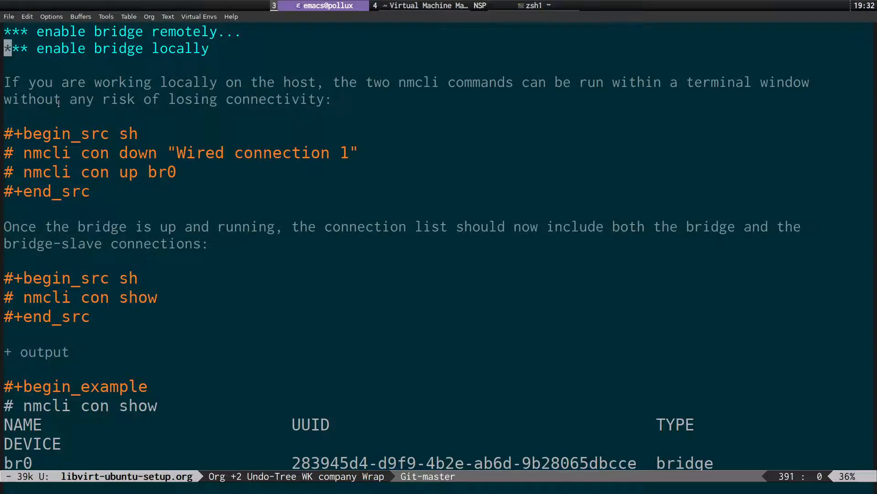
{"action": "key", "text": "Tab"}
{"action": "key", "text": "Down"}
{"action": "key", "text": "Tab"}
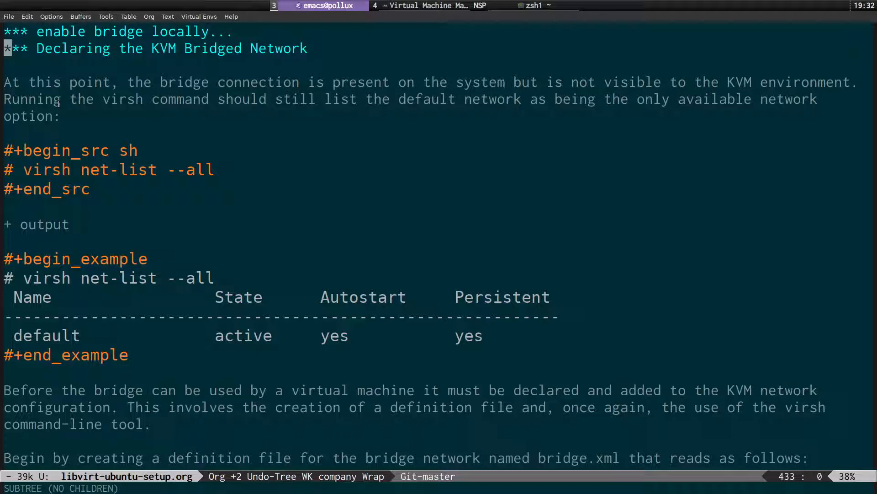
{"action": "key", "text": "Down"}
{"action": "key", "text": "Down"}
{"action": "key", "text": "Down"}
{"action": "key", "text": "Down"}
{"action": "key", "text": "Down"}
{"action": "key", "text": "Down"}
{"action": "key", "text": "Down"}
{"action": "key", "text": "Down"}
{"action": "key", "text": "Up"}
{"action": "key", "text": "Up"}
{"action": "key", "text": "Down"}
{"action": "key", "text": "Right"}
{"action": "key", "text": "Right"}
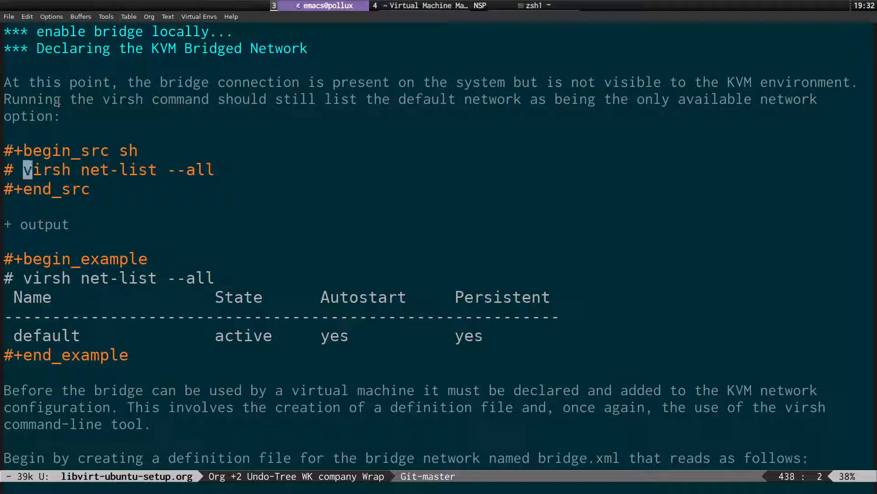
{"action": "key", "text": "v"}
{"action": "key", "text": "$"}
{"action": "key", "text": "ctrl+c"}
{"action": "key", "text": "h"}
{"action": "key", "text": "y"}
{"action": "key", "text": "super+grave"}
{"action": "key", "text": "ctrl+shift+v"}
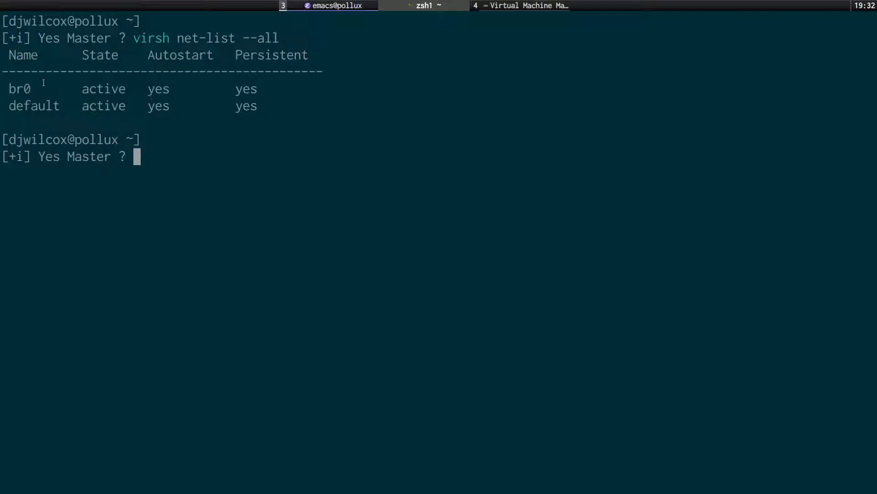
{"action": "double_click", "coordinate": [28, 89]}
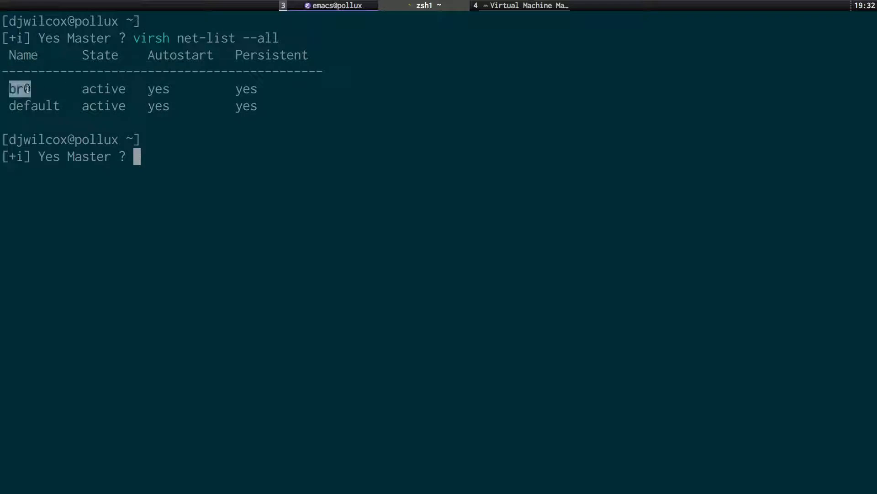
{"action": "double_click", "coordinate": [49, 106]}
{"action": "left_click", "coordinate": [49, 106]}
{"action": "left_click_drag", "start_coordinate": [259, 107], "coordinate": [10, 107]}
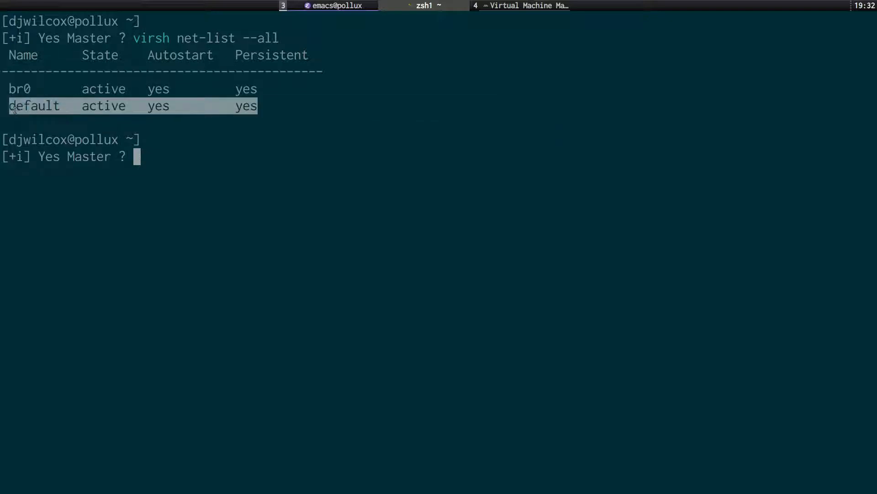
{"action": "left_click", "coordinate": [31, 105]}
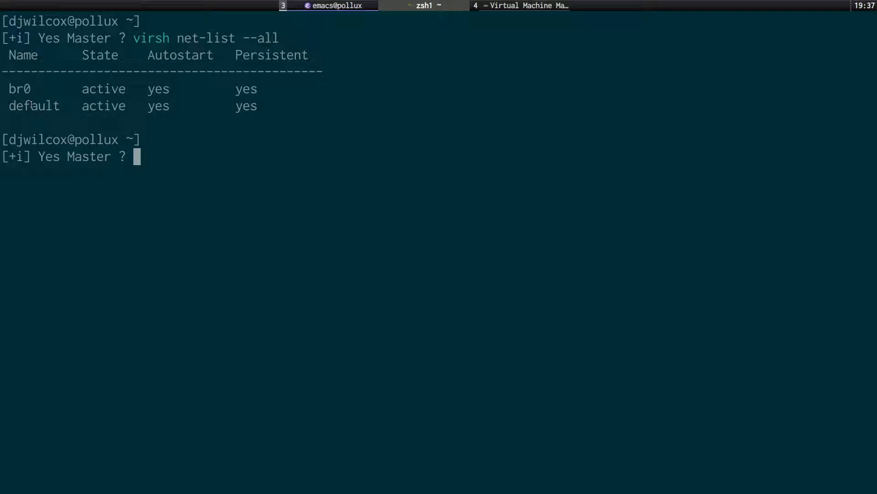
Scroll the guide past the net-list example to the br0 bridge.xml definition and start finding bridge.xml.
{"action": "key", "text": "alt+Tab"}
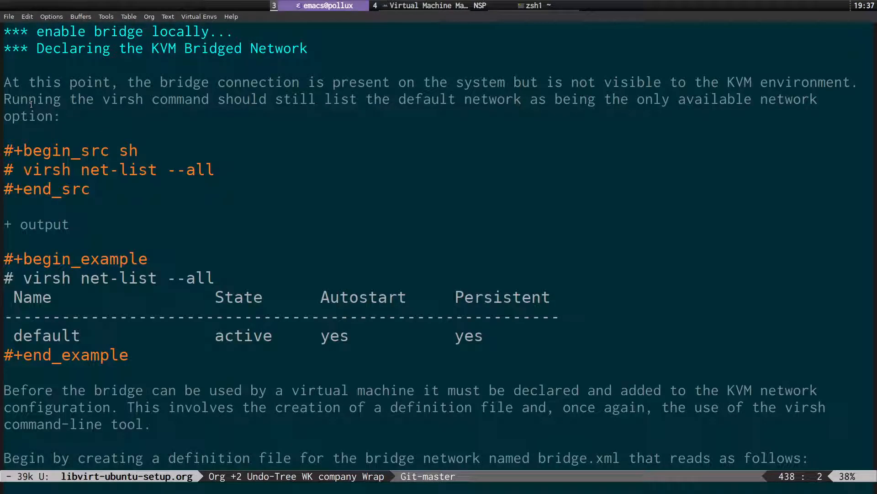
{"action": "key", "text": "Home"}
{"action": "key", "text": "Down"}
{"action": "key", "text": "Down"}
{"action": "key", "text": "Down"}
{"action": "key", "text": "Down"}
{"action": "key", "text": "Down"}
{"action": "key", "text": "Down"}
{"action": "key", "text": "Down"}
{"action": "key", "text": "Down"}
{"action": "key", "text": "Down"}
{"action": "key", "text": "Up"}
{"action": "key", "text": "Up"}
{"action": "key", "text": "Down"}
{"action": "key", "text": "Down"}
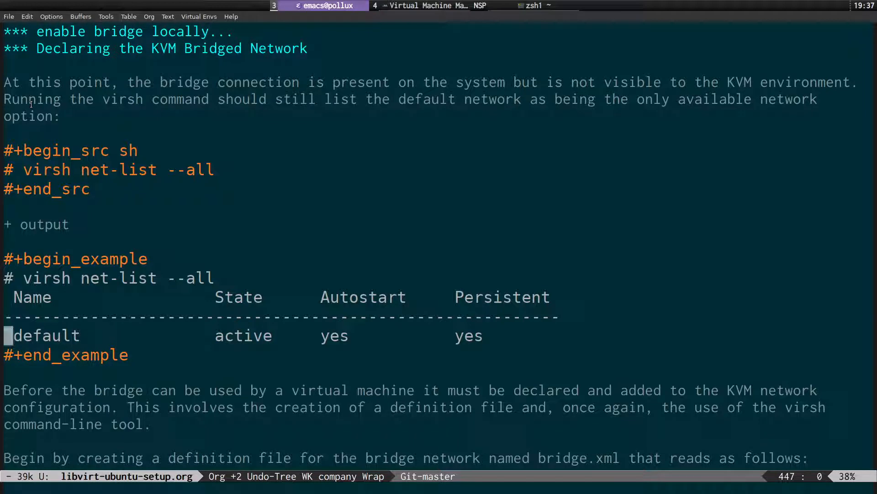
{"action": "key", "text": "Down"}
{"action": "key", "text": "Down"}
{"action": "key", "text": "Down"}
{"action": "key", "text": "Down"}
{"action": "key", "text": "Down"}
{"action": "key", "text": "Down"}
{"action": "key", "text": "Down"}
{"action": "key", "text": "Down"}
{"action": "key", "text": "Down"}
{"action": "key", "text": "Down"}
{"action": "key", "text": "Down"}
{"action": "key", "text": "Down"}
{"action": "key", "text": "Down"}
{"action": "key", "text": "Down"}
{"action": "key", "text": "Down"}
{"action": "key", "text": "Down"}
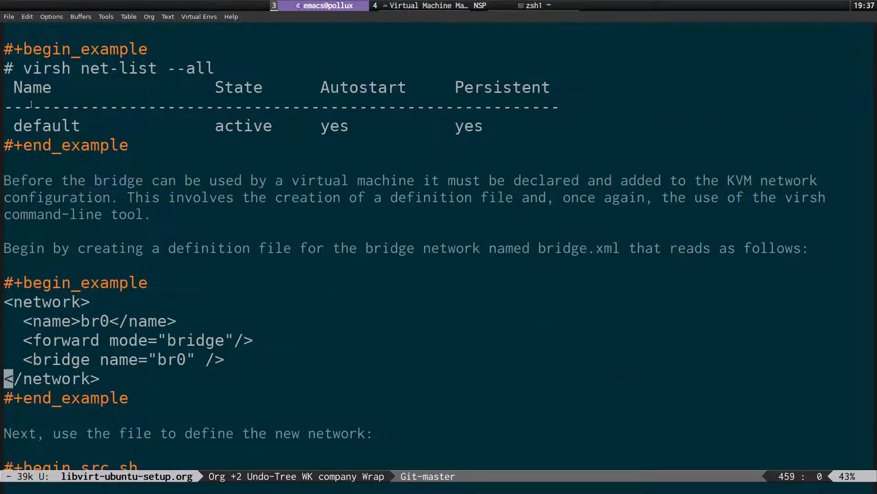
{"action": "key", "text": "Up"}
{"action": "key", "text": "Up"}
{"action": "key", "text": "Up"}
{"action": "key", "text": "Up"}
{"action": "key", "text": "Up"}
{"action": "key", "text": "Up"}
{"action": "key", "text": "Up"}
{"action": "key", "text": "Up"}
{"action": "key", "text": "ctrl+x"}
{"action": "key", "text": "ctrl+f"}
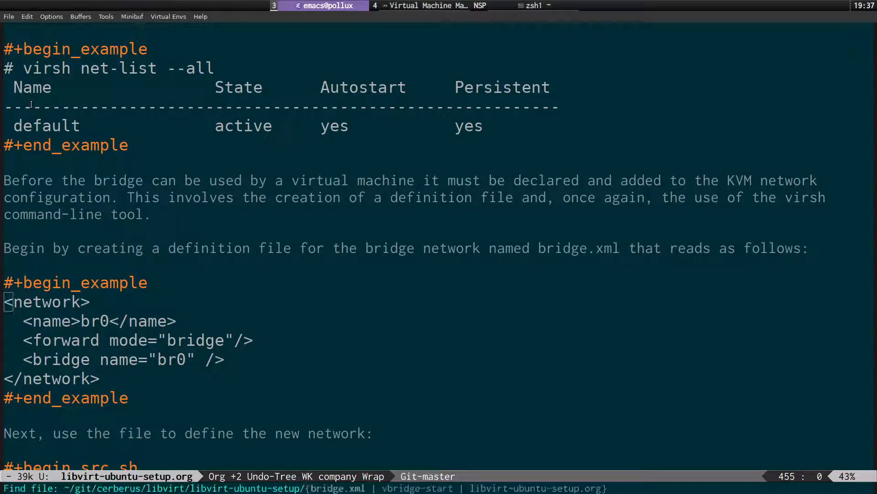
{"action": "key", "text": "Return"}
{"action": "key", "text": "ctrl+x"}
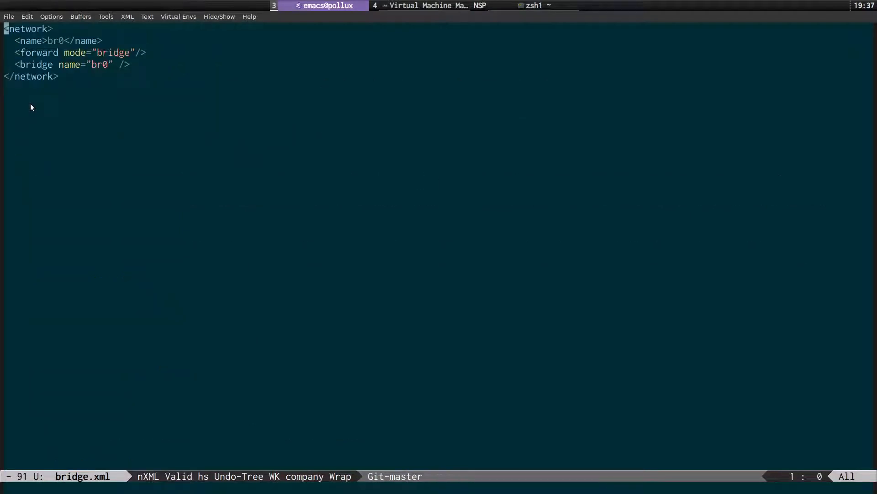
{"action": "key", "text": "ctrl+plus"}
{"action": "key", "text": "plus"}
{"action": "key", "text": "plus"}
{"action": "key", "text": "plus"}
{"action": "key", "text": "plus"}
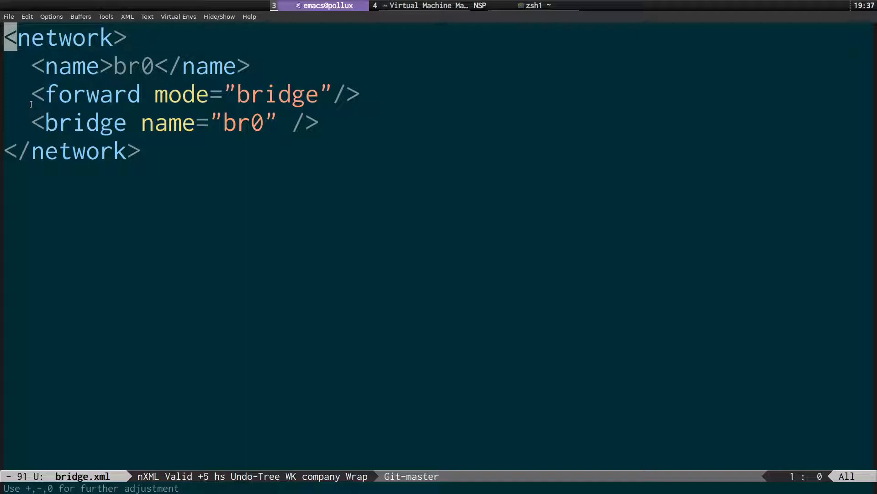
{"action": "key", "text": "ctrl+x"}
{"action": "key", "text": "ctrl+k"}
{"action": "key", "text": "ctrl+e"}
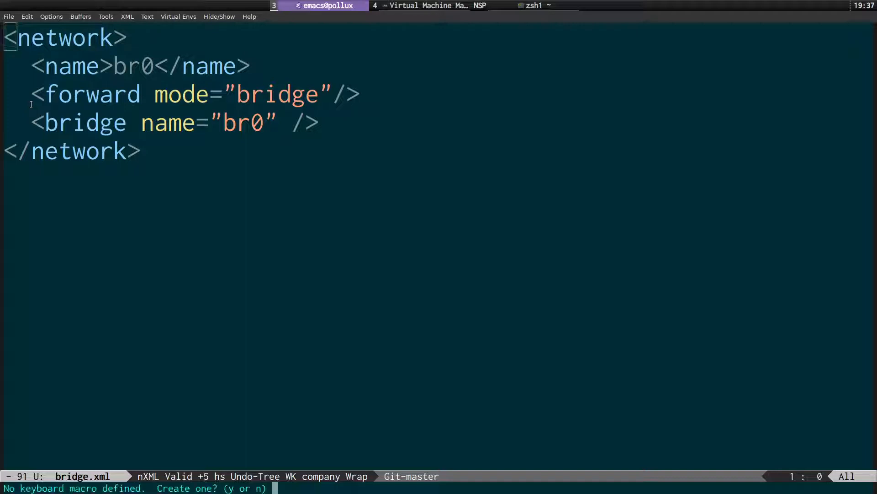
{"action": "key", "text": "ctrl+g"}
{"action": "key", "text": "ctrl+x"}
{"action": "key", "text": "k"}
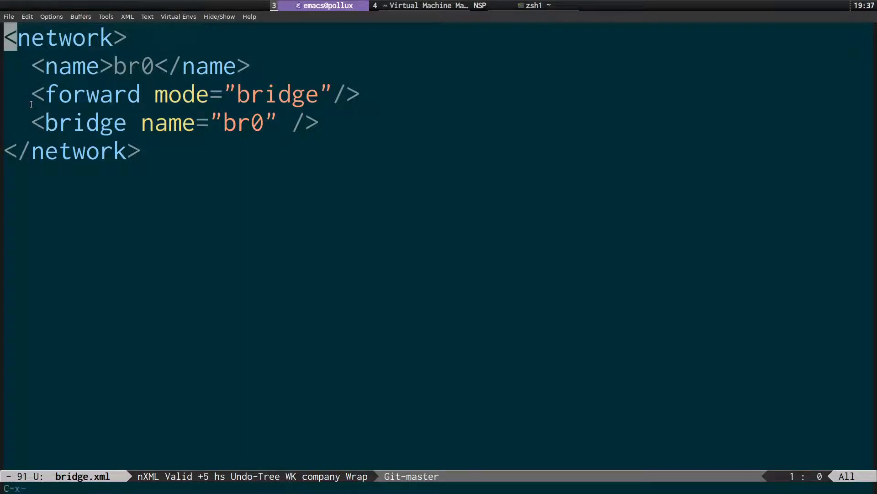
{"action": "key", "text": "Return"}
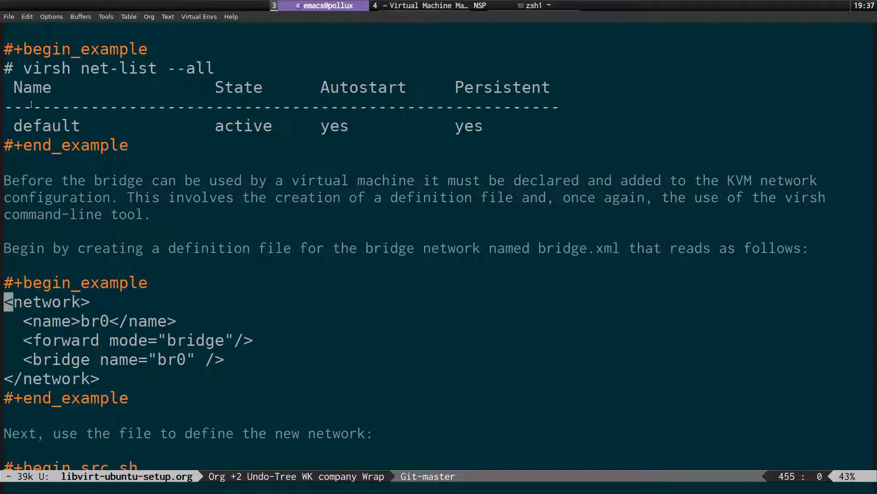
Locate the guide's virsh net-define block and change the terminal into the Desktop folder.
{"action": "key", "text": "Down"}
{"action": "key", "text": "Down"}
{"action": "key", "text": "Down"}
{"action": "key", "text": "Down"}
{"action": "key", "text": "Down"}
{"action": "key", "text": "Down"}
{"action": "key", "text": "Down"}
{"action": "key", "text": "Down"}
{"action": "key", "text": "Down"}
{"action": "key", "text": "Down"}
{"action": "key", "text": "Down"}
{"action": "key", "text": "Down"}
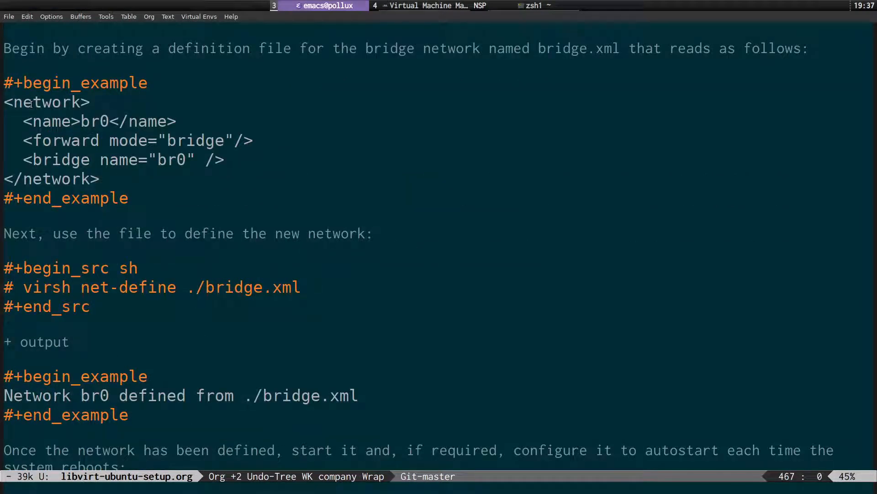
{"action": "key", "text": "Up"}
{"action": "key", "text": "Up"}
{"action": "key", "text": "Up"}
{"action": "key", "text": "Up"}
{"action": "key", "text": "Down"}
{"action": "key", "text": "Down"}
{"action": "key", "text": "Right"}
{"action": "key", "text": "Right"}
{"action": "key", "text": "alt+Tab"}
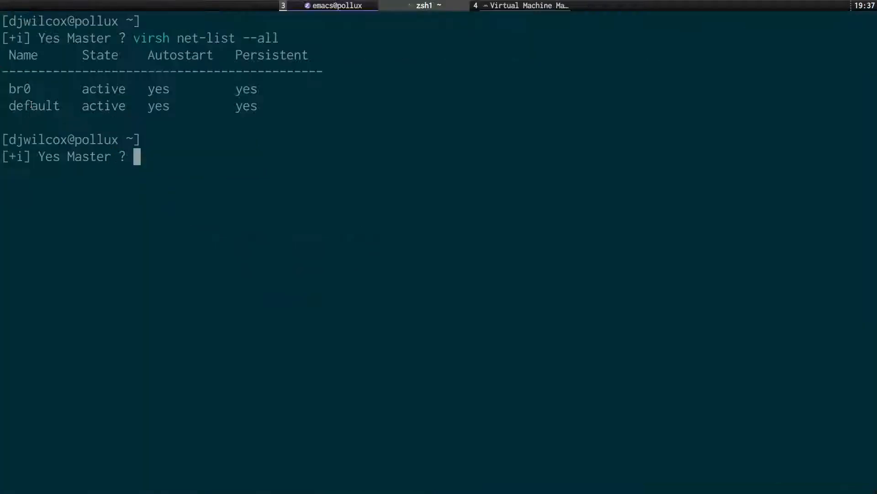
{"action": "type", "text": "cd Desktop/"}
{"action": "key", "text": "Return"}
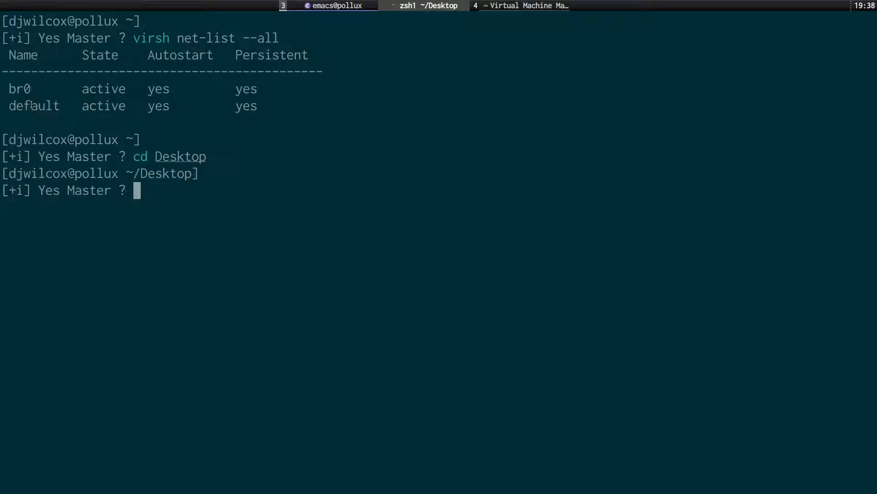
{"action": "key", "text": "ctrl+l"}
Copy ~/git/cerberus/libvirt/libvirt-ubuntu-setup/bridge.xml into the Desktop folder.
{"action": "type", "text": "cp ~/"}
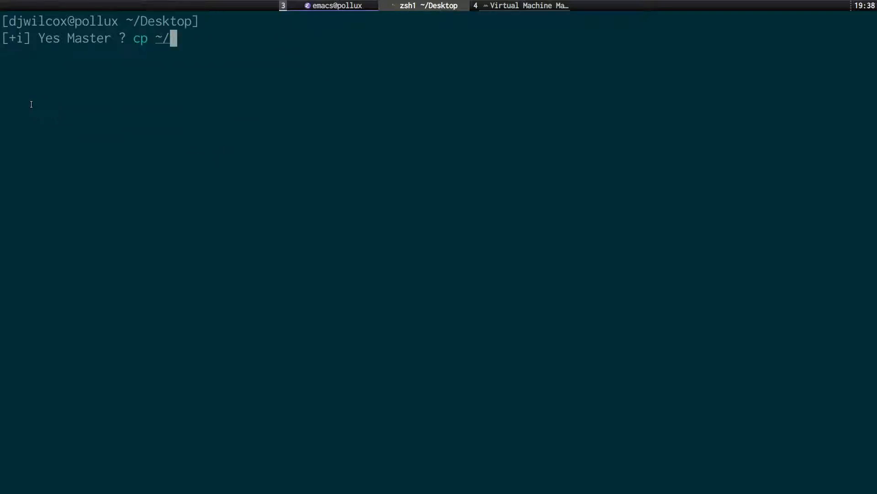
{"action": "type", "text": "git/ce"}
{"action": "key", "text": "Tab"}
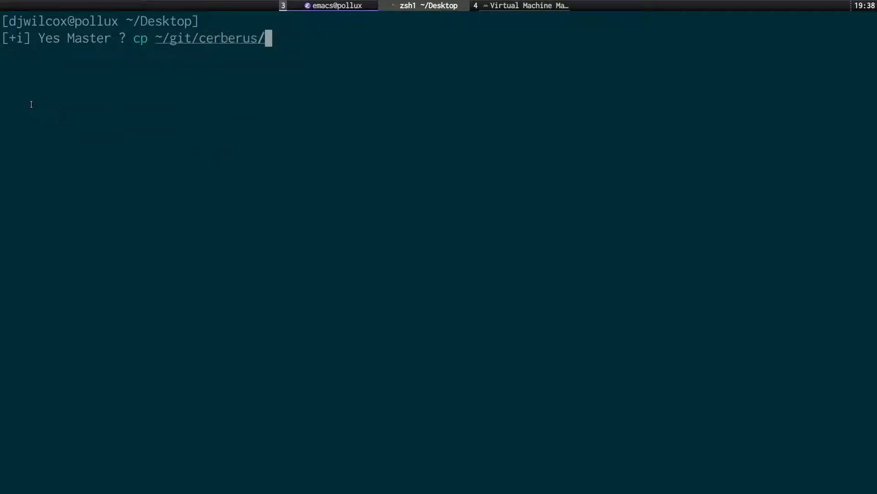
{"action": "type", "text": "li"}
{"action": "key", "text": "Tab"}
{"action": "type", "text": "v"}
{"action": "key", "text": "Tab"}
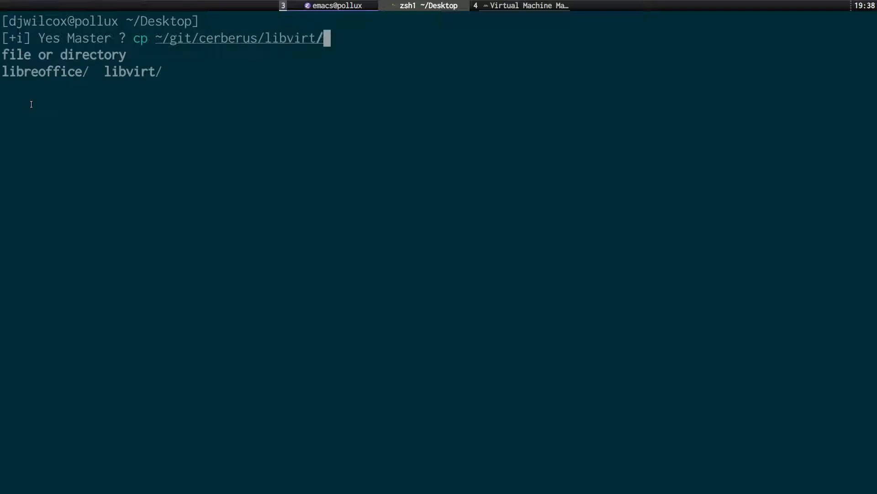
{"action": "type", "text": "ub"}
{"action": "key", "text": "Tab"}
{"action": "key", "text": "BackSpace"}
{"action": "key", "text": "BackSpace"}
{"action": "key", "text": "BackSpace"}
{"action": "key", "text": "BackSpace"}
{"action": "key", "text": "BackSpace"}
{"action": "key", "text": "BackSpace"}
{"action": "key", "text": "BackSpace"}
{"action": "key", "text": "BackSpace"}
{"action": "key", "text": "BackSpace"}
{"action": "key", "text": "BackSpace"}
{"action": "key", "text": "BackSpace"}
{"action": "key", "text": "BackSpace"}
{"action": "key", "text": "BackSpace"}
{"action": "key", "text": "BackSpace"}
{"action": "key", "text": "BackSpace"}
{"action": "key", "text": "BackSpace"}
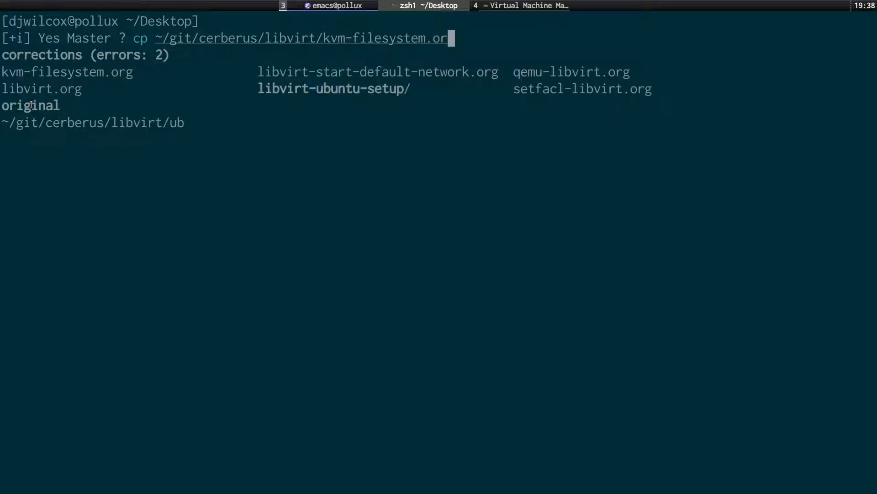
{"action": "key", "text": "BackSpace"}
{"action": "key", "text": "BackSpace"}
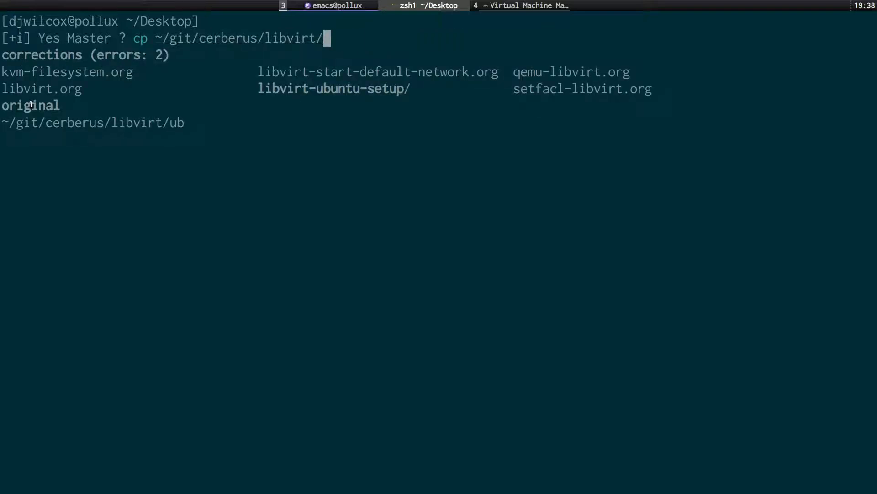
{"action": "type", "text": "l"}
{"action": "key", "text": "Tab"}
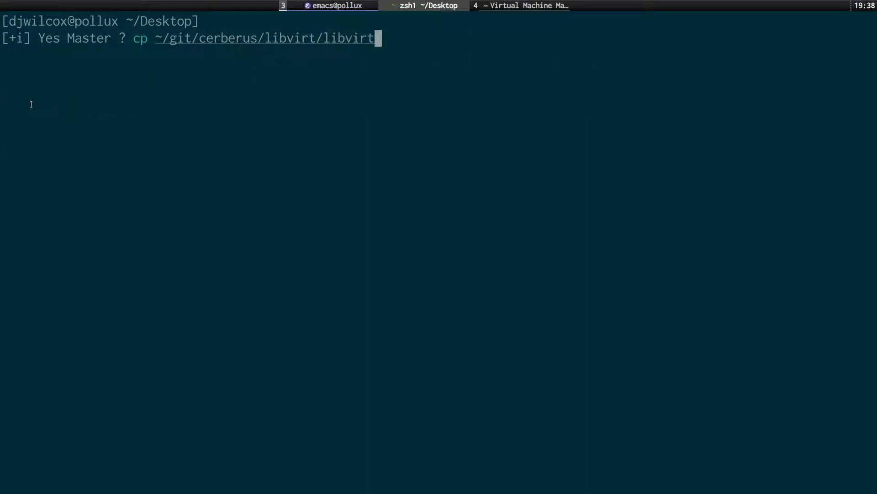
{"action": "key", "text": "Tab"}
{"action": "key", "text": "Tab"}
{"action": "key", "text": "Tab"}
{"action": "key", "text": "Tab"}
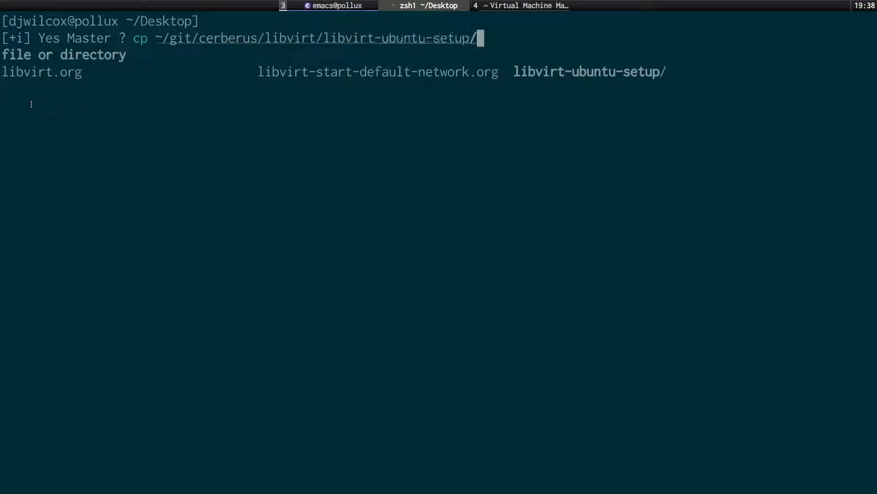
{"action": "type", "text": "bridge.xml ."}
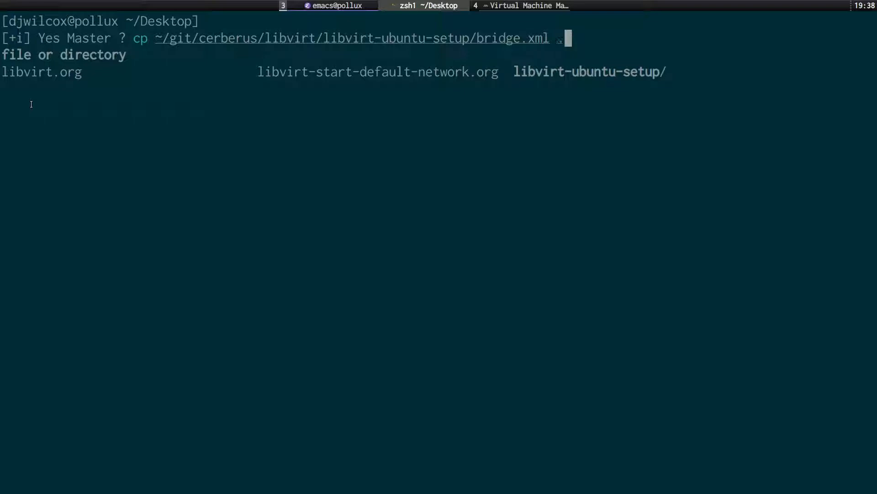
{"action": "key", "text": "Return"}
List the Desktop with ls -l and view bridge.xml in less to check the br0 definition.
{"action": "key", "text": "ctrl+l"}
{"action": "type", "text": "ls -l"}
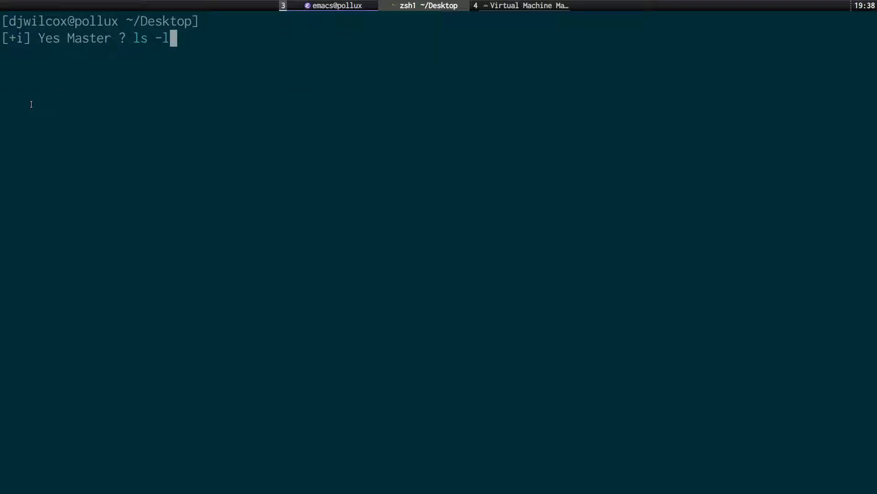
{"action": "key", "text": "Return"}
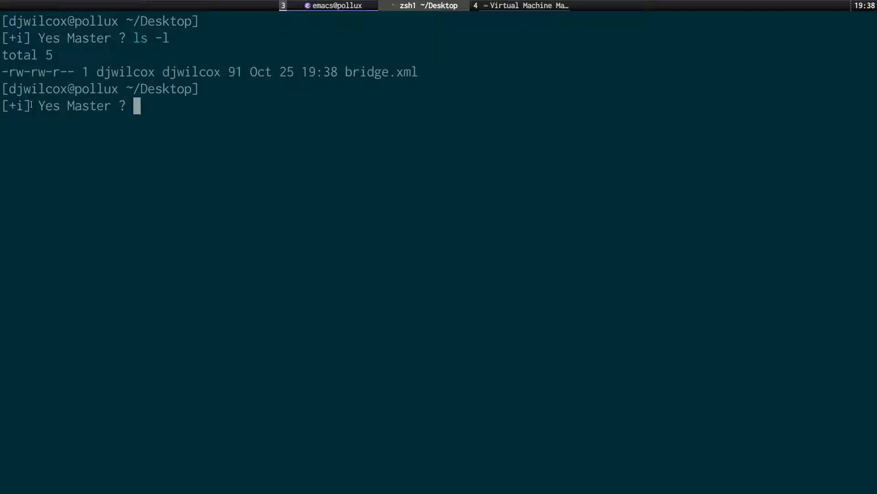
{"action": "key", "text": "ctrl+l"}
{"action": "type", "text": "less b"}
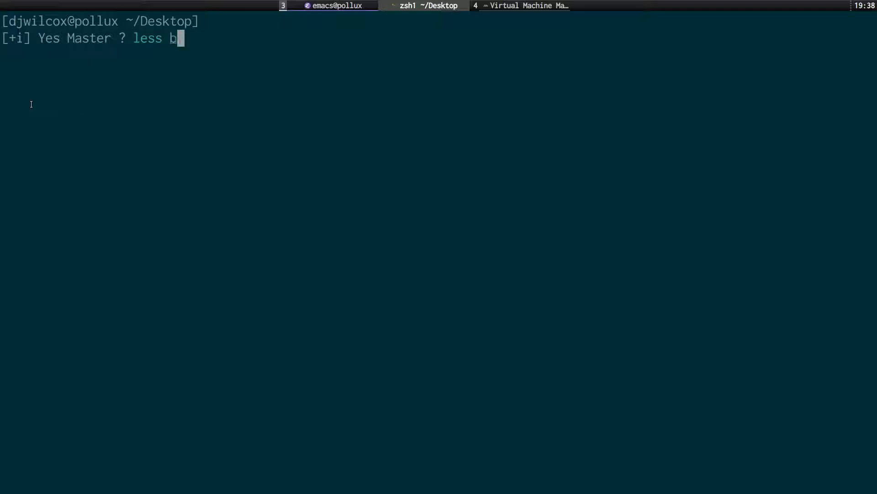
{"action": "key", "text": "Tab"}
{"action": "key", "text": "Return"}
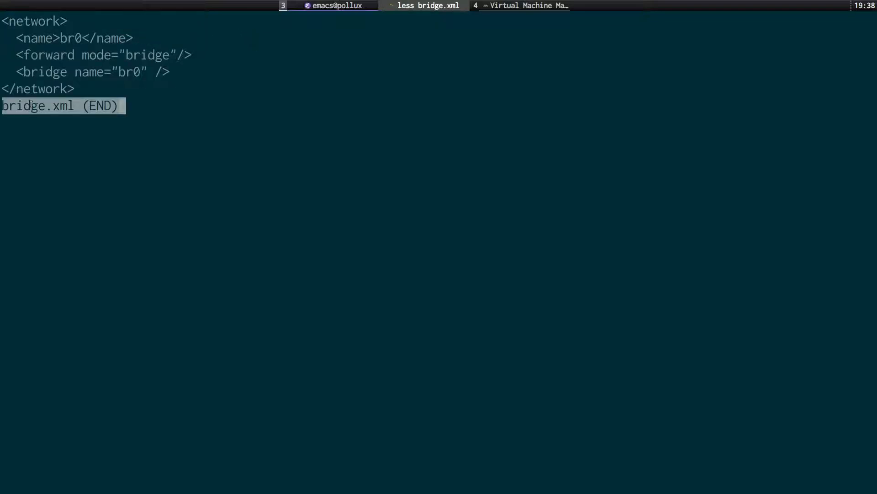
{"action": "key", "text": "q"}
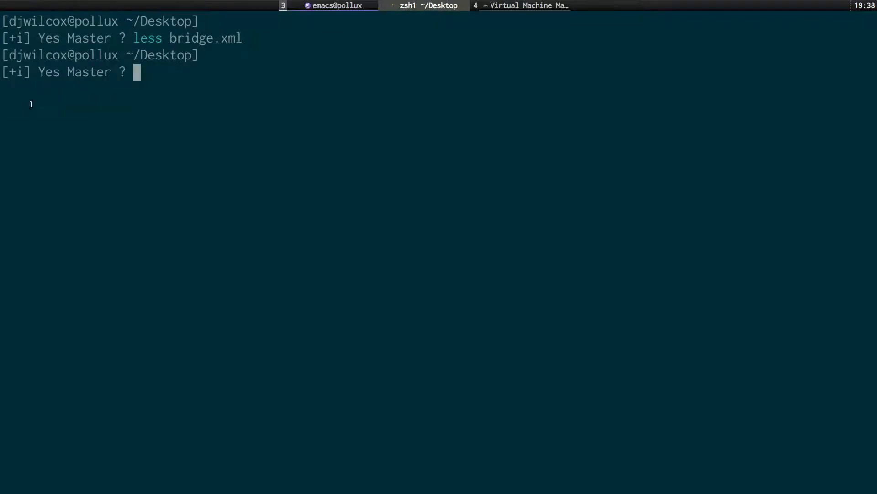
{"action": "key", "text": "super+s"}
{"action": "key", "text": "v"}
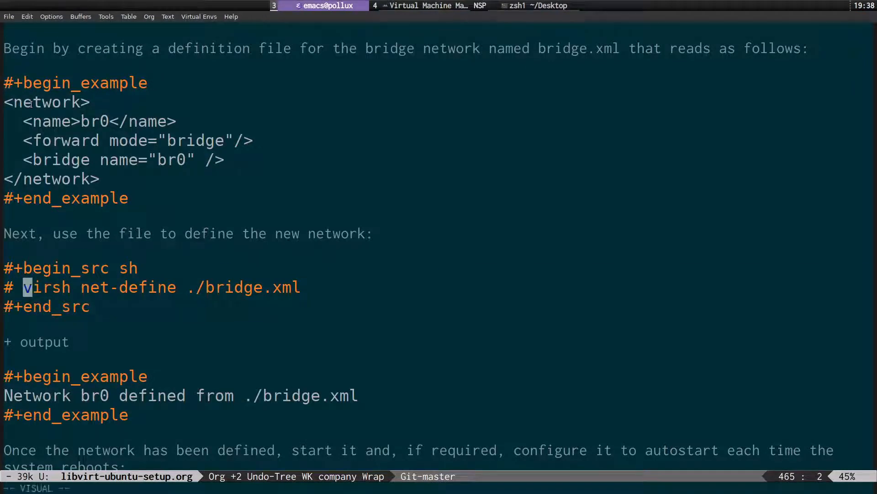
{"action": "key", "text": "dollar"}
{"action": "key", "text": "h"}
{"action": "key", "text": "y"}
{"action": "key", "text": "super+s"}
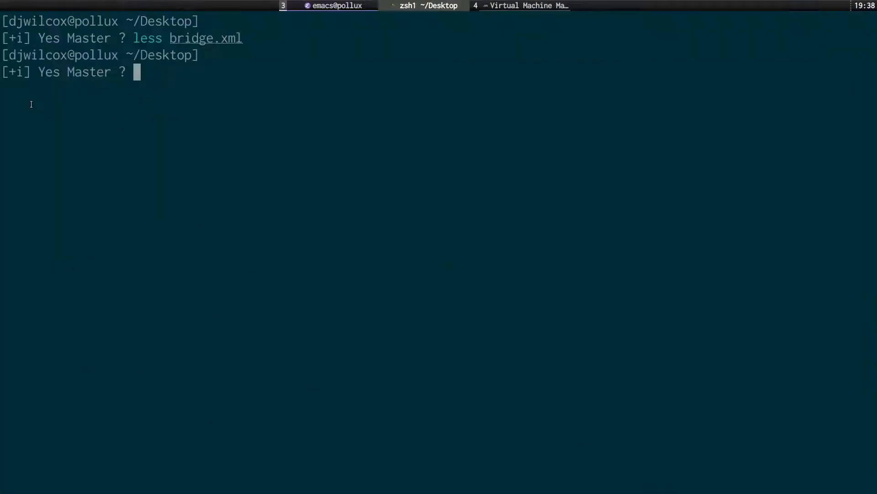
{"action": "type", "text": "virsh net-define ./bridge.xml"}
{"action": "key", "text": "ctrl+l"}
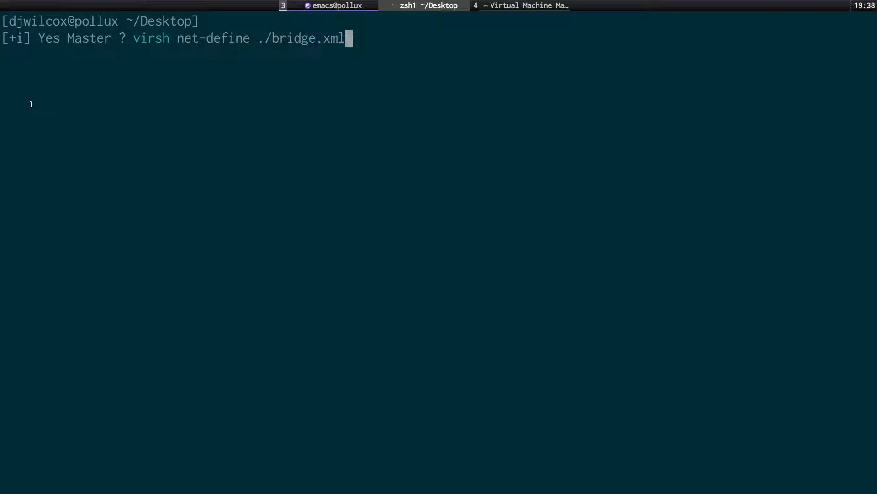
{"action": "key", "text": "BackSpace"}
{"action": "key", "text": "BackSpace"}
{"action": "key", "text": "BackSpace"}
{"action": "key", "text": "BackSpace"}
{"action": "key", "text": "BackSpace"}
{"action": "key", "text": "BackSpace"}
{"action": "key", "text": "BackSpace"}
{"action": "key", "text": "BackSpace"}
{"action": "key", "text": "BackSpace"}
{"action": "key", "text": "BackSpace"}
{"action": "key", "text": "BackSpace"}
{"action": "key", "text": "BackSpace"}
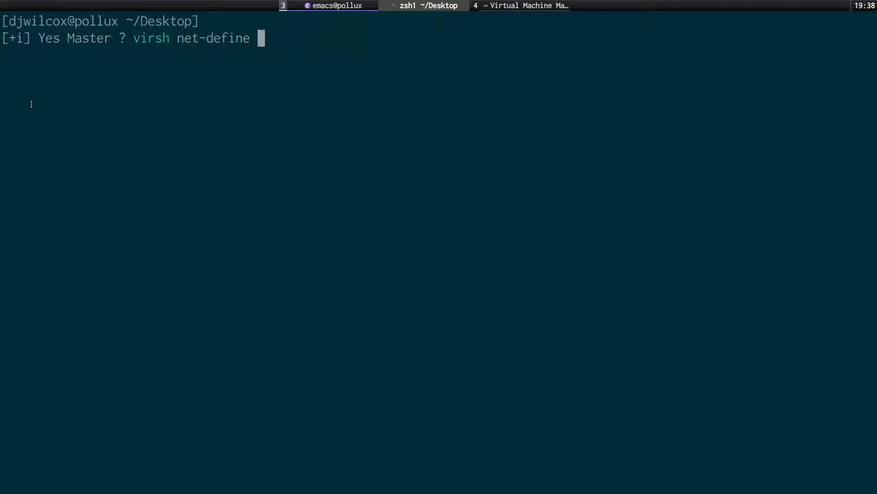
{"action": "type", "text": "b"}
{"action": "key", "text": "Tab"}
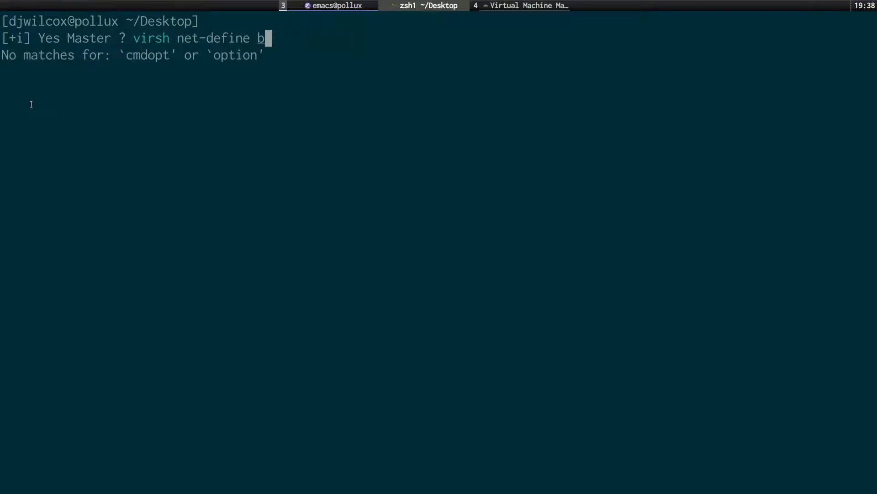
{"action": "type", "text": "r"}
{"action": "key", "text": "BackSpace"}
{"action": "key", "text": "BackSpace"}
{"action": "type", "text": "./b"}
{"action": "key", "text": "Tab"}
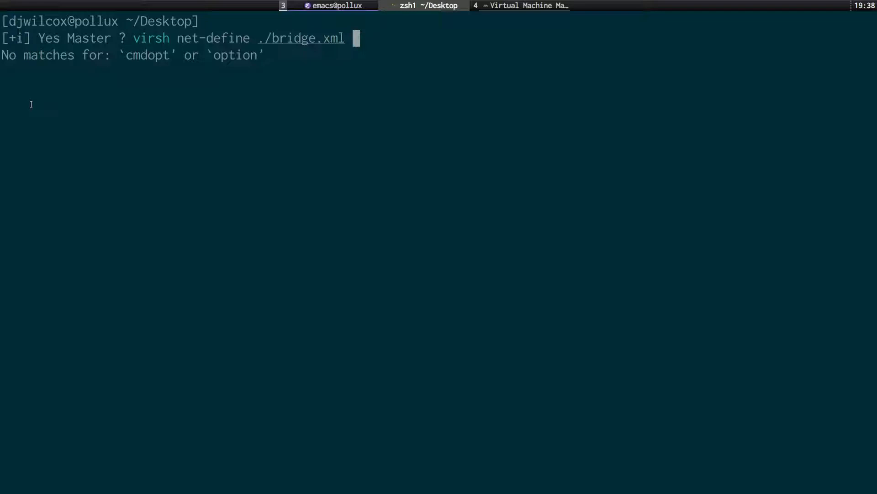
{"action": "key", "text": "ctrl+l"}
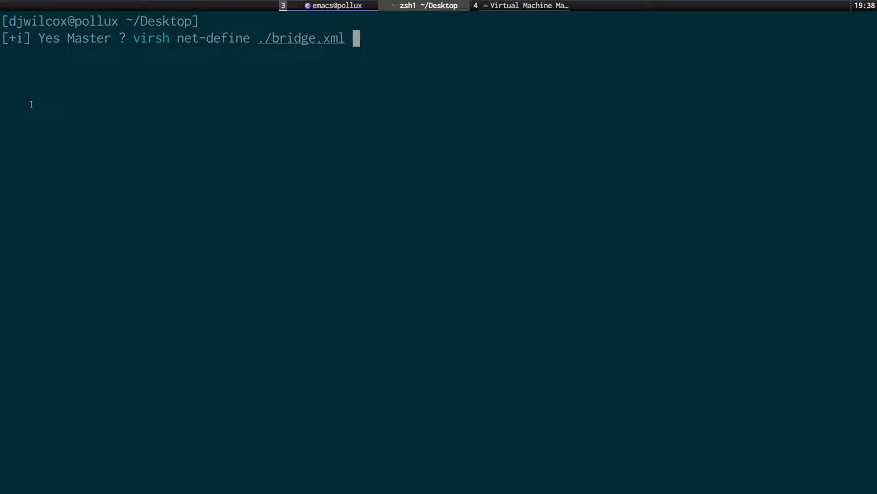
{"action": "key", "text": "ctrl+u"}
{"action": "key", "text": "super+s"}
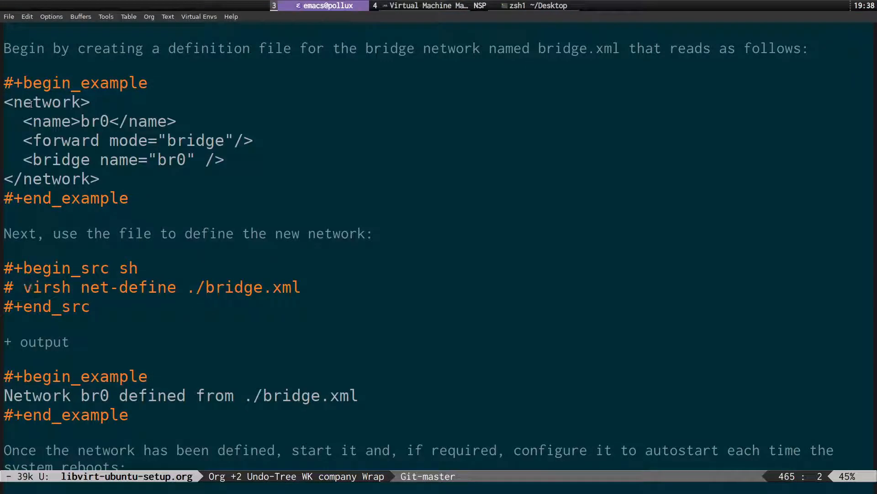
{"action": "key", "text": "Left"}
{"action": "key", "text": "Left"}
{"action": "key", "text": "Down"}
{"action": "key", "text": "Down"}
{"action": "key", "text": "Down"}
{"action": "key", "text": "Down"}
{"action": "key", "text": "Down"}
{"action": "key", "text": "Down"}
{"action": "key", "text": "Down"}
{"action": "key", "text": "Down"}
{"action": "key", "text": "Down"}
{"action": "key", "text": "Down"}
{"action": "key", "text": "Down"}
{"action": "key", "text": "Down"}
{"action": "key", "text": "Up"}
{"action": "key", "text": "Up"}
{"action": "key", "text": "Up"}
{"action": "key", "text": "Up"}
{"action": "key", "text": "Up"}
{"action": "key", "text": "Up"}
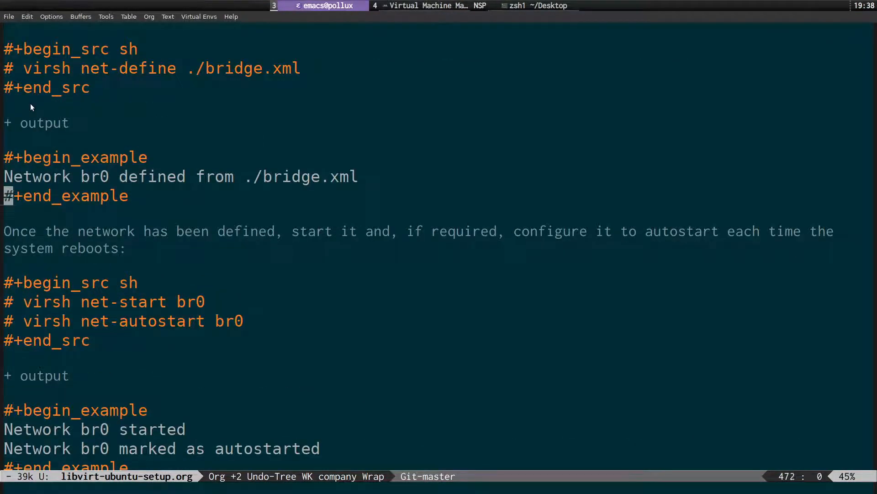
{"action": "key", "text": "Right"}
{"action": "key", "text": "Right"}
{"action": "key", "text": "Right"}
{"action": "key", "text": "Right"}
{"action": "key", "text": "Right"}
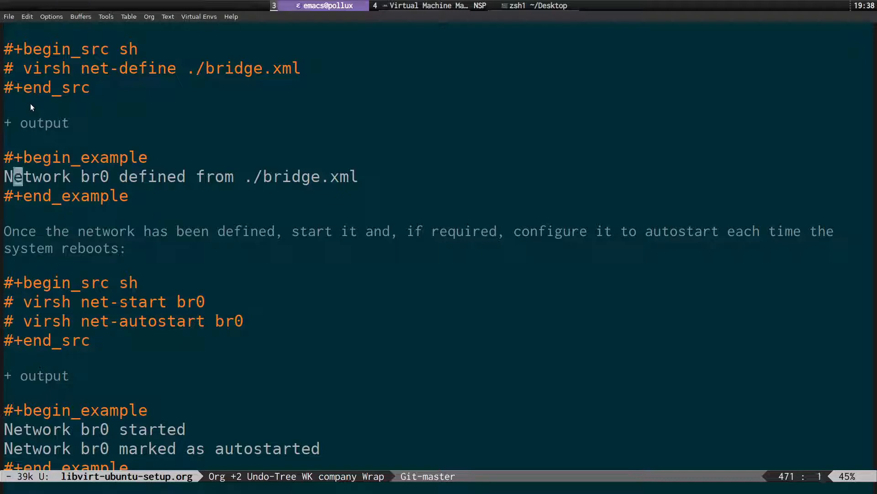
{"action": "key", "text": "Right"}
{"action": "key", "text": "Right"}
{"action": "key", "text": "Right"}
{"action": "key", "text": "Right"}
{"action": "key", "text": "Right"}
{"action": "key", "text": "Right"}
{"action": "key", "text": "Right"}
{"action": "key", "text": "Right"}
{"action": "key", "text": "Right"}
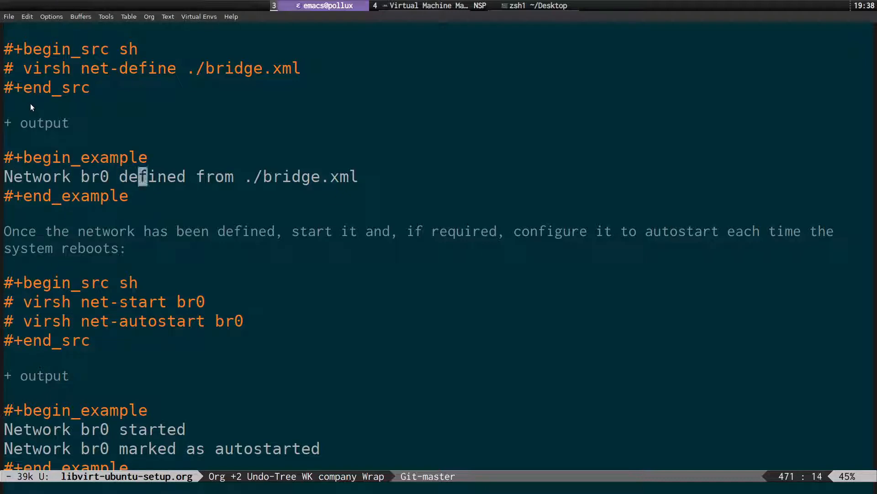
{"action": "key", "text": "Right"}
{"action": "key", "text": "Right"}
{"action": "key", "text": "Right"}
{"action": "key", "text": "Right"}
{"action": "key", "text": "Right"}
{"action": "key", "text": "Right"}
{"action": "key", "text": "Right"}
{"action": "key", "text": "Right"}
{"action": "key", "text": "Right"}
{"action": "key", "text": "Right"}
{"action": "key", "text": "Right"}
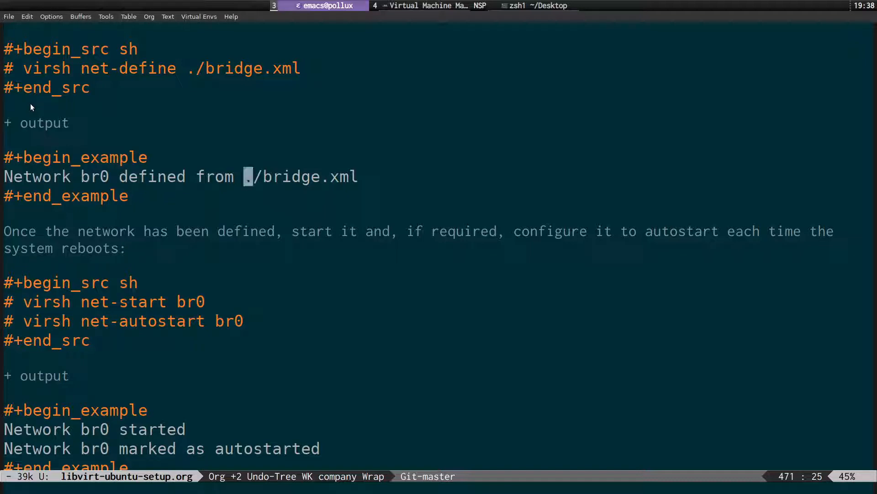
{"action": "key", "text": "Down"}
{"action": "key", "text": "Down"}
{"action": "key", "text": "Down"}
{"action": "key", "text": "Down"}
{"action": "key", "text": "Down"}
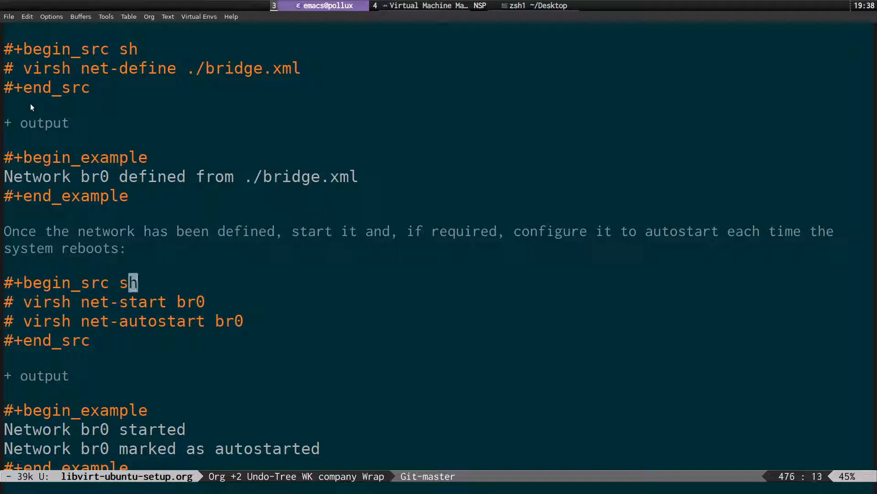
{"action": "key", "text": "Down"}
{"action": "key", "text": "Home"}
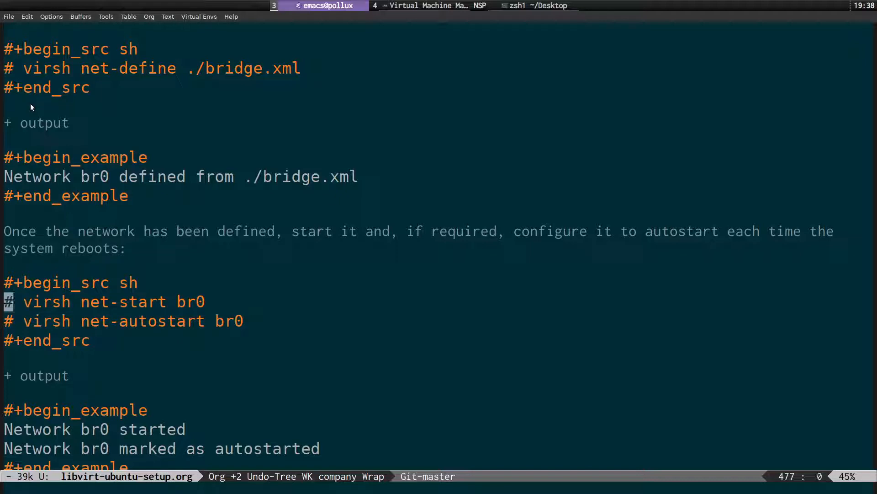
{"action": "key", "text": "Right"}
{"action": "key", "text": "Right"}
{"action": "key", "text": "ctrl+space"}
{"action": "key", "text": "ctrl+e"}
{"action": "key", "text": "ctrl+c"}
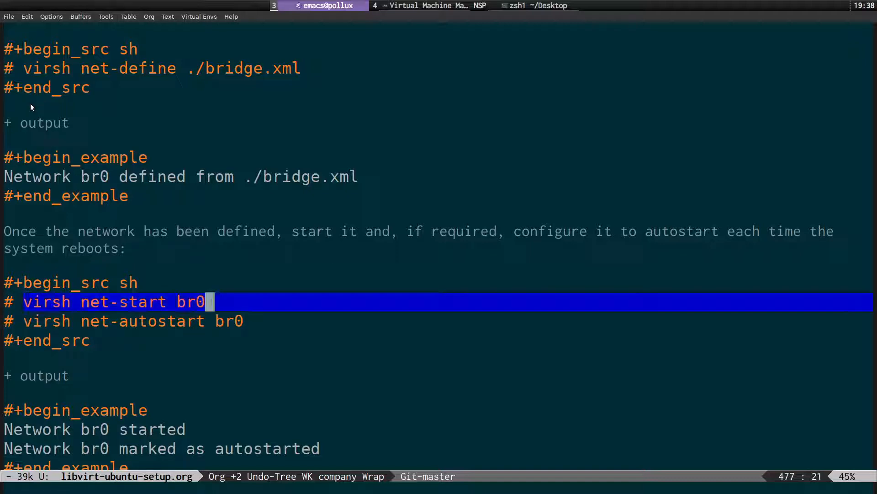
{"action": "key", "text": "h"}
{"action": "key", "text": "y"}
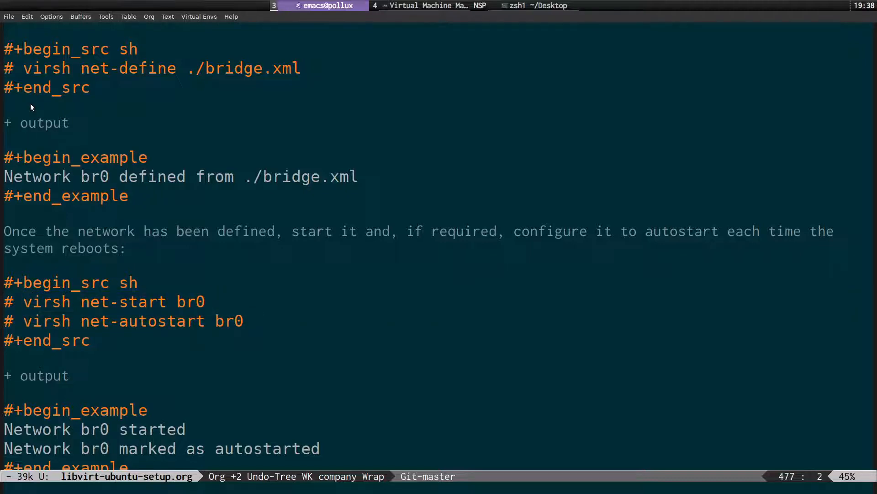
{"action": "key", "text": "super+s"}
{"action": "key", "text": "ctrl+shift+v"}
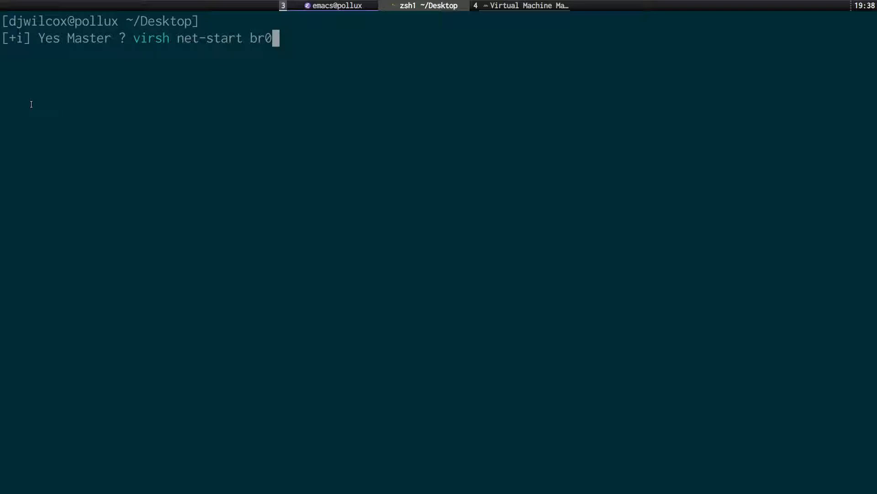
{"action": "key", "text": "ctrl+u"}
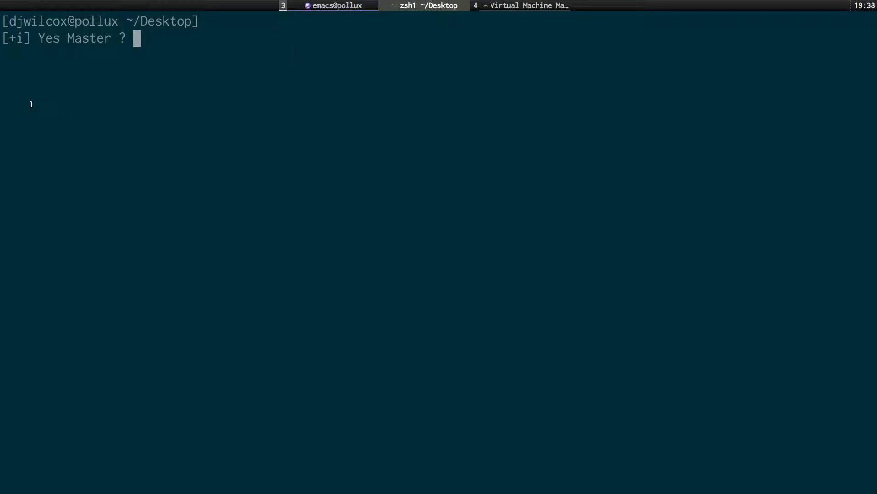
{"action": "key", "text": "alt+Tab"}
{"action": "key", "text": "j"}
{"action": "key", "text": "v"}
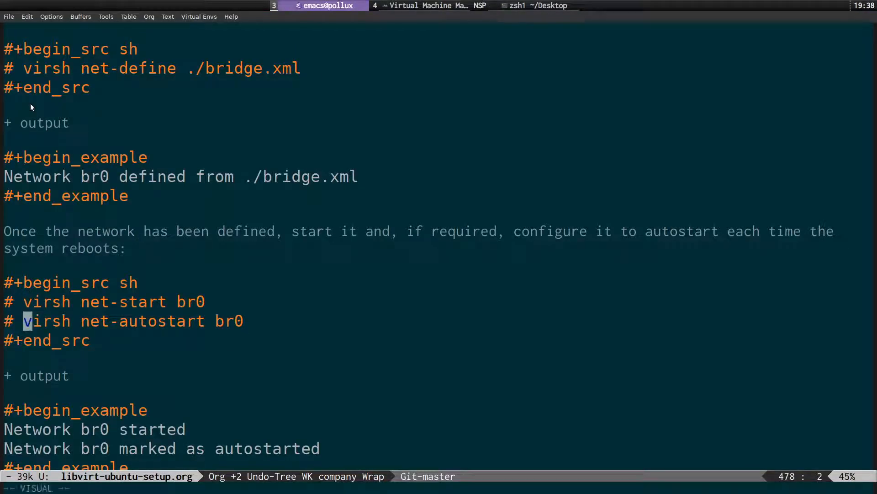
{"action": "key", "text": "shift+4"}
{"action": "key", "text": "h"}
{"action": "key", "text": "y"}
{"action": "key", "text": "super+s"}
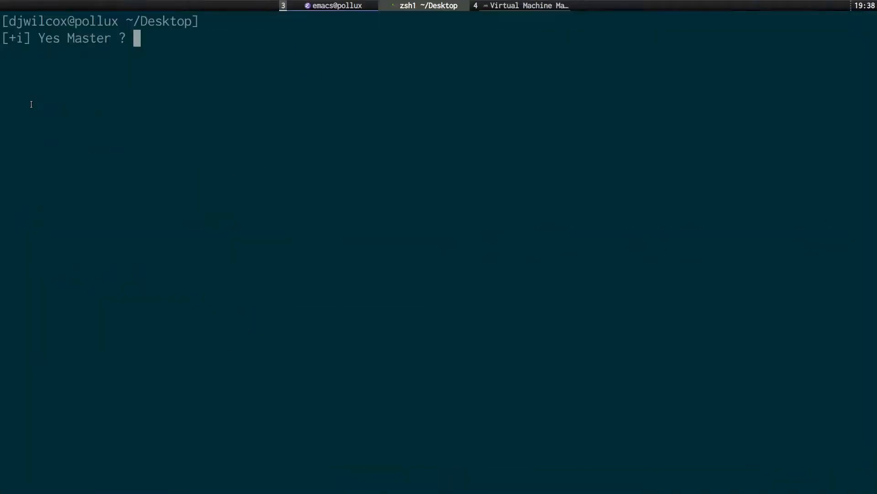
{"action": "type", "text": "virsh net-autostart br0"}
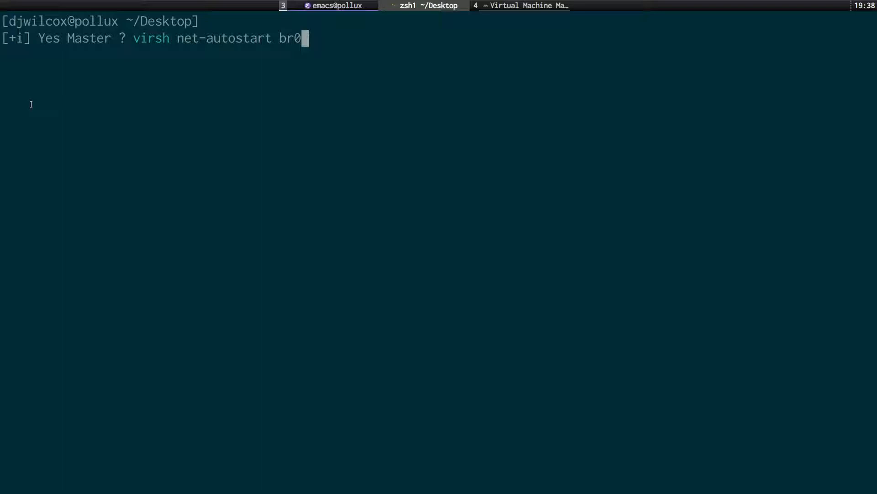
{"action": "key", "text": "ctrl+u"}
{"action": "key", "text": "super+s"}
{"action": "key", "text": "j"}
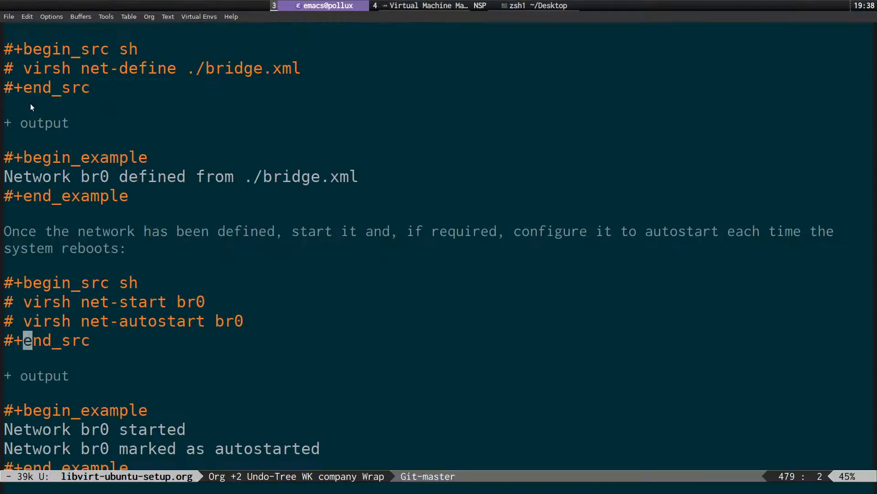
{"action": "key", "text": "j"}
{"action": "key", "text": "j"}
{"action": "key", "text": "j"}
{"action": "key", "text": "j"}
{"action": "key", "text": "j"}
{"action": "key", "text": "j"}
{"action": "key", "text": "j"}
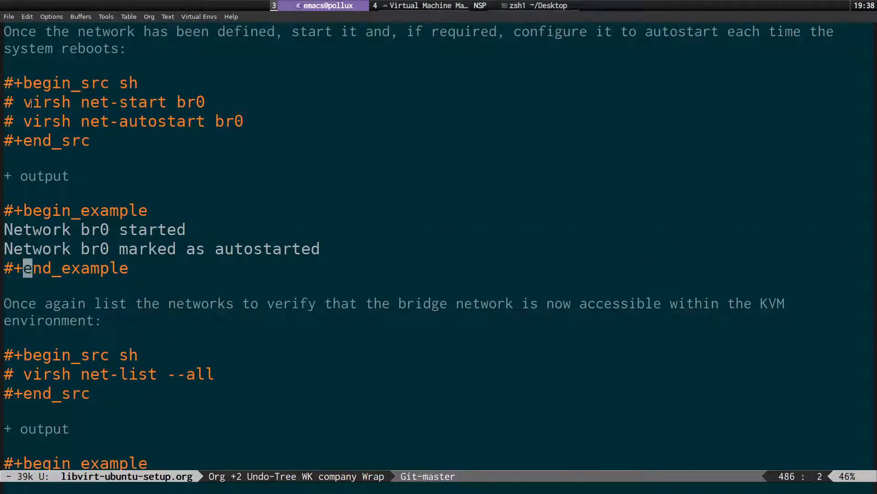
Copy the guide's virsh net-list --all command.
{"action": "key", "text": "k"}
{"action": "key", "text": "k"}
{"action": "key", "text": "h"}
{"action": "key", "text": "h"}
{"action": "key", "text": "j"}
{"action": "key", "text": "j"}
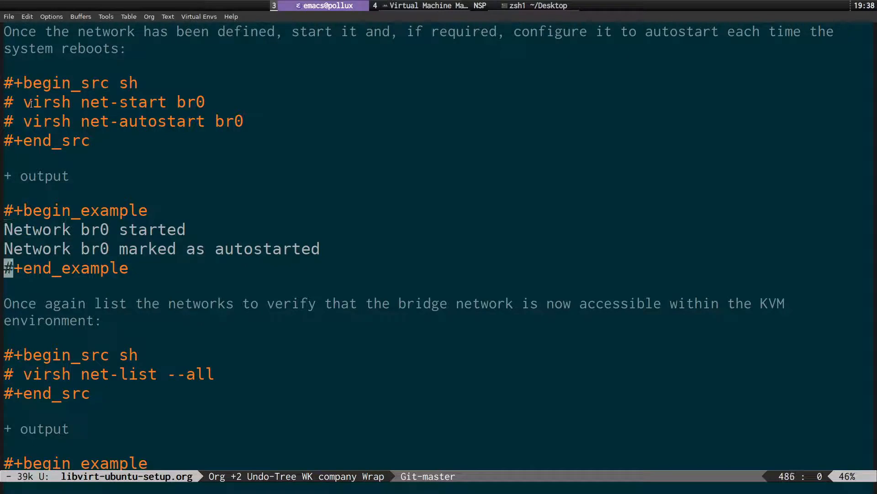
{"action": "key", "text": "k"}
{"action": "key", "text": "Down"}
{"action": "key", "text": "Down"}
{"action": "key", "text": "Down"}
{"action": "key", "text": "Down"}
{"action": "key", "text": "Down"}
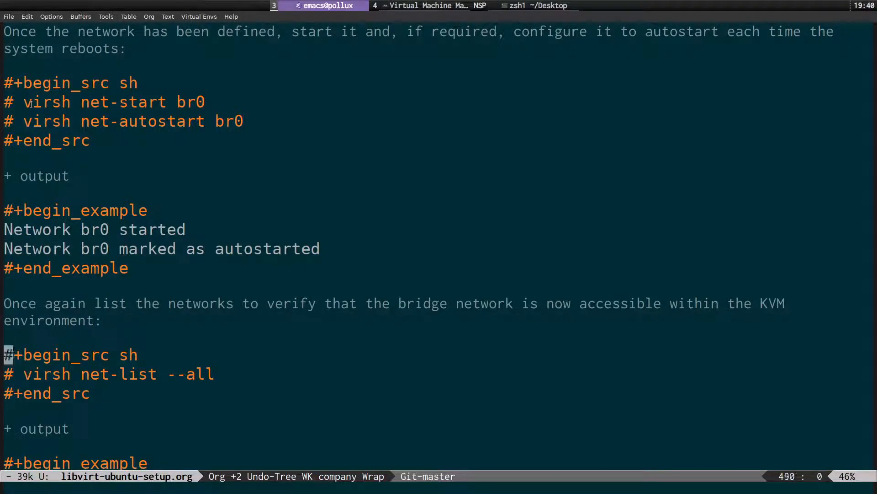
{"action": "key", "text": "Down"}
{"action": "key", "text": "w"}
{"action": "key", "text": "v"}
{"action": "key", "text": "shift+4"}
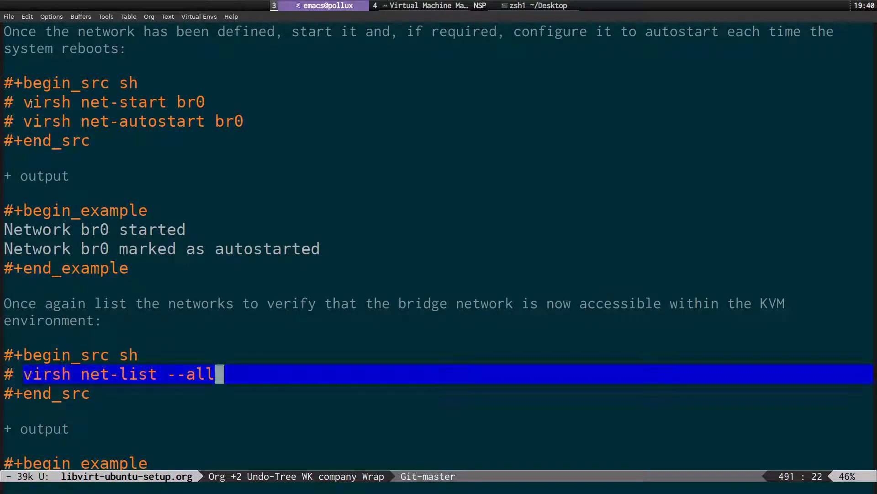
{"action": "key", "text": "h"}
{"action": "key", "text": "y"}
Run virsh net-list --all in the terminal, showing br0 and default active and autostarted.
{"action": "key", "text": "super+s"}
{"action": "type", "text": "virsh net-list --all"}
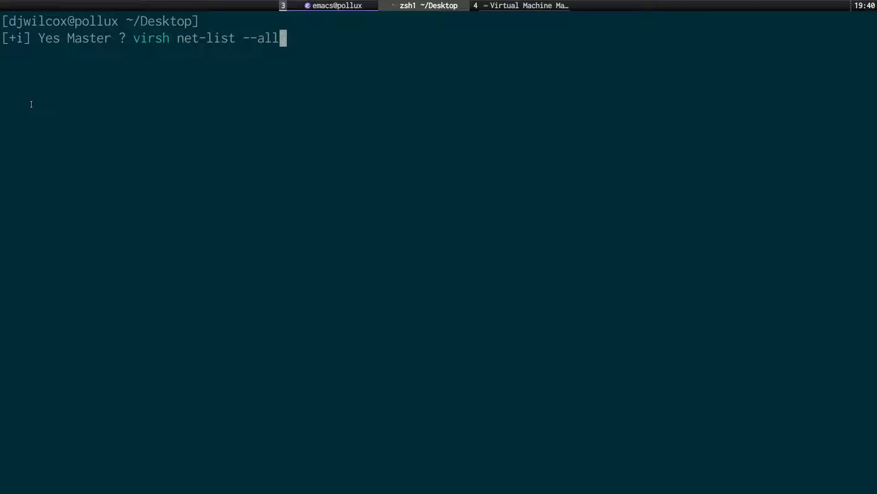
{"action": "key", "text": "Return"}
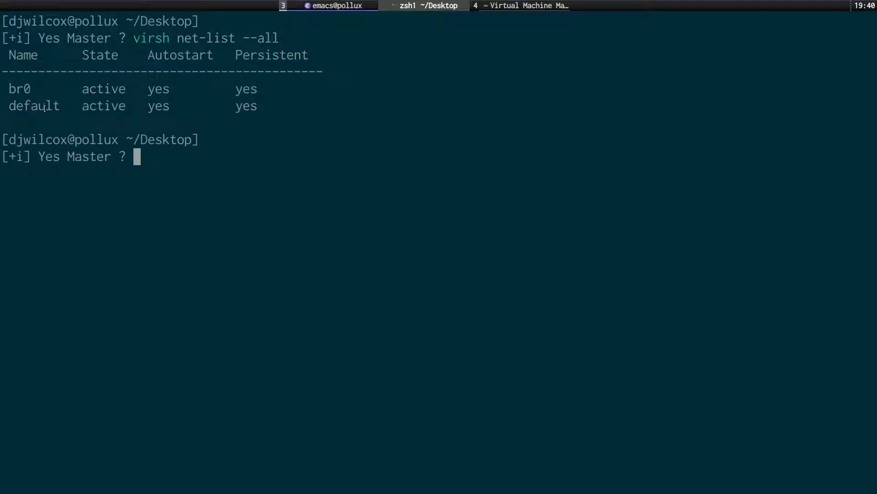
{"action": "key", "text": "alt+Tab"}
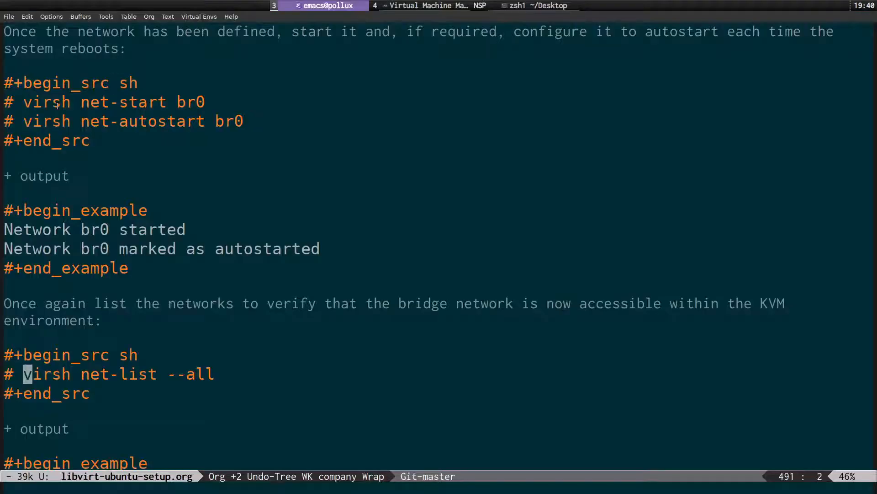
Fold the Network Manager bridge and 'Declaring the KVM Bridged Network' sections after a quick re-check.
{"action": "key", "text": "Down"}
{"action": "key", "text": "Down"}
{"action": "key", "text": "Down"}
{"action": "key", "text": "Down"}
{"action": "key", "text": "Down"}
{"action": "key", "text": "Down"}
{"action": "key", "text": "Down"}
{"action": "key", "text": "Down"}
{"action": "key", "text": "Down"}
{"action": "key", "text": "Down"}
{"action": "key", "text": "Down"}
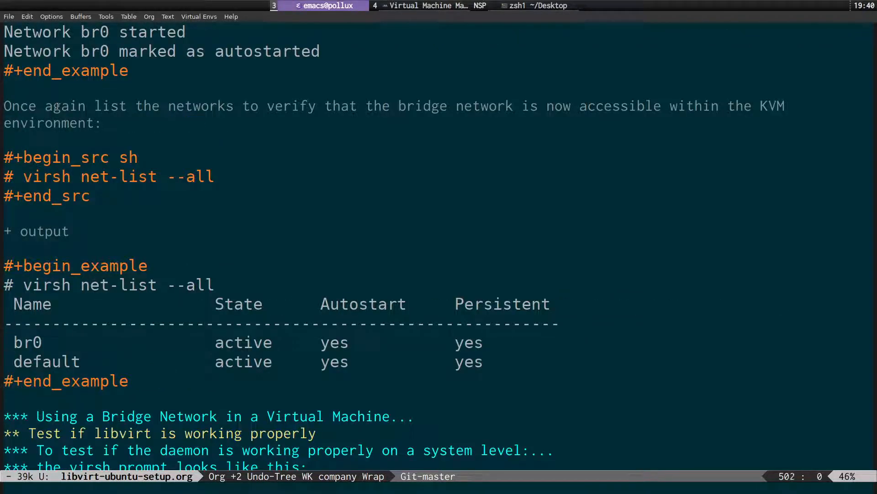
{"action": "key", "text": "Up"}
{"action": "key", "text": "Up"}
{"action": "key", "text": "Up"}
{"action": "key", "text": "Up"}
{"action": "key", "text": "Up"}
{"action": "key", "text": "Up"}
{"action": "key", "text": "Up"}
{"action": "key", "text": "Up"}
{"action": "key", "text": "Up"}
{"action": "key", "text": "Up"}
{"action": "key", "text": "Up"}
{"action": "key", "text": "Up"}
{"action": "key", "text": "Up"}
{"action": "key", "text": "Up"}
{"action": "key", "text": "Up"}
{"action": "key", "text": "Up"}
{"action": "key", "text": "Up"}
{"action": "key", "text": "Up"}
{"action": "key", "text": "Up"}
{"action": "key", "text": "Up"}
{"action": "key", "text": "Up"}
{"action": "key", "text": "Up"}
{"action": "key", "text": "Up"}
{"action": "key", "text": "Up"}
{"action": "key", "text": "Up"}
{"action": "key", "text": "Up"}
{"action": "key", "text": "Up"}
{"action": "key", "text": "Up"}
{"action": "key", "text": "Up"}
{"action": "key", "text": "Up"}
{"action": "key", "text": "Up"}
{"action": "key", "text": "Up"}
{"action": "key", "text": "Up"}
{"action": "key", "text": "Up"}
{"action": "key", "text": "Up"}
{"action": "key", "text": "Up"}
{"action": "key", "text": "Up"}
{"action": "key", "text": "Up"}
{"action": "key", "text": "Up"}
{"action": "key", "text": "Up"}
{"action": "key", "text": "Up"}
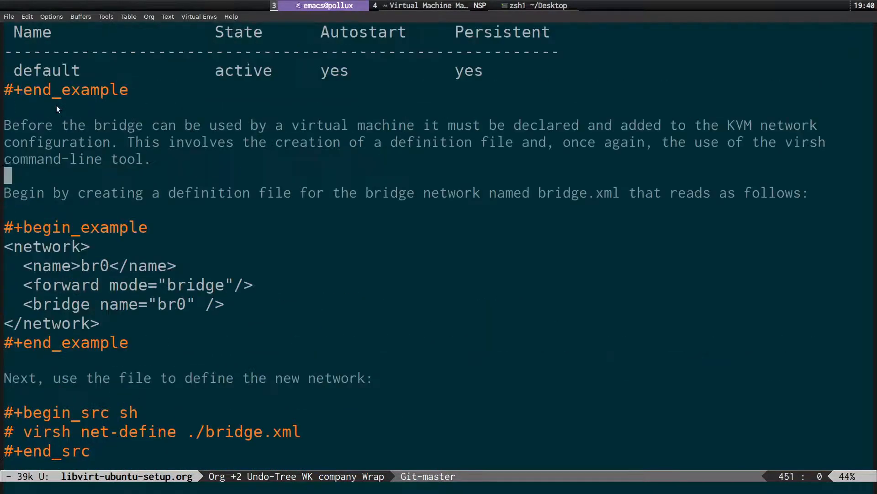
{"action": "key", "text": "Down"}
{"action": "key", "text": "Tab"}
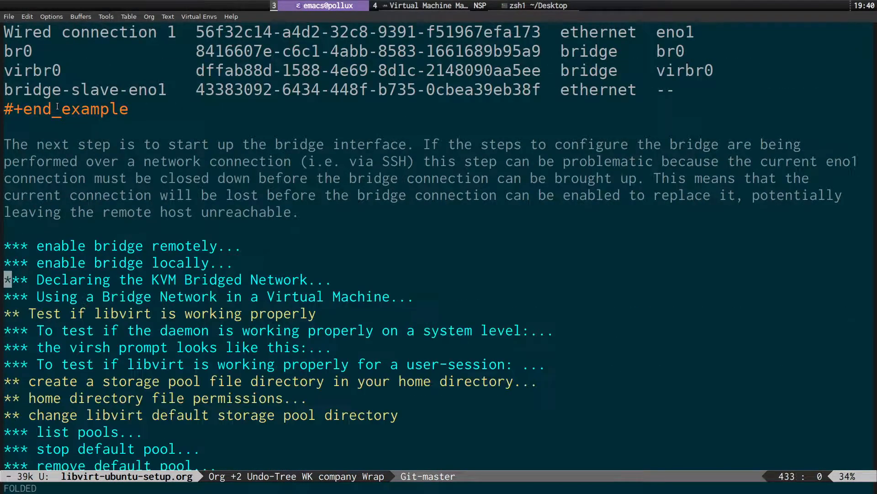
{"action": "key", "text": "alt+less"}
{"action": "key", "text": "Down"}
{"action": "key", "text": "Down"}
{"action": "key", "text": "Down"}
{"action": "key", "text": "Down"}
{"action": "key", "text": "Down"}
{"action": "key", "text": "Down"}
{"action": "key", "text": "Down"}
{"action": "key", "text": "Down"}
{"action": "key", "text": "Down"}
{"action": "key", "text": "Down"}
{"action": "key", "text": "Down"}
{"action": "key", "text": "Down"}
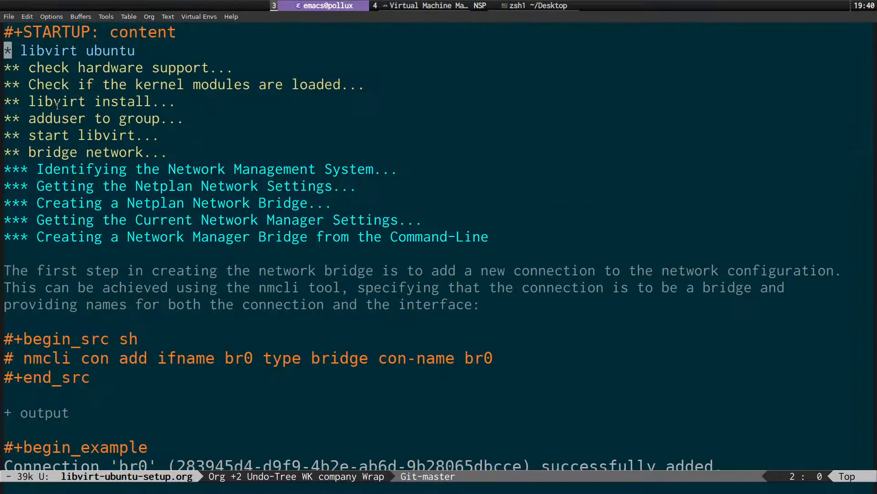
{"action": "key", "text": "Tab"}
{"action": "key", "text": "Down"}
{"action": "key", "text": "Down"}
{"action": "key", "text": "Down"}
{"action": "key", "text": "Down"}
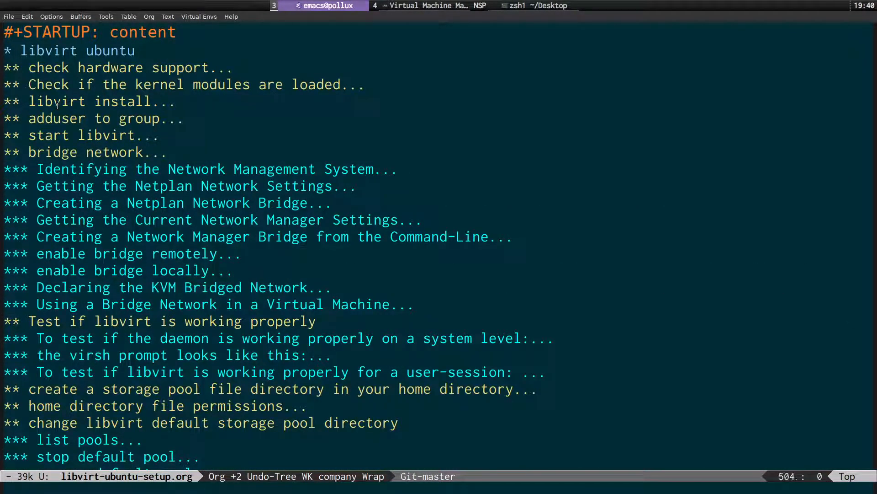
{"action": "key", "text": "Up"}
{"action": "key", "text": "Tab"}
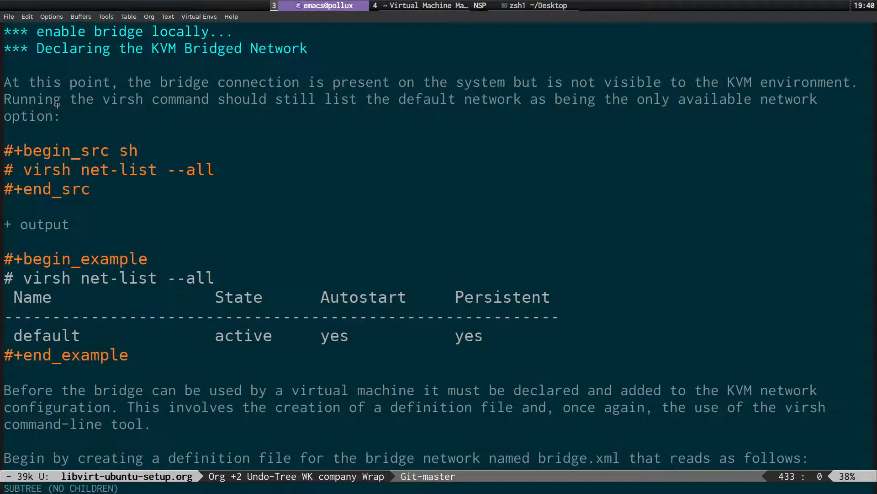
{"action": "key", "text": "Tab"}
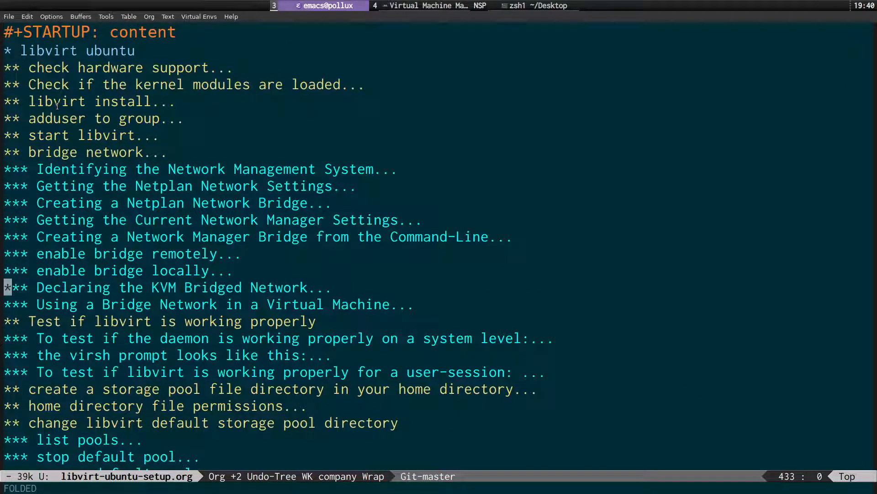
Read and fold 'Using a Bridge Network', then move to the libvirt system-level daemon test.
{"action": "key", "text": "Down"}
{"action": "key", "text": "Tab"}
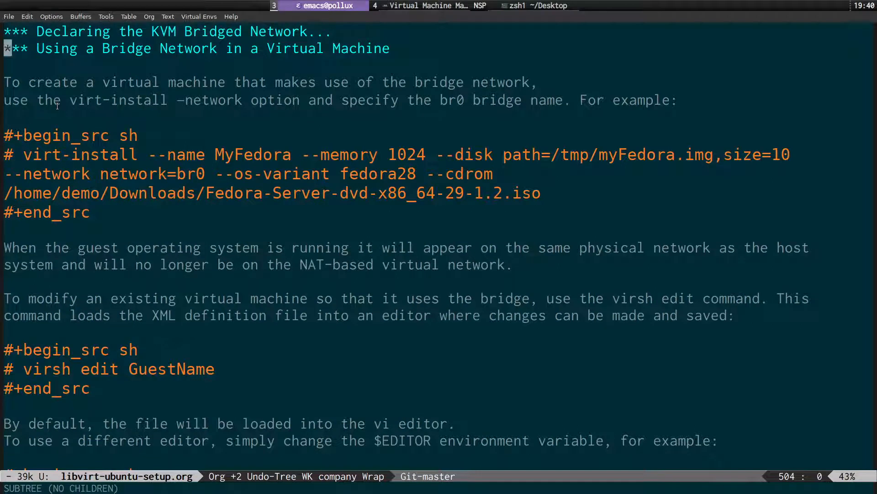
{"action": "key", "text": "Down"}
{"action": "key", "text": "Down"}
{"action": "key", "text": "Down"}
{"action": "key", "text": "Down"}
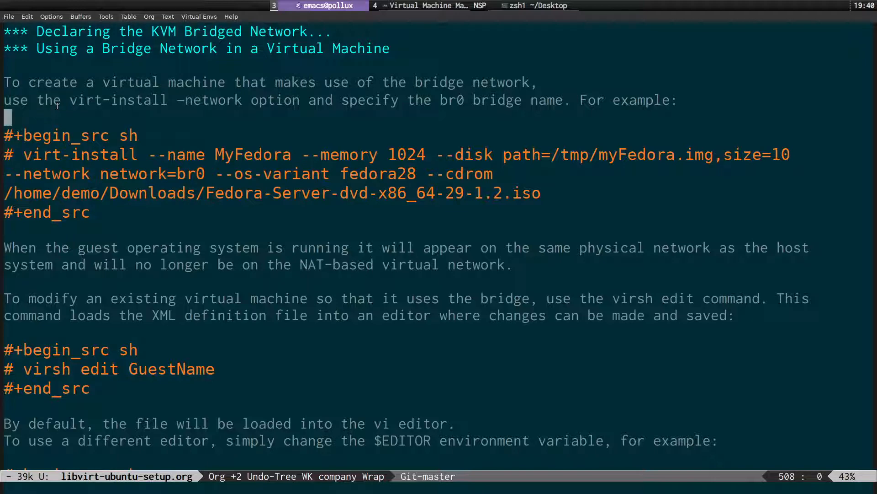
{"action": "key", "text": "Up"}
{"action": "key", "text": "Up"}
{"action": "key", "text": "Up"}
{"action": "key", "text": "Up"}
{"action": "key", "text": "Tab"}
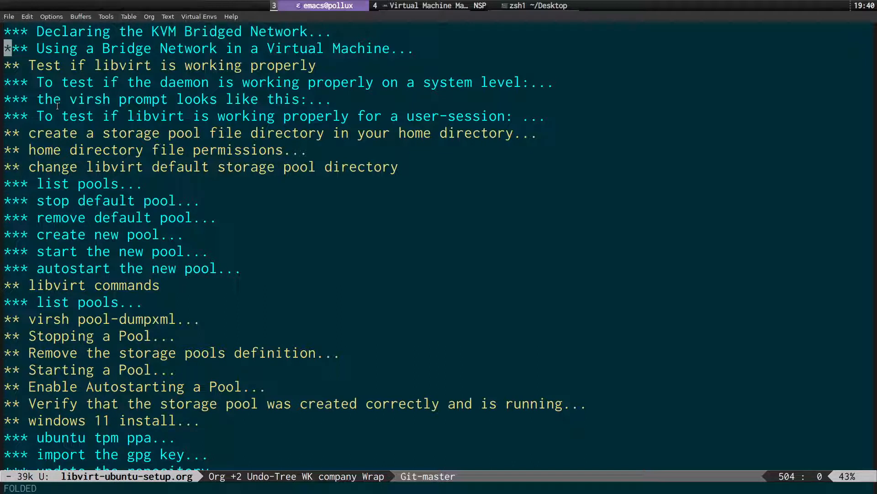
{"action": "key", "text": "Down"}
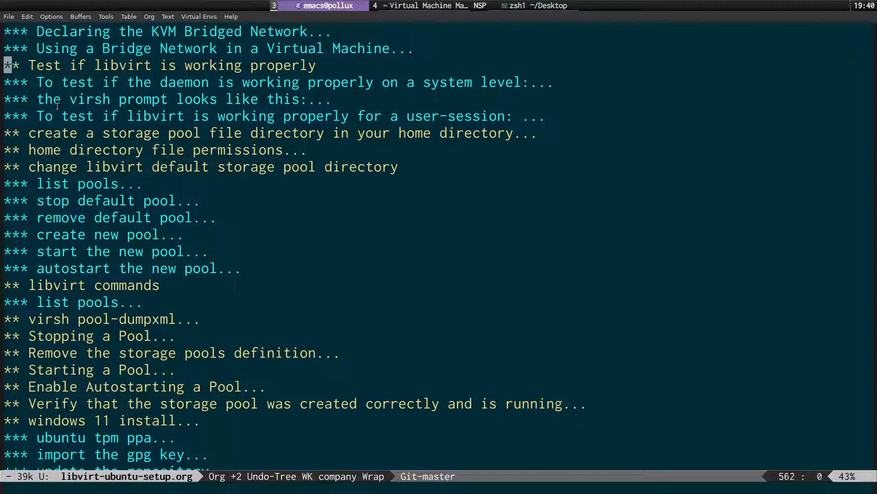
{"action": "key", "text": "Down"}
Expand the daemon system-level test section and copy its virsh -c qemu:///system command.
{"action": "key", "text": "Tab"}
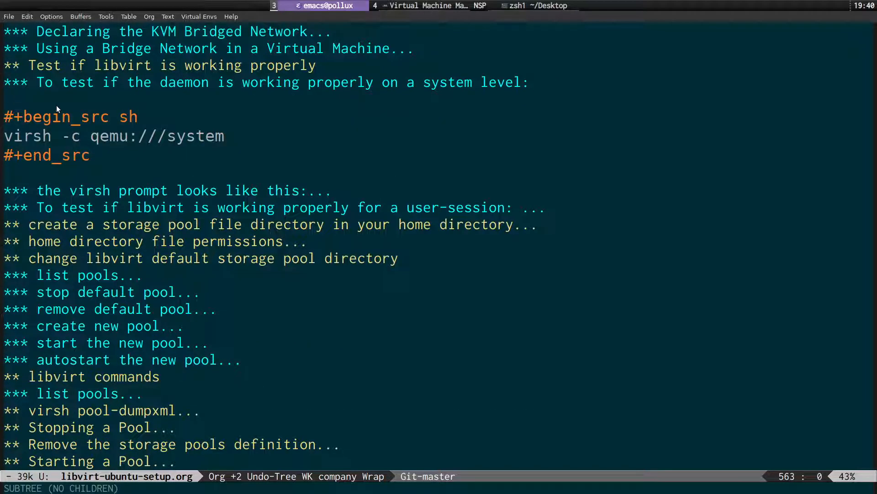
{"action": "key", "text": "Down"}
{"action": "key", "text": "Down"}
{"action": "key", "text": "Down"}
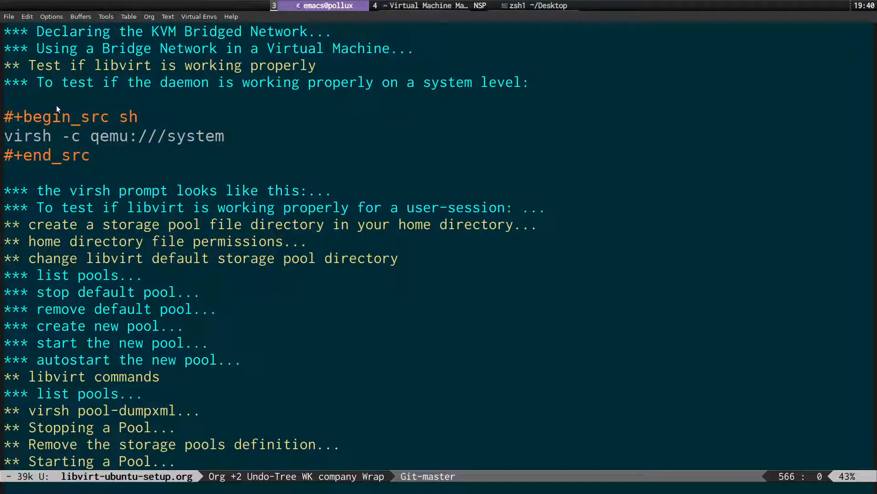
{"action": "key", "text": "v"}
{"action": "key", "text": "shift+4"}
{"action": "key", "text": "ctrl+c"}
{"action": "key", "text": "y"}
Run virsh -c qemu:///system in the terminal, quit virsh, and clear the screen.
{"action": "key", "text": "super+s"}
{"action": "key", "text": "ctrl+l"}
{"action": "key", "text": "ctrl+shift+v"}
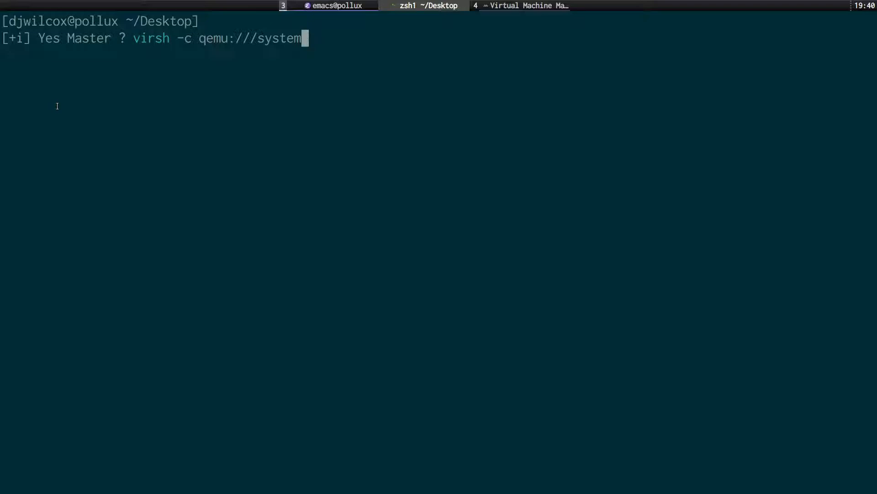
{"action": "key", "text": "Return"}
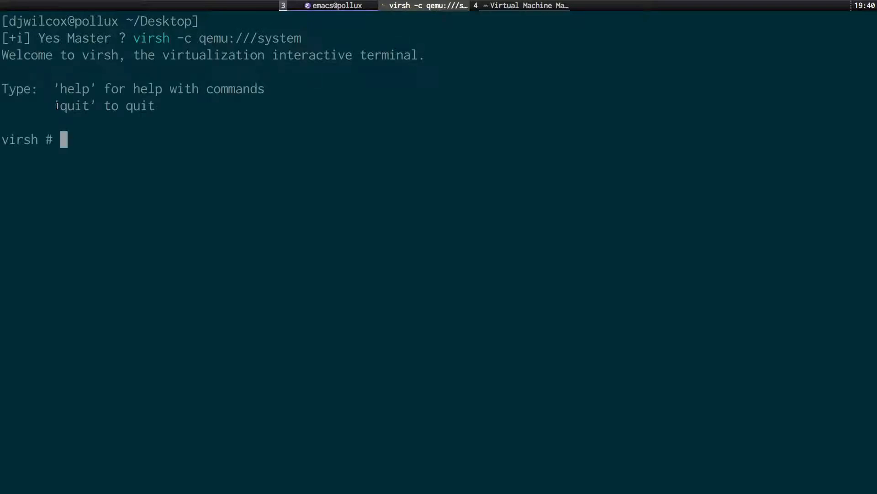
{"action": "type", "text": "quit"}
{"action": "key", "text": "Return"}
{"action": "key", "text": "ctrl+l"}
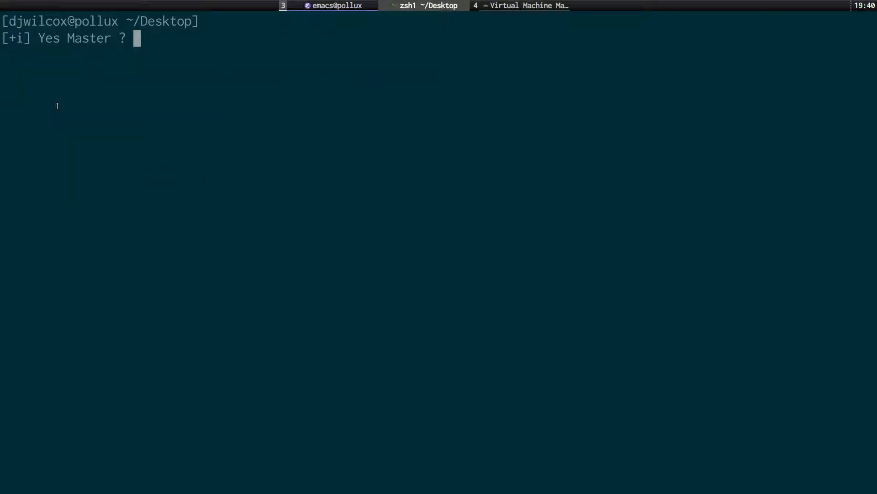
In the guide, view the virsh prompt example, then fold the system-level and prompt sections.
{"action": "key", "text": "alt+Tab"}
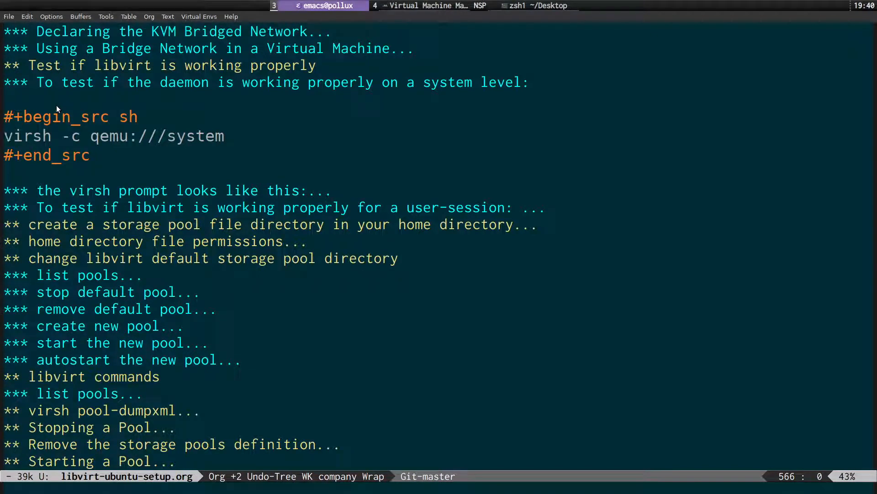
{"action": "key", "text": "Right"}
{"action": "key", "text": "Right"}
{"action": "key", "text": "Left"}
{"action": "key", "text": "Left"}
{"action": "key", "text": "Up"}
{"action": "key", "text": "Up"}
{"action": "key", "text": "Up"}
{"action": "key", "text": "Down"}
{"action": "key", "text": "Down"}
{"action": "key", "text": "Down"}
{"action": "key", "text": "Down"}
{"action": "key", "text": "Down"}
{"action": "key", "text": "Tab"}
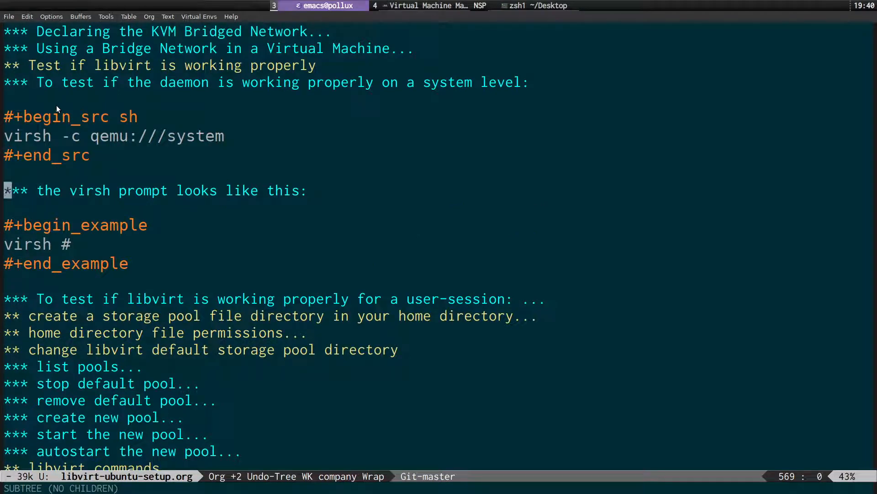
{"action": "key", "text": "Down"}
{"action": "key", "text": "Down"}
{"action": "key", "text": "Down"}
{"action": "key", "text": "Up"}
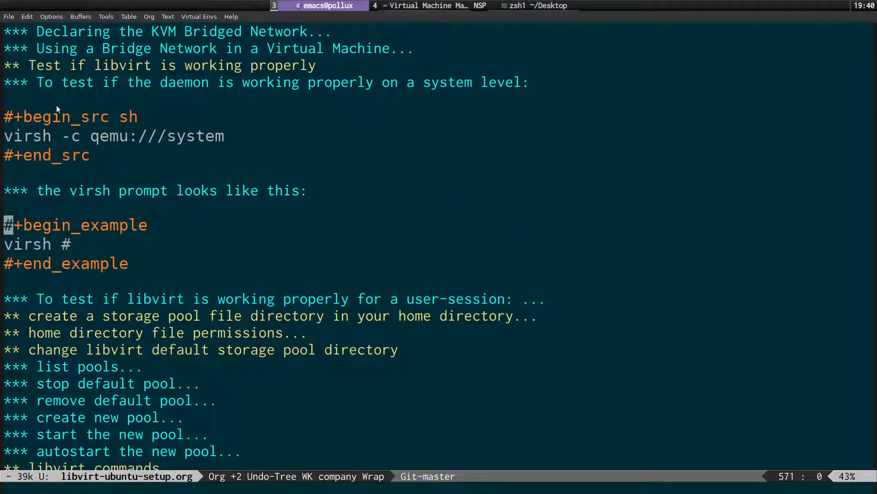
{"action": "key", "text": "Up"}
{"action": "key", "text": "Up"}
{"action": "key", "text": "Up"}
{"action": "key", "text": "Up"}
{"action": "key", "text": "Up"}
{"action": "key", "text": "Up"}
{"action": "key", "text": "Up"}
{"action": "key", "text": "Up"}
{"action": "key", "text": "Tab"}
{"action": "key", "text": "Down"}
{"action": "key", "text": "Tab"}
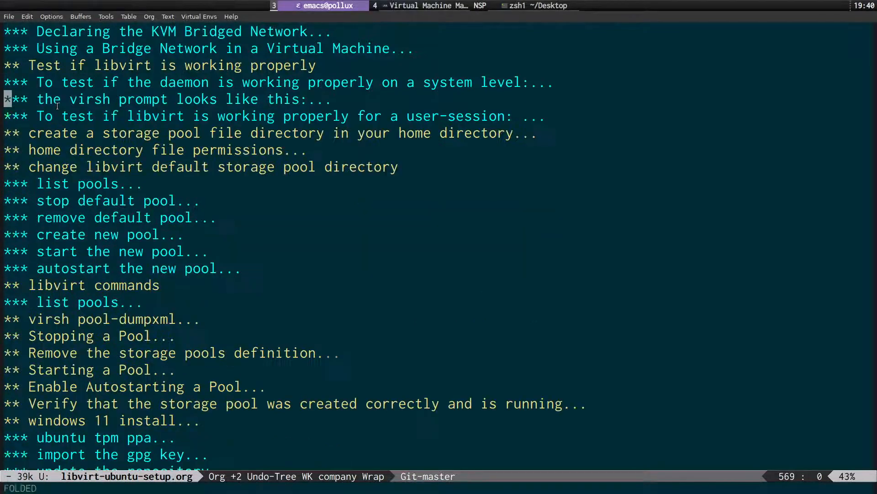
Expand the user-session test section and copy its virsh -c qemu:///session command.
{"action": "key", "text": "Down"}
{"action": "key", "text": "Tab"}
{"action": "key", "text": "Down"}
{"action": "key", "text": "Down"}
{"action": "key", "text": "Down"}
{"action": "key", "text": "Down"}
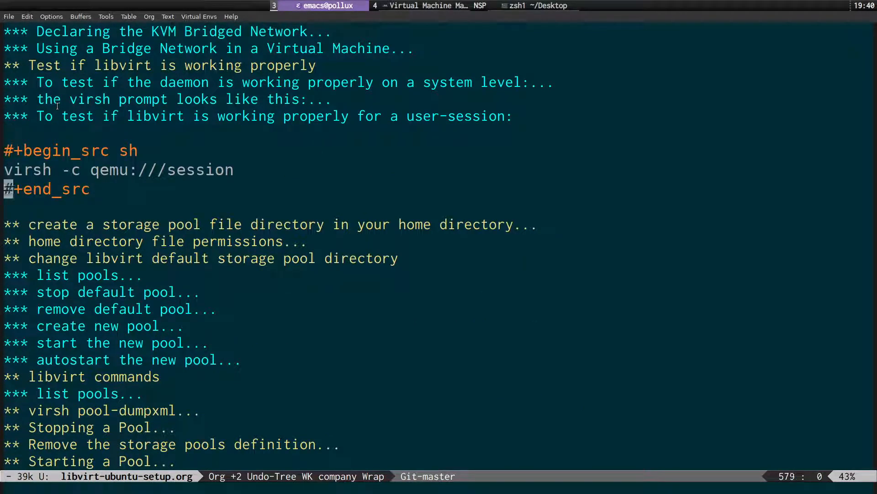
{"action": "key", "text": "Up"}
{"action": "key", "text": "ctrl+space"}
{"action": "key", "text": "ctrl+e"}
{"action": "key", "text": "ctrl+c"}
{"action": "key", "text": "h"}
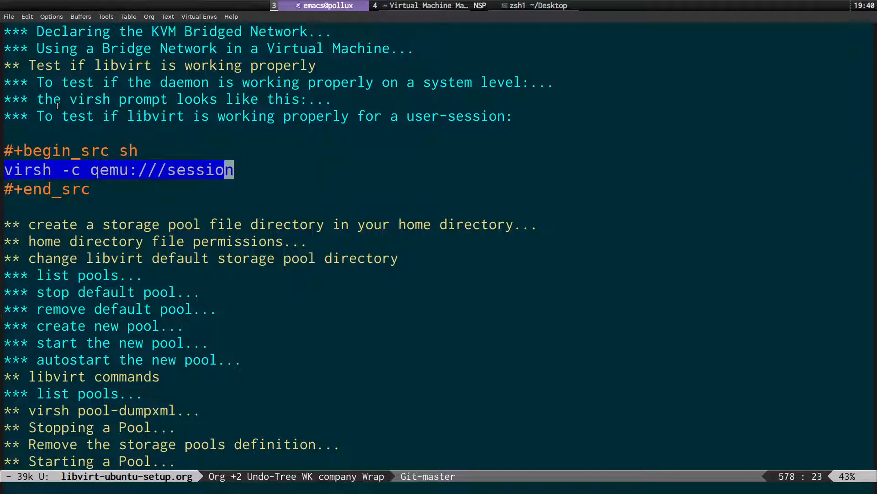
{"action": "key", "text": "y"}
Run virsh -c qemu:///session in the terminal, exit virsh, and clear the screen.
{"action": "key", "text": "super+s"}
{"action": "key", "text": "ctrl+shift+v"}
{"action": "key", "text": "Return"}
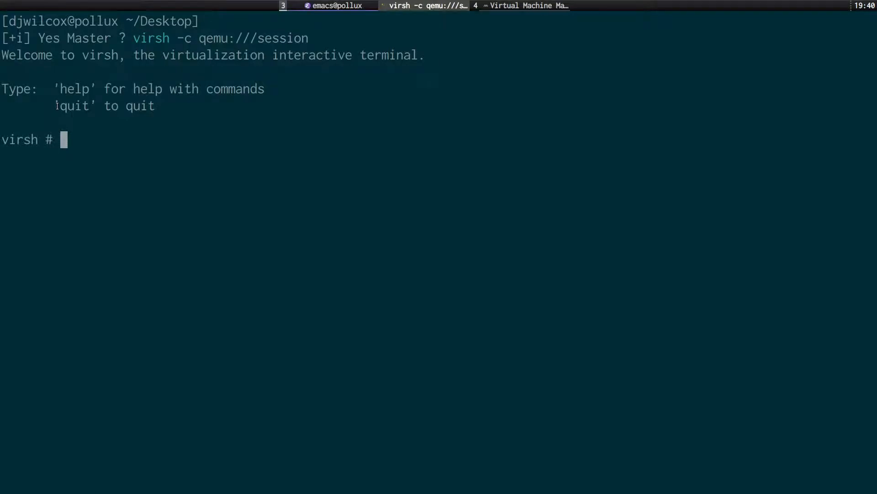
{"action": "type", "text": "exit"}
{"action": "key", "text": "Return"}
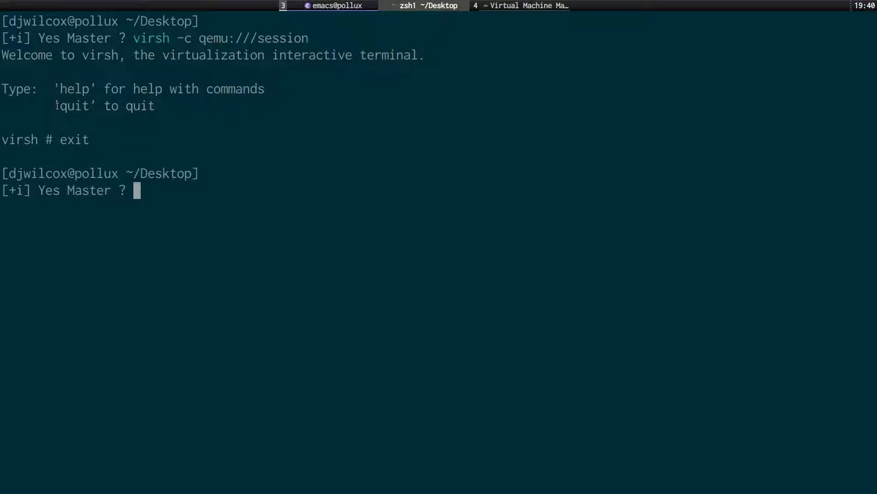
{"action": "key", "text": "ctrl+l"}
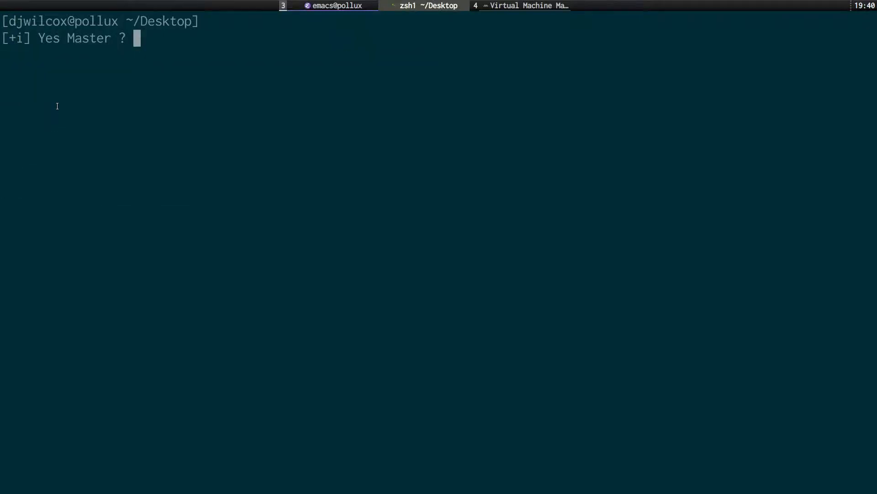
{"action": "key", "text": "super+s"}
Fold the user-session test section in the guide.
{"action": "key", "text": "Up"}
{"action": "key", "text": "Up"}
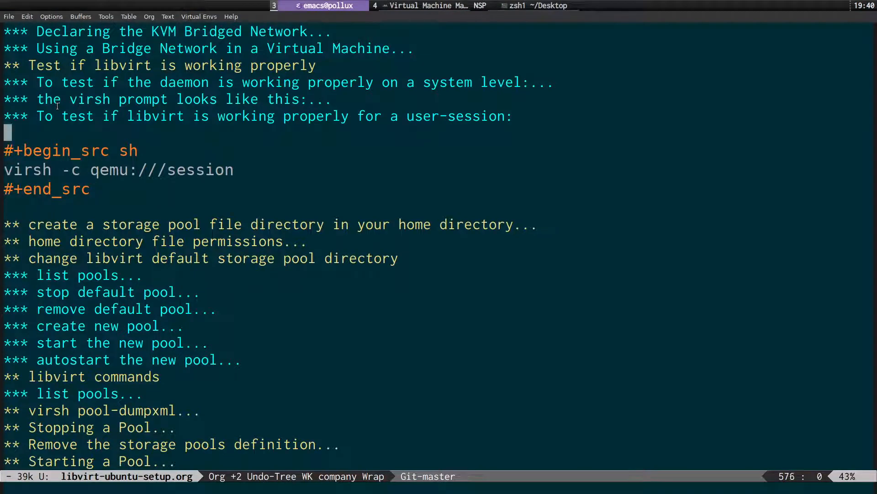
{"action": "key", "text": "Up"}
{"action": "key", "text": "Tab"}
{"action": "key", "text": "Down"}
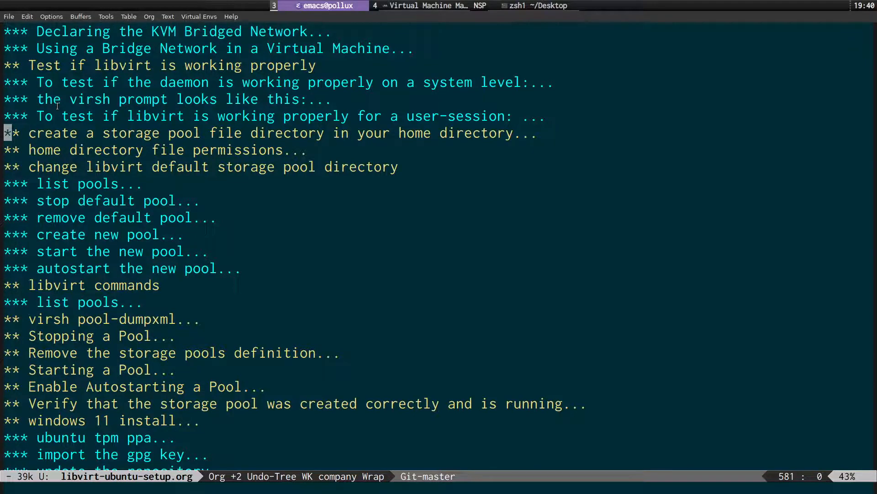
Unfold the storage pool directory section and move to the end of the mkdir -p ~/libvirt/images line.
{"action": "key", "text": "Tab"}
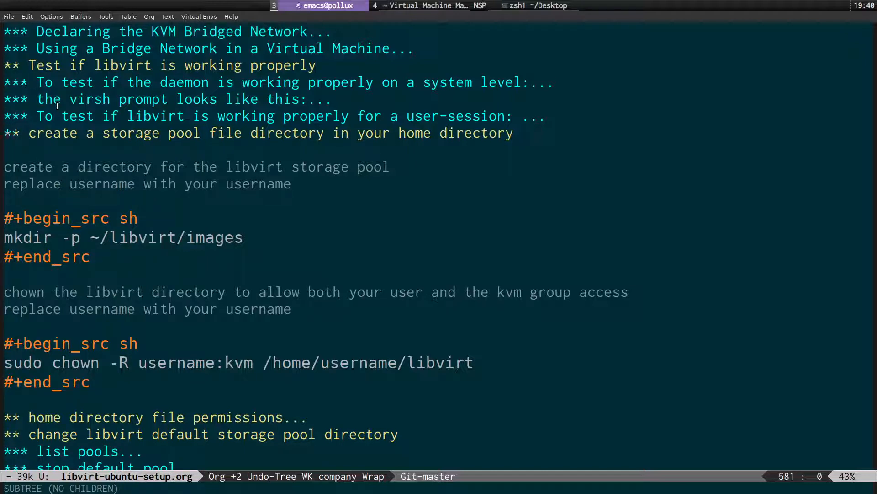
{"action": "key", "text": "Down"}
{"action": "key", "text": "Down"}
{"action": "key", "text": "Down"}
{"action": "key", "text": "Down"}
{"action": "key", "text": "Down"}
{"action": "key", "text": "Down"}
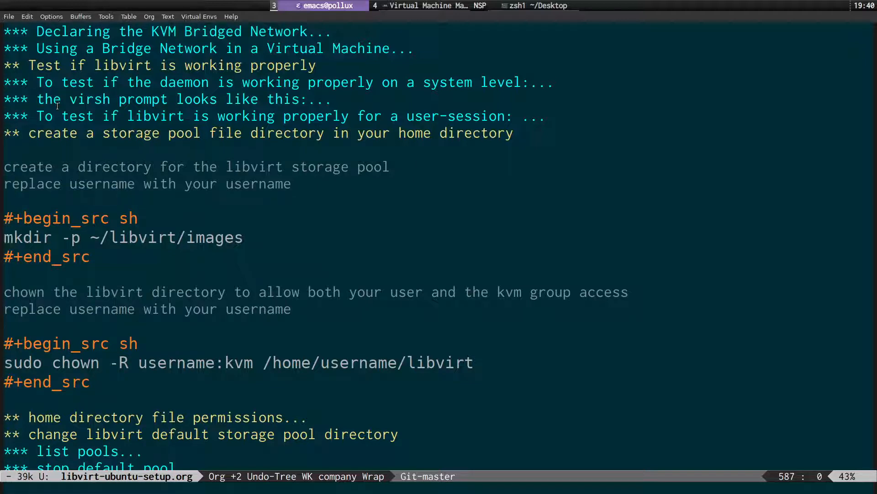
{"action": "key", "text": "Right"}
{"action": "key", "text": "Right"}
{"action": "key", "text": "Right"}
{"action": "key", "text": "Right"}
{"action": "key", "text": "Right"}
{"action": "key", "text": "Right"}
{"action": "key", "text": "Right"}
{"action": "key", "text": "Right"}
{"action": "key", "text": "Right"}
{"action": "key", "text": "Right"}
{"action": "key", "text": "Right"}
{"action": "key", "text": "Left"}
{"action": "key", "text": "Right"}
{"action": "key", "text": "Right"}
{"action": "key", "text": "Right"}
{"action": "key", "text": "Right"}
{"action": "key", "text": "Right"}
{"action": "key", "text": "Right"}
{"action": "key", "text": "Right"}
{"action": "key", "text": "Right"}
{"action": "key", "text": "Right"}
{"action": "key", "text": "Right"}
{"action": "key", "text": "Right"}
{"action": "key", "text": "Right"}
{"action": "key", "text": "Right"}
{"action": "key", "text": "Right"}
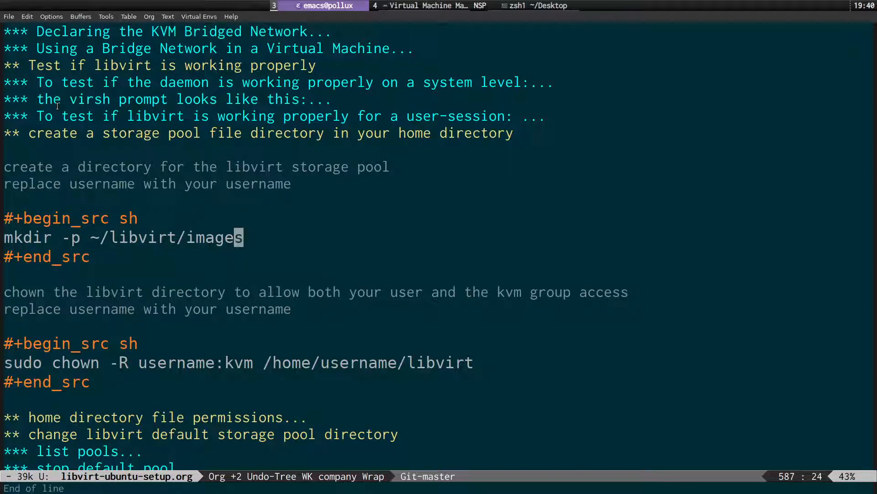
{"action": "key", "text": "super+s"}
List ~/libvirt/images, showing virtio-win-0.1.208.iso, Win11_English_x64.iso and windows-11.qcow2.
{"action": "type", "text": "ls "}
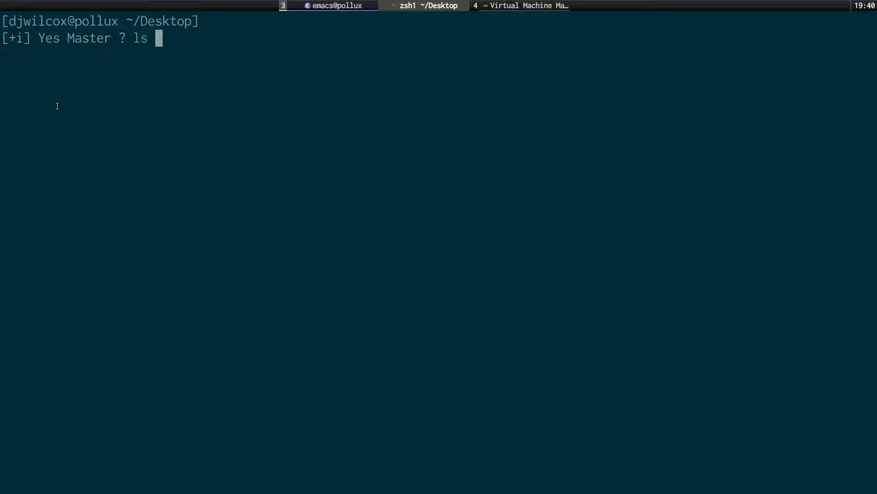
{"action": "type", "text": "~/lib"}
{"action": "key", "text": "Tab"}
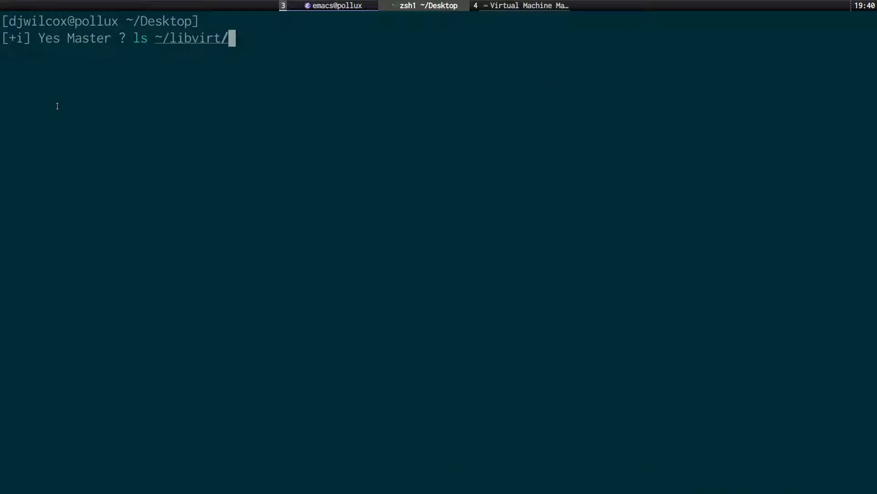
{"action": "type", "text": "i"}
{"action": "key", "text": "Tab"}
{"action": "key", "text": "Return"}
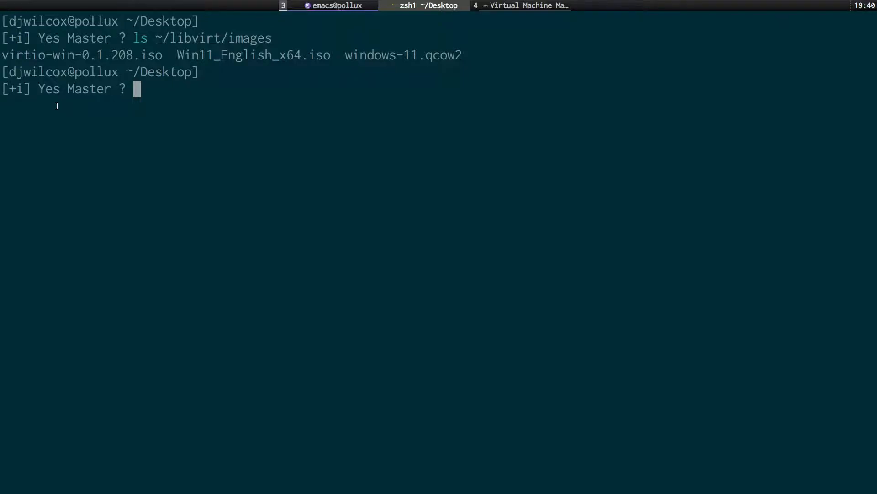
{"action": "key", "text": "ctrl+super+space"}
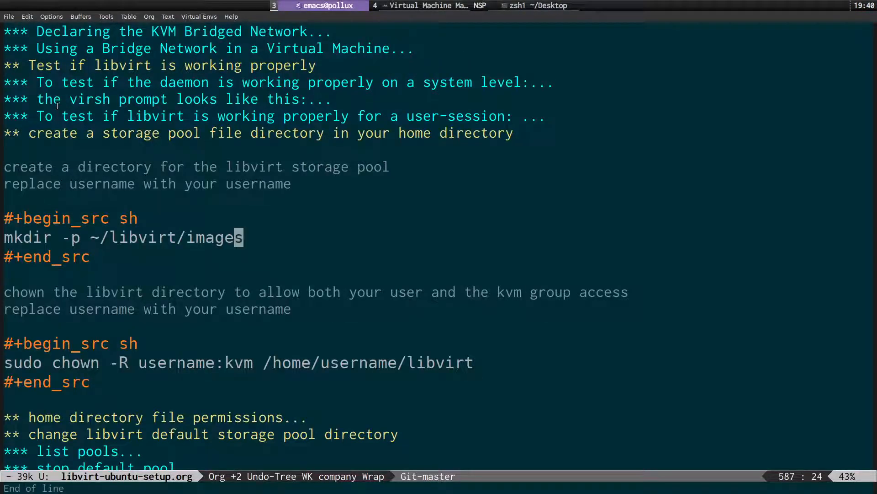
Walk through the sudo chown -R command's kvm group and libvirt path, then type ls -l ~ in the terminal.
{"action": "key", "text": "Home"}
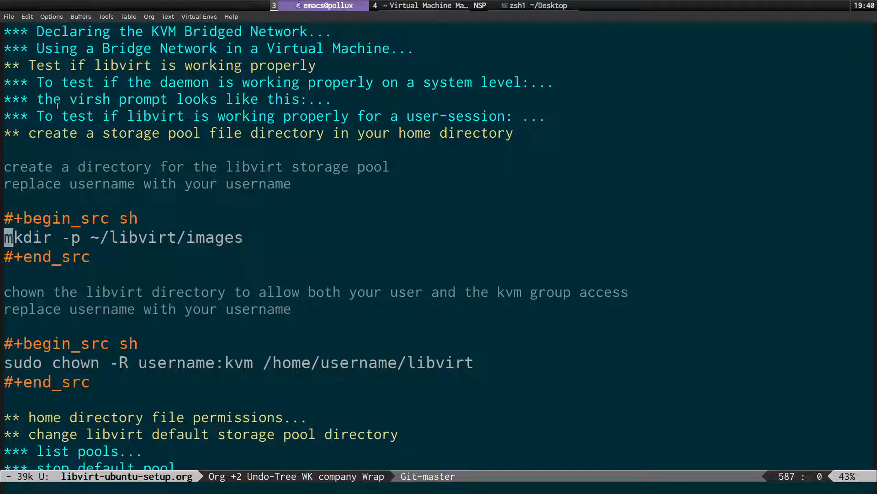
{"action": "key", "text": "Down"}
{"action": "key", "text": "Down"}
{"action": "key", "text": "Down"}
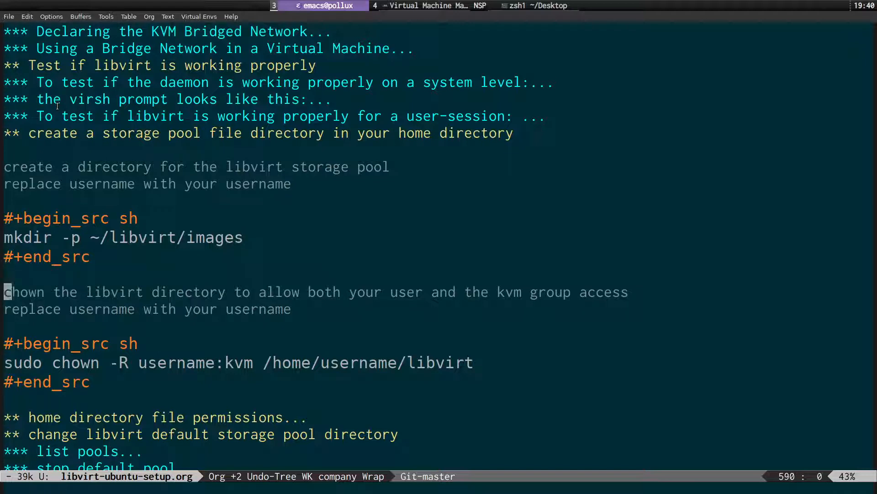
{"action": "key", "text": "Down"}
{"action": "key", "text": "Down"}
{"action": "key", "text": "Down"}
{"action": "key", "text": "Down"}
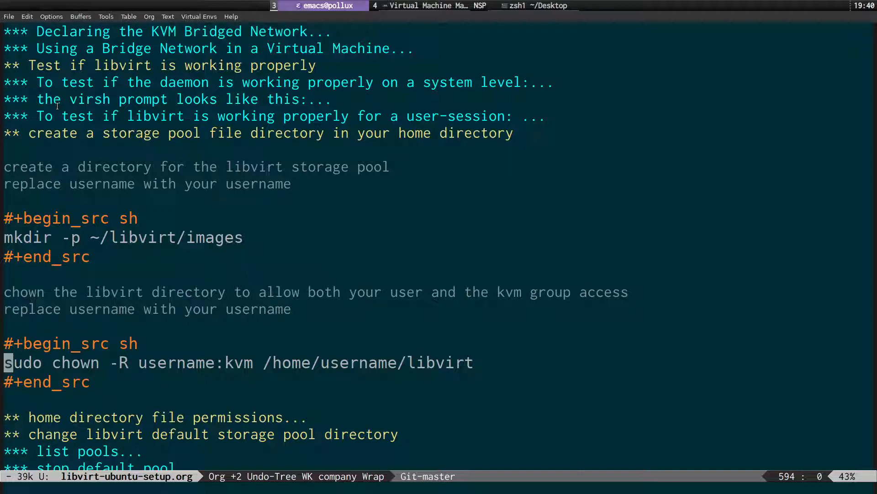
{"action": "key", "text": "Right"}
{"action": "key", "text": "Right"}
{"action": "key", "text": "Right"}
{"action": "key", "text": "Right"}
{"action": "key", "text": "Right"}
{"action": "key", "text": "Right"}
{"action": "key", "text": "Right"}
{"action": "key", "text": "Right"}
{"action": "key", "text": "Right"}
{"action": "key", "text": "Right"}
{"action": "key", "text": "Right"}
{"action": "key", "text": "Right"}
{"action": "key", "text": "Right"}
{"action": "key", "text": "Right"}
{"action": "key", "text": "Right"}
{"action": "key", "text": "Right"}
{"action": "key", "text": "Right"}
{"action": "key", "text": "Right"}
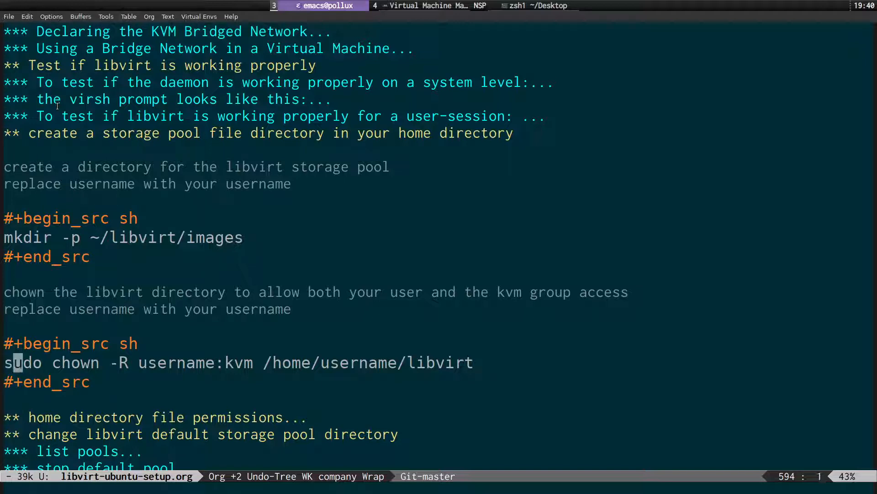
{"action": "key", "text": "Right"}
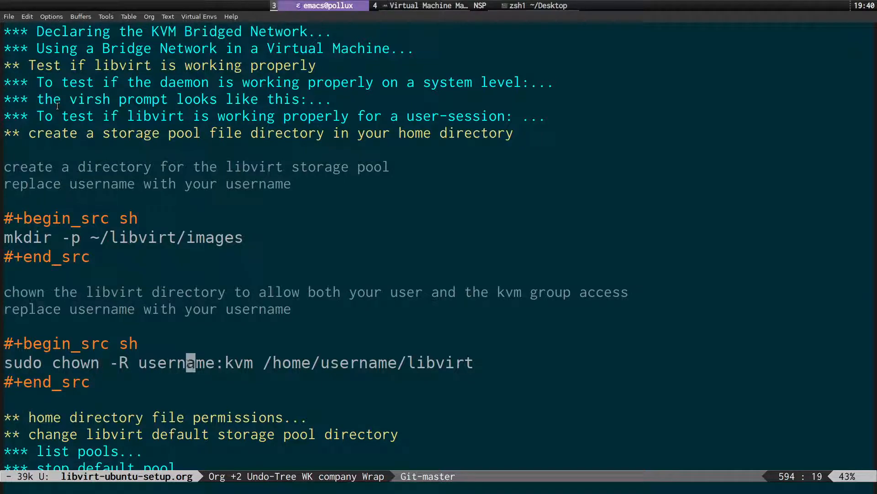
{"action": "key", "text": "Left"}
{"action": "key", "text": "Left"}
{"action": "key", "text": "Left"}
{"action": "key", "text": "Left"}
{"action": "key", "text": "Left"}
{"action": "key", "text": "Left"}
{"action": "key", "text": "Left"}
{"action": "key", "text": "Left"}
{"action": "key", "text": "Left"}
{"action": "key", "text": "Left"}
{"action": "key", "text": "Left"}
{"action": "key", "text": "Left"}
{"action": "key", "text": "Left"}
{"action": "key", "text": "Left"}
{"action": "key", "text": "Left"}
{"action": "key", "text": "Left"}
{"action": "key", "text": "Left"}
{"action": "key", "text": "Left"}
{"action": "key", "text": "Left"}
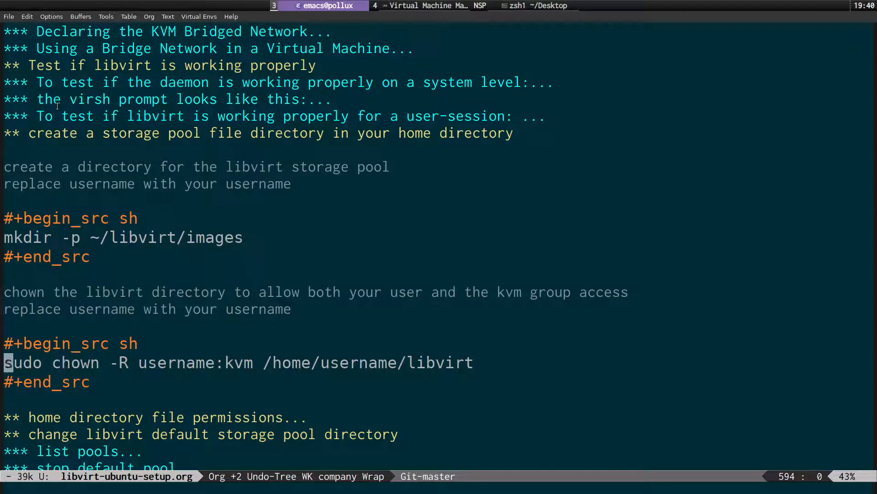
{"action": "key", "text": "Right"}
{"action": "key", "text": "Right"}
{"action": "key", "text": "Right"}
{"action": "key", "text": "Right"}
{"action": "key", "text": "Right"}
{"action": "key", "text": "Right"}
{"action": "key", "text": "Right"}
{"action": "key", "text": "Right"}
{"action": "key", "text": "Right"}
{"action": "key", "text": "Right"}
{"action": "key", "text": "Right"}
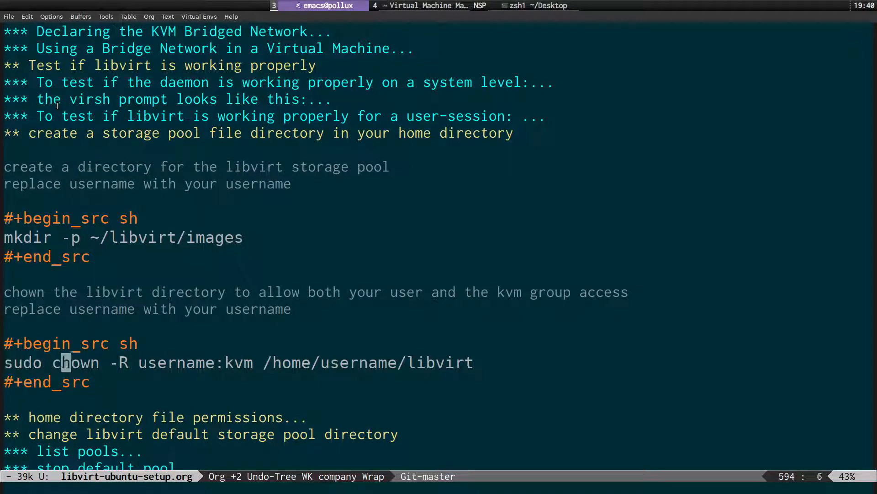
{"action": "key", "text": "Right"}
{"action": "key", "text": "Right"}
{"action": "key", "text": "Right"}
{"action": "key", "text": "Right"}
{"action": "key", "text": "Right"}
{"action": "key", "text": "Right"}
{"action": "key", "text": "Right"}
{"action": "key", "text": "Right"}
{"action": "key", "text": "Right"}
{"action": "key", "text": "Right"}
{"action": "key", "text": "Right"}
{"action": "key", "text": "Right"}
{"action": "key", "text": "Right"}
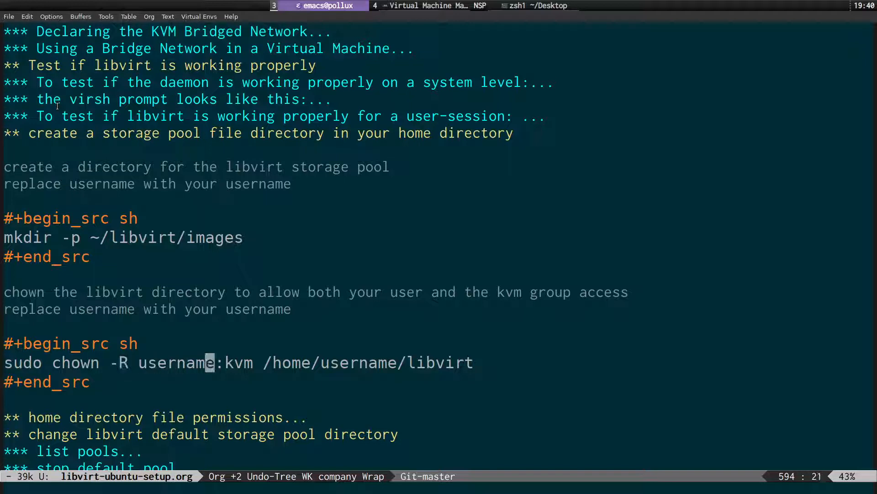
{"action": "key", "text": "Right"}
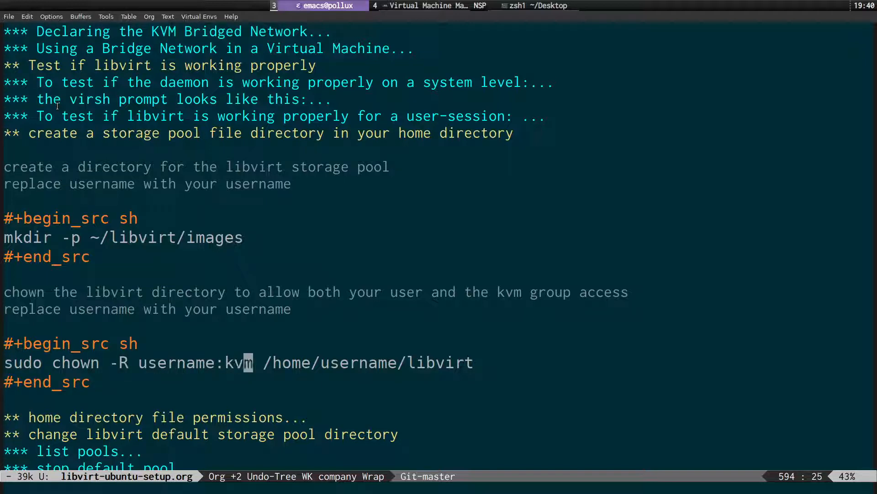
{"action": "key", "text": "Right"}
{"action": "key", "text": "Right"}
{"action": "key", "text": "Right"}
{"action": "key", "text": "Right"}
{"action": "key", "text": "Right"}
{"action": "key", "text": "Right"}
{"action": "key", "text": "Right"}
{"action": "key", "text": "Right"}
{"action": "key", "text": "Right"}
{"action": "key", "text": "Right"}
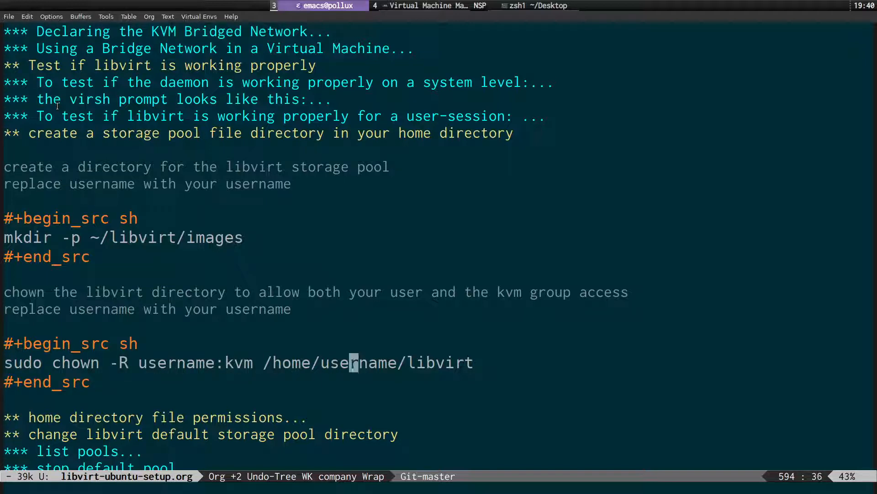
{"action": "key", "text": "Right"}
{"action": "key", "text": "Right"}
{"action": "key", "text": "Right"}
{"action": "key", "text": "Right"}
{"action": "key", "text": "Right"}
{"action": "key", "text": "Right"}
{"action": "key", "text": "Right"}
{"action": "key", "text": "Right"}
{"action": "key", "text": "Right"}
{"action": "key", "text": "Right"}
{"action": "key", "text": "Right"}
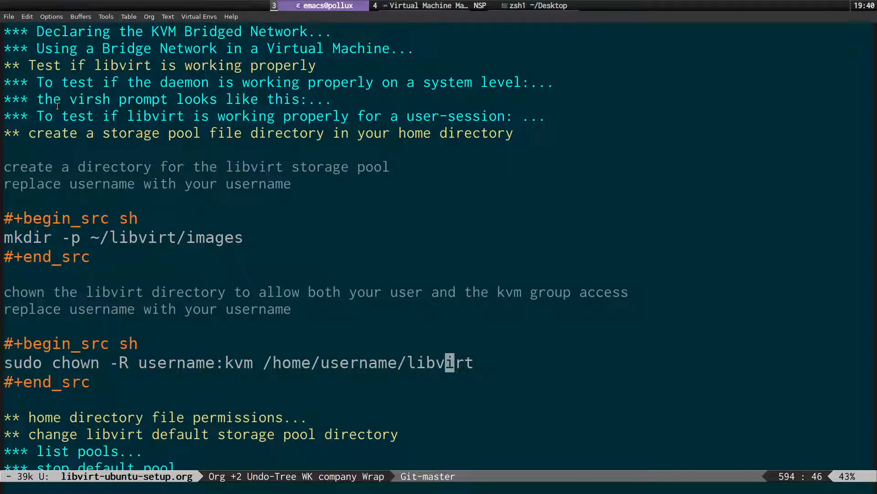
{"action": "key", "text": "super+s"}
{"action": "type", "text": "ls -l ~"}
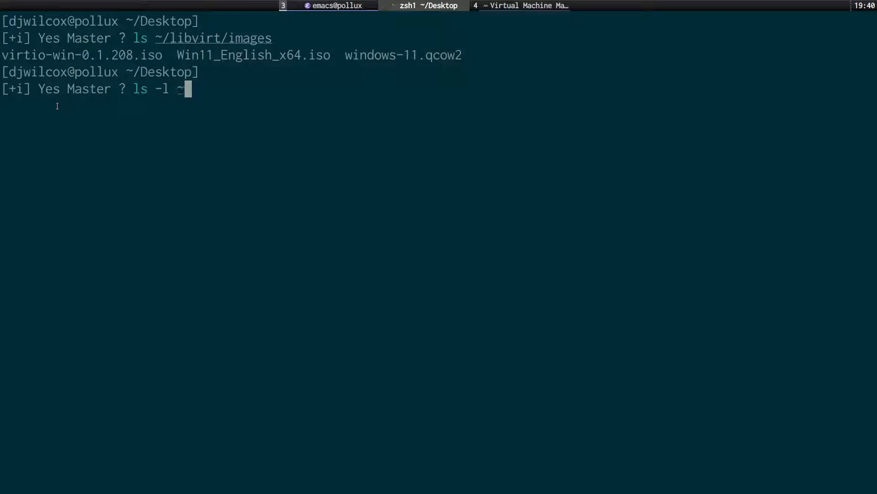
Run ls -l ~ and highlight the libvirt directory's owner and kvm group.
{"action": "key", "text": "Return"}
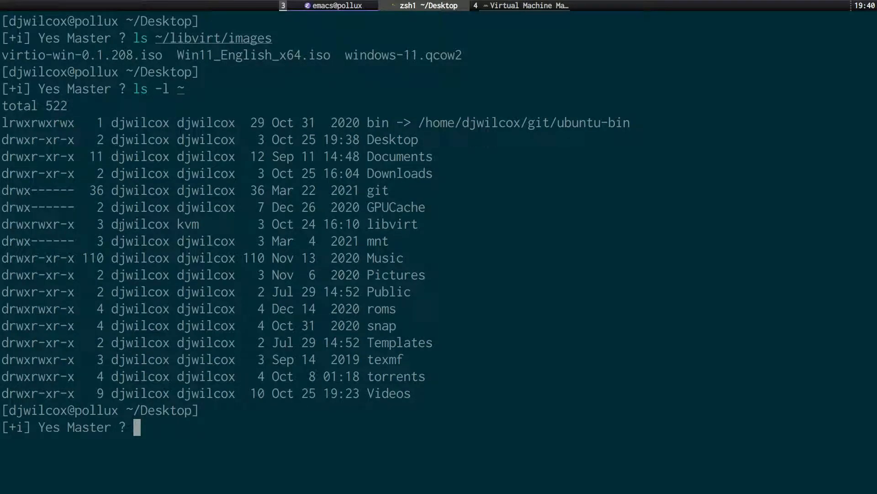
{"action": "left_click_drag", "start_coordinate": [112, 224], "coordinate": [201, 227]}
{"action": "left_click", "coordinate": [211, 225]}
Fold the storage pool directory section and unfold home directory permissions to show chmod o+x ~.
{"action": "key", "text": "super+s"}
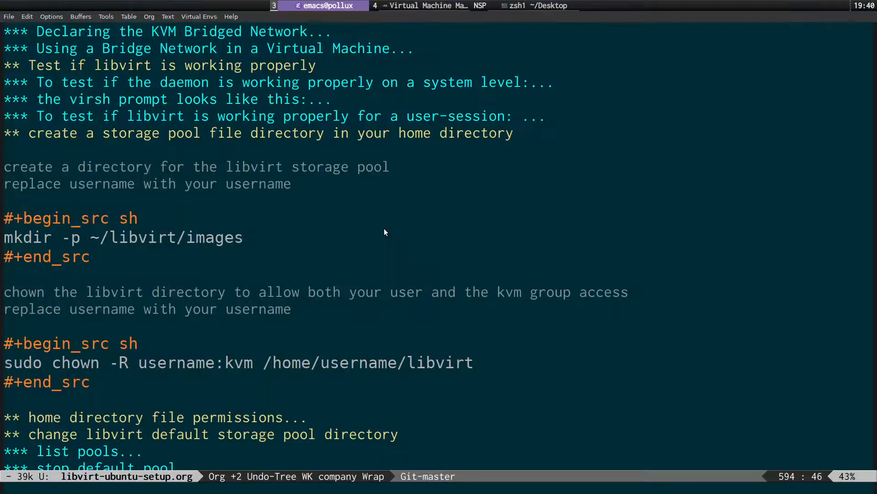
{"action": "key", "text": "ctrl+a"}
{"action": "key", "text": "Up"}
{"action": "key", "text": "Up"}
{"action": "key", "text": "Up"}
{"action": "key", "text": "Up"}
{"action": "key", "text": "Up"}
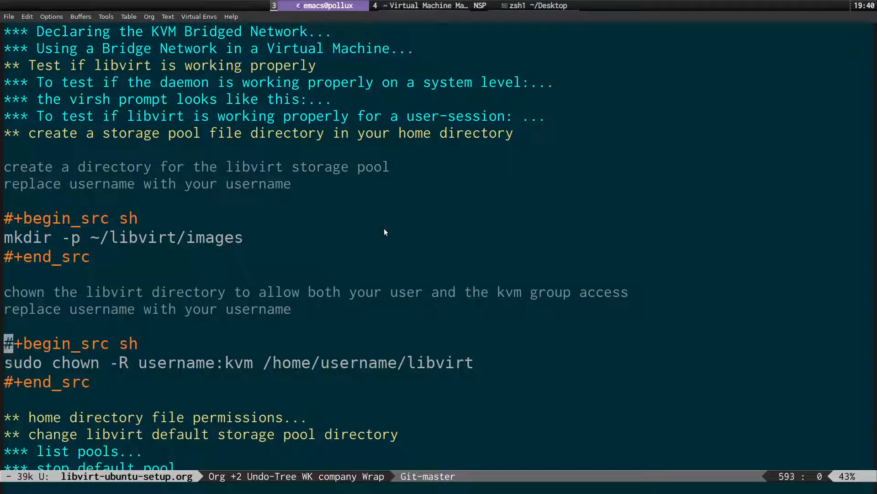
{"action": "key", "text": "Up"}
{"action": "key", "text": "Up"}
{"action": "key", "text": "Up"}
{"action": "key", "text": "Up"}
{"action": "key", "text": "Up"}
{"action": "key", "text": "Up"}
{"action": "key", "text": "Up"}
{"action": "key", "text": "Up"}
{"action": "key", "text": "Tab"}
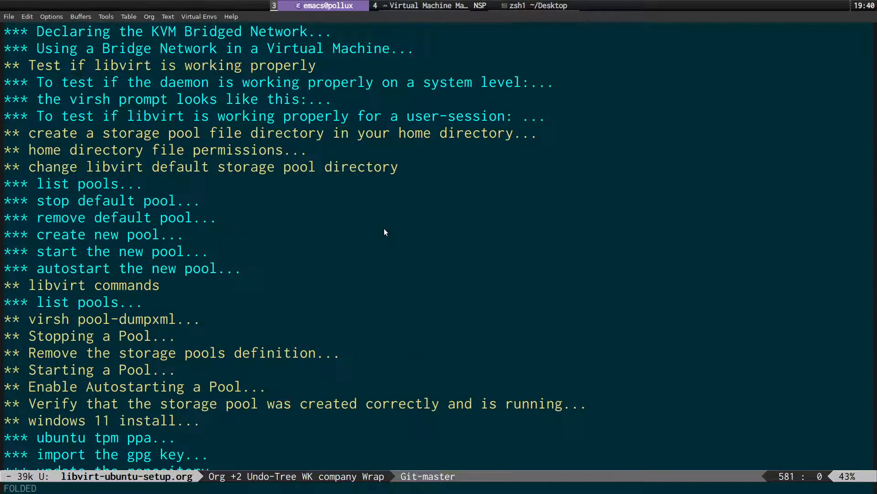
{"action": "key", "text": "Down"}
{"action": "key", "text": "Tab"}
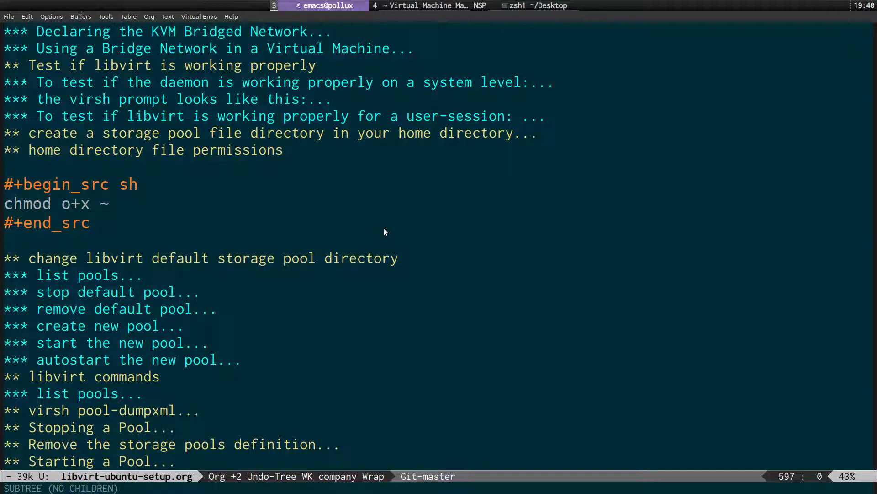
{"action": "key", "text": "Down"}
{"action": "key", "text": "Down"}
{"action": "key", "text": "Down"}
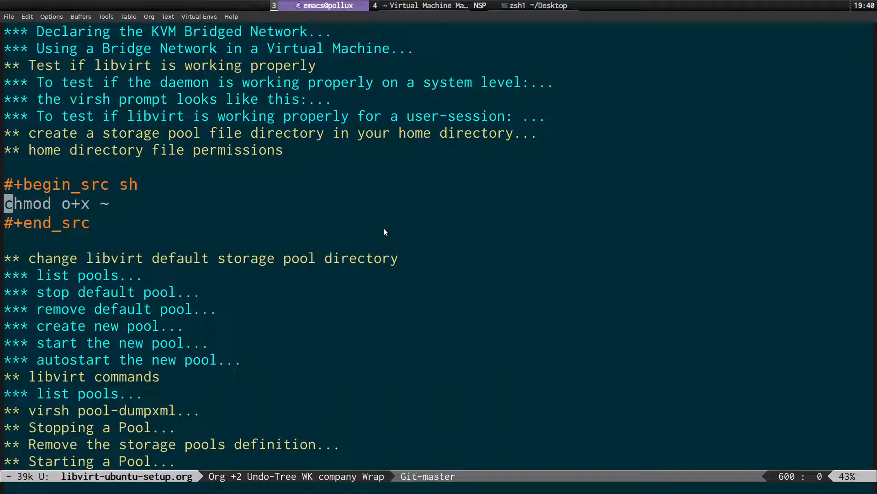
Fold the permissions section, toggle the change storage pool directory section, and unfold list pools.
{"action": "key", "text": "Up"}
{"action": "key", "text": "Up"}
{"action": "key", "text": "Up"}
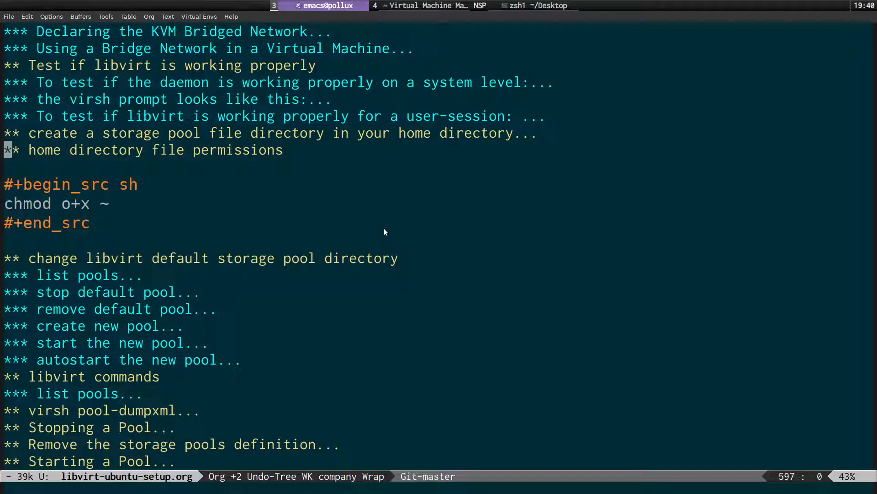
{"action": "key", "text": "Tab"}
{"action": "key", "text": "Down"}
{"action": "key", "text": "Tab"}
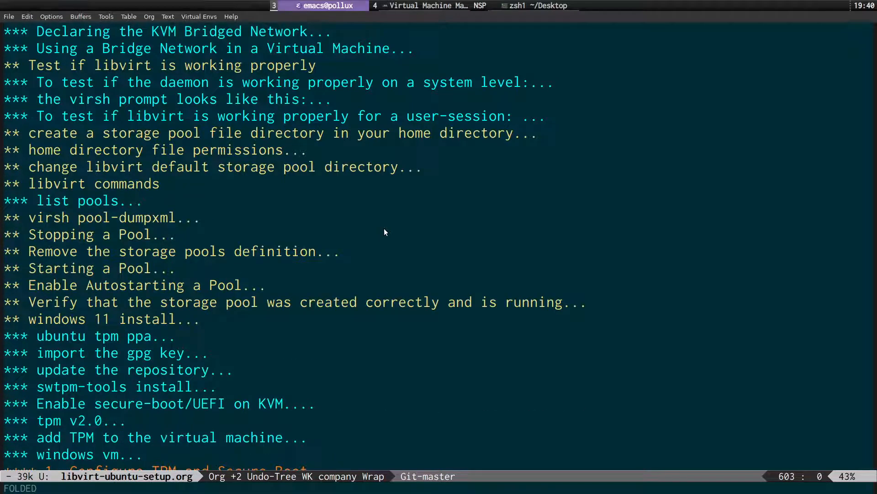
{"action": "key", "text": "Tab"}
{"action": "key", "text": "Down"}
{"action": "key", "text": "Tab"}
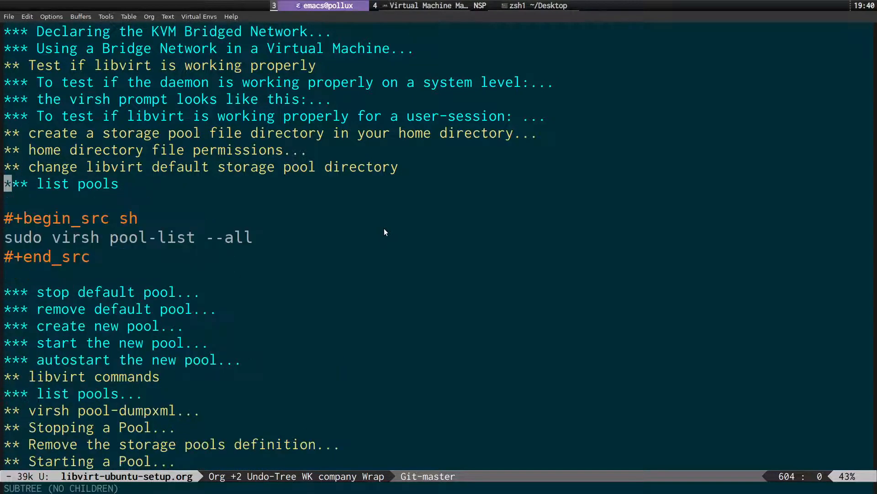
Copy the virsh pool-list --all command from the list pools block.
{"action": "key", "text": "Down"}
{"action": "key", "text": "Down"}
{"action": "key", "text": "Down"}
{"action": "key", "text": "Right"}
{"action": "key", "text": "Right"}
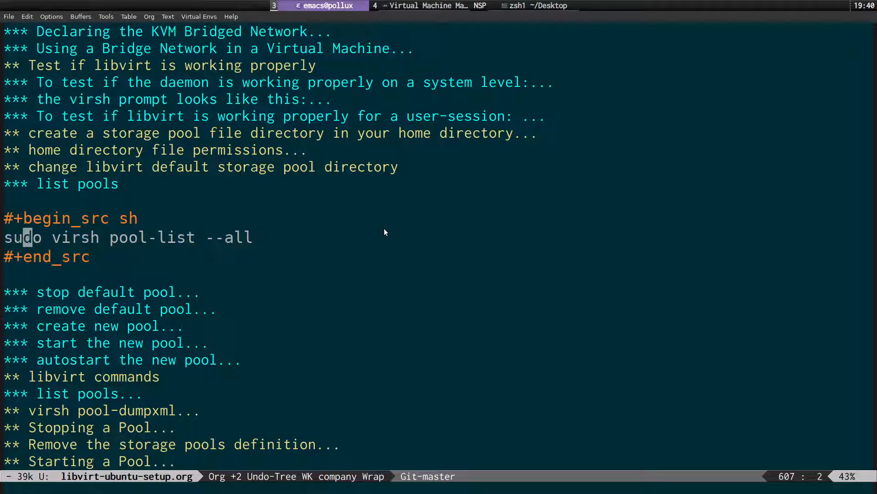
{"action": "key", "text": "Right"}
{"action": "key", "text": "Right"}
{"action": "key", "text": "Right"}
{"action": "key", "text": "ctrl+space"}
{"action": "key", "text": "ctrl+e"}
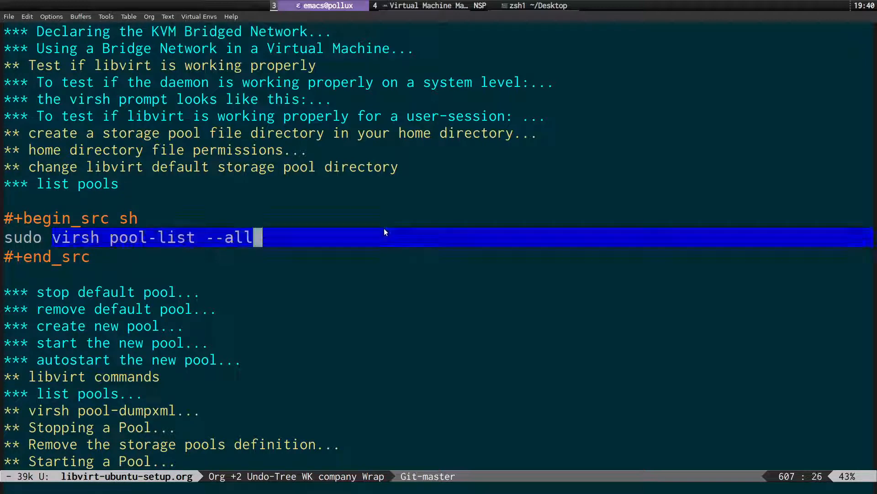
{"action": "key", "text": "h"}
{"action": "key", "text": "y"}
{"action": "key", "text": "super+s"}
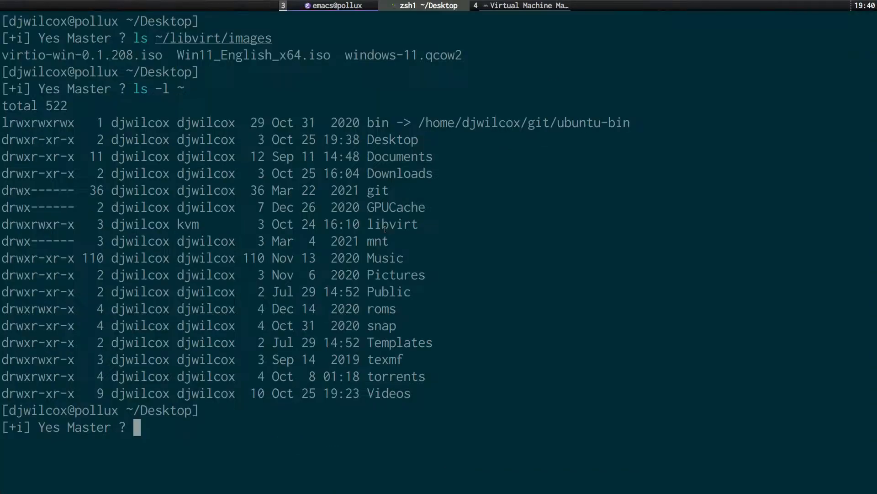
Clear the terminal and run the pasted virsh pool-list --all, showing active autostarting default and nvram pools.
{"action": "key", "text": "ctrl+l"}
{"action": "type", "text": "virsh pool-list --all"}
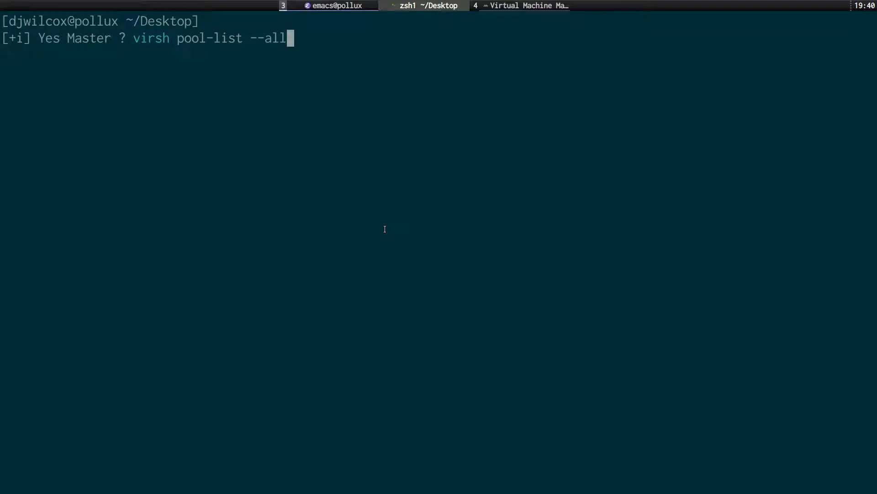
{"action": "key", "text": "Return"}
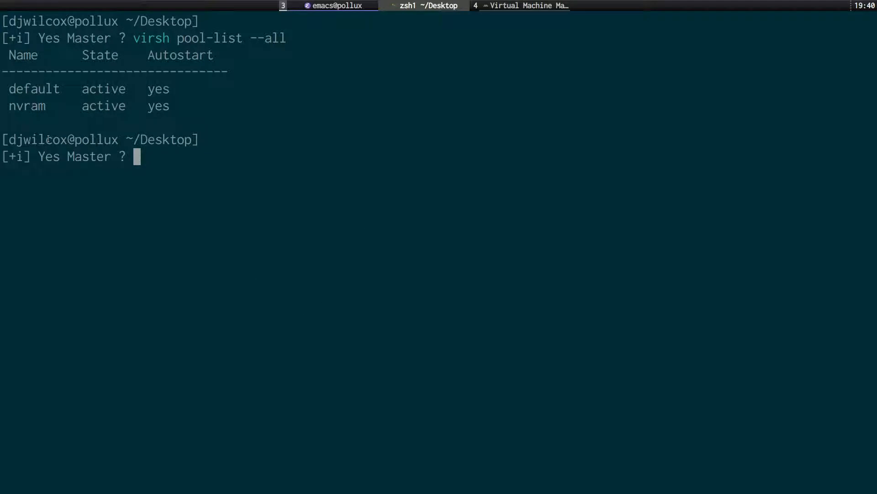
{"action": "key", "text": "super+s"}
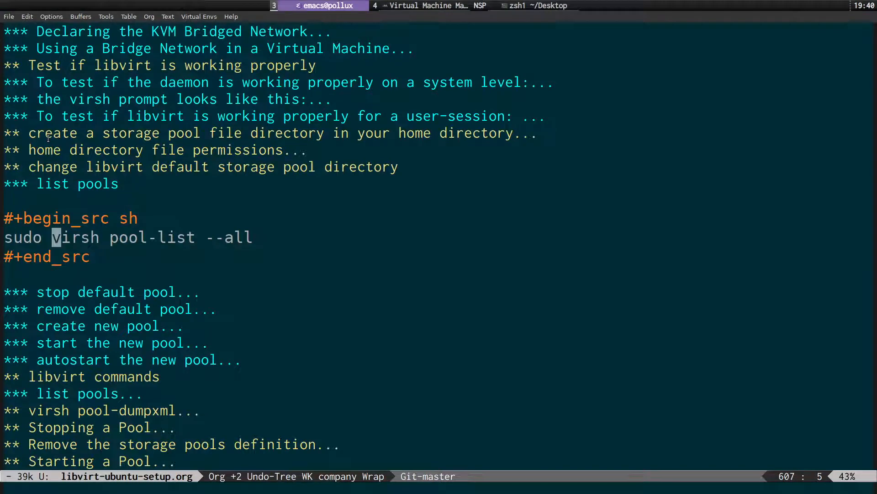
Fold the list pools section and expand the stop default pool section.
{"action": "key", "text": "0"}
{"action": "key", "text": "k"}
{"action": "key", "text": "k"}
{"action": "key", "text": "k"}
{"action": "key", "text": "Tab"}
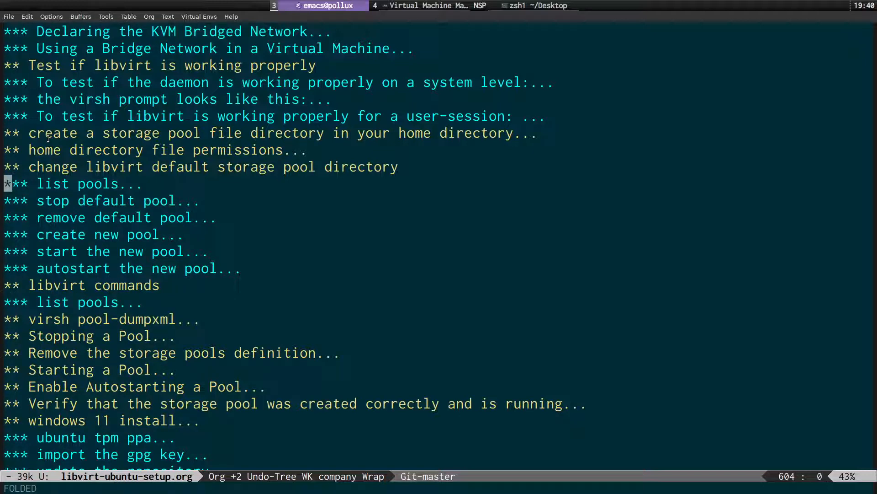
{"action": "key", "text": "Down"}
{"action": "key", "text": "Tab"}
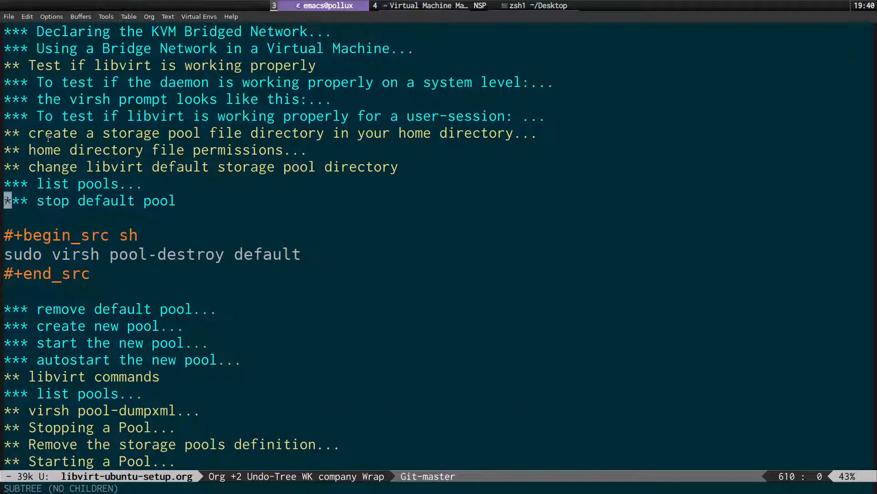
Look over the sudo virsh pool-destroy command in the stop default pool block.
{"action": "key", "text": "Down"}
{"action": "key", "text": "Down"}
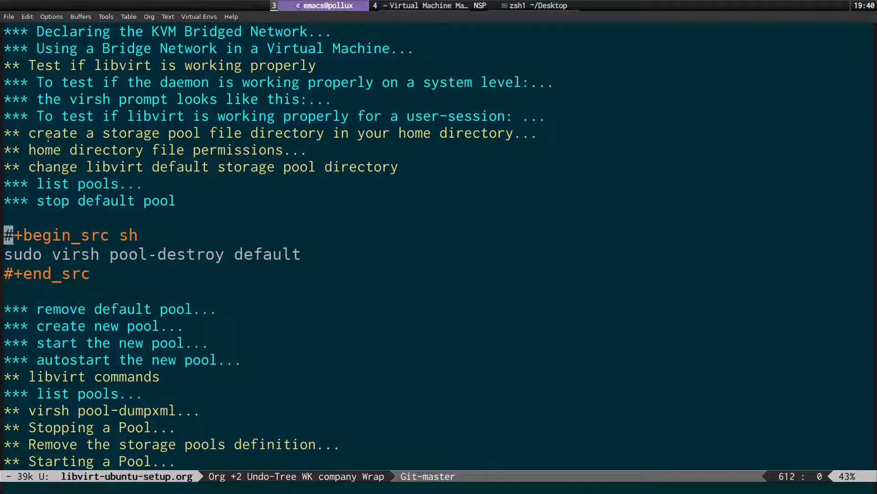
{"action": "key", "text": "Right"}
{"action": "key", "text": "Right"}
{"action": "key", "text": "Down"}
{"action": "key", "text": "Right"}
{"action": "key", "text": "Right"}
{"action": "key", "text": "Right"}
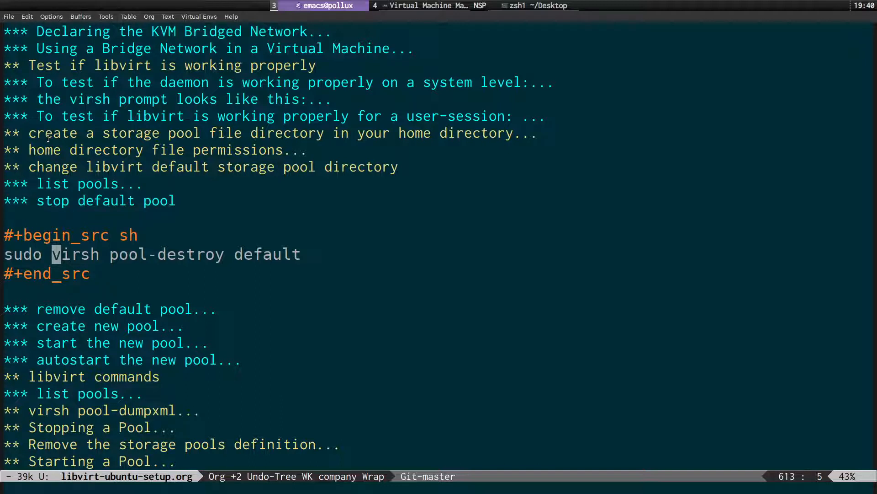
{"action": "key", "text": "b"}
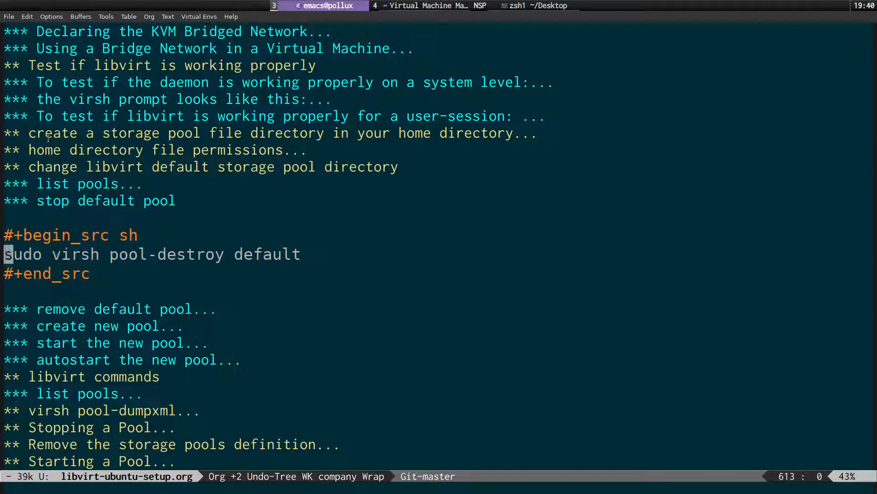
{"action": "key", "text": "w"}
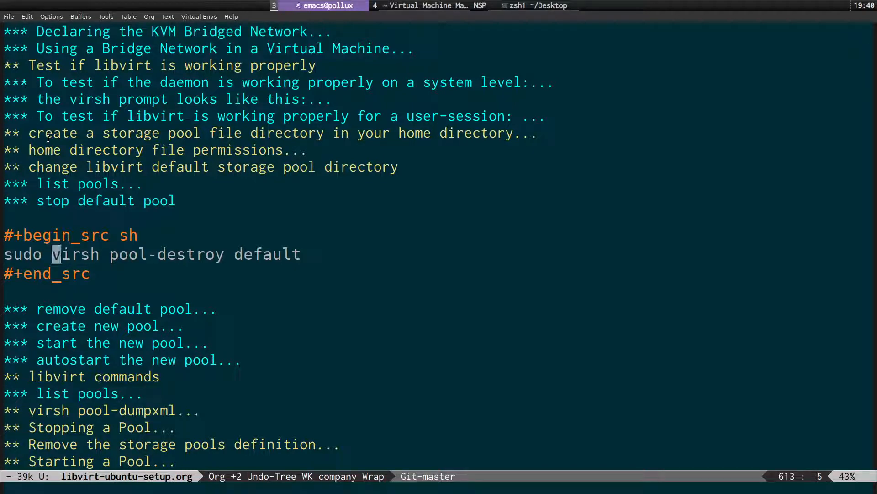
{"action": "key", "text": "b"}
Fold stop default pool and expand remove default pool to show pool-undefine default.
{"action": "key", "text": "k"}
{"action": "key", "text": "k"}
{"action": "key", "text": "k"}
{"action": "key", "text": "Tab"}
{"action": "key", "text": "j"}
{"action": "key", "text": "Tab"}
Review the pool-undefine default command, then fold remove default pool and unfold create new pool.
{"action": "key", "text": "j"}
{"action": "key", "text": "j"}
{"action": "key", "text": "j"}
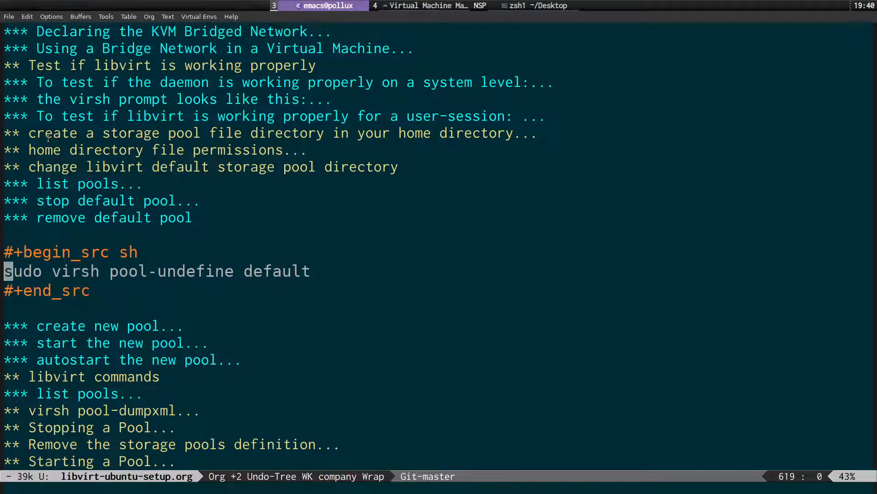
{"action": "key", "text": "w"}
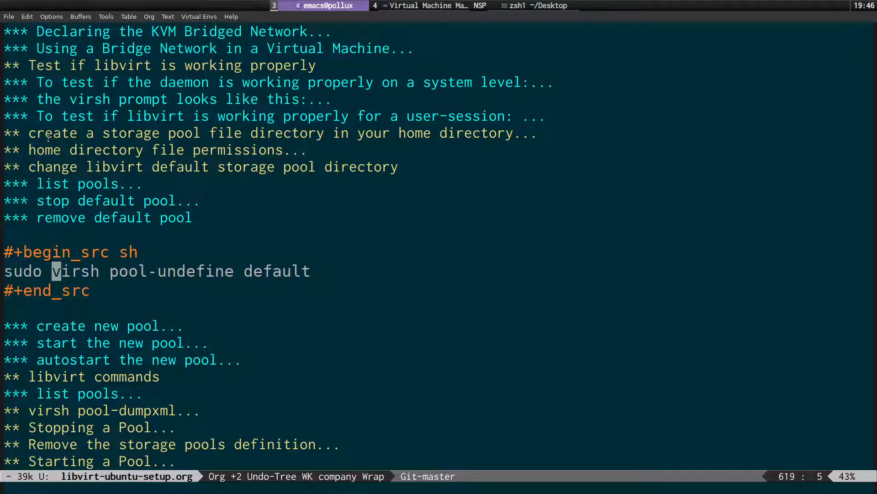
{"action": "key", "text": "ctrl+a"}
{"action": "key", "text": "Up"}
{"action": "key", "text": "Up"}
{"action": "key", "text": "Up"}
{"action": "key", "text": "Tab"}
{"action": "key", "text": "Down"}
{"action": "key", "text": "Tab"}
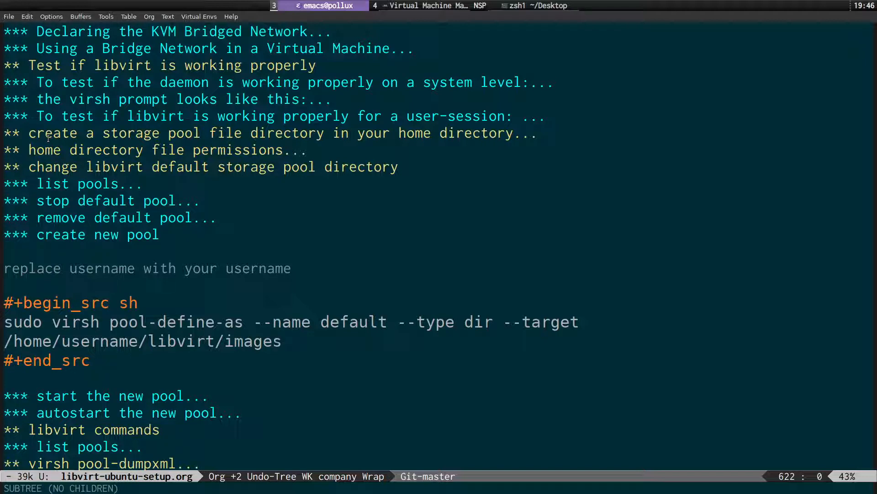
Go through pool-define-as options --name default, --type dir and --target, then bring up the terminal.
{"action": "key", "text": "Down"}
{"action": "key", "text": "Down"}
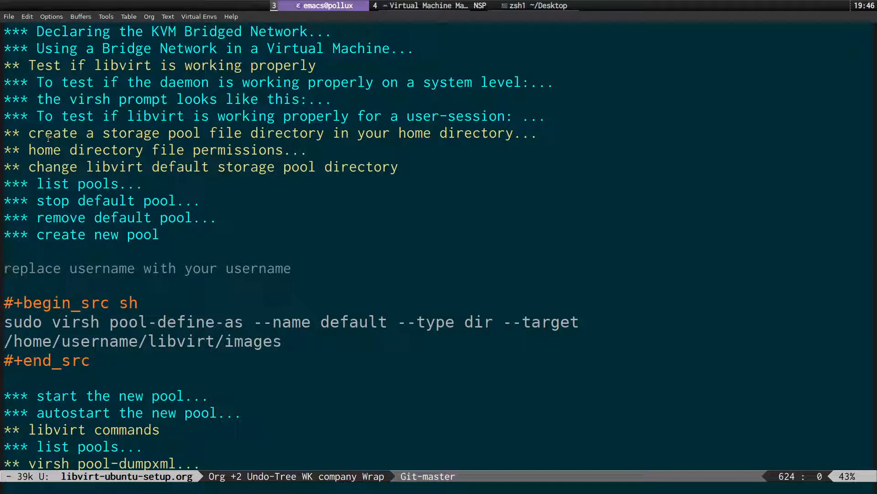
{"action": "key", "text": "Down"}
{"action": "key", "text": "Down"}
{"action": "key", "text": "Down"}
{"action": "key", "text": "w"}
{"action": "key", "text": "l"}
{"action": "key", "text": "l"}
{"action": "key", "text": "l"}
{"action": "key", "text": "l"}
{"action": "key", "text": "l"}
{"action": "key", "text": "l"}
{"action": "key", "text": "l"}
{"action": "key", "text": "l"}
{"action": "key", "text": "l"}
{"action": "key", "text": "l"}
{"action": "key", "text": "l"}
{"action": "key", "text": "l"}
{"action": "key", "text": "l"}
{"action": "key", "text": "l"}
{"action": "key", "text": "l"}
{"action": "key", "text": "l"}
{"action": "key", "text": "l"}
{"action": "key", "text": "l"}
{"action": "key", "text": "l"}
{"action": "key", "text": "l"}
{"action": "key", "text": "l"}
{"action": "key", "text": "l"}
{"action": "key", "text": "l"}
{"action": "key", "text": "l"}
{"action": "key", "text": "l"}
{"action": "key", "text": "l"}
{"action": "key", "text": "l"}
{"action": "key", "text": "l"}
{"action": "key", "text": "l"}
{"action": "key", "text": "l"}
{"action": "key", "text": "Left"}
{"action": "key", "text": "Right"}
{"action": "key", "text": "Right"}
{"action": "key", "text": "Right"}
{"action": "key", "text": "Right"}
{"action": "key", "text": "Right"}
{"action": "key", "text": "Right"}
{"action": "key", "text": "Right"}
{"action": "key", "text": "Right"}
{"action": "key", "text": "Right"}
{"action": "key", "text": "Right"}
{"action": "key", "text": "Right"}
{"action": "key", "text": "Down"}
{"action": "key", "text": "Left"}
{"action": "key", "text": "Left"}
{"action": "key", "text": "Left"}
{"action": "key", "text": "Up"}
{"action": "key", "text": "Up"}
{"action": "key", "text": "Left"}
{"action": "key", "text": "Left"}
{"action": "key", "text": "Left"}
{"action": "key", "text": "Left"}
{"action": "key", "text": "Right"}
{"action": "key", "text": "Right"}
{"action": "key", "text": "Right"}
{"action": "key", "text": "Right"}
{"action": "key", "text": "Right"}
{"action": "key", "text": "Right"}
{"action": "key", "text": "Right"}
{"action": "key", "text": "Right"}
{"action": "key", "text": "Right"}
{"action": "key", "text": "Right"}
{"action": "key", "text": "Right"}
{"action": "key", "text": "Right"}
{"action": "key", "text": "Right"}
{"action": "key", "text": "super+s"}
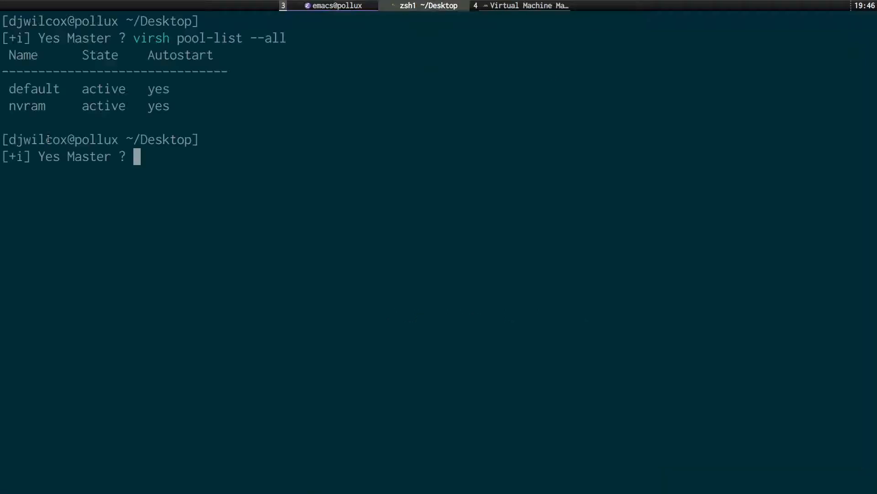
Clear the terminal and run ls -l ~/libvirt/images, listing both ISOs and windows-11.qcow2.
{"action": "key", "text": "ctrl+l"}
{"action": "type", "text": "ls -l"}
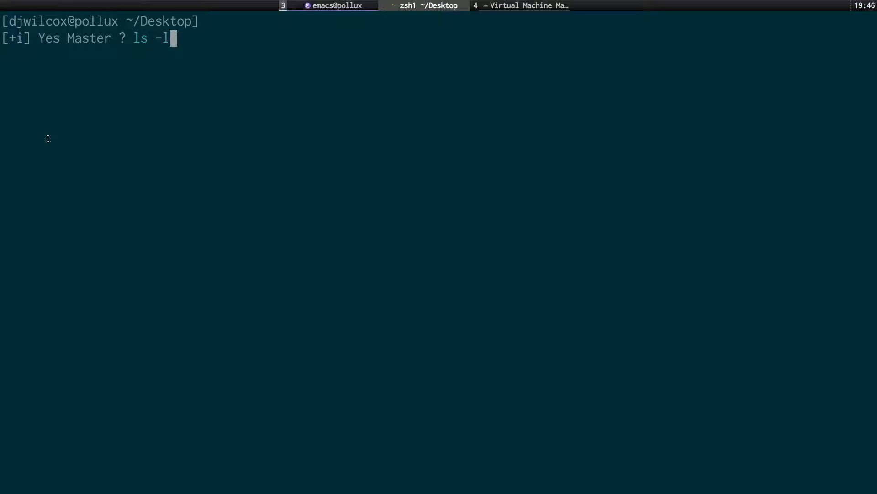
{"action": "type", "text": " ~/lib"}
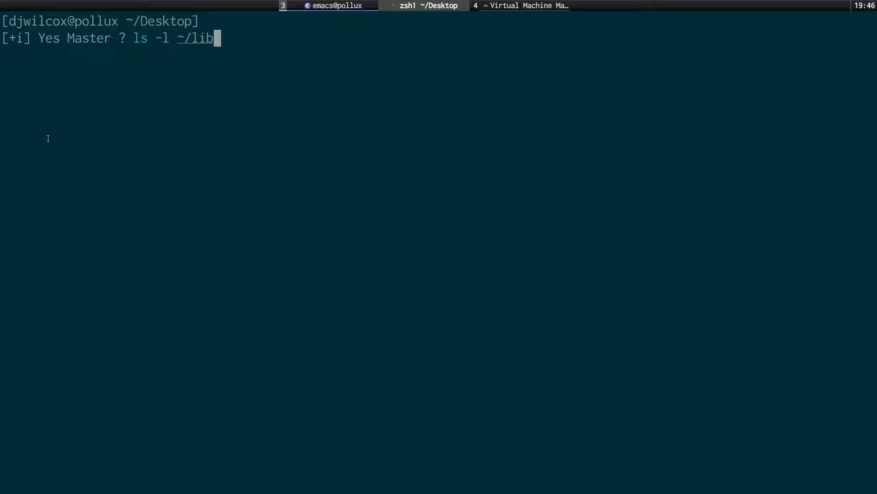
{"action": "key", "text": "Escape"}
{"action": "key", "text": "a"}
{"action": "key", "text": "Tab"}
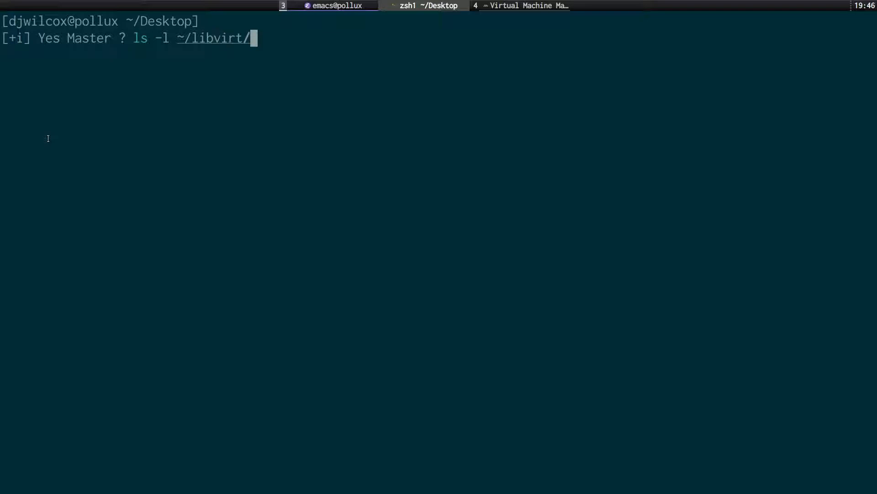
{"action": "type", "text": "im"}
{"action": "key", "text": "Tab"}
{"action": "key", "text": "Return"}
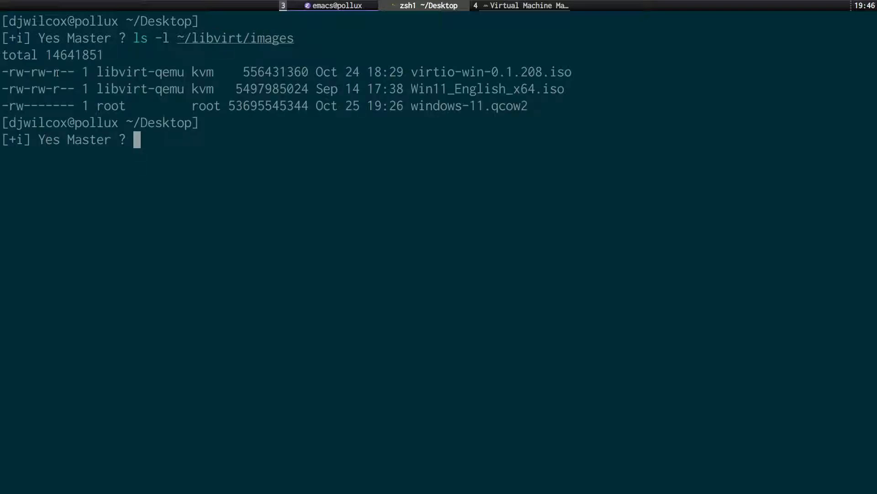
{"action": "left_click_drag", "start_coordinate": [174, 39], "coordinate": [297, 39]}
{"action": "left_click", "coordinate": [242, 130]}
Hide the terminal and fold the create new pool section of the notes.
{"action": "key", "text": "super+s"}
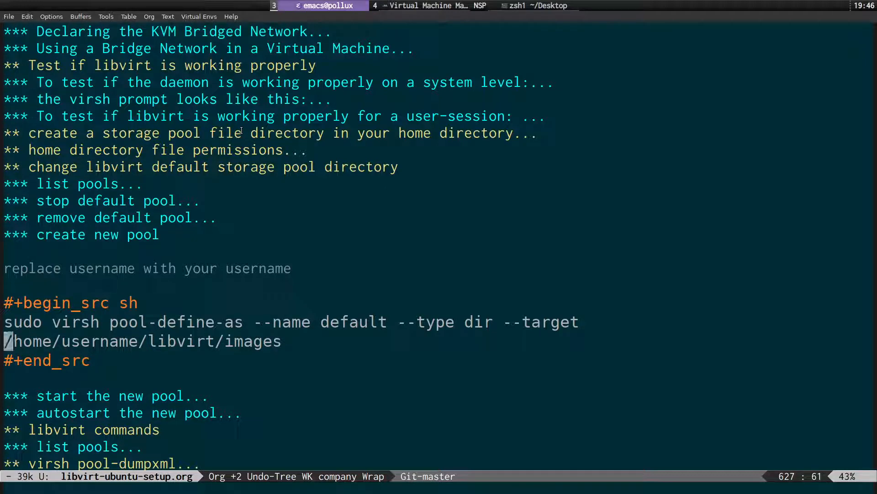
{"action": "key", "text": "Up"}
{"action": "key", "text": "Up"}
{"action": "key", "text": "Up"}
{"action": "key", "text": "Up"}
{"action": "key", "text": "Up"}
{"action": "key", "text": "Up"}
{"action": "key", "text": "Home"}
{"action": "key", "text": "Tab"}
Expand 'start the new pool', review its virsh pool-start command, then fold it again.
{"action": "key", "text": "Down"}
{"action": "key", "text": "Tab"}
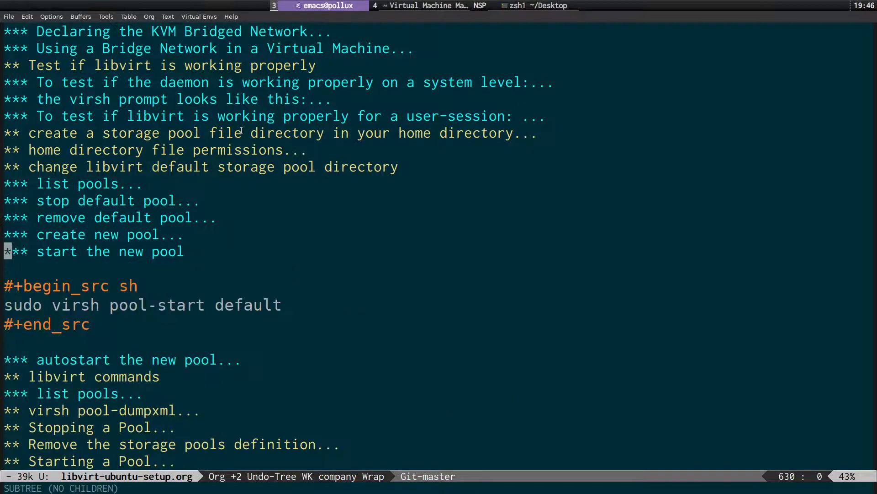
{"action": "key", "text": "Down"}
{"action": "key", "text": "Down"}
{"action": "key", "text": "Down"}
{"action": "key", "text": "Right"}
{"action": "key", "text": "Right"}
{"action": "key", "text": "Right"}
{"action": "key", "text": "Right"}
{"action": "key", "text": "Right"}
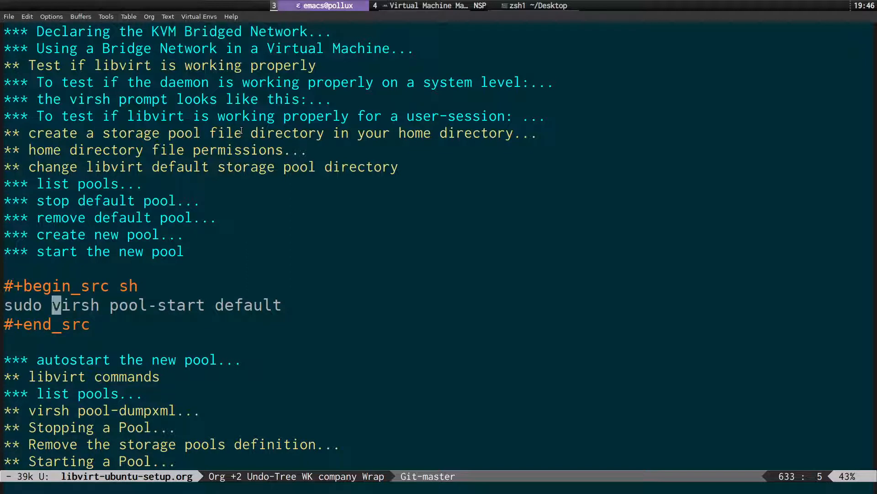
{"action": "key", "text": "ctrl+a"}
{"action": "key", "text": "Up"}
{"action": "key", "text": "Up"}
{"action": "key", "text": "Tab"}
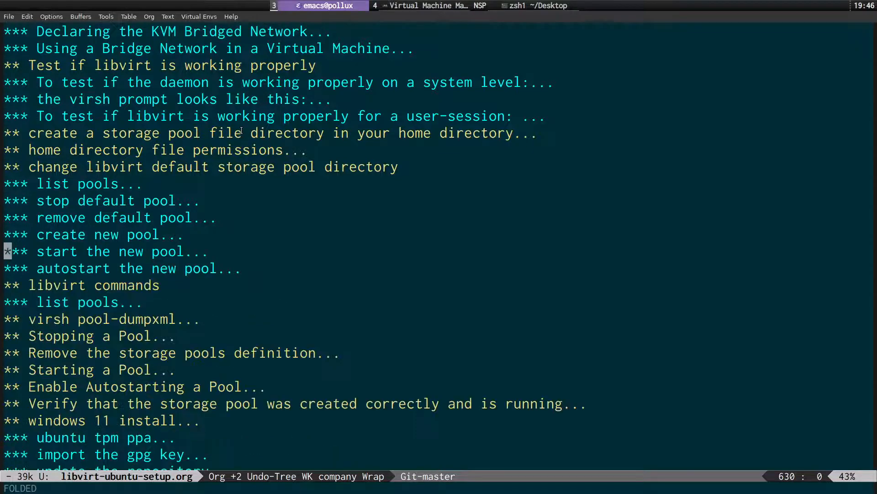
Expand 'autostart the new pool', read its virsh pool-autostart command, fold it, and move down to Stopping a Pool.
{"action": "key", "text": "Down"}
{"action": "key", "text": "Tab"}
{"action": "key", "text": "Down"}
{"action": "key", "text": "Down"}
{"action": "key", "text": "Down"}
{"action": "key", "text": "Right"}
{"action": "key", "text": "Right"}
{"action": "key", "text": "Right"}
{"action": "key", "text": "Right"}
{"action": "key", "text": "Right"}
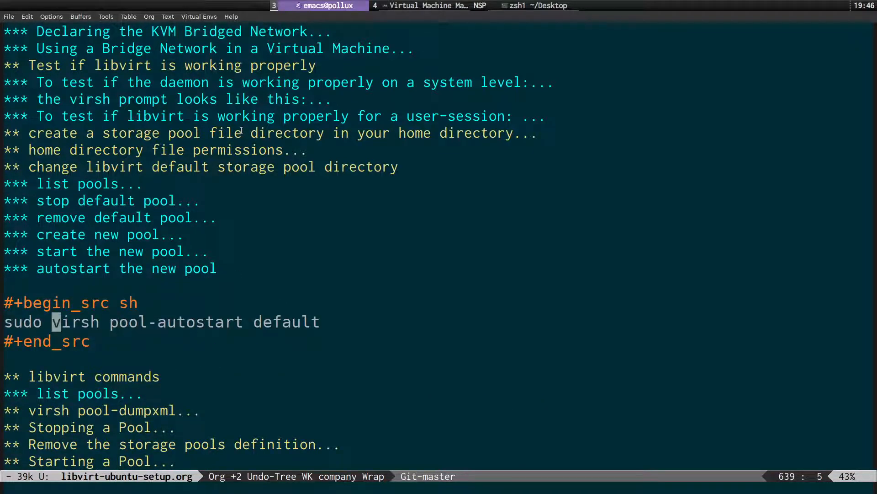
{"action": "key", "text": "Right"}
{"action": "key", "text": "Right"}
{"action": "key", "text": "Right"}
{"action": "key", "text": "Right"}
{"action": "key", "text": "Right"}
{"action": "key", "text": "Right"}
{"action": "key", "text": "Right"}
{"action": "key", "text": "Right"}
{"action": "key", "text": "Right"}
{"action": "key", "text": "Right"}
{"action": "key", "text": "Right"}
{"action": "key", "text": "ctrl+a"}
{"action": "key", "text": "Up"}
{"action": "key", "text": "Up"}
{"action": "key", "text": "Up"}
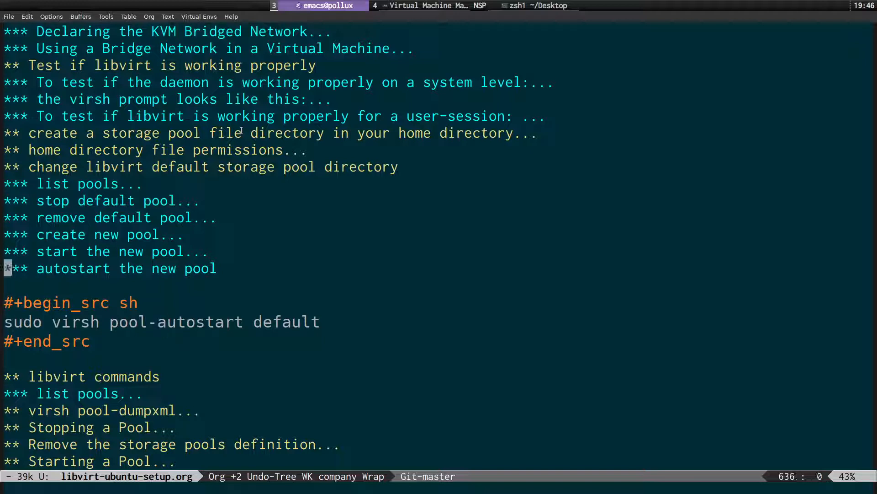
{"action": "key", "text": "Tab"}
{"action": "key", "text": "Down"}
{"action": "key", "text": "Down"}
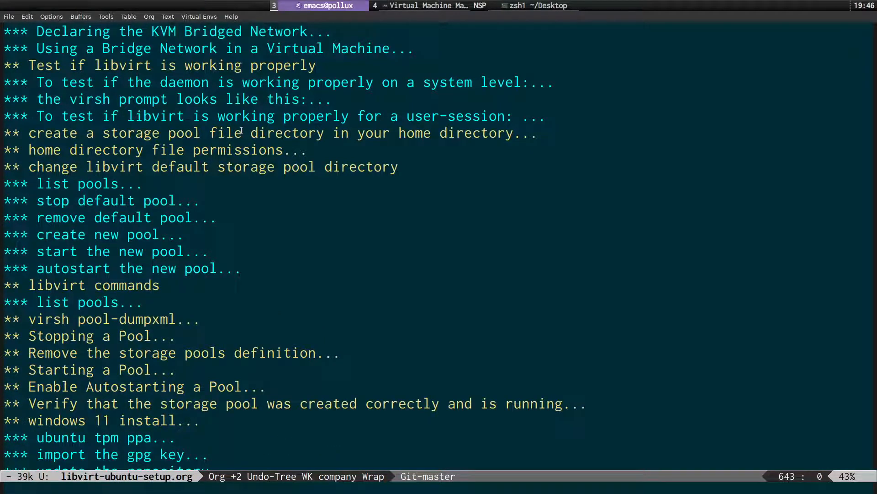
{"action": "key", "text": "Down"}
{"action": "key", "text": "Down"}
{"action": "key", "text": "Down"}
{"action": "key", "text": "Down"}
{"action": "key", "text": "Down"}
{"action": "key", "text": "Down"}
{"action": "key", "text": "Down"}
{"action": "key", "text": "Down"}
{"action": "key", "text": "Down"}
{"action": "key", "text": "Down"}
{"action": "key", "text": "Down"}
{"action": "key", "text": "Down"}
{"action": "key", "text": "Down"}
{"action": "key", "text": "Down"}
{"action": "key", "text": "Down"}
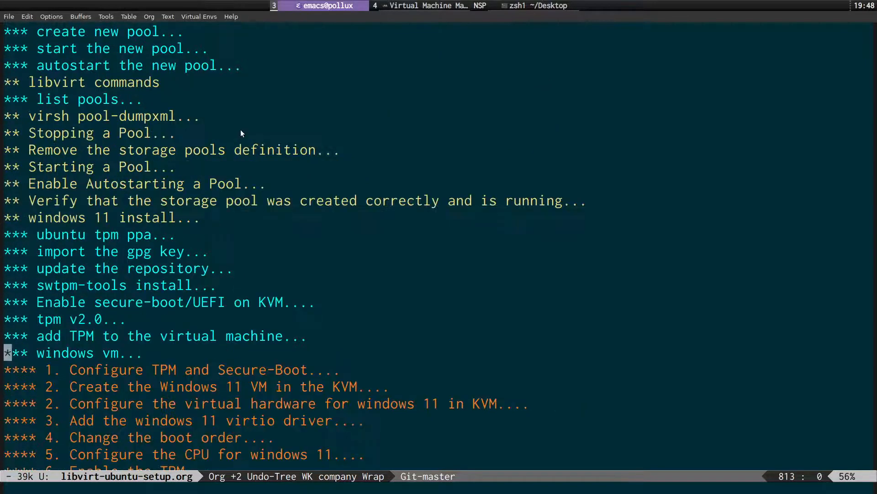
Cycle the '** windows 11 install' heading to CHILDREN view and move to its virtio-win.iso download line.
{"action": "key", "text": "Up"}
{"action": "key", "text": "Up"}
{"action": "key", "text": "Up"}
{"action": "key", "text": "Up"}
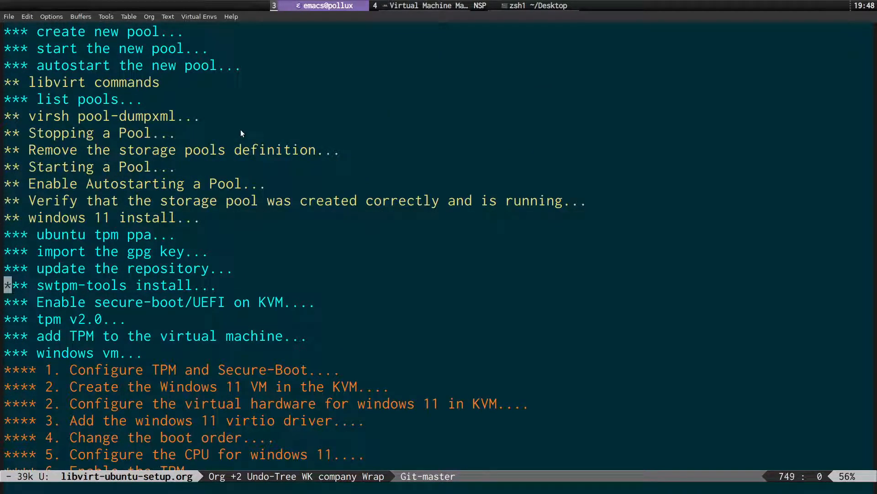
{"action": "key", "text": "Down"}
{"action": "key", "text": "Down"}
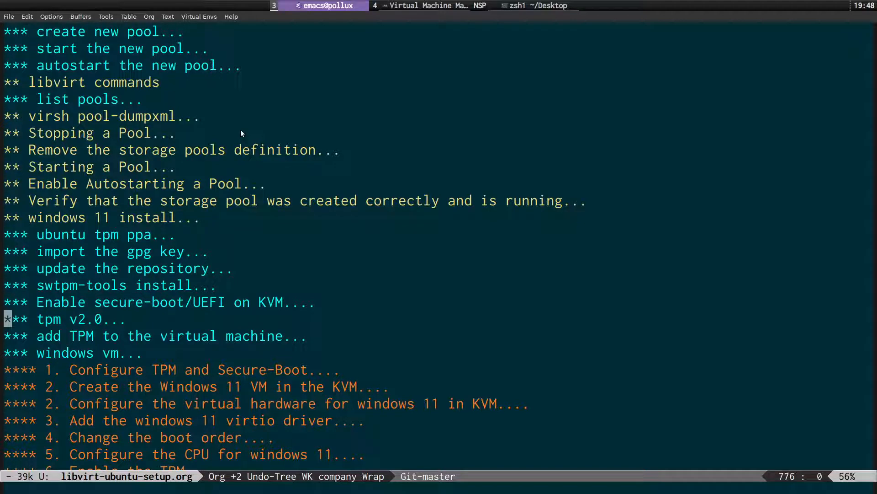
{"action": "key", "text": "Up"}
{"action": "key", "text": "Up"}
{"action": "key", "text": "Up"}
{"action": "key", "text": "Up"}
{"action": "key", "text": "Up"}
{"action": "key", "text": "Up"}
{"action": "key", "text": "Tab"}
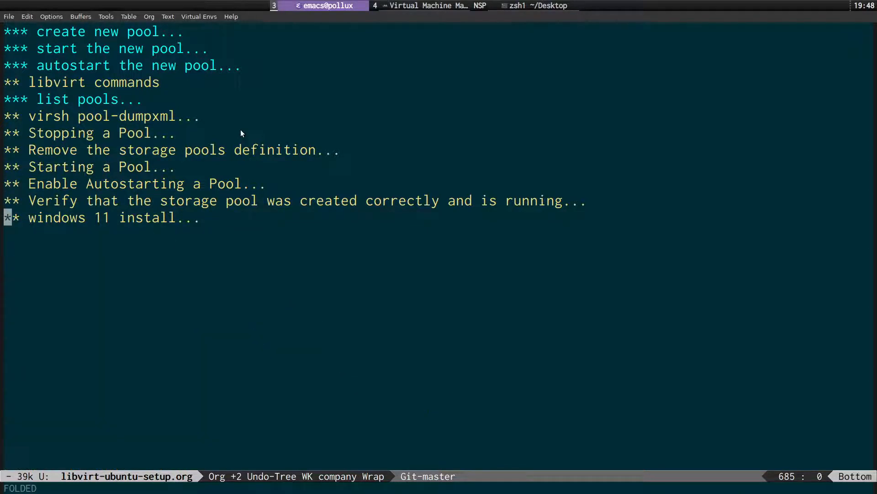
{"action": "key", "text": "Tab"}
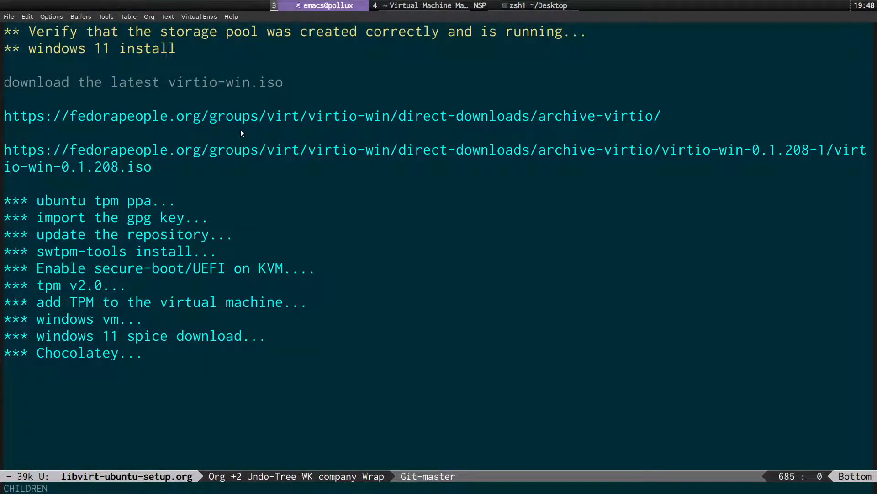
{"action": "key", "text": "Down"}
{"action": "key", "text": "Down"}
In the virtio-win tab, browse direct-downloads and the latest-virtio folder, then glance back at the notes.
{"action": "key", "text": "super+2"}
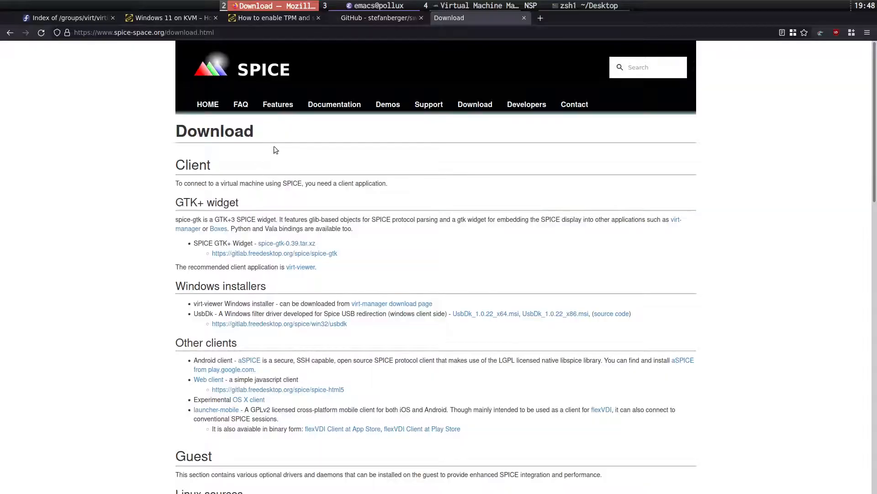
{"action": "left_click", "coordinate": [82, 20]}
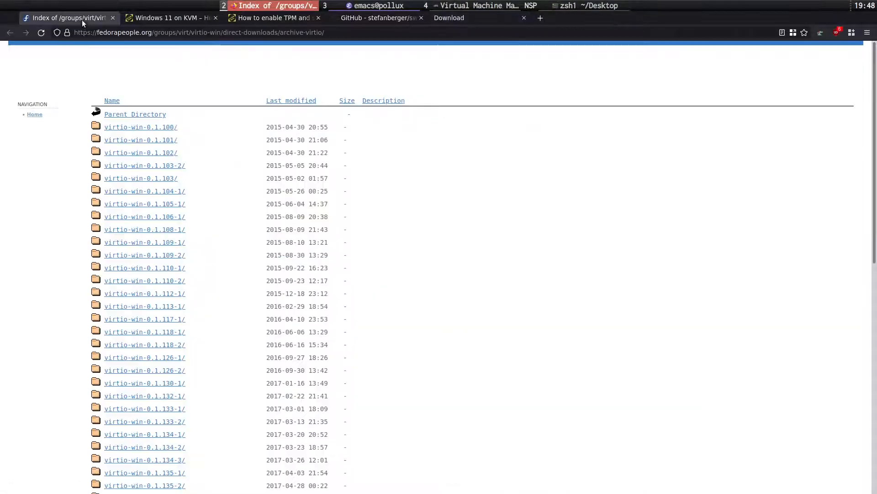
{"action": "left_click", "coordinate": [137, 114]}
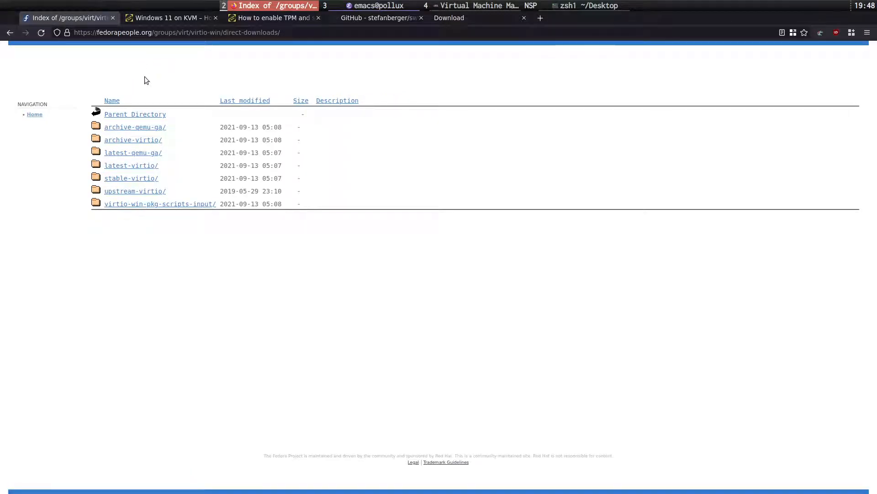
{"action": "left_click", "coordinate": [154, 165]}
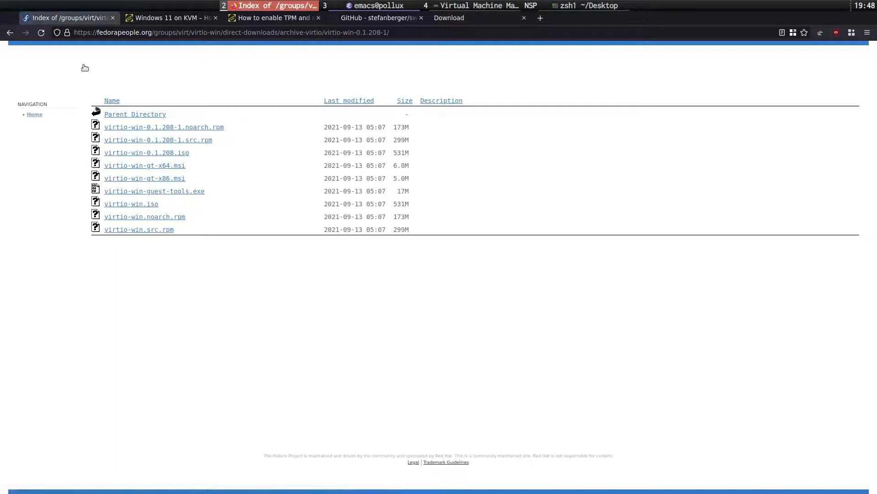
{"action": "left_click", "coordinate": [11, 32]}
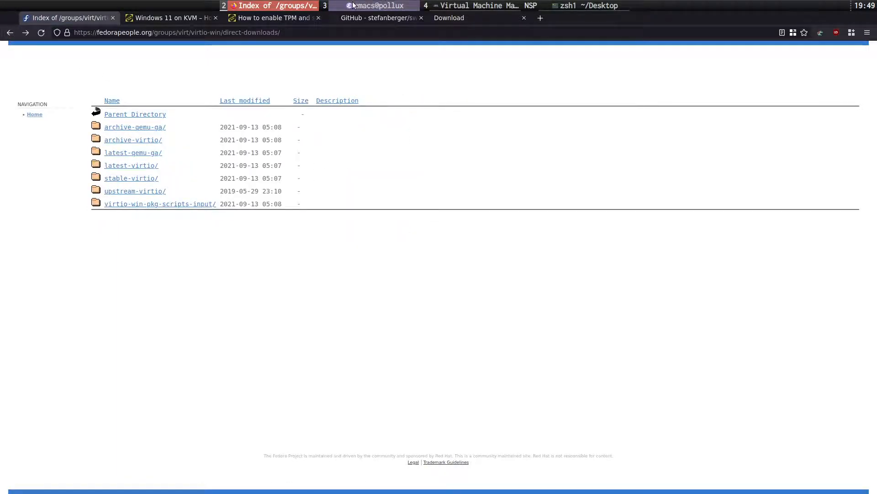
{"action": "key", "text": "super+3"}
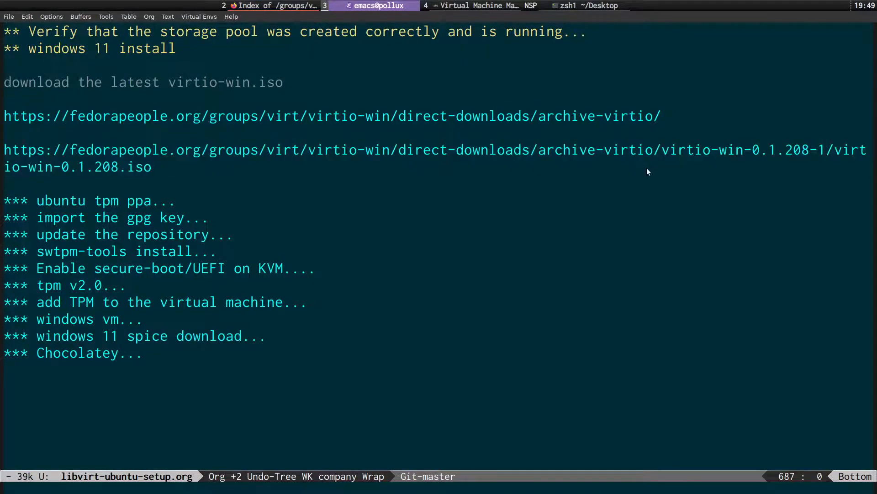
Open archive-virtio/virtio-win-0.1.208-1/ in the browser, then switch back to the Emacs notes.
{"action": "key", "text": "super+2"}
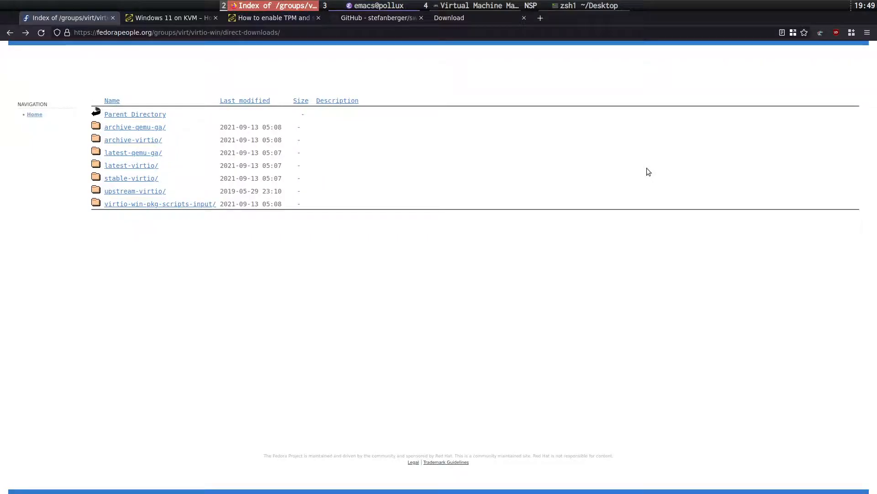
{"action": "left_click", "coordinate": [138, 144]}
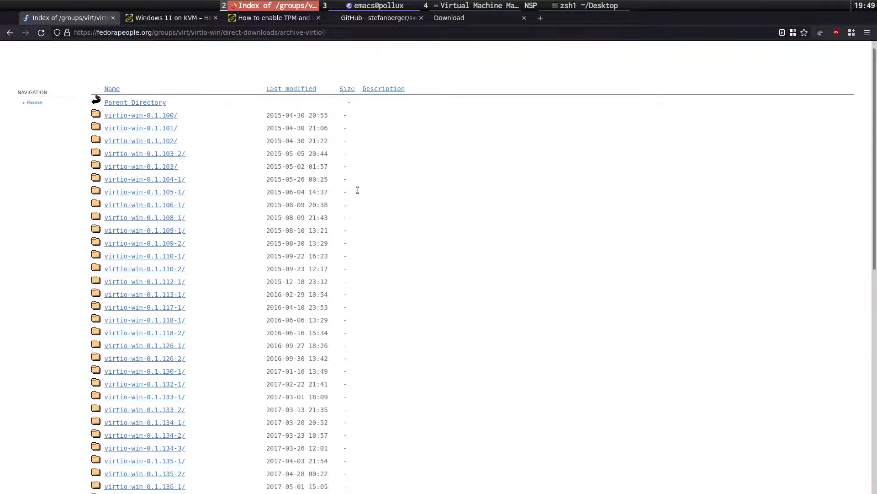
{"action": "scroll", "coordinate": [361, 194], "scroll_direction": "down", "scroll_amount": 5}
{"action": "scroll", "coordinate": [365, 197], "scroll_direction": "down", "scroll_amount": 5}
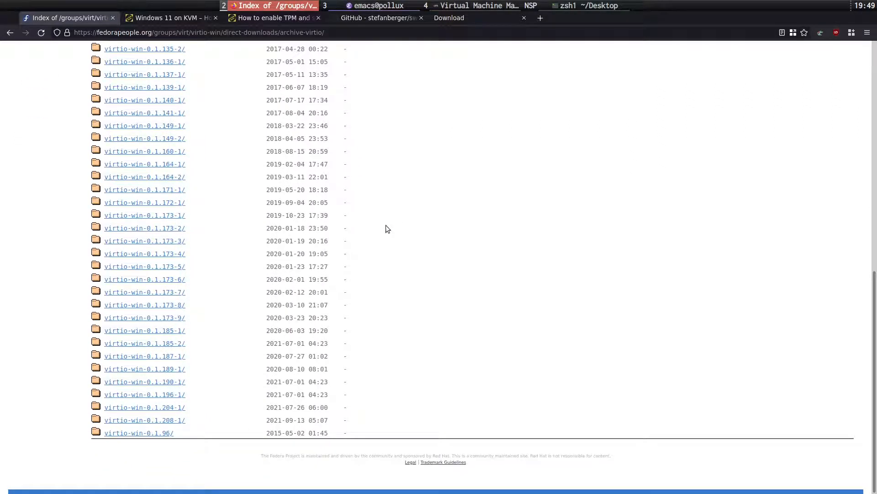
{"action": "left_click", "coordinate": [179, 420]}
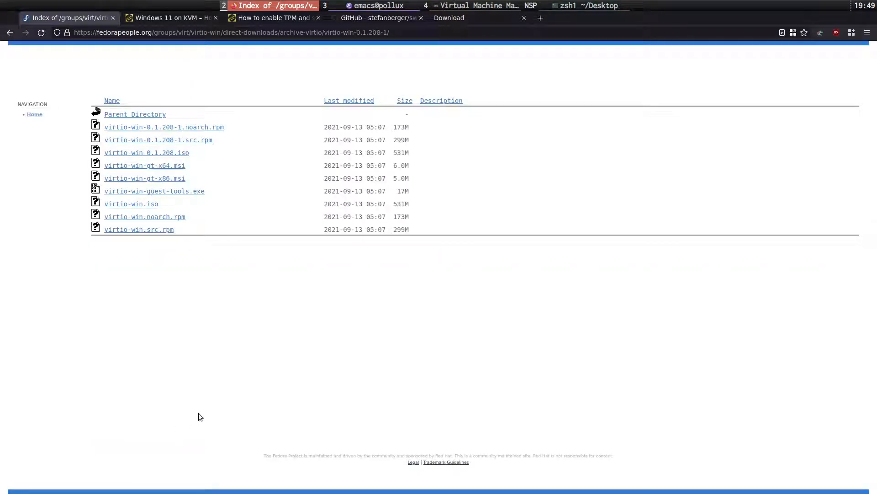
{"action": "key", "text": "super+3"}
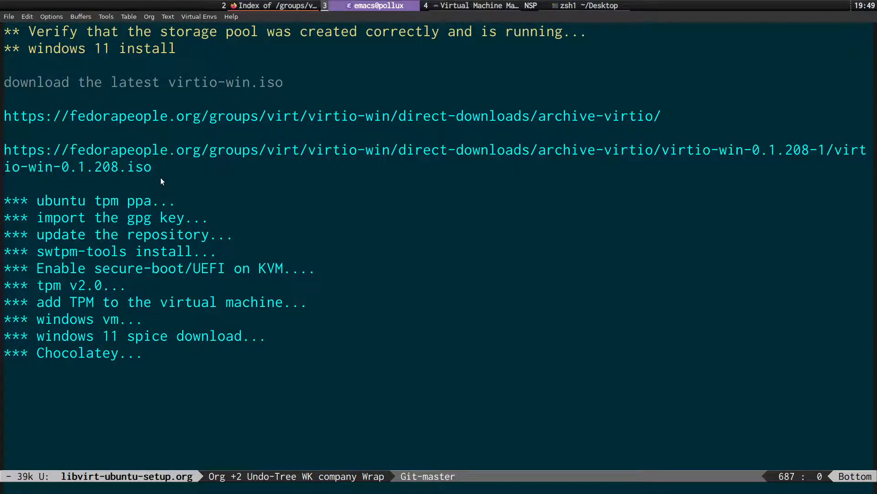
{"action": "key", "text": "super+2"}
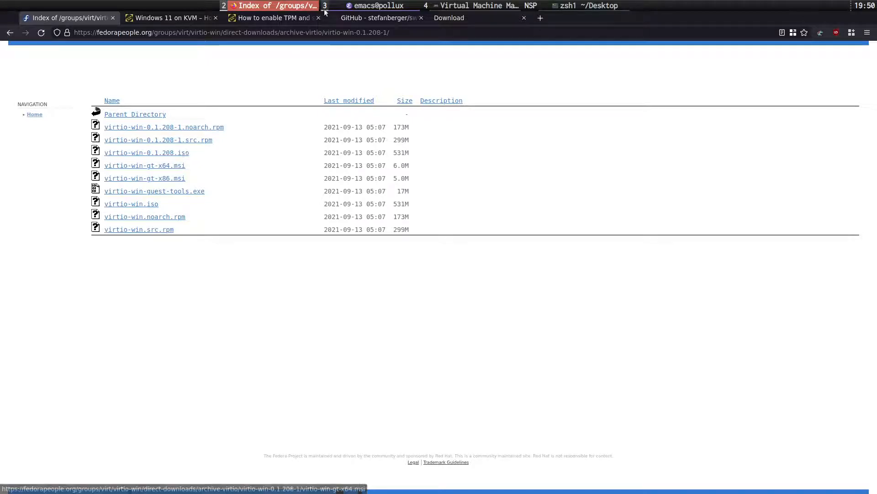
{"action": "left_click", "coordinate": [339, 7]}
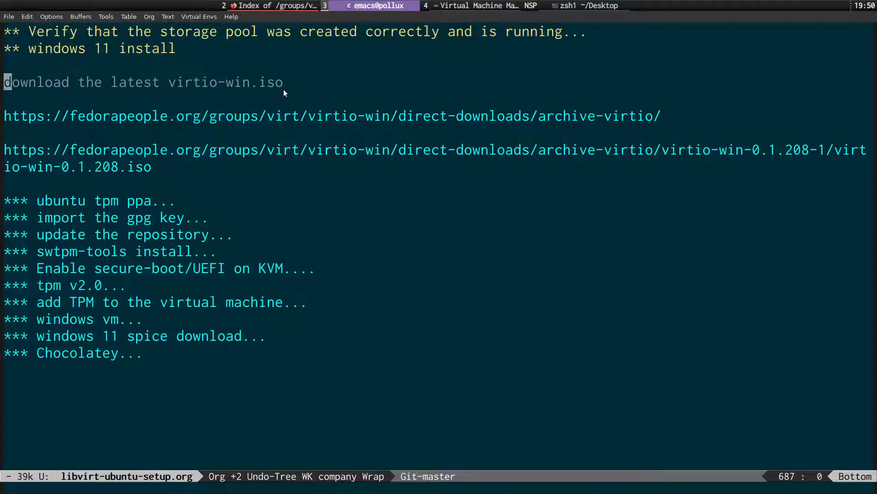
Refold windows 11 install to its children, expand '*** ubuntu tpm ppa', then return to Firefox.
{"action": "key", "text": "Up"}
{"action": "key", "text": "Up"}
{"action": "key", "text": "Tab"}
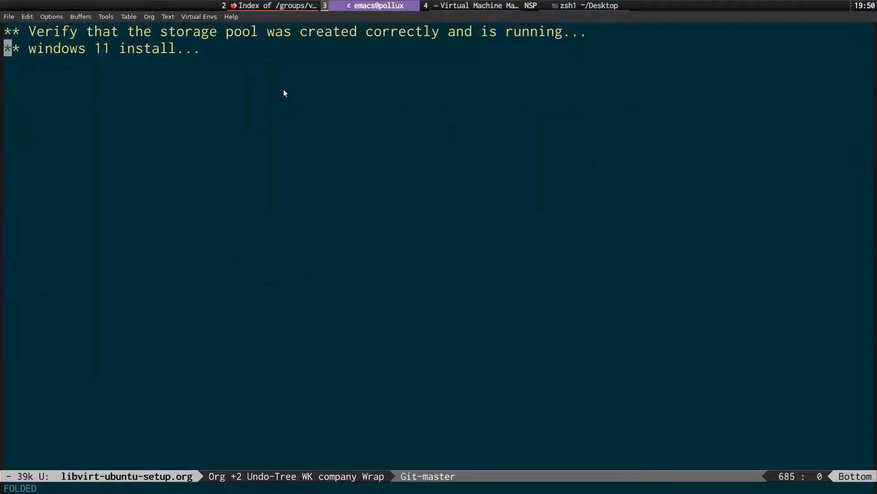
{"action": "key", "text": "Tab"}
{"action": "key", "text": "Down"}
{"action": "key", "text": "Down"}
{"action": "key", "text": "Down"}
{"action": "key", "text": "Down"}
{"action": "key", "text": "Down"}
{"action": "key", "text": "Down"}
{"action": "key", "text": "Down"}
{"action": "key", "text": "Down"}
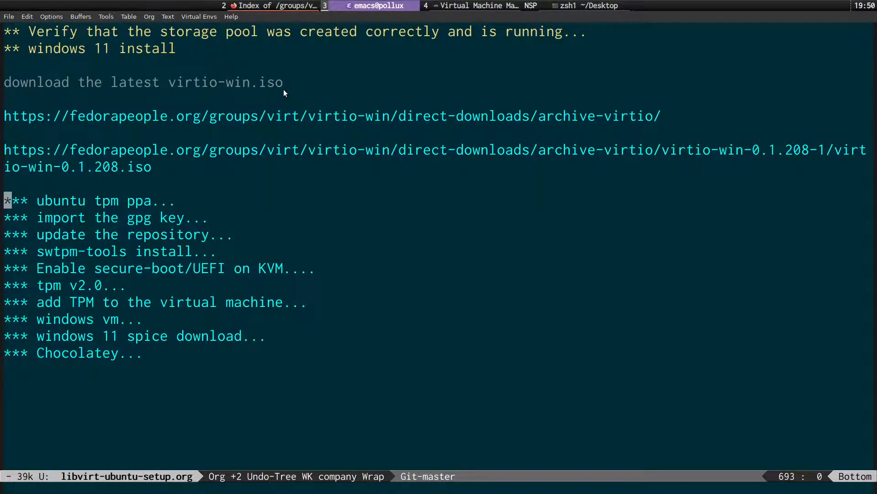
{"action": "key", "text": "Tab"}
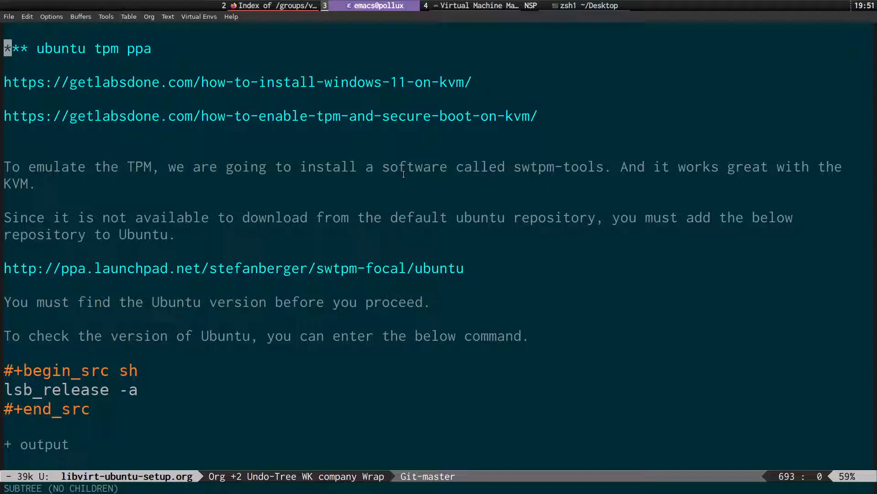
{"action": "key", "text": "super+2"}
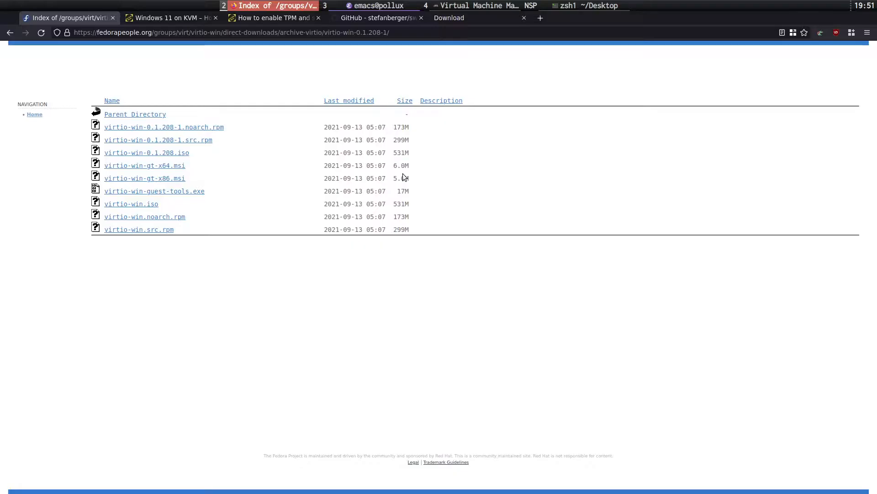
Open the stefanberger/swtpm GitHub Wiki and scroll to the Compile on Ubuntu (21.04) and Build Deb package sections.
{"action": "left_click", "coordinate": [396, 20]}
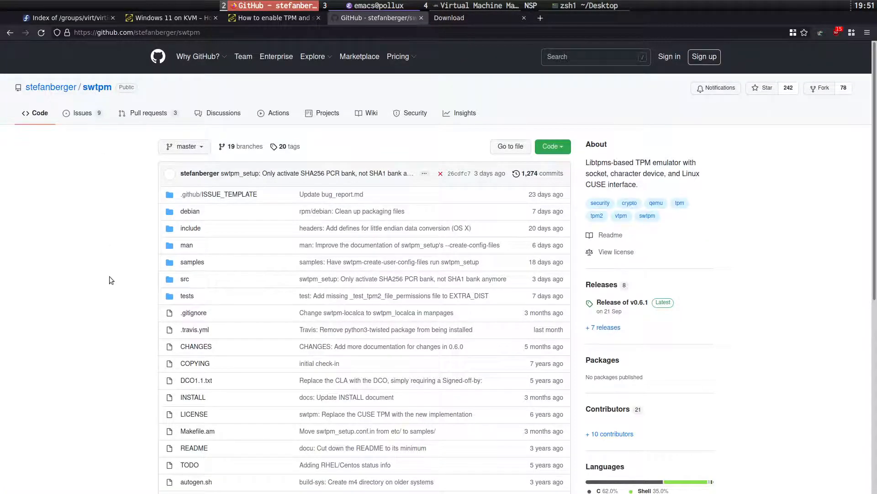
{"action": "scroll", "coordinate": [110, 280], "scroll_direction": "down", "scroll_amount": 3}
{"action": "scroll", "coordinate": [110, 280], "scroll_direction": "up", "scroll_amount": 3}
{"action": "left_click", "coordinate": [366, 113]}
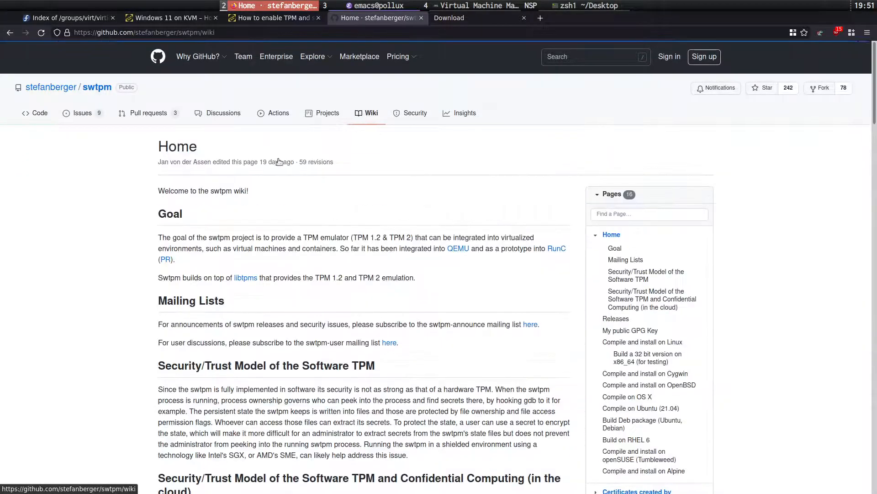
{"action": "scroll", "coordinate": [117, 305], "scroll_direction": "down", "scroll_amount": 10}
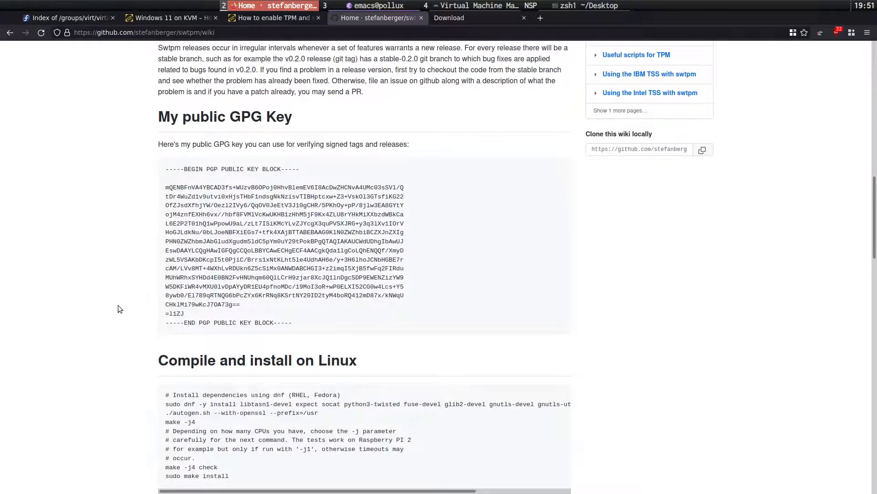
{"action": "scroll", "coordinate": [118, 305], "scroll_direction": "down", "scroll_amount": 6}
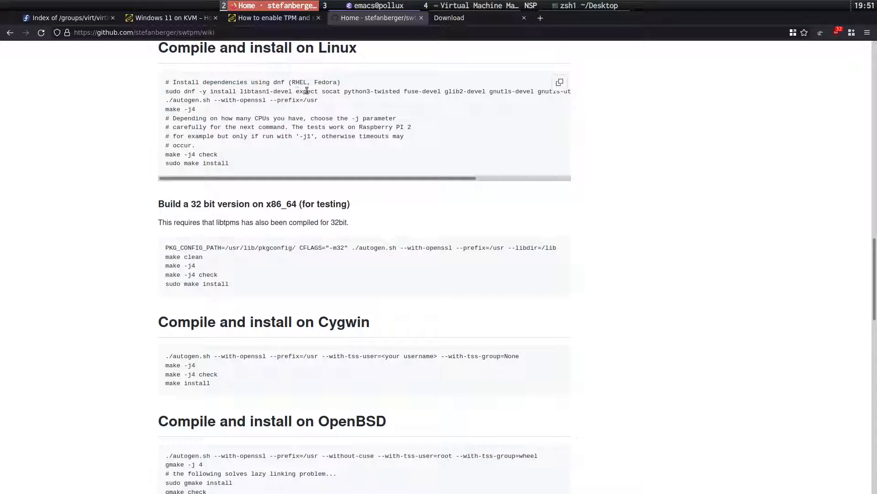
{"action": "scroll", "coordinate": [115, 215], "scroll_direction": "down", "scroll_amount": 4}
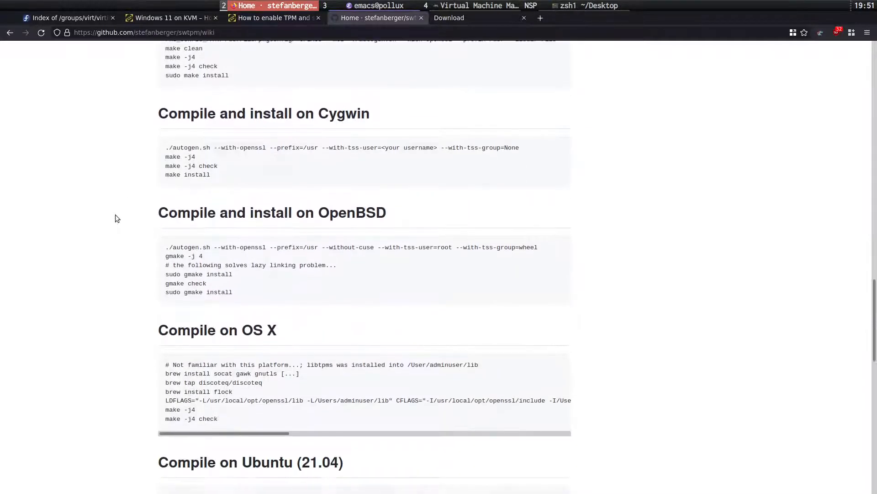
{"action": "scroll", "coordinate": [123, 201], "scroll_direction": "down", "scroll_amount": 1}
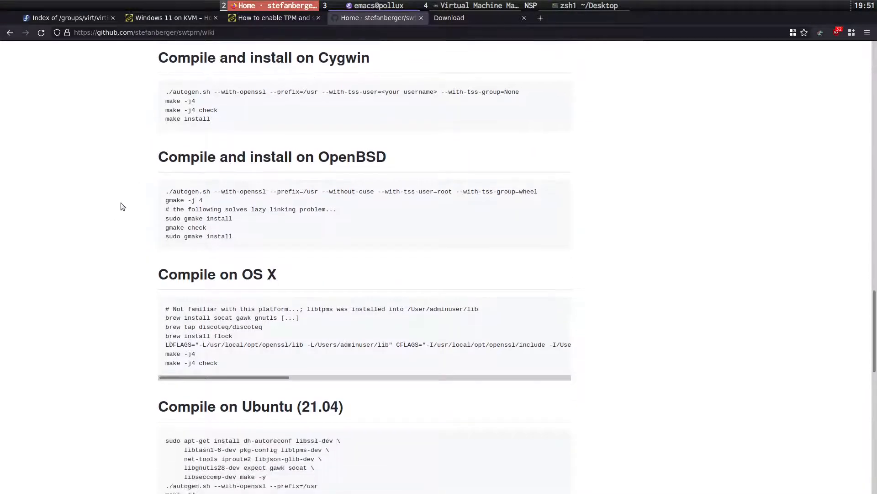
{"action": "scroll", "coordinate": [121, 203], "scroll_direction": "down", "scroll_amount": 1}
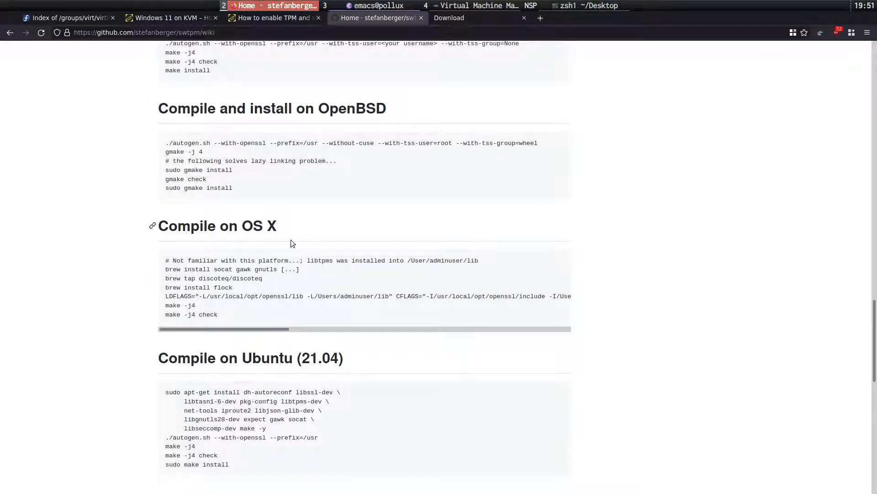
{"action": "scroll", "coordinate": [95, 256], "scroll_direction": "down", "scroll_amount": 6}
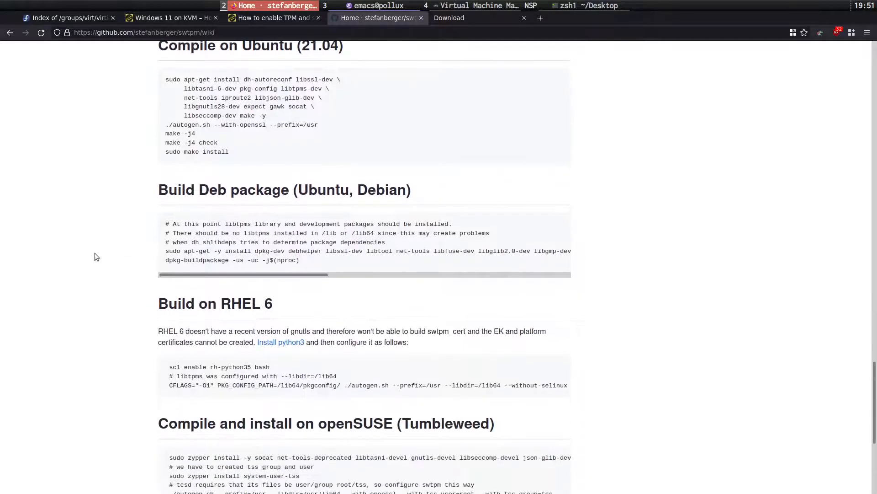
{"action": "scroll", "coordinate": [95, 256], "scroll_direction": "up", "scroll_amount": 1}
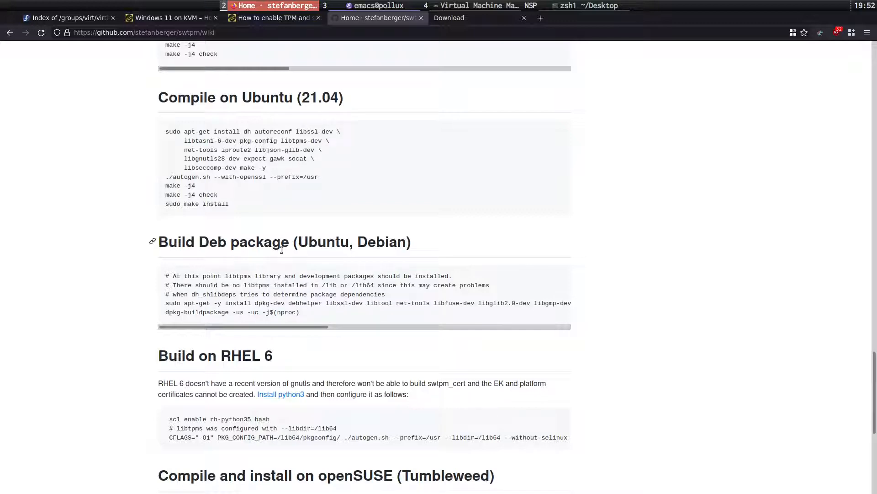
Scroll through the getlabsdone TPM and secure boot article, then return to the Emacs tpm notes' example output.
{"action": "left_click", "coordinate": [273, 18]}
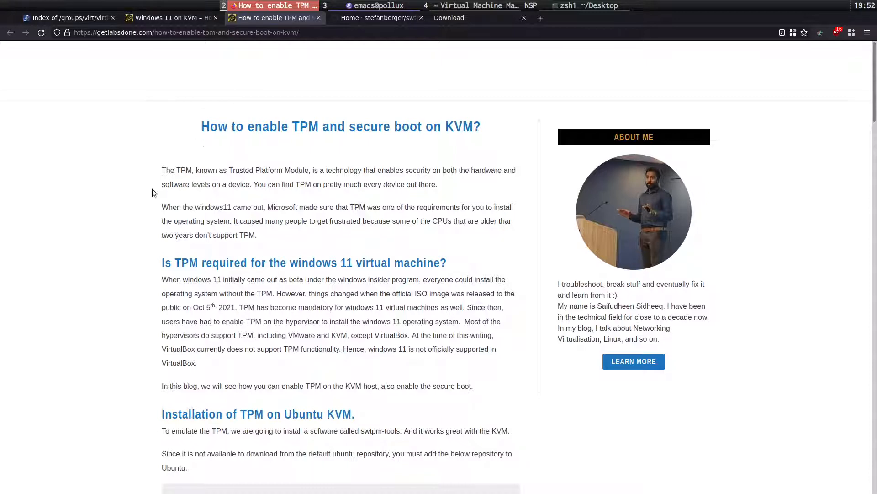
{"action": "scroll", "coordinate": [152, 193], "scroll_direction": "down", "scroll_amount": 2}
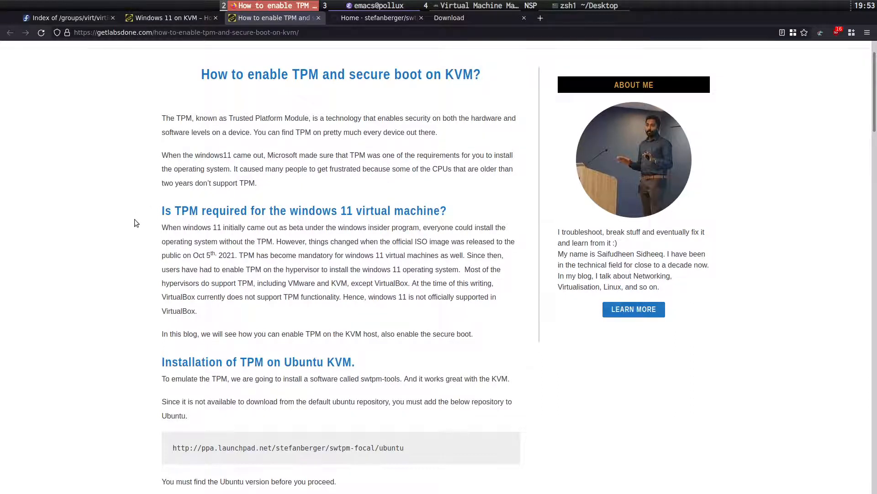
{"action": "scroll", "coordinate": [134, 218], "scroll_direction": "down", "scroll_amount": 6}
{"action": "scroll", "coordinate": [135, 226], "scroll_direction": "down", "scroll_amount": 4}
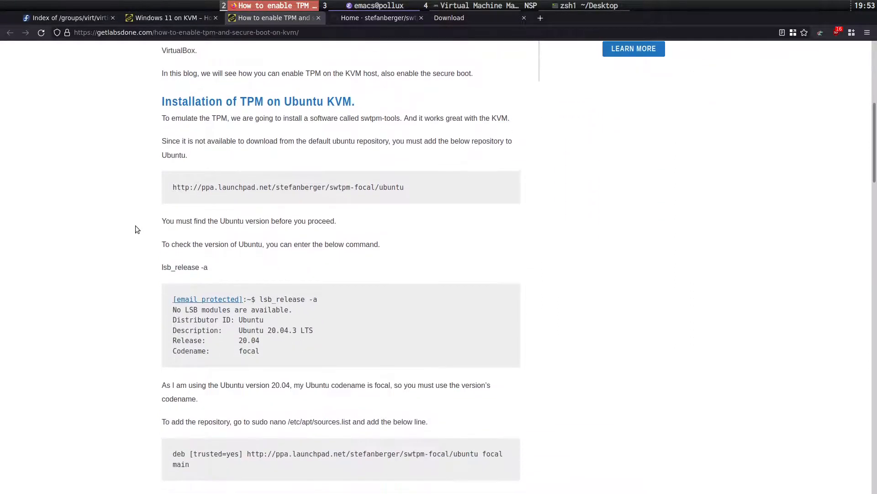
{"action": "scroll", "coordinate": [136, 227], "scroll_direction": "down", "scroll_amount": 2}
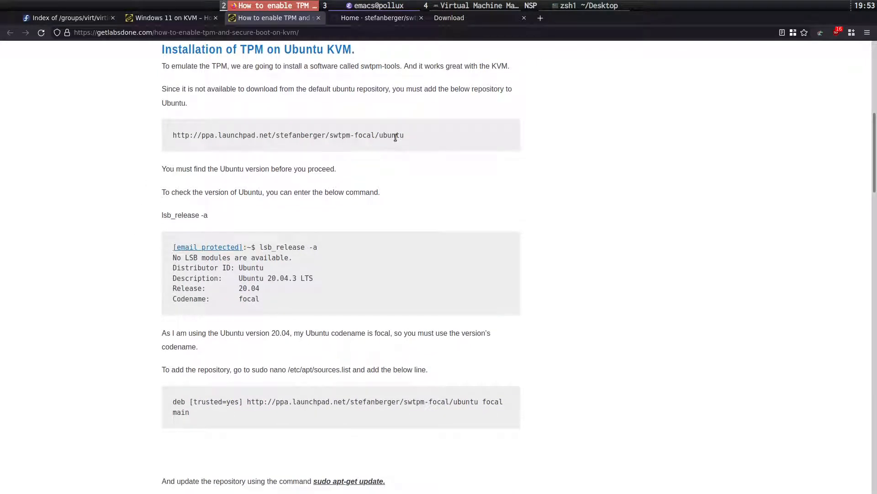
{"action": "key", "text": "super+3"}
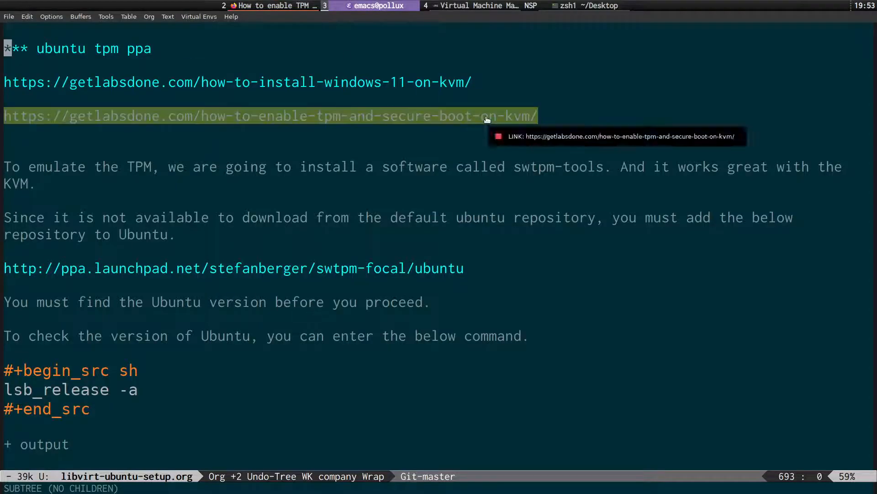
{"action": "key", "text": "Down"}
{"action": "key", "text": "Down"}
{"action": "key", "text": "Down"}
{"action": "key", "text": "Down"}
{"action": "key", "text": "Down"}
{"action": "key", "text": "Down"}
{"action": "key", "text": "Down"}
{"action": "key", "text": "Down"}
{"action": "key", "text": "Down"}
{"action": "key", "text": "Down"}
{"action": "key", "text": "Down"}
{"action": "key", "text": "Down"}
{"action": "key", "text": "Down"}
{"action": "key", "text": "Down"}
{"action": "key", "text": "Down"}
{"action": "key", "text": "Down"}
{"action": "key", "text": "Down"}
{"action": "key", "text": "Down"}
{"action": "key", "text": "Down"}
{"action": "key", "text": "Down"}
{"action": "key", "text": "Down"}
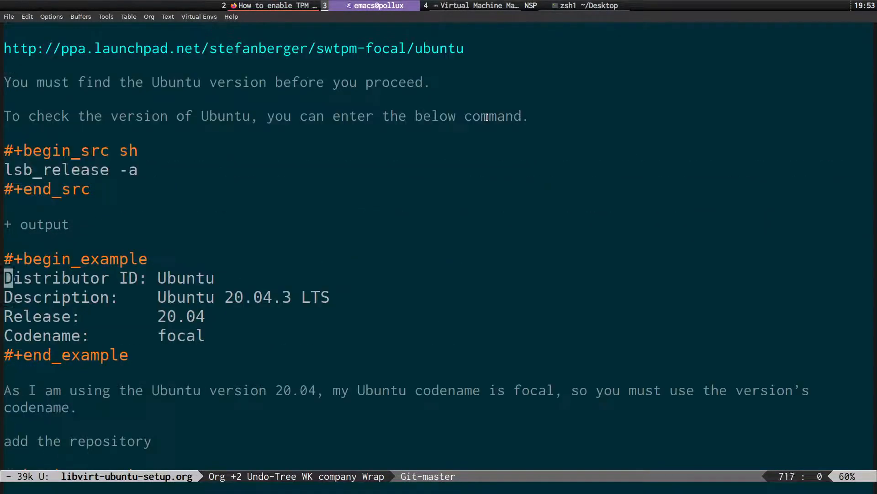
{"action": "key", "text": "Down"}
Select and yank the lsb_release -a command from the Emacs notes.
{"action": "key", "text": "Up"}
{"action": "key", "text": "Up"}
{"action": "key", "text": "Up"}
{"action": "key", "text": "Up"}
{"action": "key", "text": "Up"}
{"action": "key", "text": "Up"}
{"action": "key", "text": "k"}
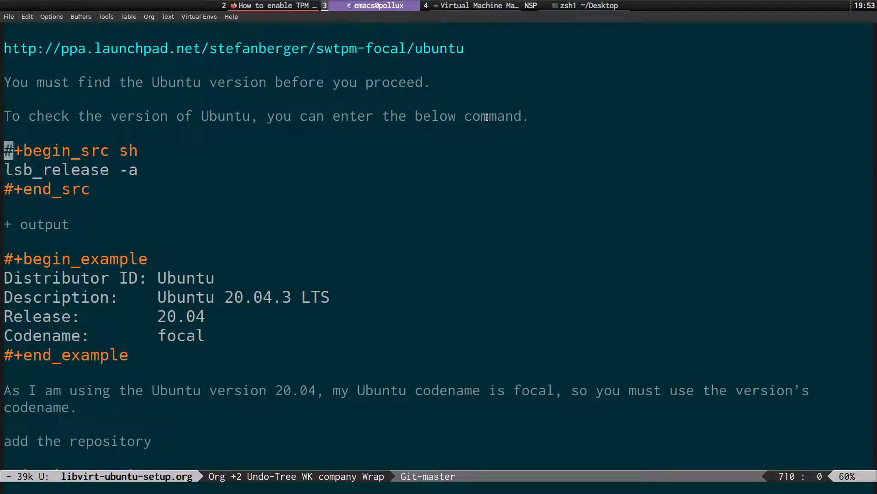
{"action": "key", "text": "j"}
{"action": "key", "text": "v"}
{"action": "key", "text": "dollar"}
{"action": "key", "text": "ctrl+c"}
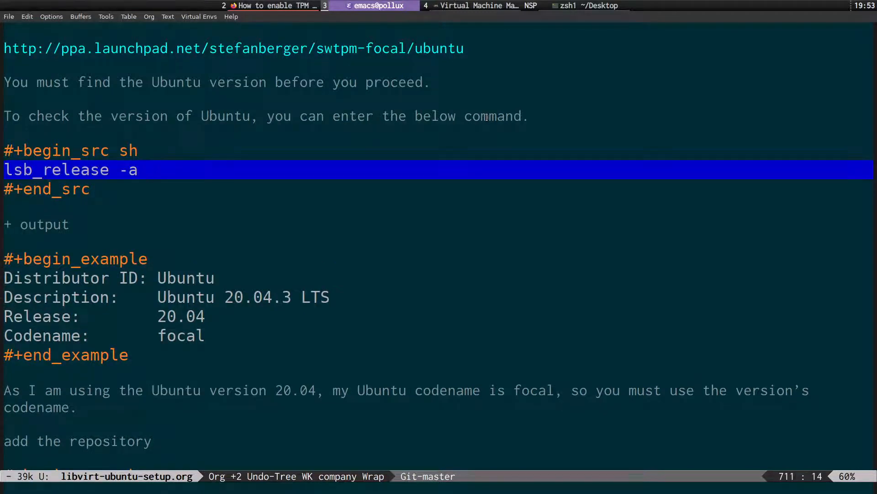
{"action": "key", "text": "h"}
{"action": "key", "text": "y"}
Run lsb_release -a in the scratchpad terminal to confirm Ubuntu 20.04.3 LTS focal, then return to Emacs.
{"action": "key", "text": "super+s"}
{"action": "key", "text": "ctrl+l"}
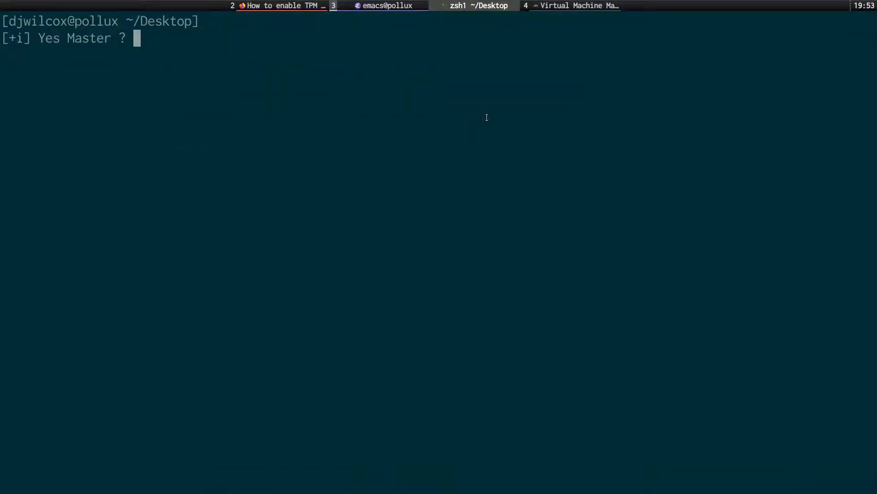
{"action": "key", "text": "ctrl+shift+v"}
{"action": "key", "text": "Return"}
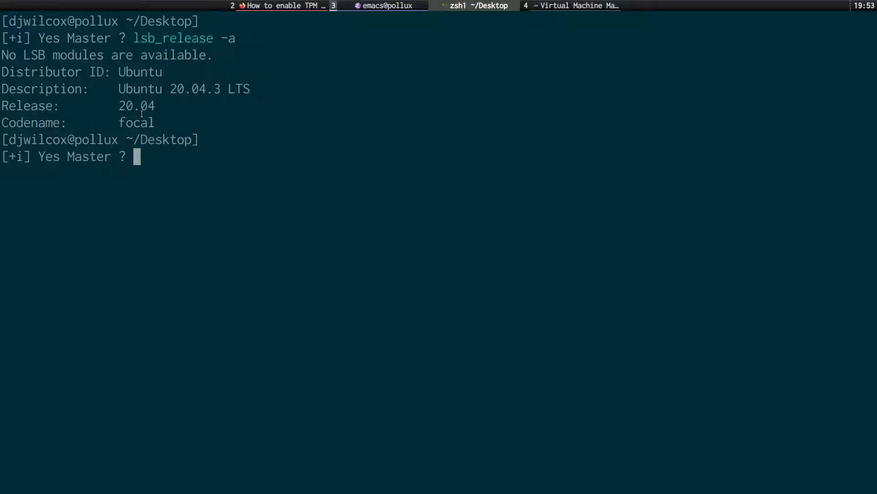
{"action": "key", "text": "ctrl+l"}
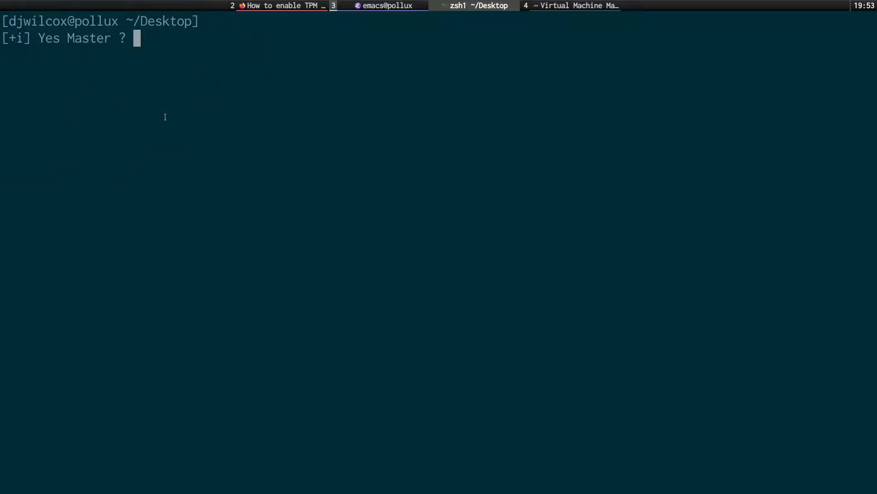
{"action": "key", "text": "alt+Tab"}
{"action": "key", "text": "Down"}
{"action": "key", "text": "Down"}
{"action": "key", "text": "Down"}
{"action": "key", "text": "Down"}
{"action": "key", "text": "Down"}
{"action": "key", "text": "Down"}
{"action": "key", "text": "Down"}
{"action": "key", "text": "Down"}
{"action": "key", "text": "Down"}
{"action": "key", "text": "Down"}
{"action": "key", "text": "Down"}
{"action": "key", "text": "Down"}
{"action": "key", "text": "Down"}
{"action": "key", "text": "Down"}
{"action": "key", "text": "Down"}
{"action": "key", "text": "Down"}
{"action": "key", "text": "Down"}
{"action": "key", "text": "Down"}
{"action": "key", "text": "Down"}
{"action": "key", "text": "Down"}
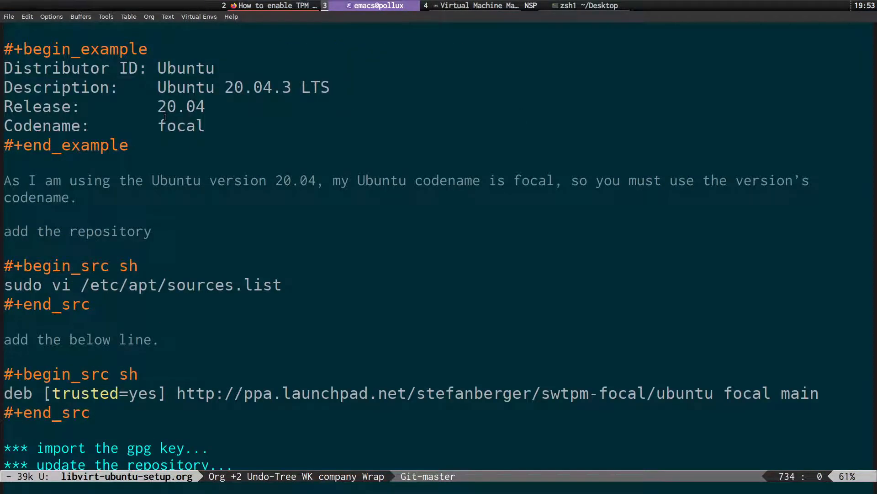
Yank the /etc/apt/sources.list path from the sudo vi line in the notes.
{"action": "key", "text": "Down"}
{"action": "key", "text": "Down"}
{"action": "key", "text": "Down"}
{"action": "key", "text": "Down"}
{"action": "key", "text": "Down"}
{"action": "key", "text": "Down"}
{"action": "key", "text": "Down"}
{"action": "key", "text": "Up"}
{"action": "key", "text": "Up"}
{"action": "key", "text": "Up"}
{"action": "key", "text": "Up"}
{"action": "key", "text": "Up"}
{"action": "key", "text": "Up"}
{"action": "key", "text": "Up"}
{"action": "key", "text": "Up"}
{"action": "key", "text": "Up"}
{"action": "key", "text": "Up"}
{"action": "key", "text": "Up"}
{"action": "key", "text": "Up"}
{"action": "key", "text": "Up"}
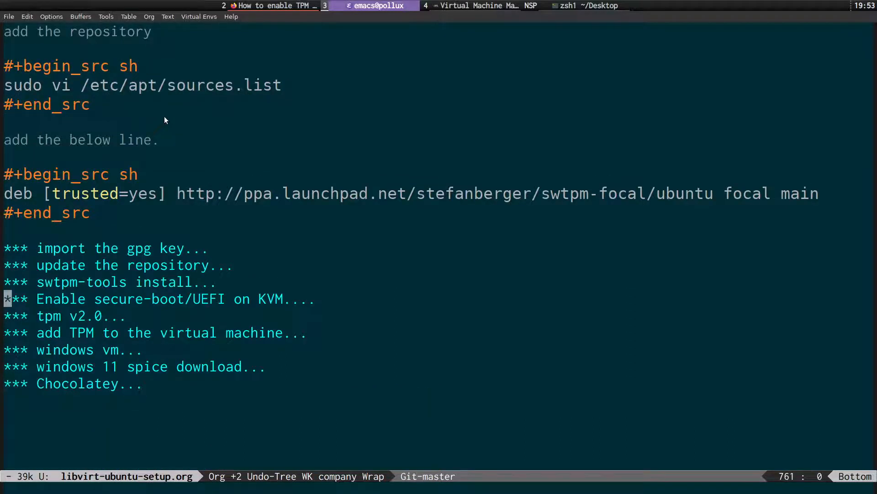
{"action": "key", "text": "w"}
{"action": "key", "text": "w"}
{"action": "key", "text": "w"}
{"action": "key", "text": "w"}
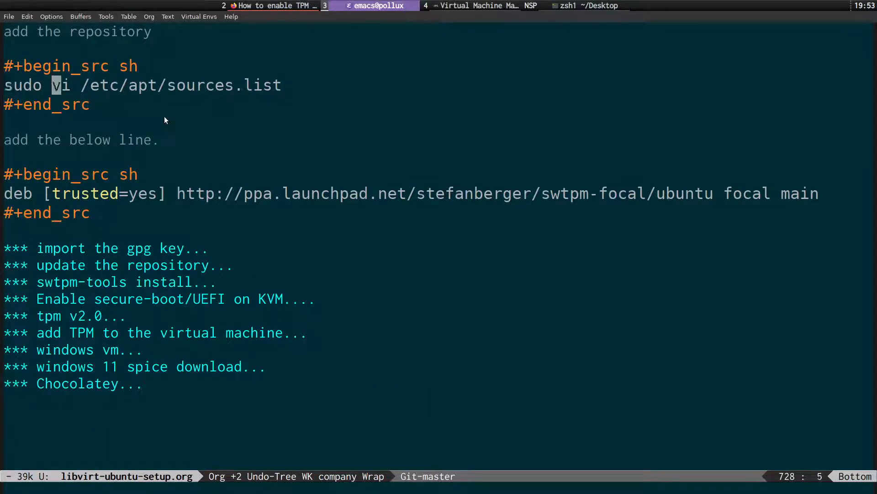
{"action": "key", "text": "b"}
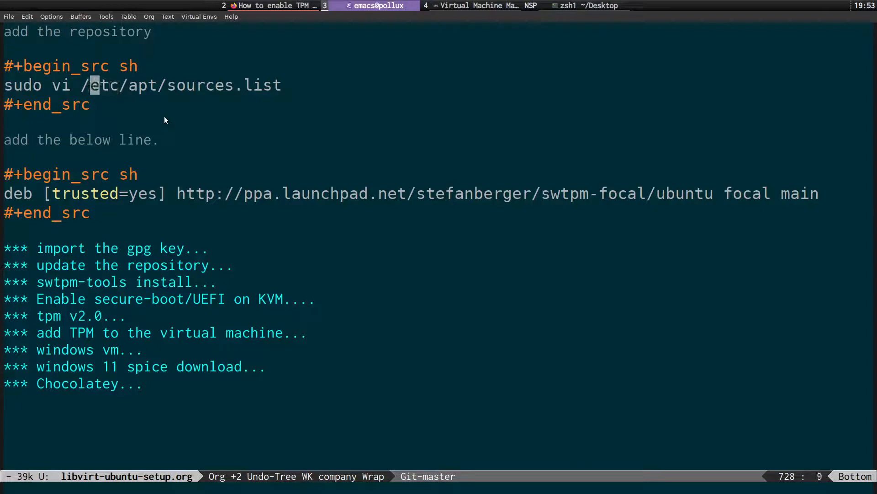
{"action": "key", "text": "b"}
{"action": "key", "text": "v"}
{"action": "key", "text": "$"}
{"action": "key", "text": "h"}
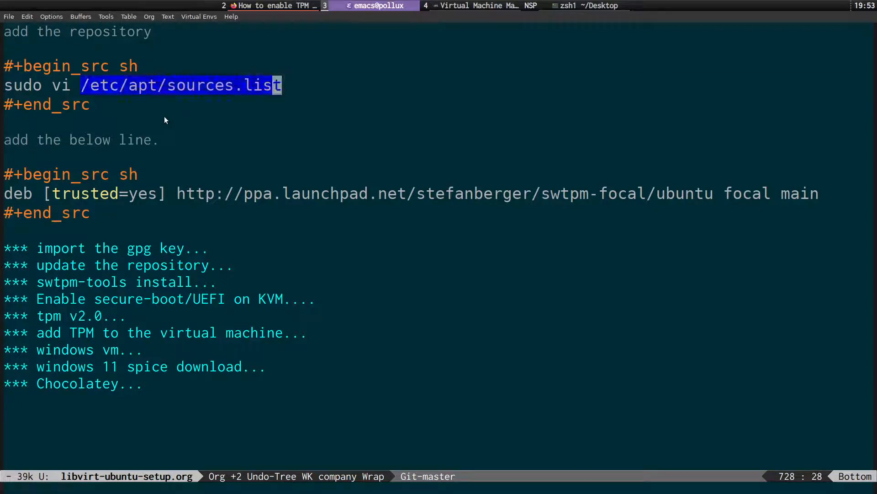
{"action": "key", "text": "y"}
Page /etc/apt/sources.list with less in the terminal, checking the swtpm-focal line at the end, then hide it.
{"action": "key", "text": "super+s"}
{"action": "type", "text": "less"}
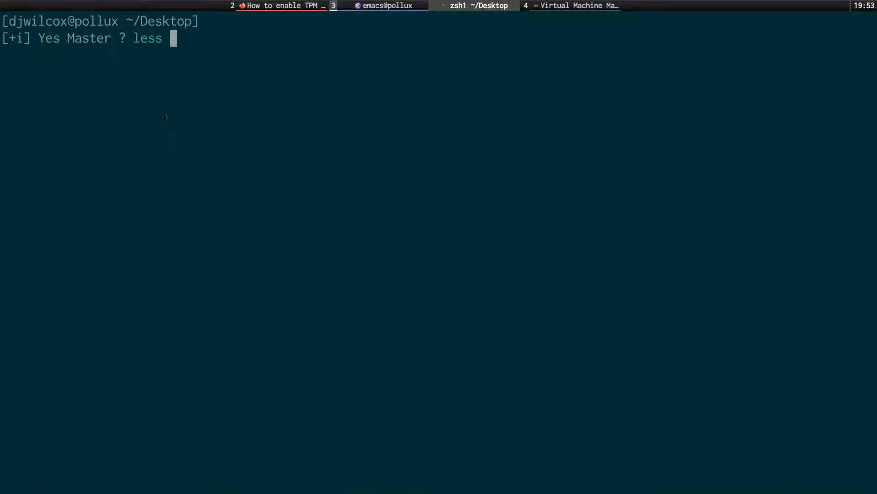
{"action": "type", "text": "/etc/apt/sources.list"}
{"action": "key", "text": "Return"}
{"action": "key", "text": "G"}
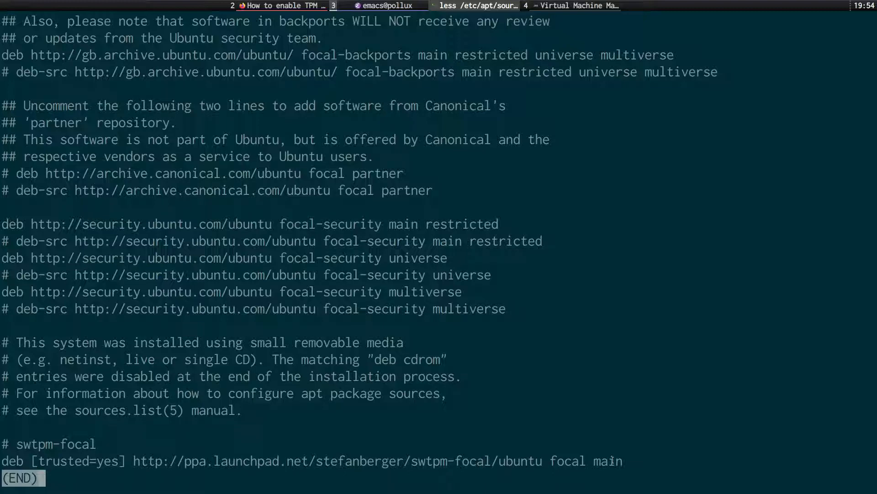
{"action": "key", "text": "q"}
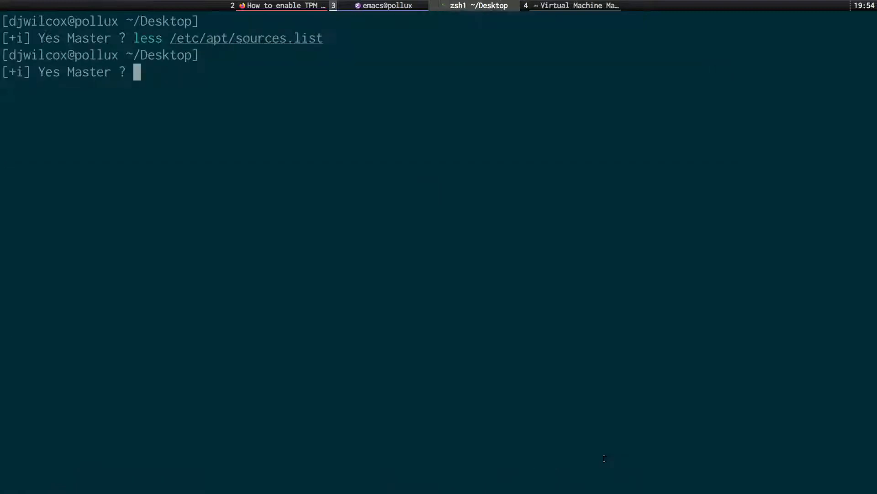
{"action": "key", "text": "super+s"}
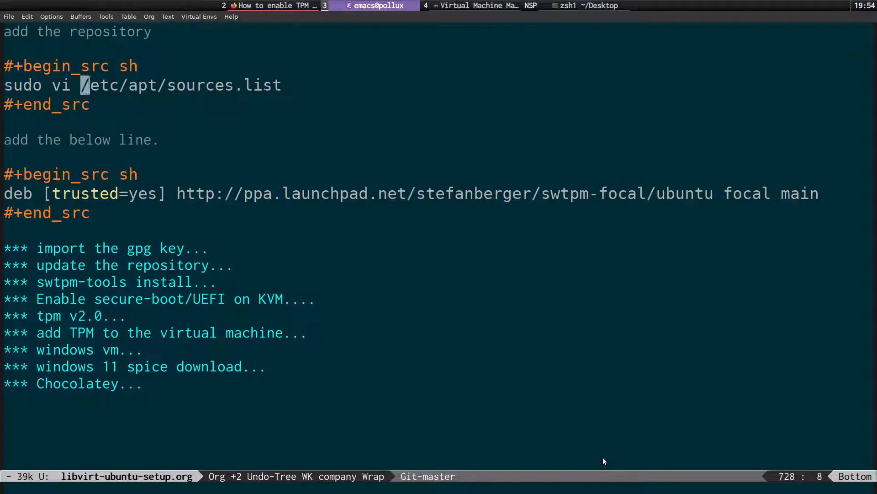
Expand the '*** import the gpg key' section to reveal its apt-key command.
{"action": "key", "text": "ctrl+a"}
{"action": "key", "text": "Down"}
{"action": "key", "text": "Down"}
{"action": "key", "text": "Down"}
{"action": "key", "text": "Down"}
{"action": "key", "text": "Down"}
{"action": "key", "text": "Down"}
{"action": "key", "text": "Down"}
{"action": "key", "text": "Down"}
{"action": "key", "text": "Down"}
{"action": "key", "text": "Tab"}
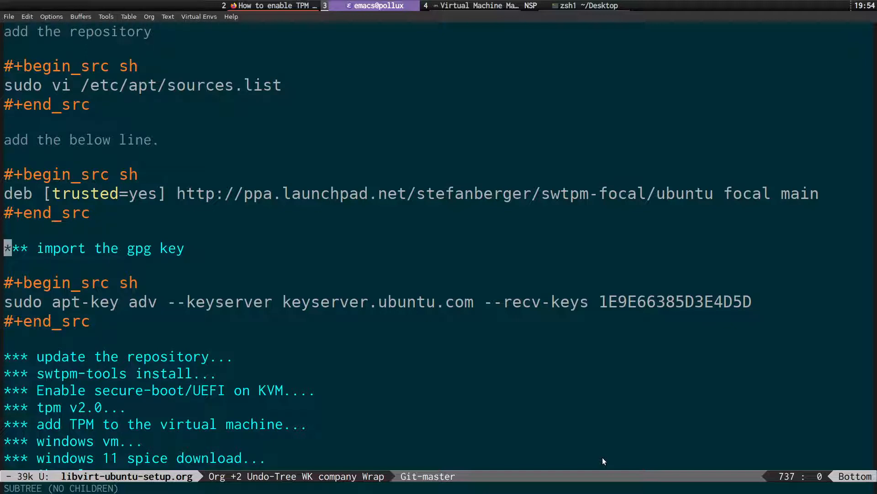
{"action": "key", "text": "Down"}
{"action": "key", "text": "Down"}
{"action": "key", "text": "Down"}
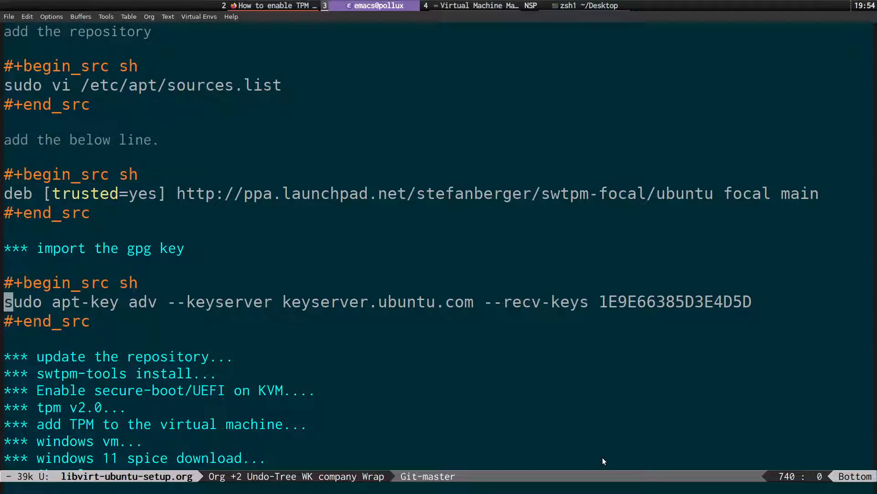
Step through the apt-key keyserver address and recv-keys ID, then move back up the notes.
{"action": "key", "text": "W"}
{"action": "key", "text": "W"}
{"action": "key", "text": "W"}
{"action": "key", "text": "W"}
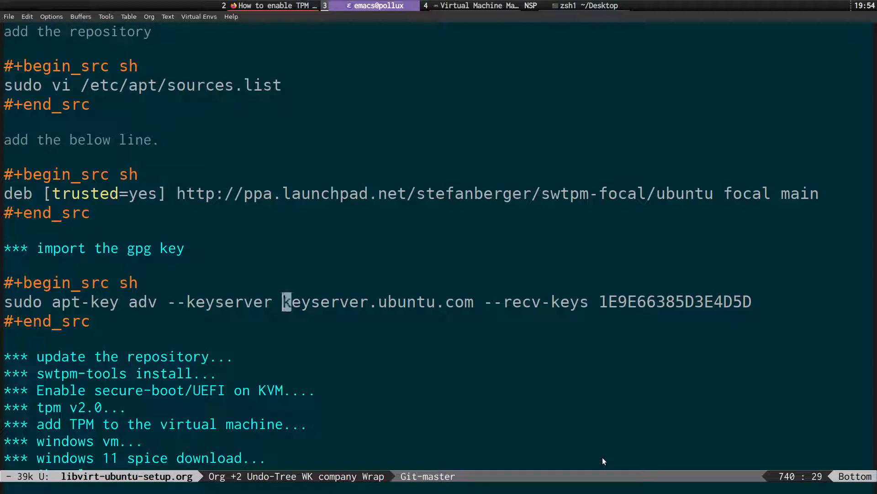
{"action": "key", "text": "w"}
{"action": "key", "text": "w"}
{"action": "key", "text": "w"}
{"action": "key", "text": "w"}
{"action": "key", "text": "w"}
{"action": "key", "text": "w"}
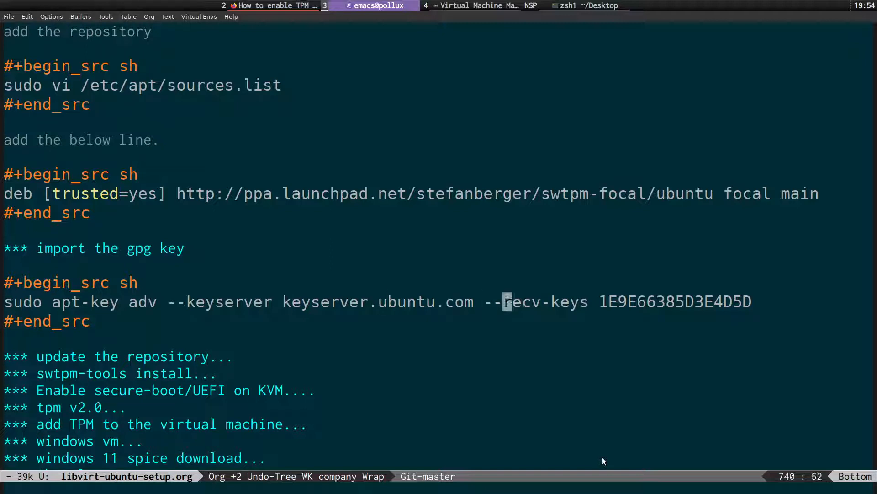
{"action": "key", "text": "w"}
{"action": "key", "text": "w"}
{"action": "key", "text": "w"}
{"action": "key", "text": "j"}
{"action": "key", "text": "k"}
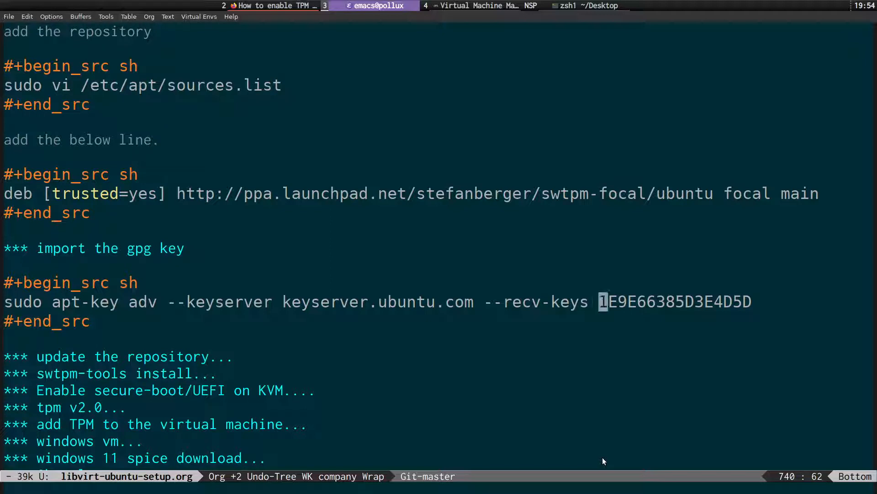
{"action": "key", "text": "ctrl+a"}
{"action": "key", "text": "Up"}
{"action": "key", "text": "Up"}
{"action": "key", "text": "Up"}
{"action": "key", "text": "Up"}
{"action": "key", "text": "Up"}
{"action": "key", "text": "Up"}
{"action": "key", "text": "Up"}
{"action": "key", "text": "Up"}
{"action": "key", "text": "Up"}
{"action": "key", "text": "Up"}
{"action": "key", "text": "Up"}
{"action": "key", "text": "Up"}
{"action": "key", "text": "Up"}
{"action": "key", "text": "Up"}
{"action": "key", "text": "Up"}
{"action": "key", "text": "Up"}
{"action": "key", "text": "Up"}
{"action": "key", "text": "Up"}
{"action": "key", "text": "Up"}
{"action": "key", "text": "Up"}
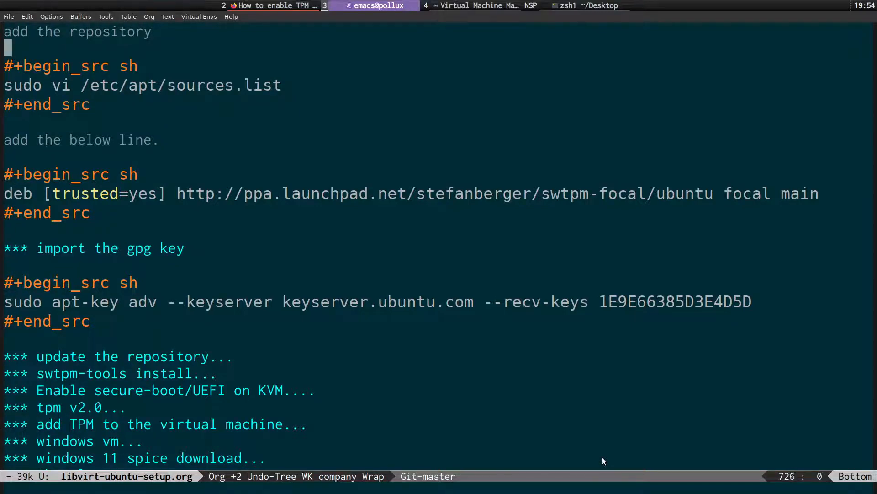
{"action": "key", "text": "Up"}
{"action": "key", "text": "Up"}
{"action": "key", "text": "Up"}
{"action": "key", "text": "Up"}
{"action": "key", "text": "Up"}
{"action": "key", "text": "Up"}
{"action": "key", "text": "Up"}
{"action": "key", "text": "Up"}
{"action": "key", "text": "Up"}
{"action": "key", "text": "Up"}
{"action": "key", "text": "Up"}
{"action": "key", "text": "Up"}
{"action": "key", "text": "Up"}
{"action": "key", "text": "Up"}
{"action": "key", "text": "Up"}
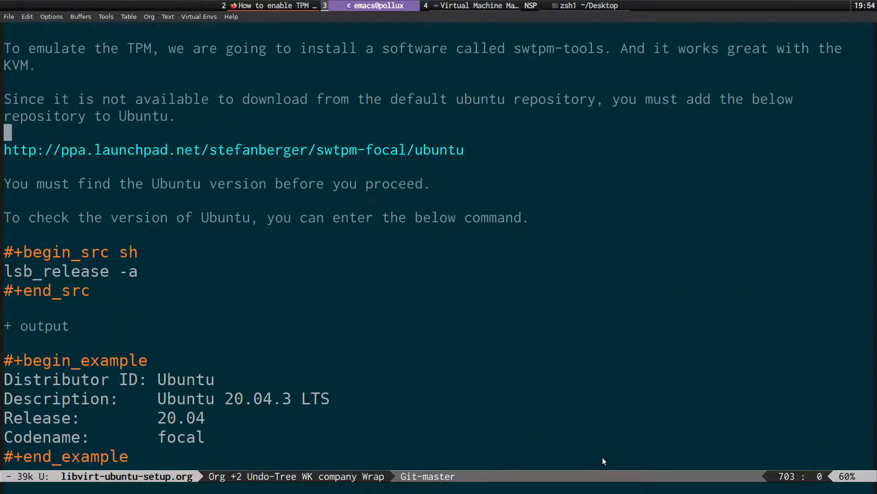
Fold the ubuntu tpm ppa and import the gpg key sections.
{"action": "key", "text": "Up"}
{"action": "key", "text": "Up"}
{"action": "key", "text": "Up"}
{"action": "key", "text": "Up"}
{"action": "key", "text": "Up"}
{"action": "key", "text": "Up"}
{"action": "key", "text": "Up"}
{"action": "key", "text": "Up"}
{"action": "key", "text": "Up"}
{"action": "key", "text": "Up"}
{"action": "key", "text": "Up"}
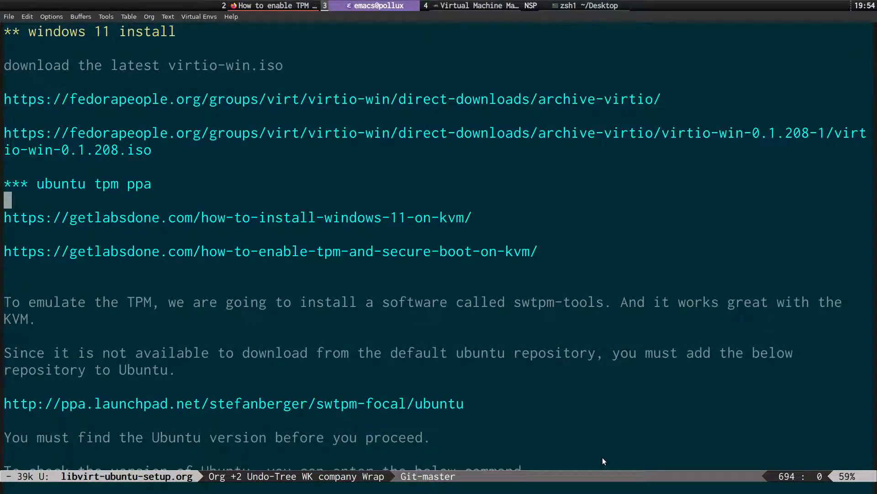
{"action": "key", "text": "Up"}
{"action": "key", "text": "Tab"}
{"action": "key", "text": "Down"}
{"action": "key", "text": "Tab"}
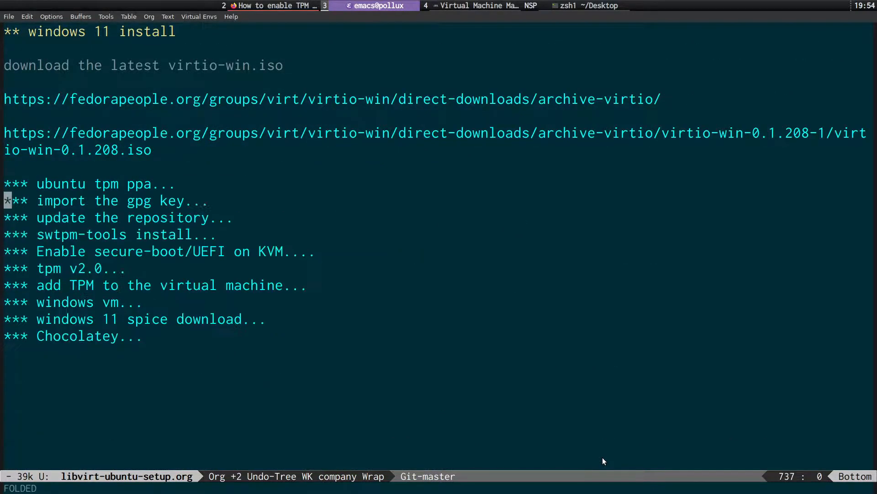
Expand 'update the repository' to view its sudo apt update command, then fold it.
{"action": "key", "text": "Down"}
{"action": "key", "text": "Tab"}
{"action": "key", "text": "Down"}
{"action": "key", "text": "Down"}
{"action": "key", "text": "Down"}
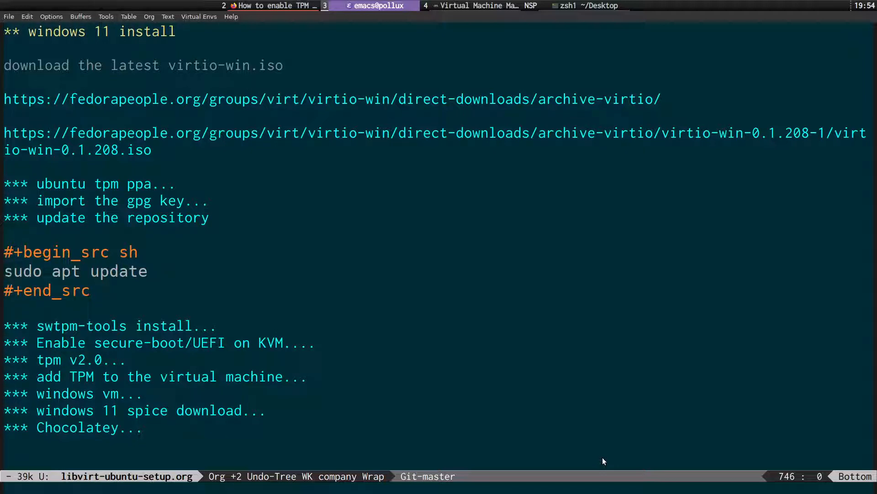
{"action": "key", "text": "Up"}
{"action": "key", "text": "Up"}
{"action": "key", "text": "Up"}
{"action": "key", "text": "Tab"}
Expand the swtpm-tools install section and read through its apt-get install swtpm-tools command.
{"action": "key", "text": "Down"}
{"action": "key", "text": "Tab"}
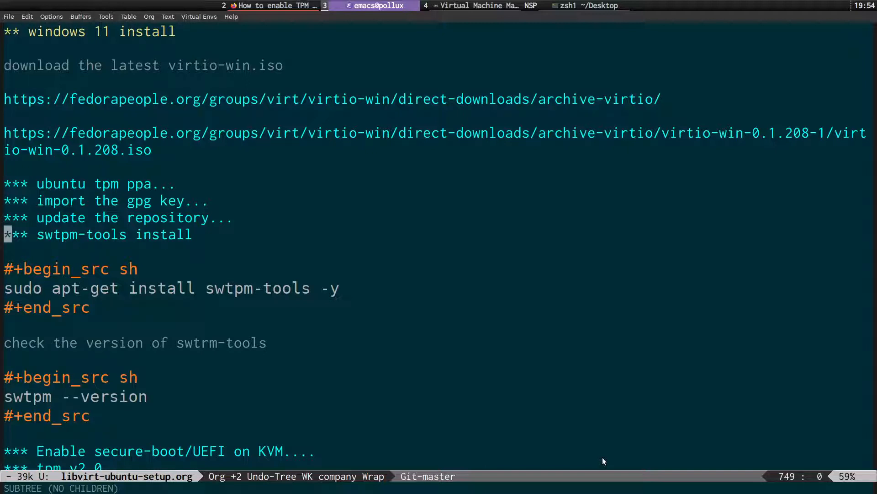
{"action": "key", "text": "Down"}
{"action": "key", "text": "Down"}
{"action": "key", "text": "Down"}
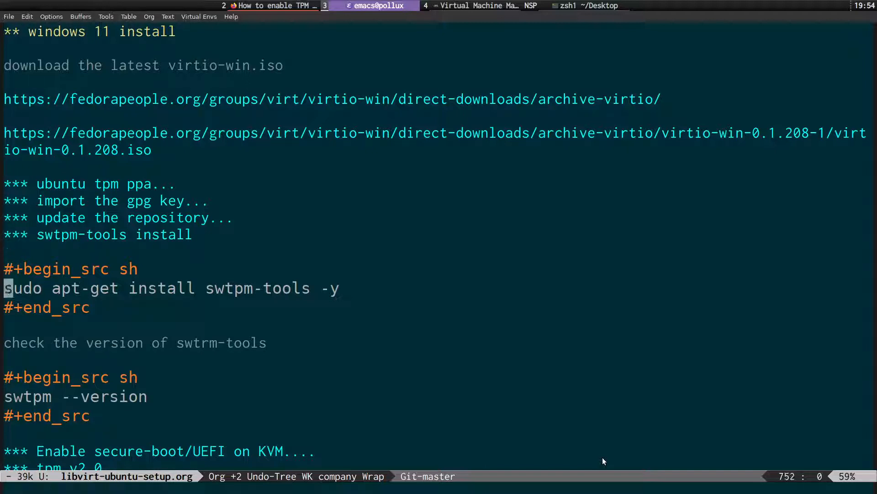
{"action": "key", "text": "Right"}
{"action": "key", "text": "Right"}
{"action": "key", "text": "Right"}
{"action": "key", "text": "Right"}
{"action": "key", "text": "Right"}
{"action": "key", "text": "w"}
{"action": "key", "text": "w"}
{"action": "key", "text": "w"}
{"action": "key", "text": "w"}
{"action": "key", "text": "Right"}
{"action": "key", "text": "Left"}
{"action": "key", "text": "Right"}
{"action": "key", "text": "Right"}
{"action": "key", "text": "Right"}
{"action": "key", "text": "Right"}
{"action": "key", "text": "Right"}
{"action": "key", "text": "Right"}
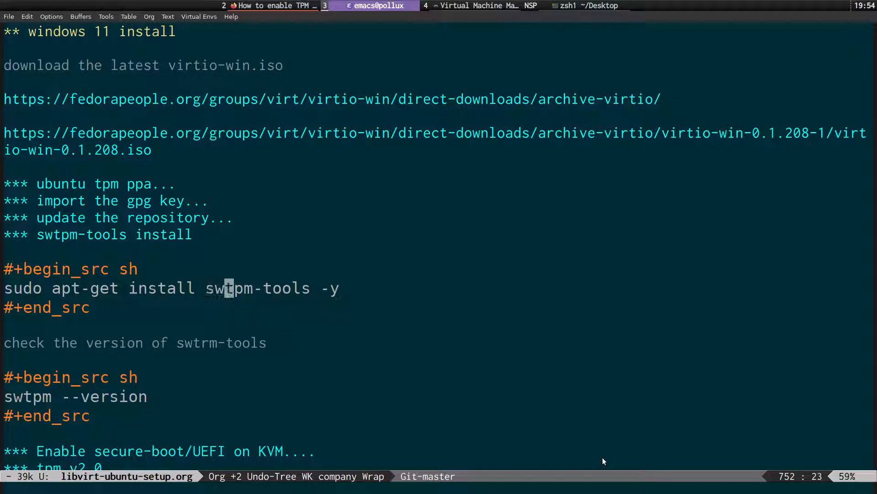
{"action": "key", "text": "Right"}
{"action": "key", "text": "Right"}
{"action": "key", "text": "Right"}
{"action": "key", "text": "Right"}
{"action": "key", "text": "Right"}
{"action": "key", "text": "Right"}
{"action": "key", "text": "Right"}
{"action": "key", "text": "Right"}
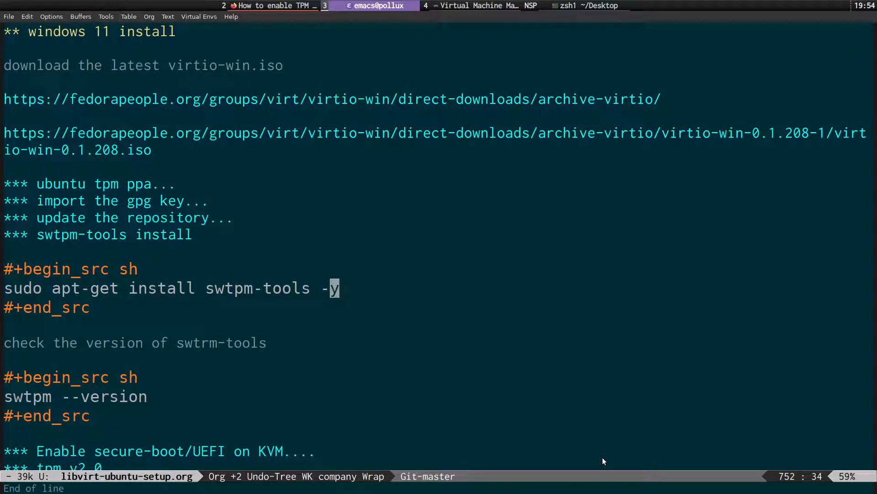
Mark the swtpm --version line below the install code block.
{"action": "key", "text": "Home"}
{"action": "key", "text": "Down"}
{"action": "key", "text": "Down"}
{"action": "key", "text": "Down"}
{"action": "key", "text": "Down"}
{"action": "key", "text": "Down"}
{"action": "key", "text": "Down"}
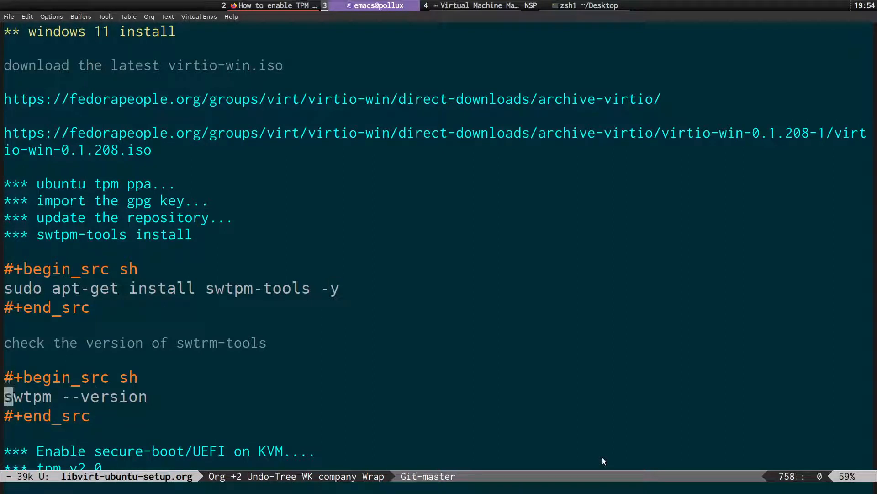
{"action": "key", "text": "shift+End"}
Copy swtpm --version from the notes and run it in the scratchpad terminal, which shows TPM emulator 0.6.1.
{"action": "key", "text": "h"}
{"action": "key", "text": "y"}
{"action": "key", "text": "super+s"}
{"action": "type", "text": "swtpm --version"}
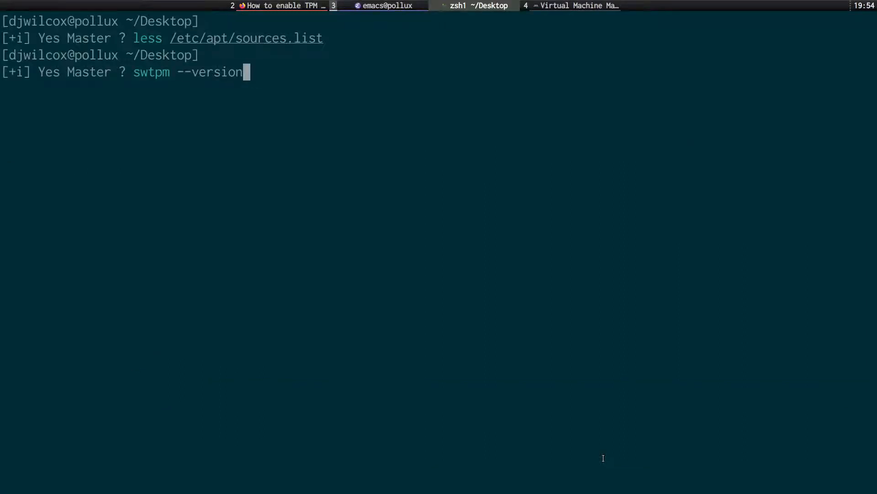
{"action": "key", "text": "Return"}
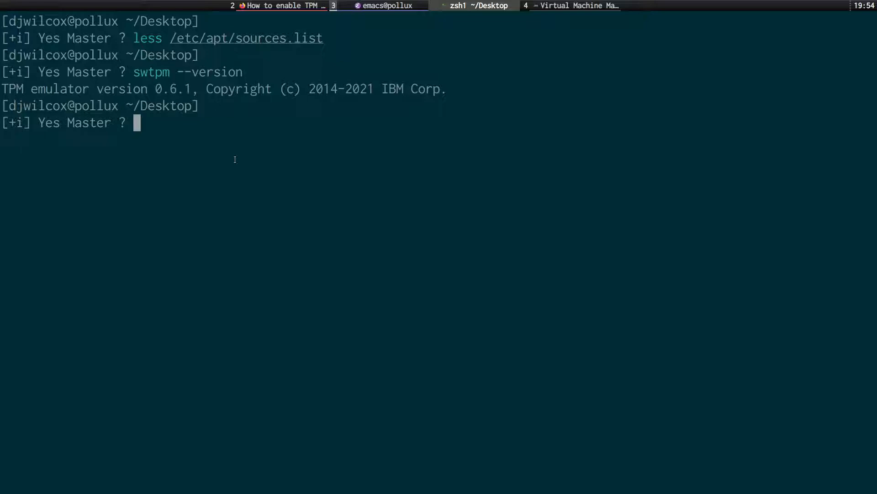
{"action": "key", "text": "ctrl+l"}
{"action": "key", "text": "super+s"}
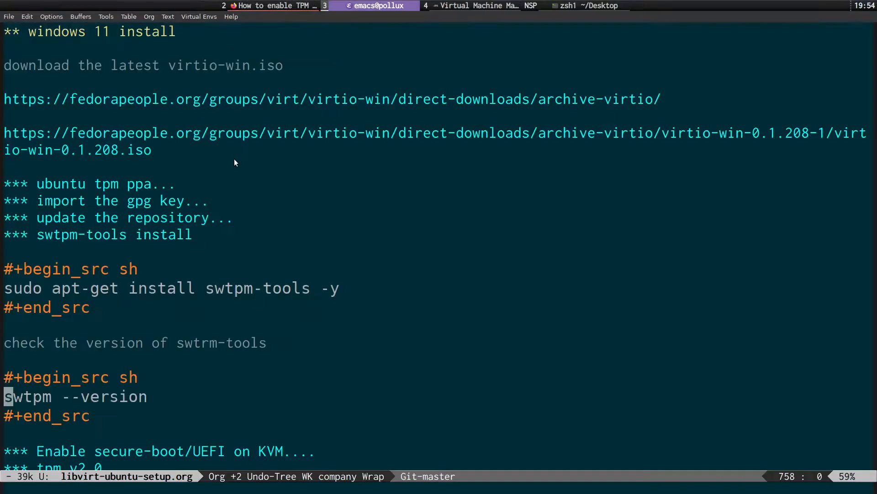
Fold '** windows 11 install' to child headings and expand 'Enable secure-boot/UEFI on KVM'.
{"action": "key", "text": "Up"}
{"action": "key", "text": "Up"}
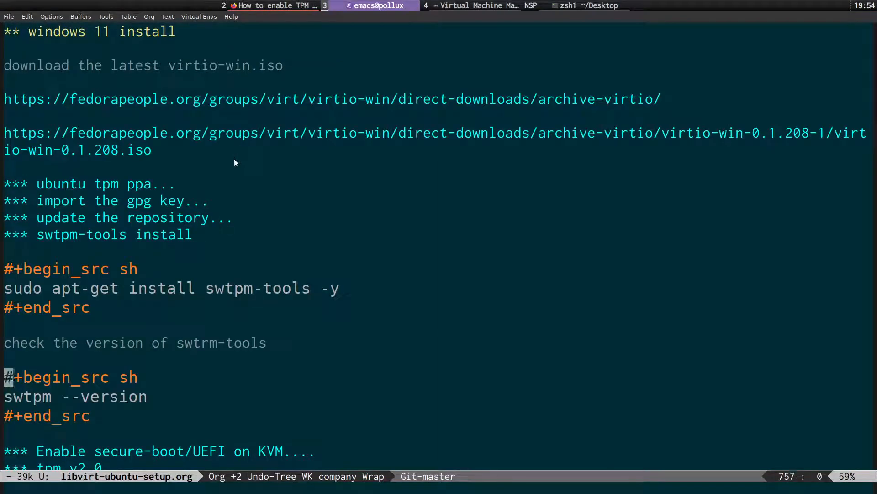
{"action": "key", "text": "ctrl+Up"}
{"action": "key", "text": "ctrl+Up"}
{"action": "key", "text": "ctrl+Up"}
{"action": "key", "text": "ctrl+Up"}
{"action": "key", "text": "ctrl+Up"}
{"action": "key", "text": "Tab"}
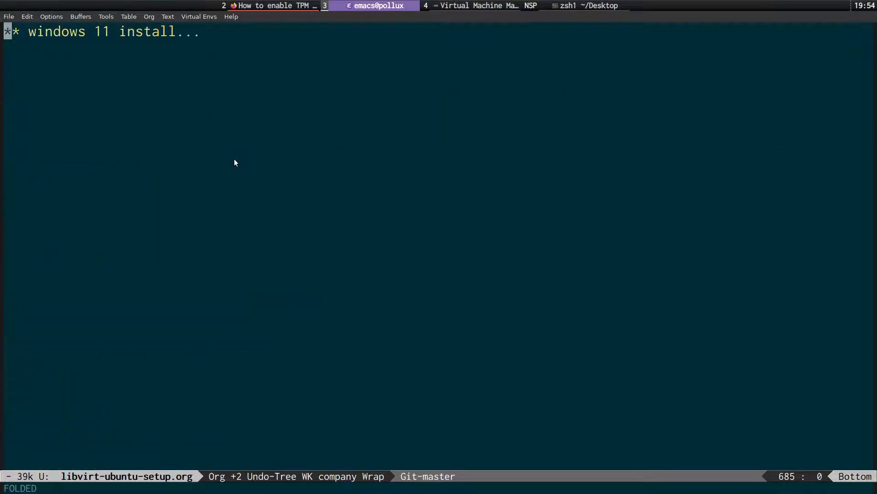
{"action": "key", "text": "Tab"}
{"action": "key", "text": "Down"}
{"action": "key", "text": "Down"}
{"action": "key", "text": "Down"}
{"action": "key", "text": "Down"}
{"action": "key", "text": "Down"}
{"action": "key", "text": "Down"}
{"action": "key", "text": "Down"}
{"action": "key", "text": "Down"}
{"action": "key", "text": "Down"}
{"action": "key", "text": "Down"}
{"action": "key", "text": "Down"}
{"action": "key", "text": "Down"}
{"action": "key", "text": "Down"}
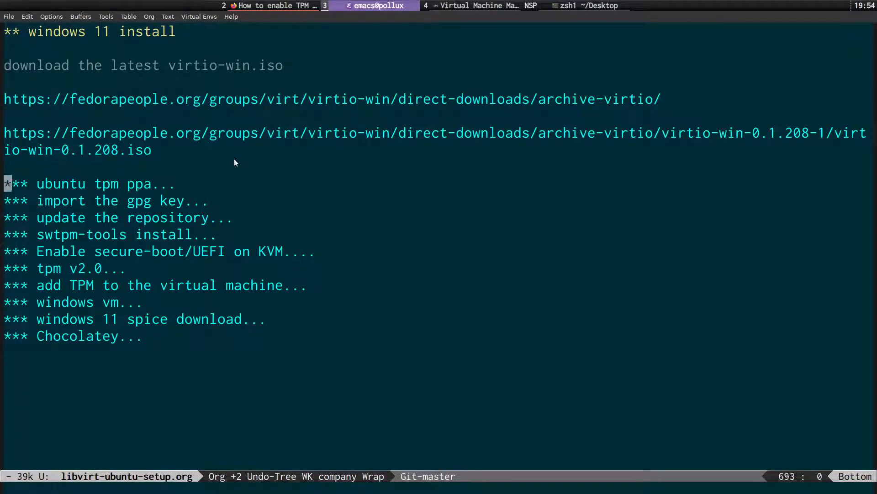
{"action": "key", "text": "Tab"}
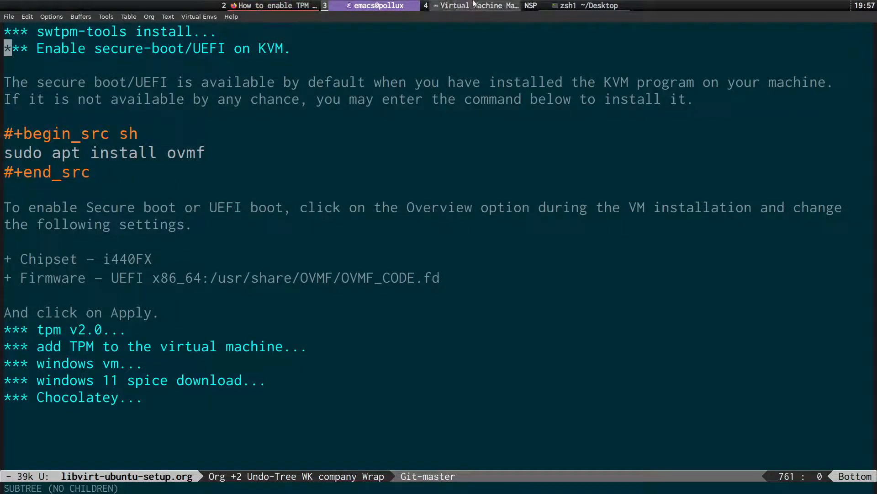
Start a new VM from local install media using Win11_English_x64.iso from the default pool.
{"action": "left_click", "coordinate": [457, 5]}
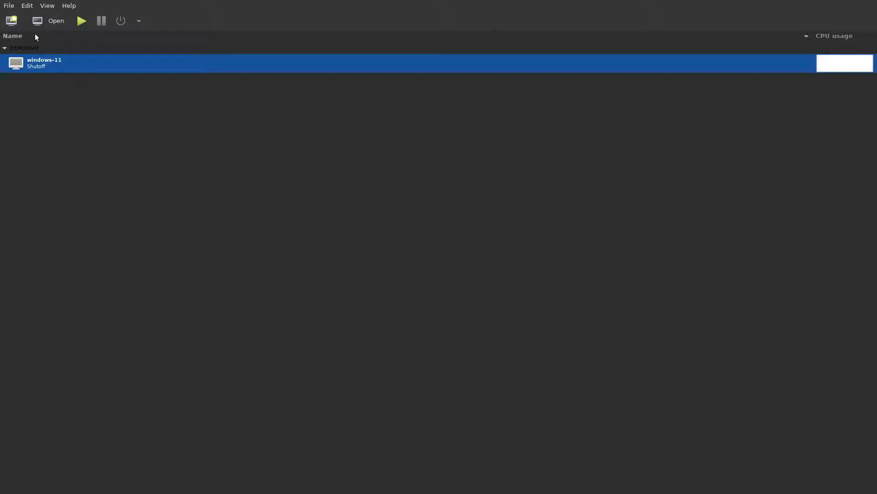
{"action": "left_click", "coordinate": [13, 24]}
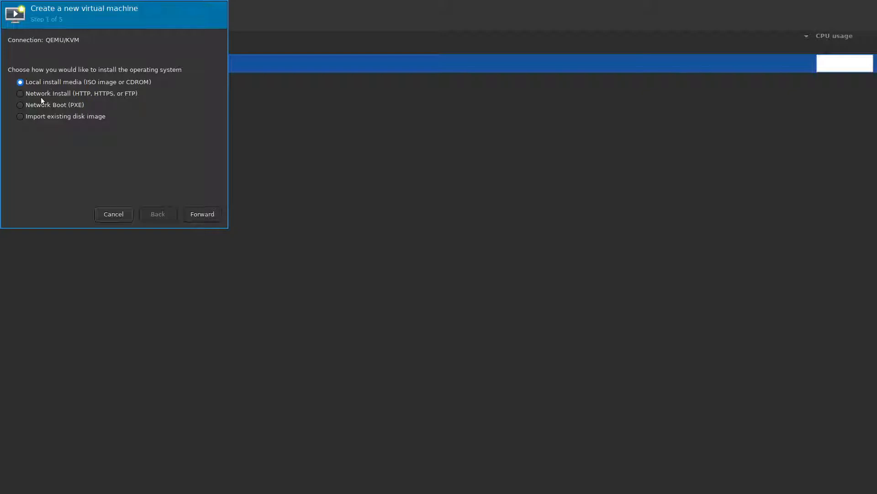
{"action": "left_click", "coordinate": [204, 215]}
{"action": "left_click", "coordinate": [193, 55]}
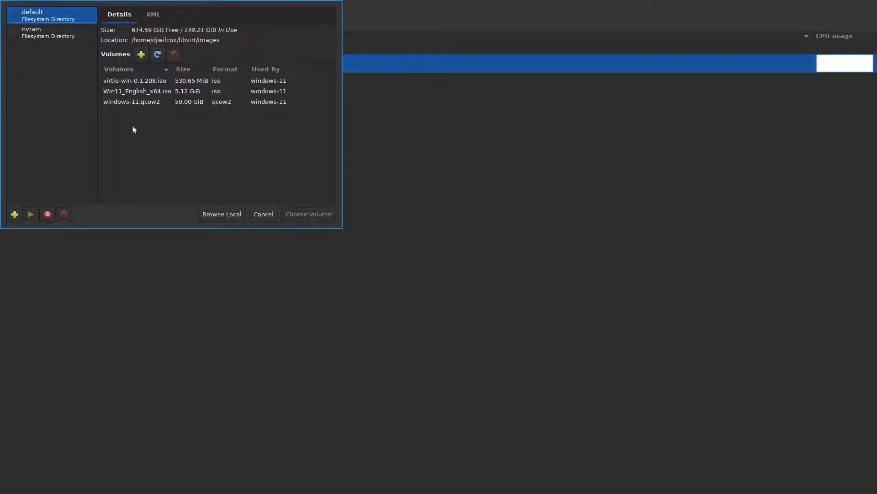
{"action": "left_click", "coordinate": [70, 35]}
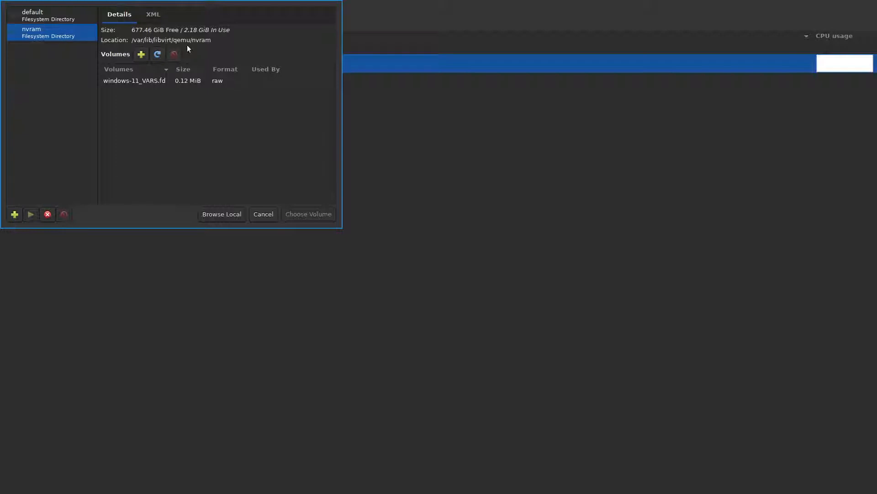
{"action": "left_click", "coordinate": [68, 21]}
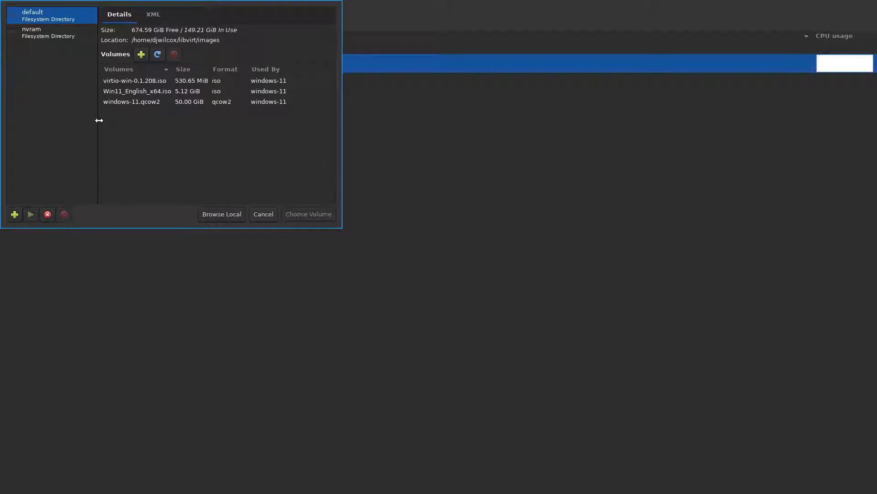
{"action": "left_click", "coordinate": [148, 92]}
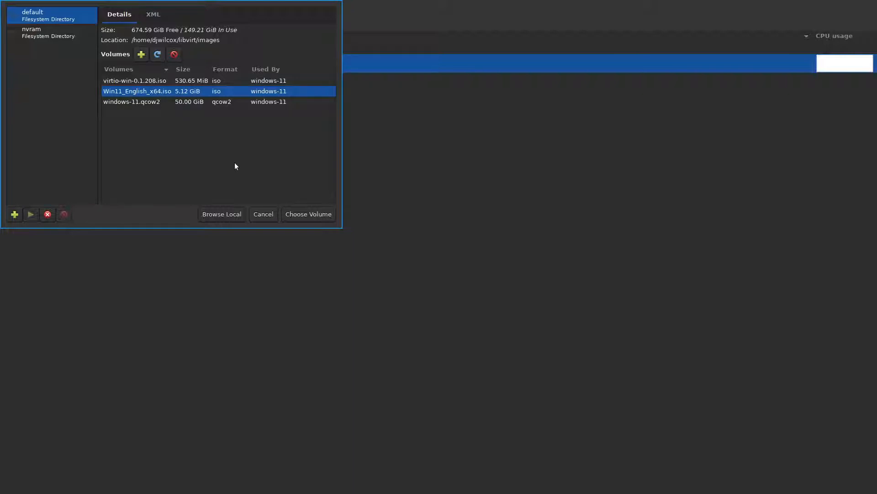
{"action": "left_click", "coordinate": [302, 216]}
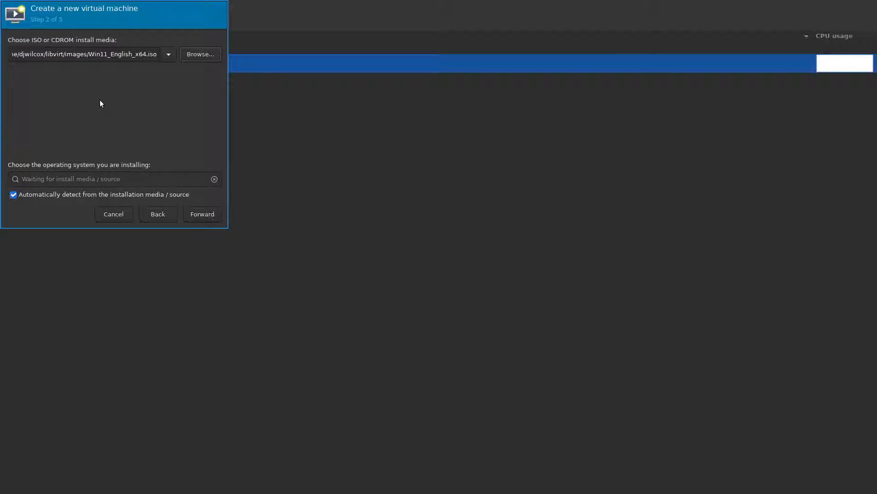
{"action": "key", "text": "super+3"}
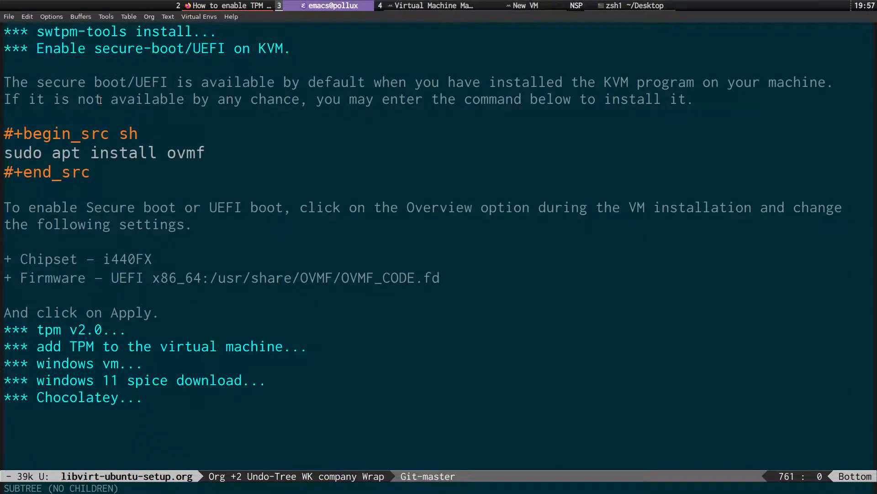
Google 'windows 11 iso' in a new Firefox tab and open Microsoft's Download Windows 11 result.
{"action": "key", "text": "super+2"}
{"action": "key", "text": "ctrl+t"}
{"action": "type", "text": "windows"}
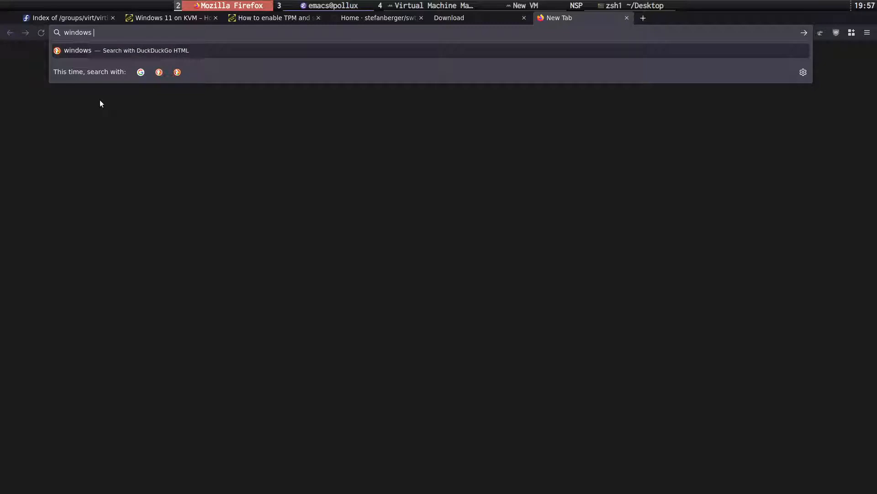
{"action": "type", "text": " 11"}
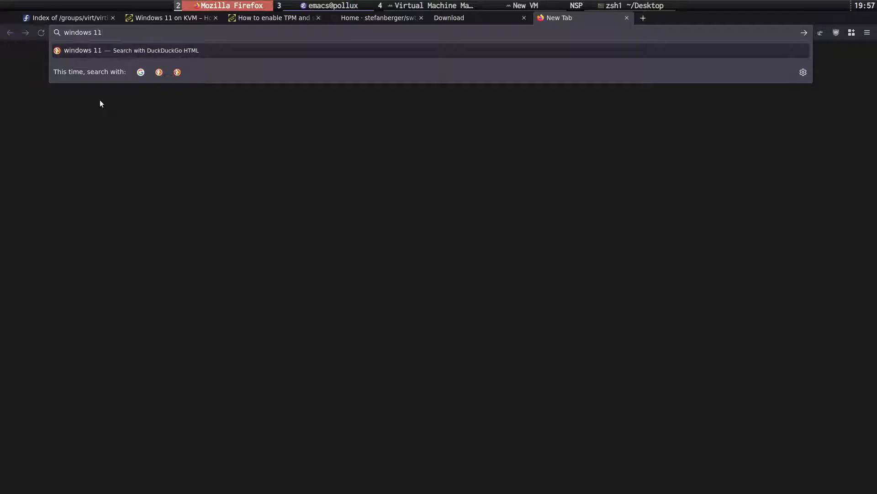
{"action": "type", "text": " iso"}
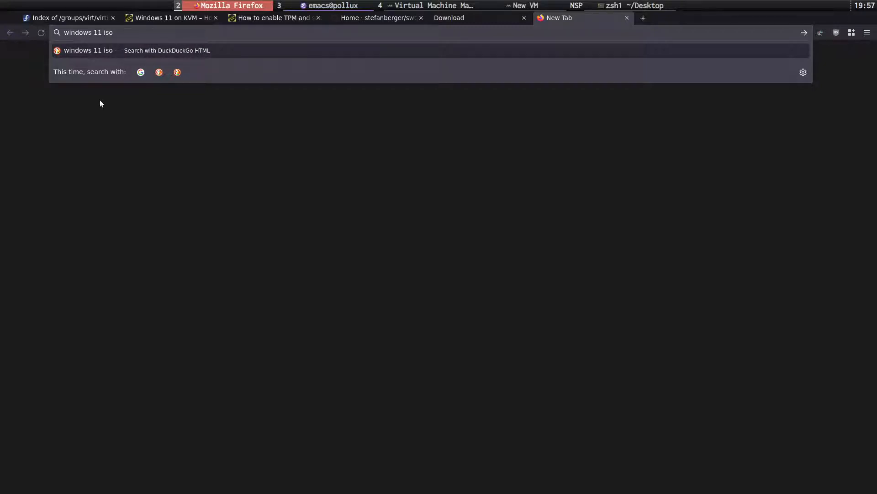
{"action": "key", "text": "Up"}
{"action": "key", "text": "Up"}
{"action": "key", "text": "Up"}
{"action": "key", "text": "Up"}
{"action": "key", "text": "Return"}
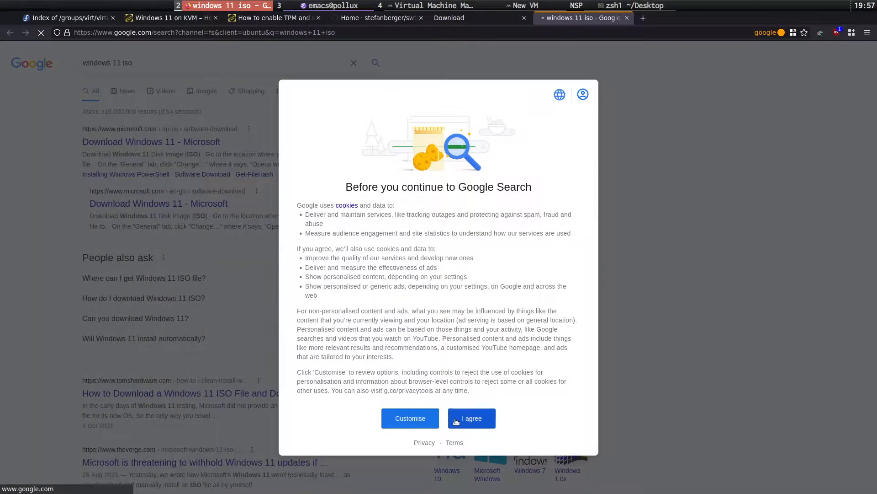
{"action": "left_click", "coordinate": [471, 417]}
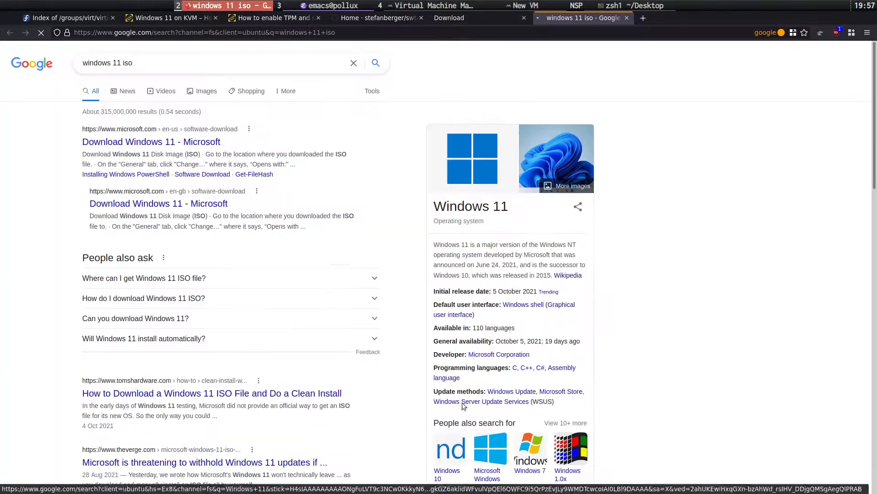
{"action": "left_click", "coordinate": [153, 145]}
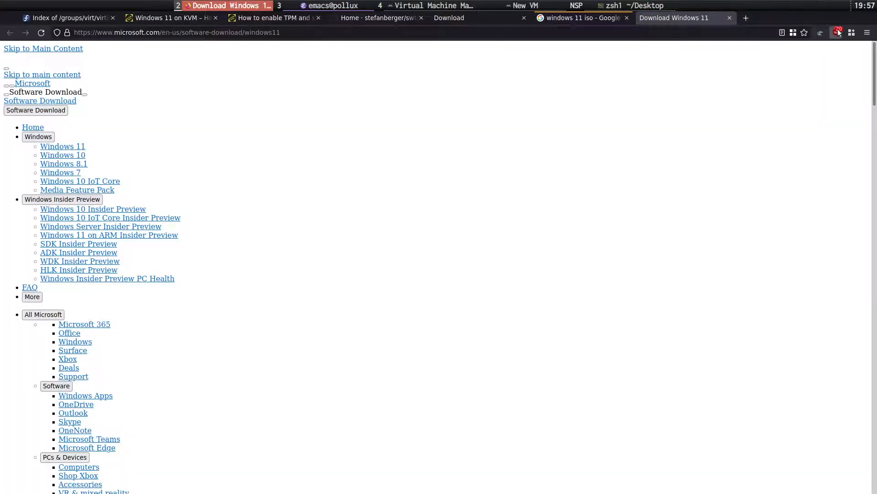
Allow third-party content for microsoft.com in uMatrix and reload the page.
{"action": "left_click", "coordinate": [838, 32]}
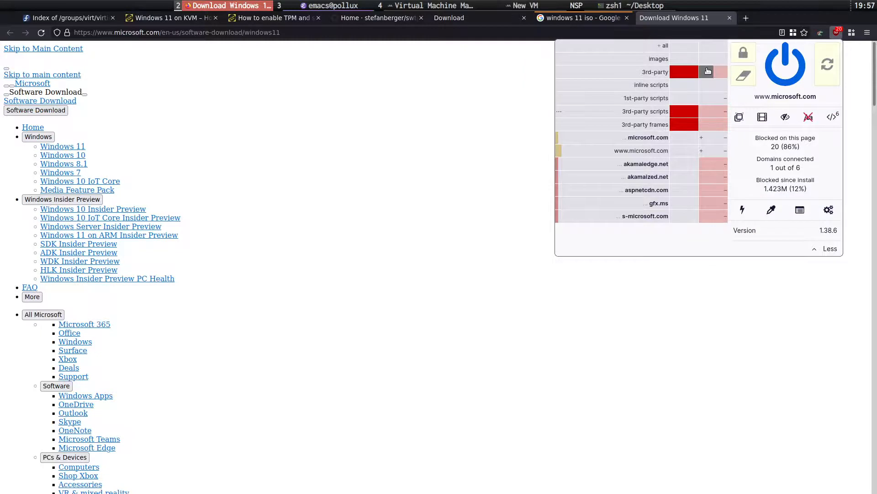
{"action": "left_click", "coordinate": [708, 71]}
{"action": "left_click", "coordinate": [821, 55]}
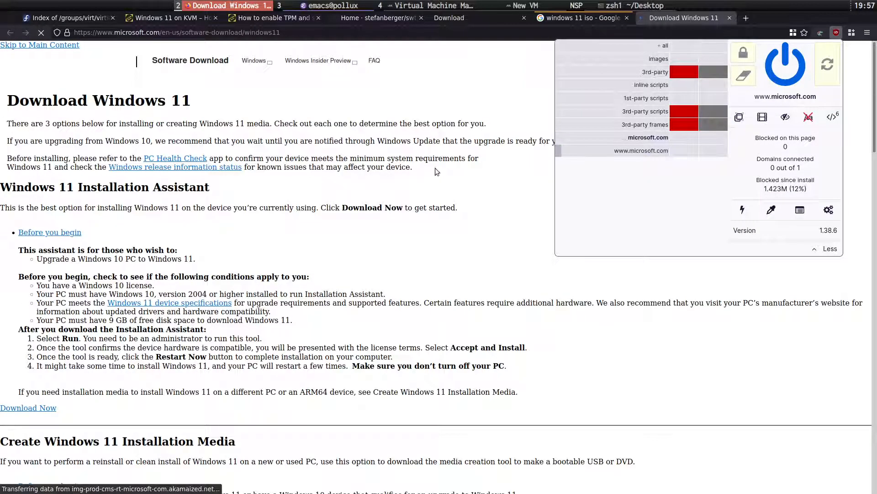
{"action": "left_click", "coordinate": [483, 194]}
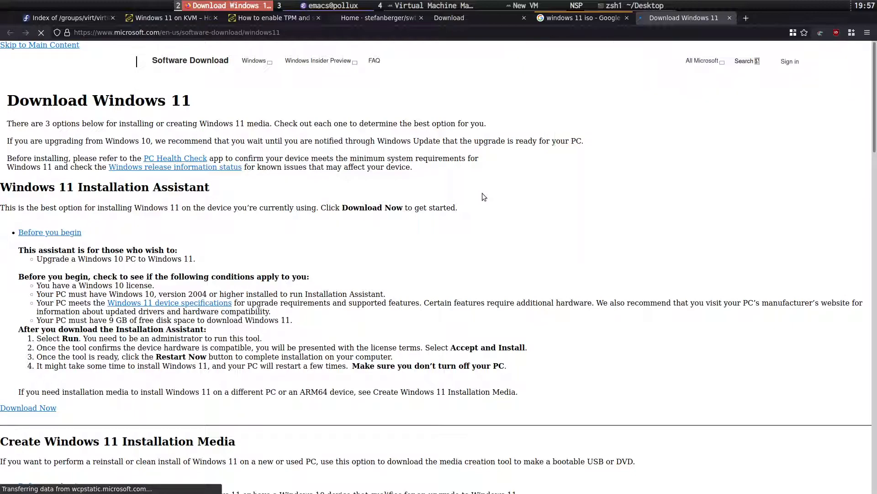
Scroll down to the Download Windows 11 Disk Image (ISO) section.
{"action": "scroll", "coordinate": [495, 215], "scroll_direction": "down", "scroll_amount": 5}
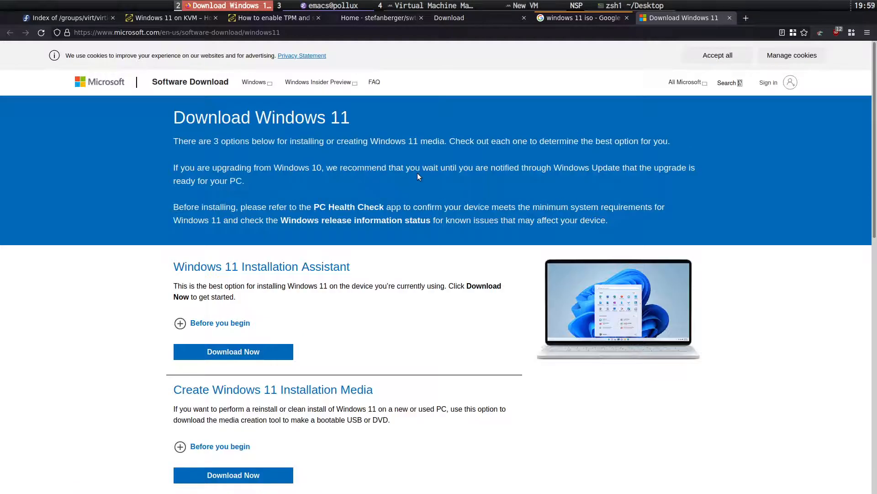
{"action": "scroll", "coordinate": [418, 177], "scroll_direction": "down", "scroll_amount": 7}
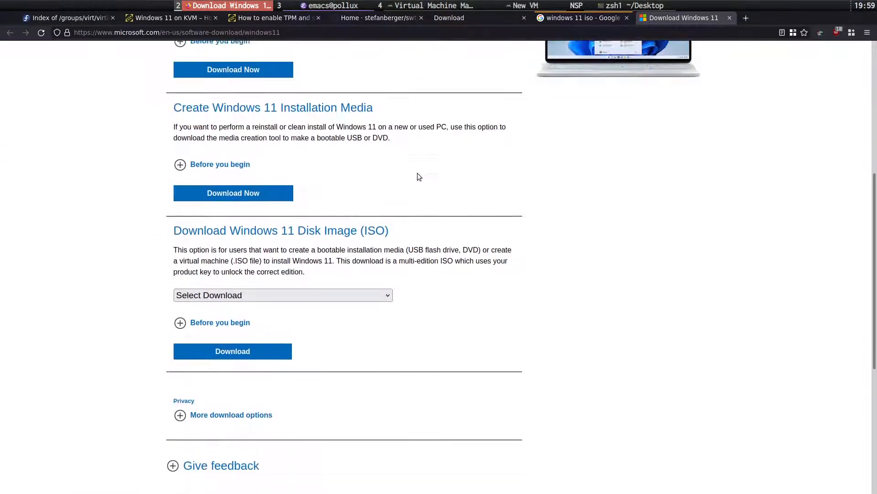
{"action": "scroll", "coordinate": [418, 177], "scroll_direction": "down", "scroll_amount": 2}
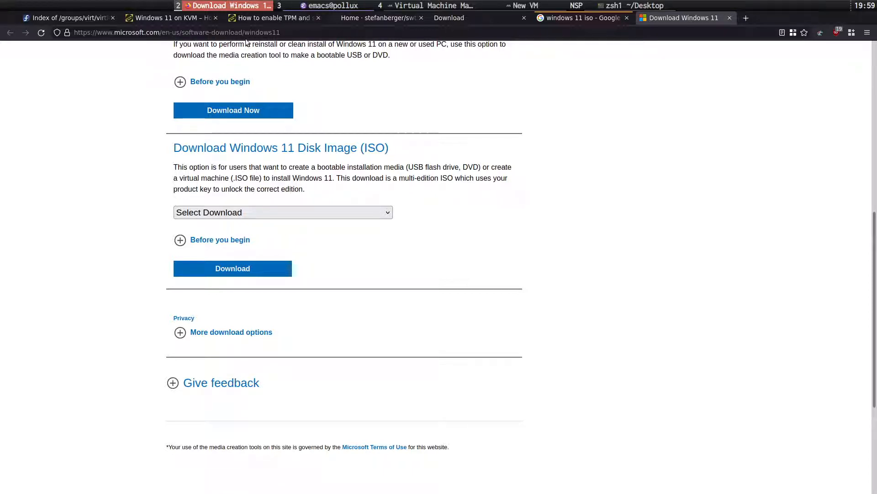
Select Windows 11 under Select Download and request the disk image.
{"action": "left_click", "coordinate": [299, 214]}
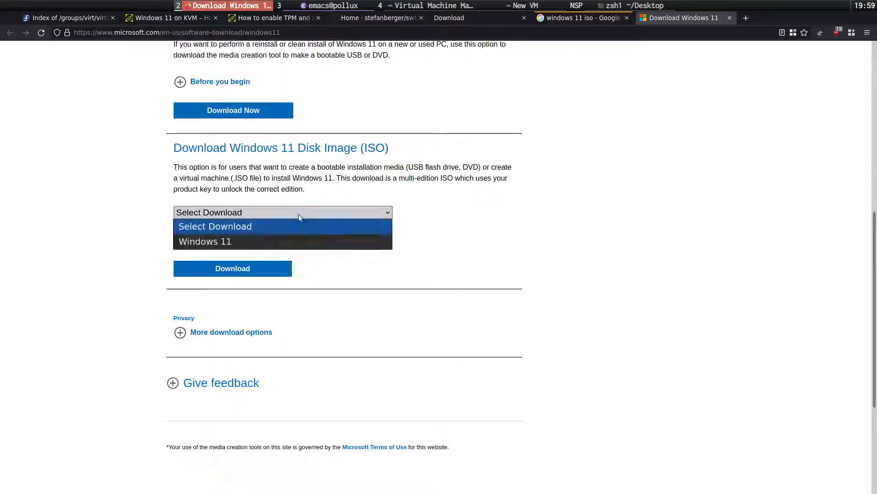
{"action": "left_click", "coordinate": [276, 240]}
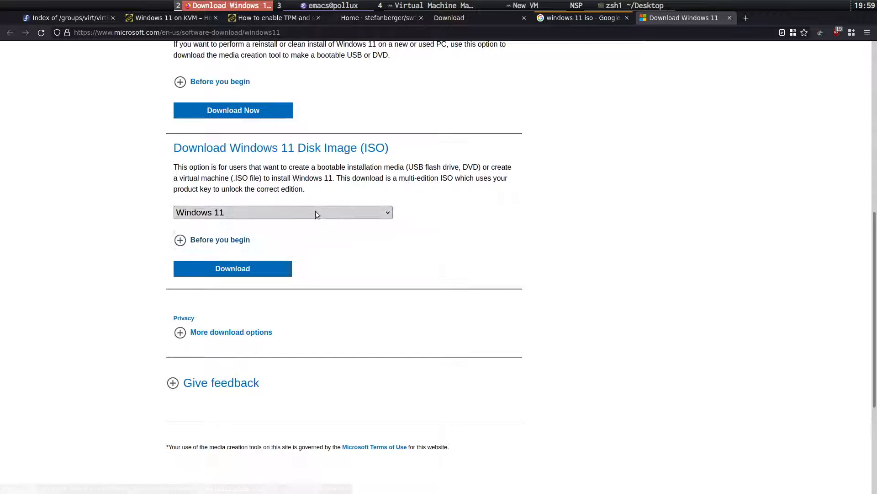
{"action": "left_click", "coordinate": [228, 246]}
{"action": "left_click", "coordinate": [230, 245]}
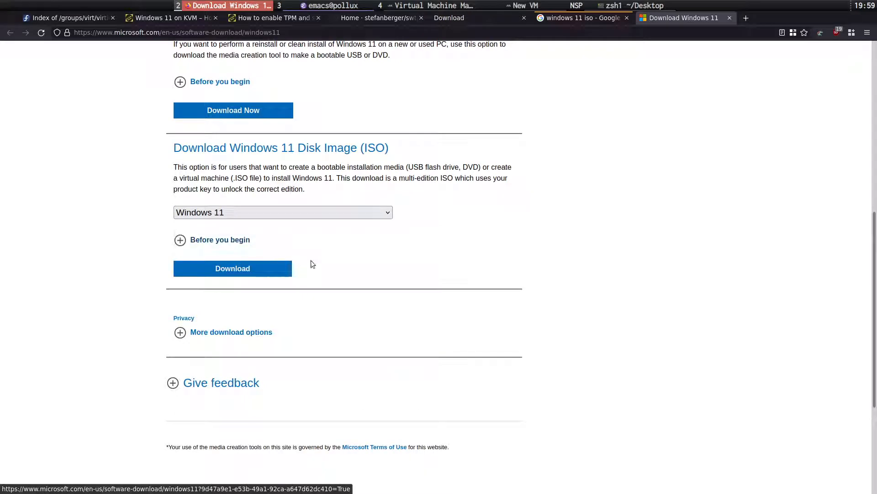
{"action": "left_click", "coordinate": [260, 274]}
{"action": "scroll", "coordinate": [261, 274], "scroll_direction": "down", "scroll_amount": 4}
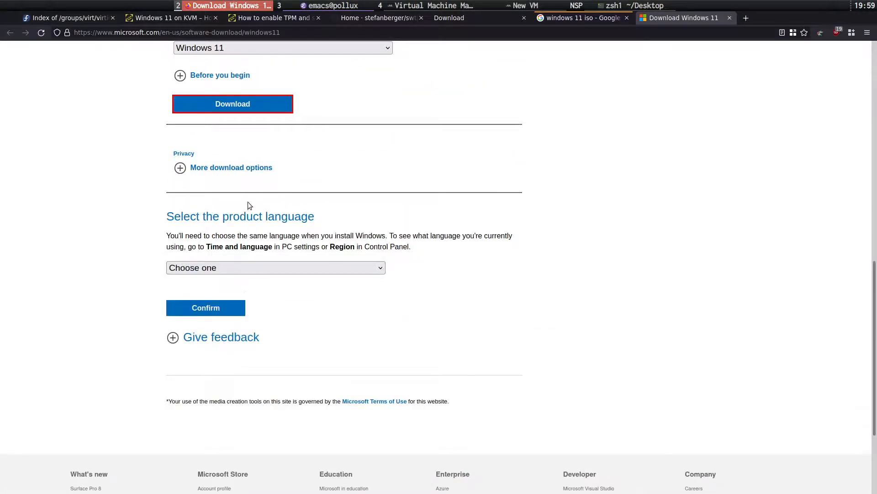
Choose English as the product language, then close the download tab.
{"action": "left_click", "coordinate": [303, 268]}
{"action": "scroll", "coordinate": [273, 383], "scroll_direction": "down", "scroll_amount": 8}
{"action": "scroll", "coordinate": [273, 383], "scroll_direction": "up", "scroll_amount": 4}
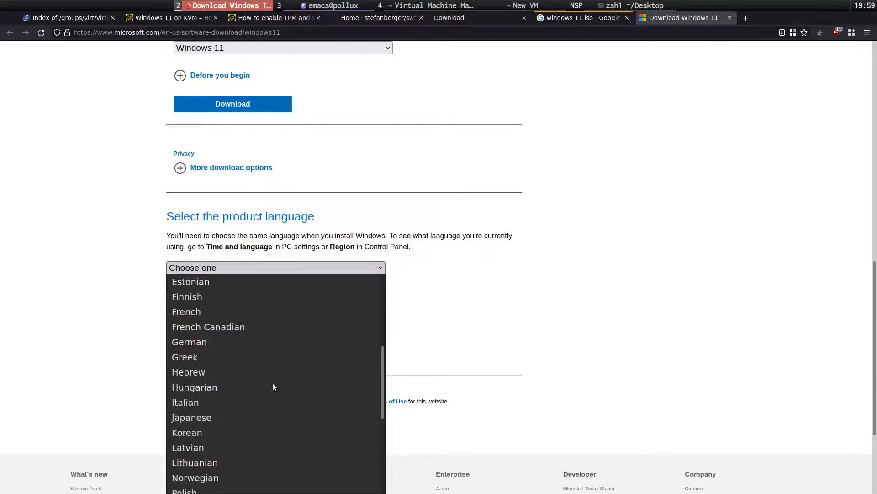
{"action": "scroll", "coordinate": [245, 295], "scroll_direction": "up", "scroll_amount": 2}
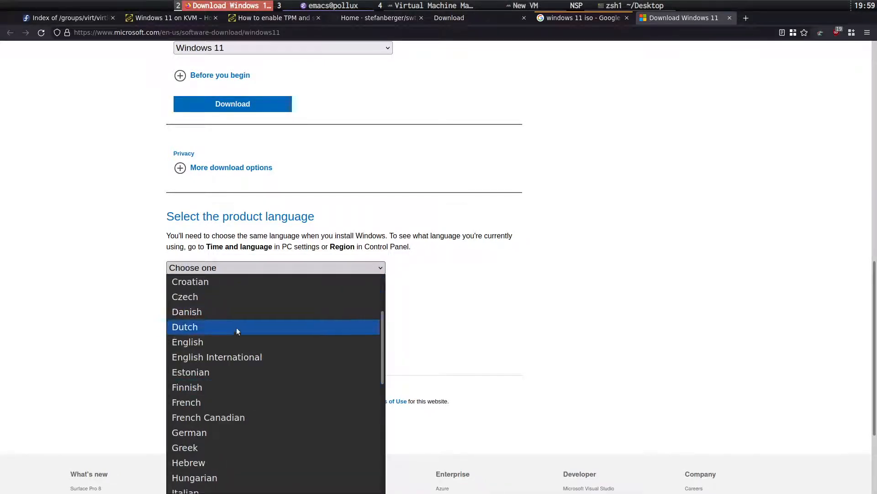
{"action": "left_click", "coordinate": [245, 343]}
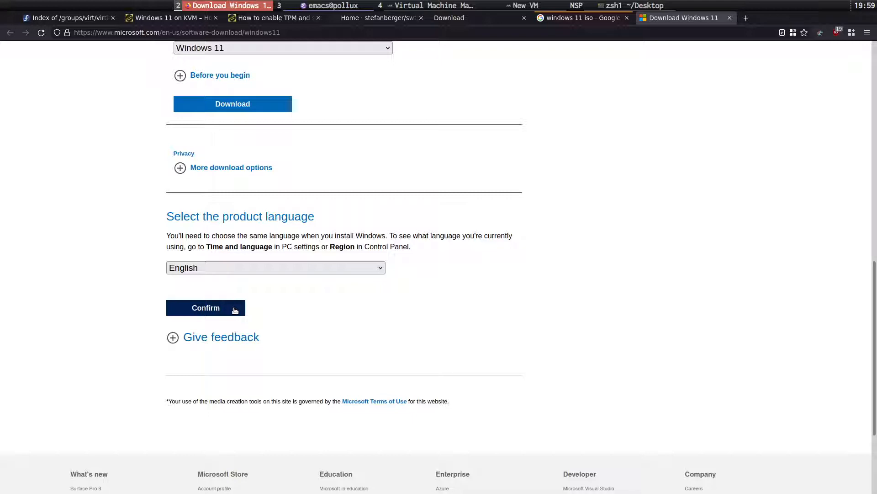
{"action": "left_click", "coordinate": [730, 19]}
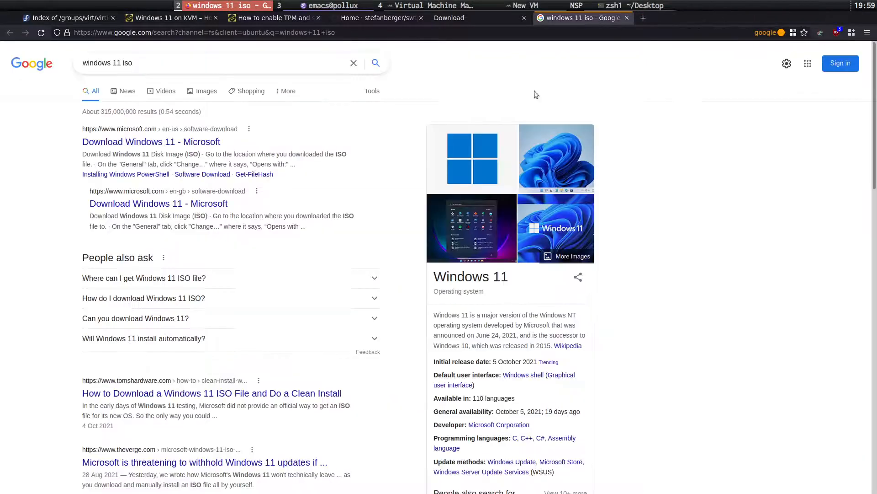
Set the new VM's memory to 8196 MiB and its CPUs to 4.
{"action": "left_click", "coordinate": [446, 11]}
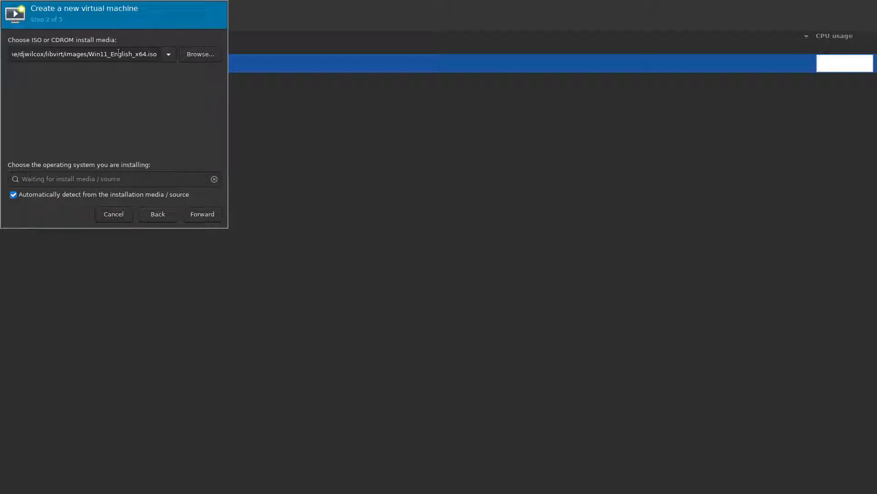
{"action": "left_click", "coordinate": [199, 213]}
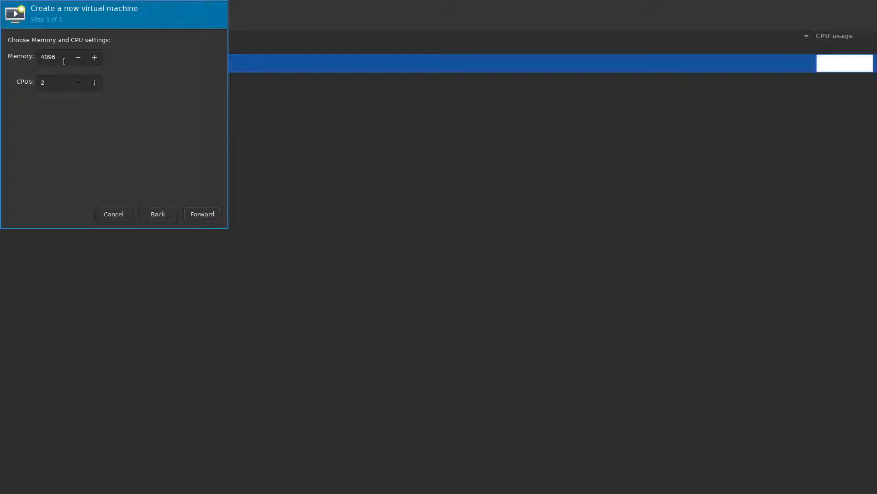
{"action": "left_click", "coordinate": [64, 60]}
{"action": "left_click_drag", "start_coordinate": [64, 61], "coordinate": [10, 54]}
{"action": "type", "text": "8196"}
{"action": "key", "text": "Tab"}
{"action": "type", "text": "4"}
Set the VM disk size to 50 GiB and continue to the summary step.
{"action": "left_click", "coordinate": [198, 212]}
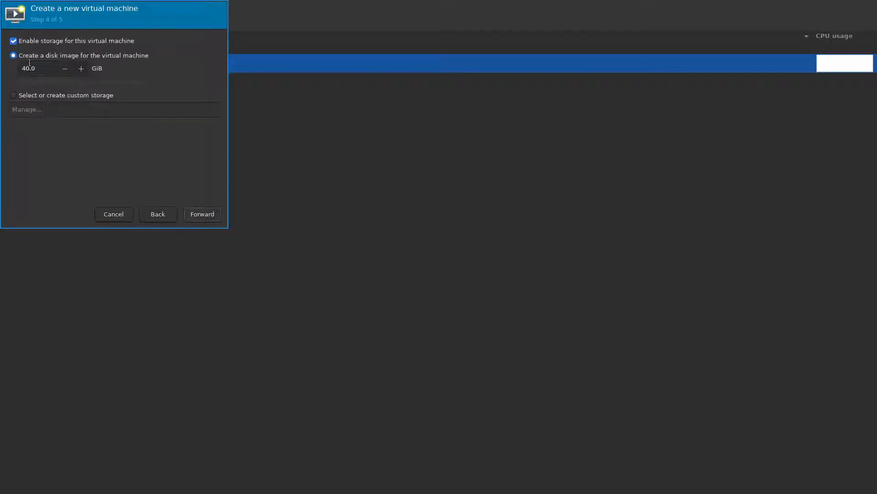
{"action": "left_click", "coordinate": [16, 70]}
{"action": "left_click", "coordinate": [193, 213]}
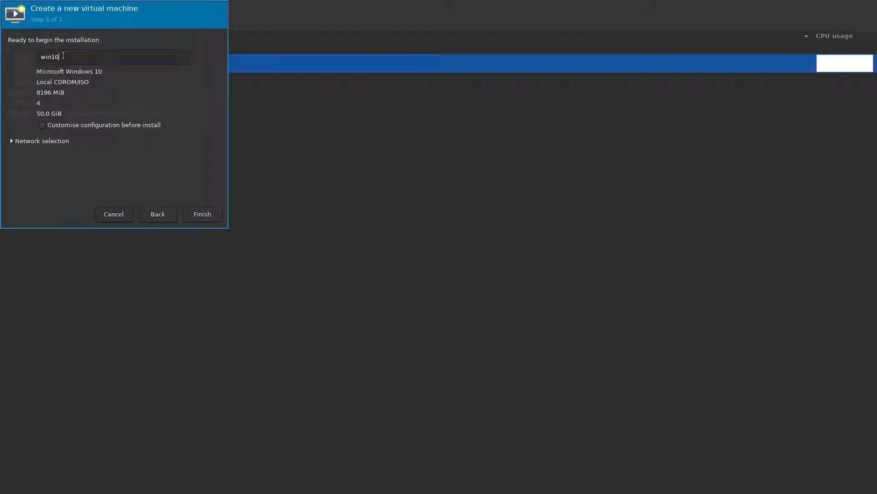
Name the VM windows-11-demo, select the br0 bridge network, and finish to its configuration.
{"action": "mouse_move", "coordinate": [60, 56]}
{"action": "left_mouse_down"}
{"action": "mouse_move", "coordinate": [42, 57]}
{"action": "mouse_move", "coordinate": [51, 58]}
{"action": "left_mouse_up"}
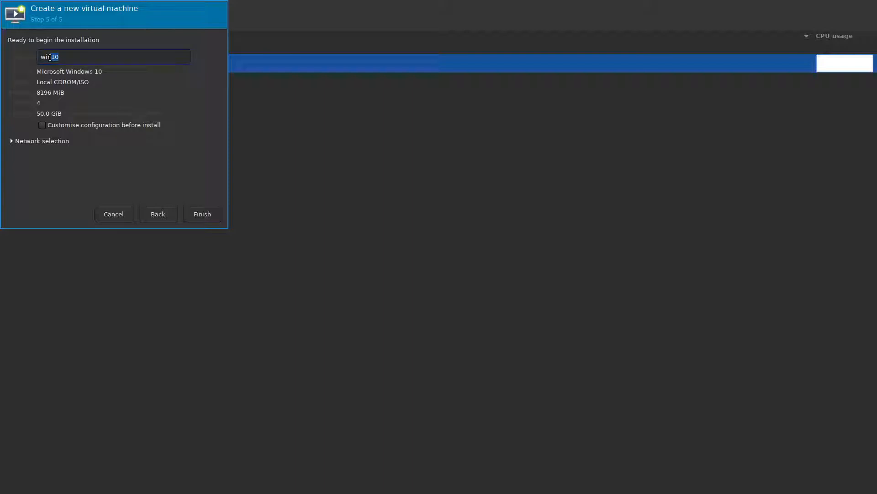
{"action": "type", "text": "dows-11-demo"}
{"action": "key", "text": "Tab"}
{"action": "left_click", "coordinate": [11, 142]}
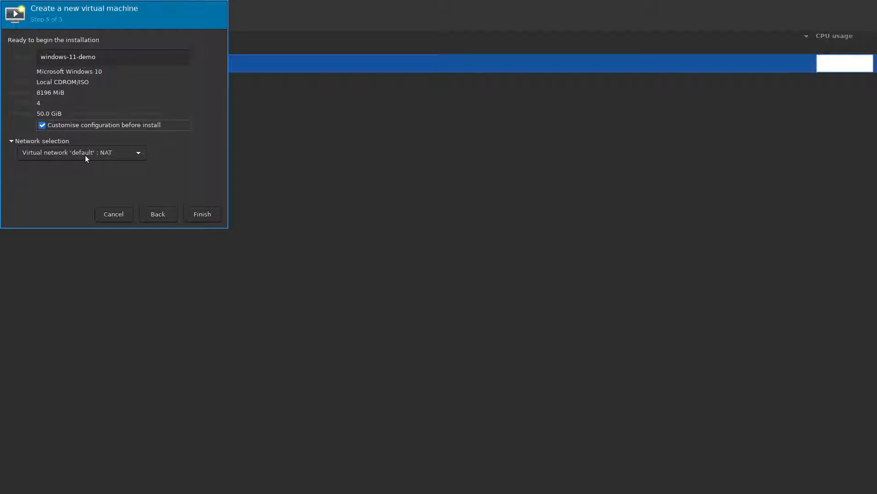
{"action": "left_click", "coordinate": [114, 156]}
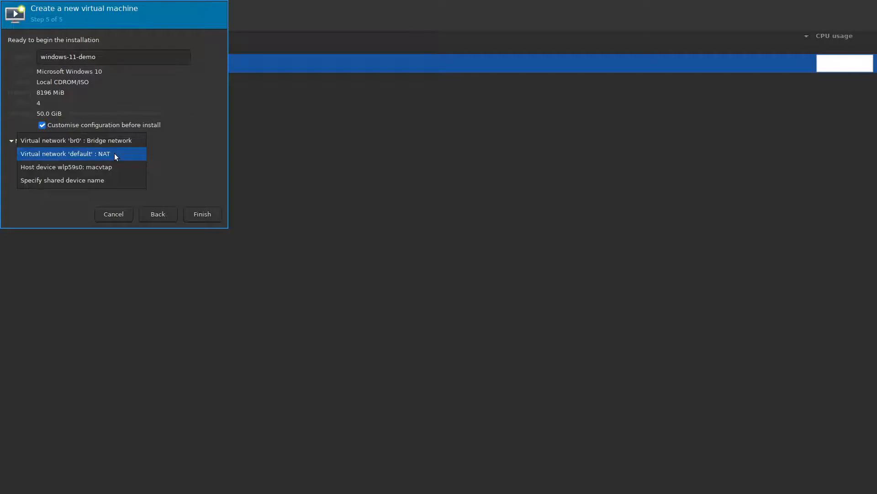
{"action": "left_click", "coordinate": [124, 141]}
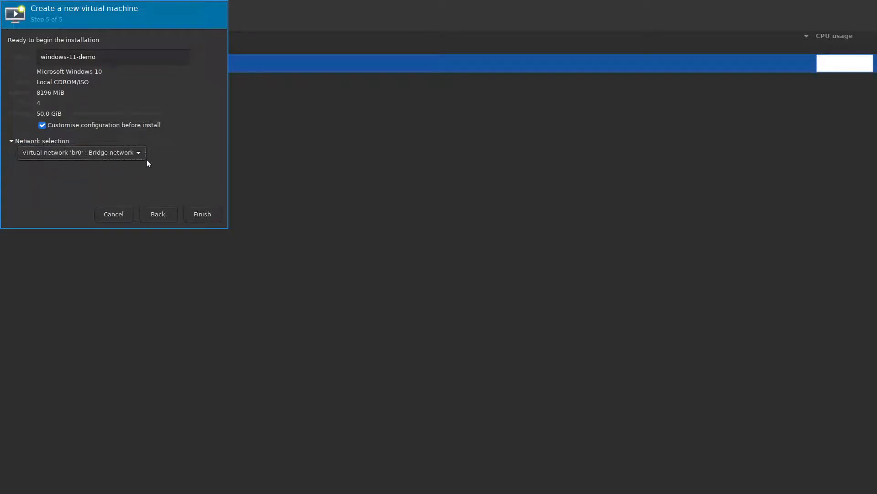
{"action": "left_click", "coordinate": [200, 215]}
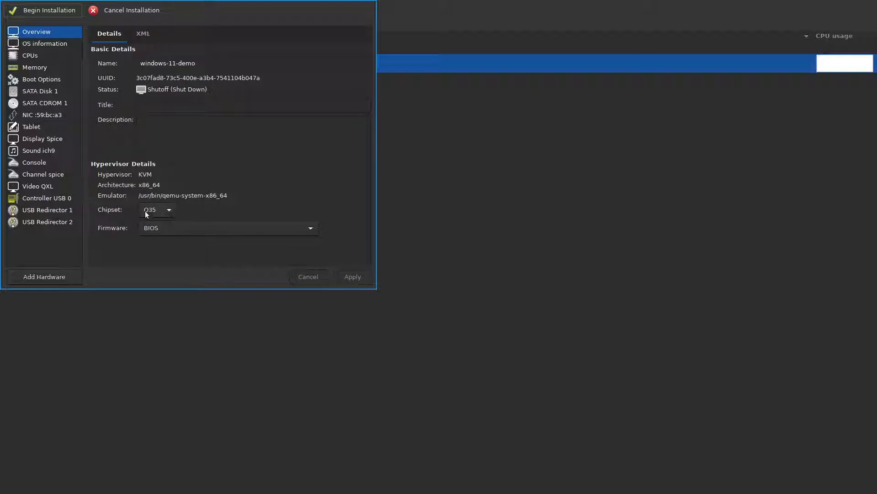
Set the chipset to i440FX and firmware to UEFI OVMF_CODE.fd, and apply.
{"action": "left_click", "coordinate": [169, 213]}
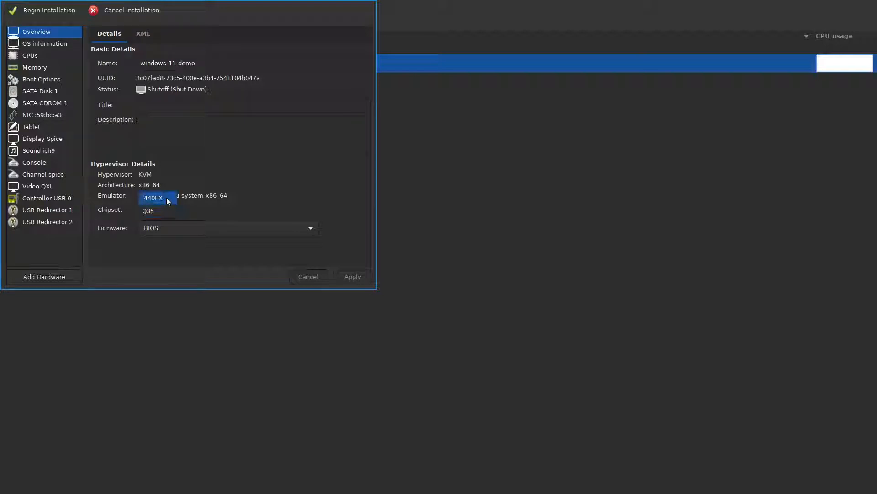
{"action": "left_click", "coordinate": [168, 199]}
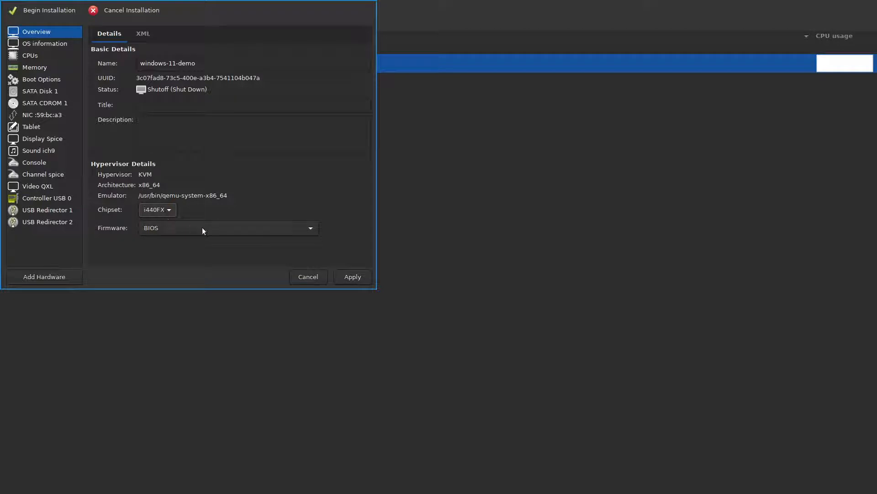
{"action": "left_click", "coordinate": [228, 231]}
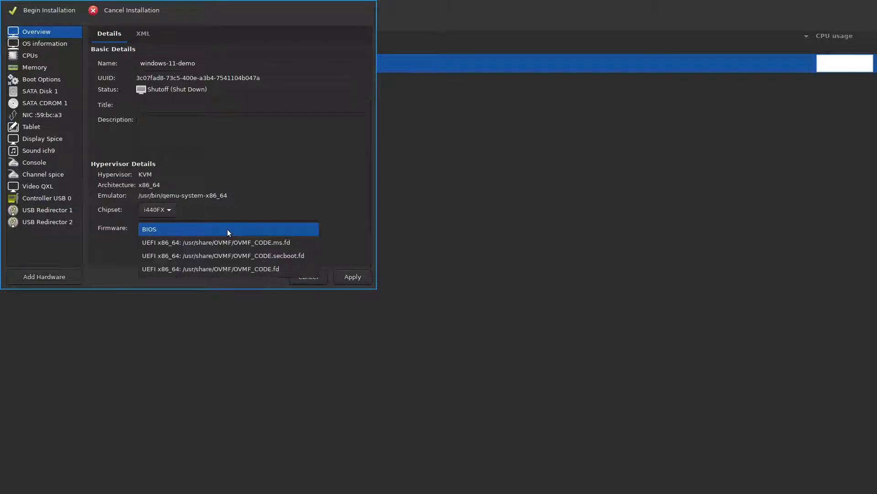
{"action": "left_click", "coordinate": [242, 270]}
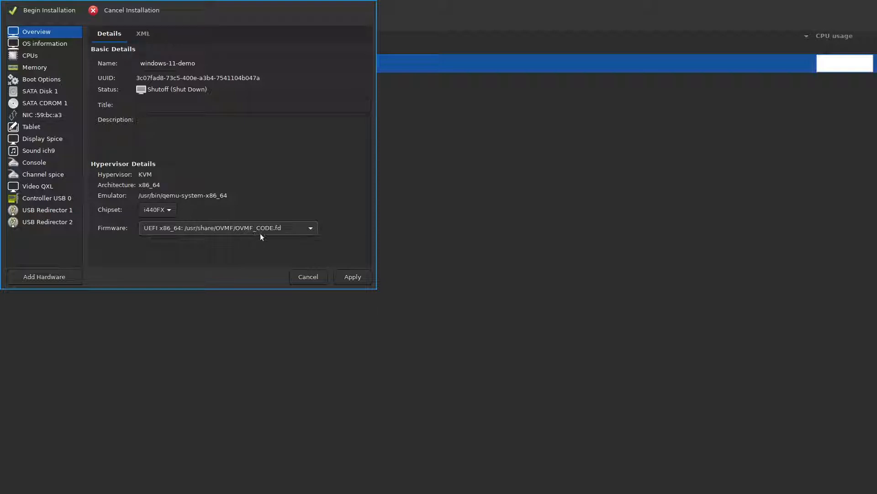
{"action": "left_click", "coordinate": [289, 231]}
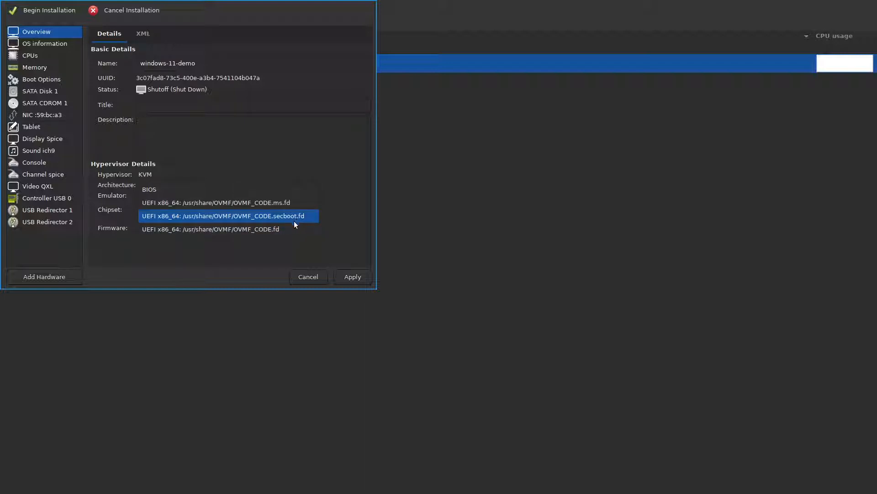
{"action": "left_click", "coordinate": [288, 231]}
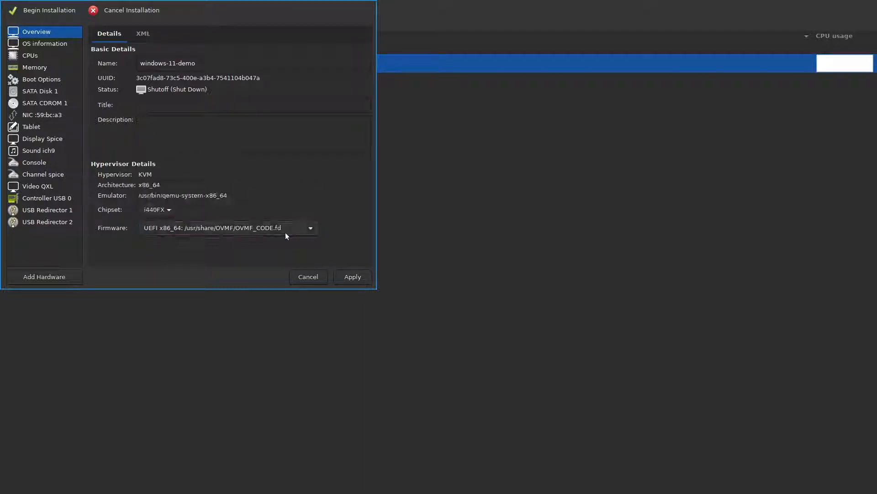
{"action": "left_click", "coordinate": [350, 277]}
Review the VM's OS information and CPU topology settings.
{"action": "left_click", "coordinate": [67, 43]}
{"action": "left_click", "coordinate": [64, 56]}
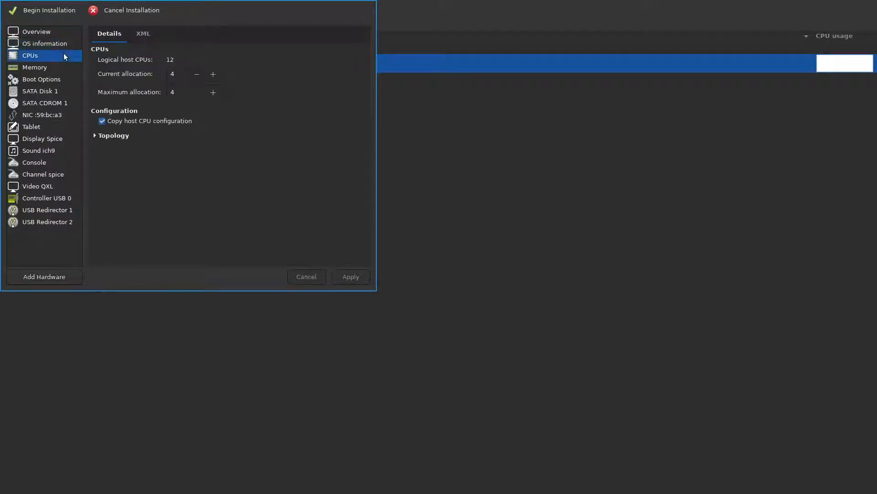
{"action": "left_click", "coordinate": [94, 136]}
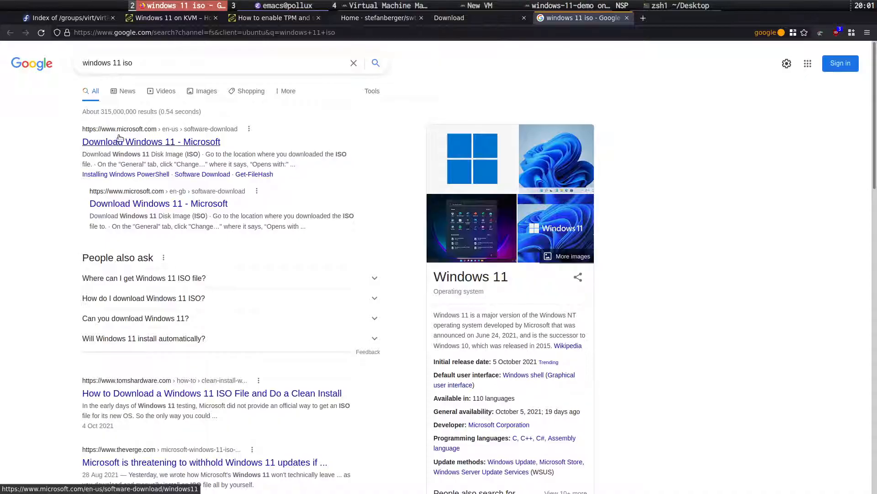
In the Emacs notes, unfold the windows vm heading and glance at Configure TPM and Secure-Boot.
{"action": "left_click", "coordinate": [245, 4]}
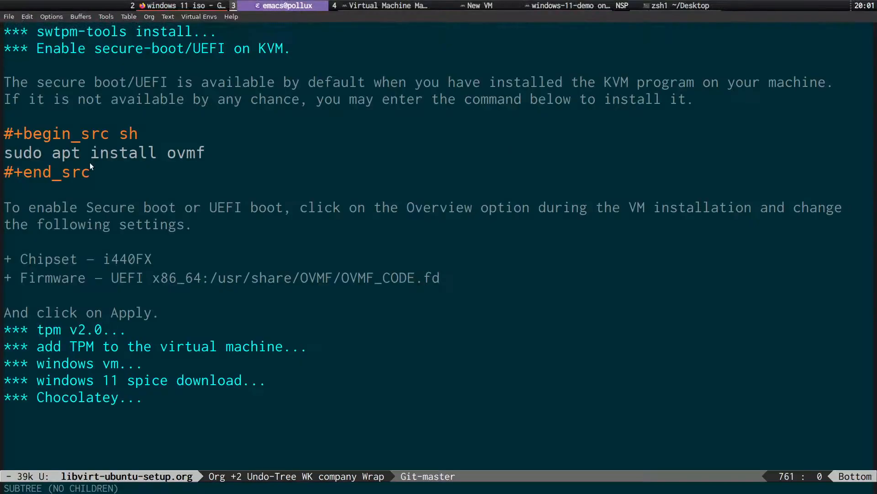
{"action": "key", "text": "Down"}
{"action": "key", "text": "Down"}
{"action": "key", "text": "Down"}
{"action": "key", "text": "Down"}
{"action": "key", "text": "Down"}
{"action": "key", "text": "Down"}
{"action": "key", "text": "Down"}
{"action": "key", "text": "Down"}
{"action": "key", "text": "Down"}
{"action": "key", "text": "Down"}
{"action": "key", "text": "Down"}
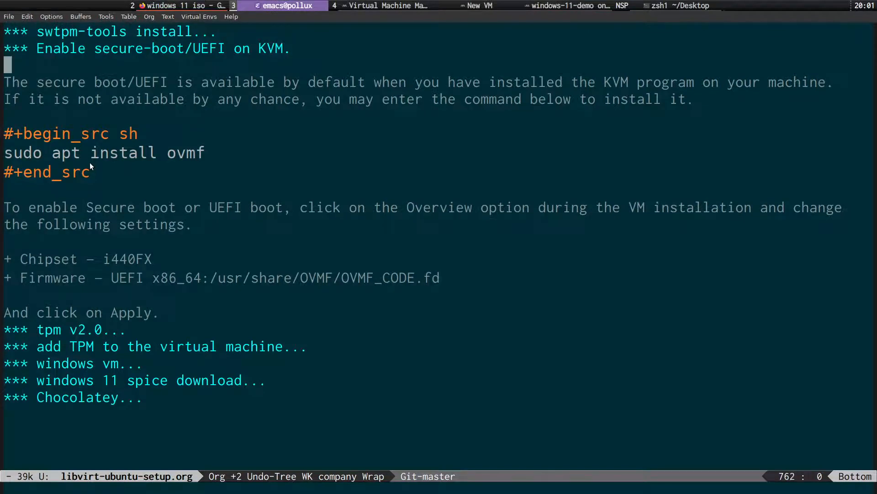
{"action": "key", "text": "Down"}
{"action": "key", "text": "Down"}
{"action": "key", "text": "Down"}
{"action": "key", "text": "Down"}
{"action": "key", "text": "Down"}
{"action": "key", "text": "Down"}
{"action": "key", "text": "Up"}
{"action": "key", "text": "Down"}
{"action": "key", "text": "Tab"}
{"action": "key", "text": "Down"}
{"action": "key", "text": "Down"}
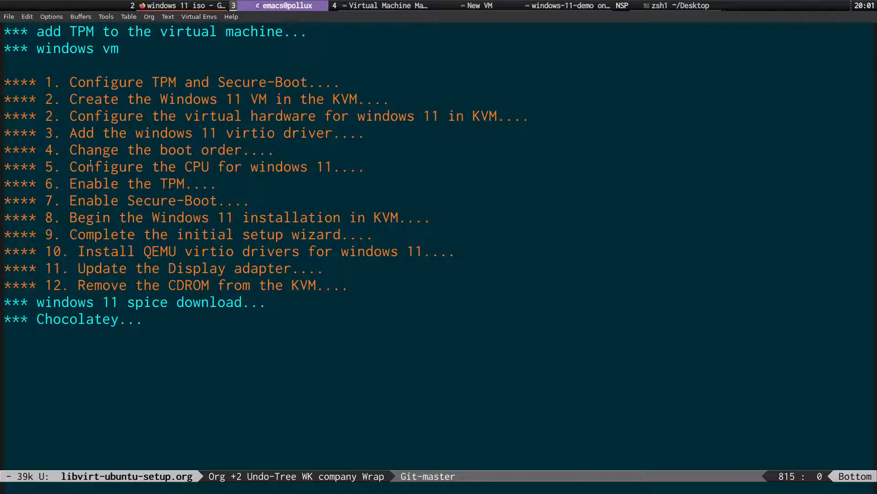
{"action": "key", "text": "Up"}
{"action": "key", "text": "Down"}
{"action": "key", "text": "Tab"}
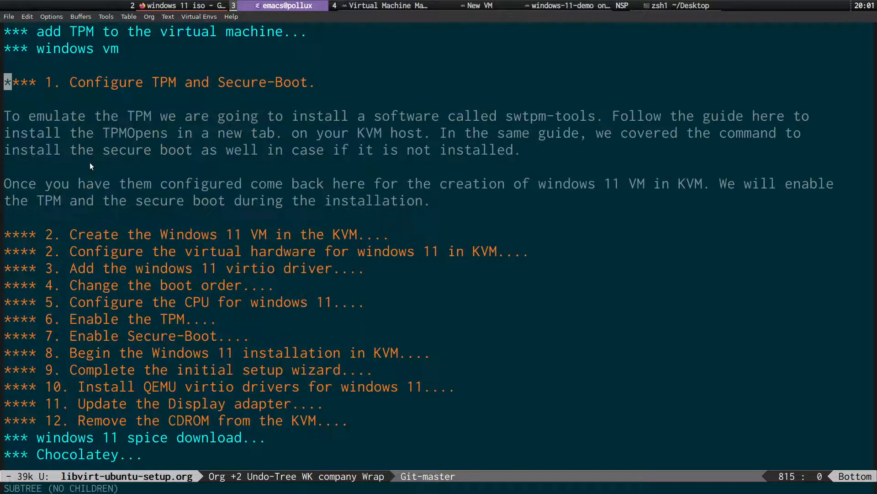
{"action": "key", "text": "Tab"}
Skim the VM-creation and virtio driver sections, then expand '5. Configure the CPU for windows 11'.
{"action": "key", "text": "Down"}
{"action": "key", "text": "Tab"}
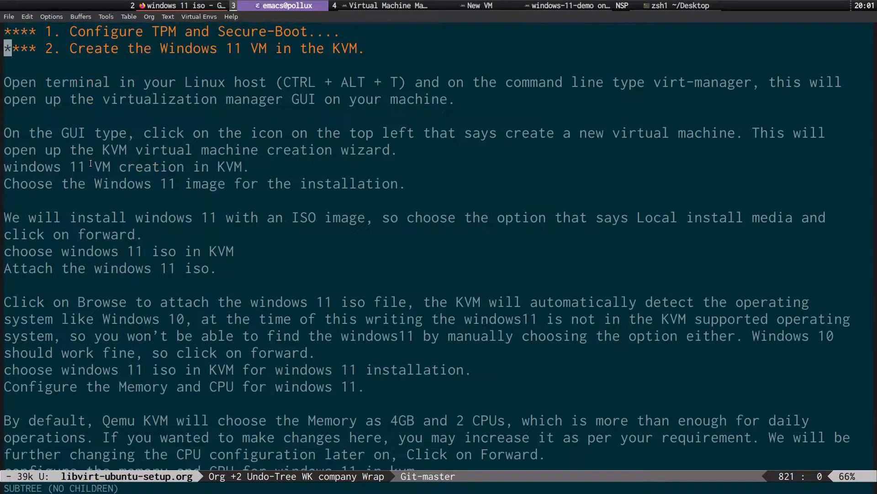
{"action": "key", "text": "Down"}
{"action": "key", "text": "Down"}
{"action": "key", "text": "Up"}
{"action": "key", "text": "Up"}
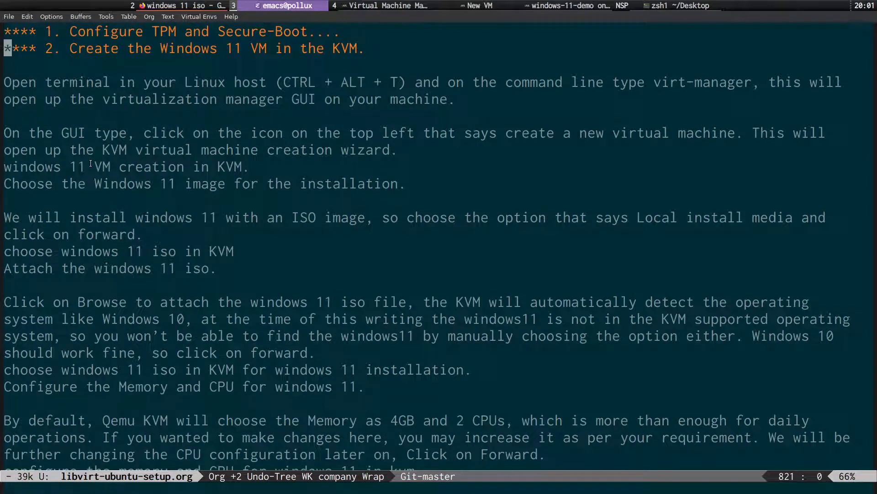
{"action": "key", "text": "Tab"}
{"action": "key", "text": "Down"}
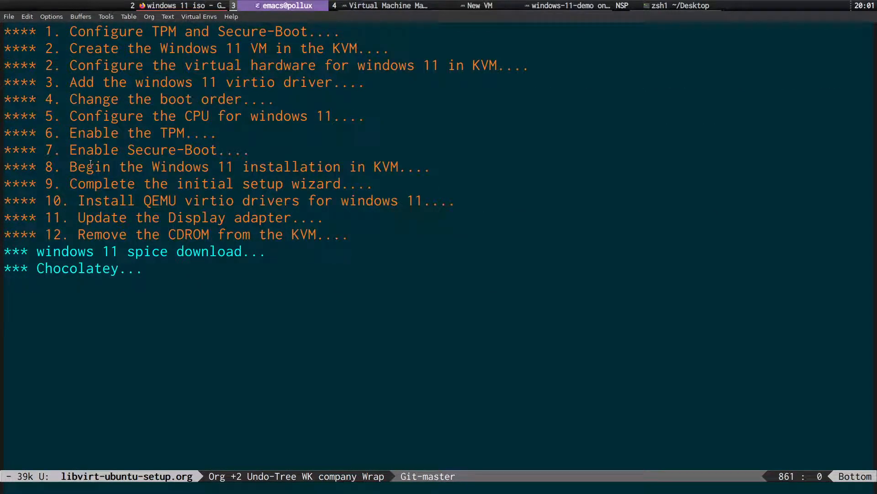
{"action": "key", "text": "Down"}
{"action": "key", "text": "Tab"}
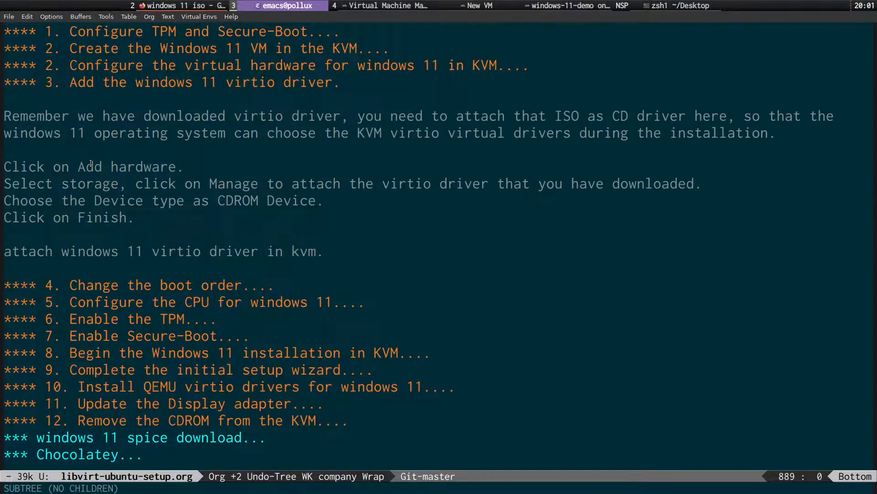
{"action": "key", "text": "Tab"}
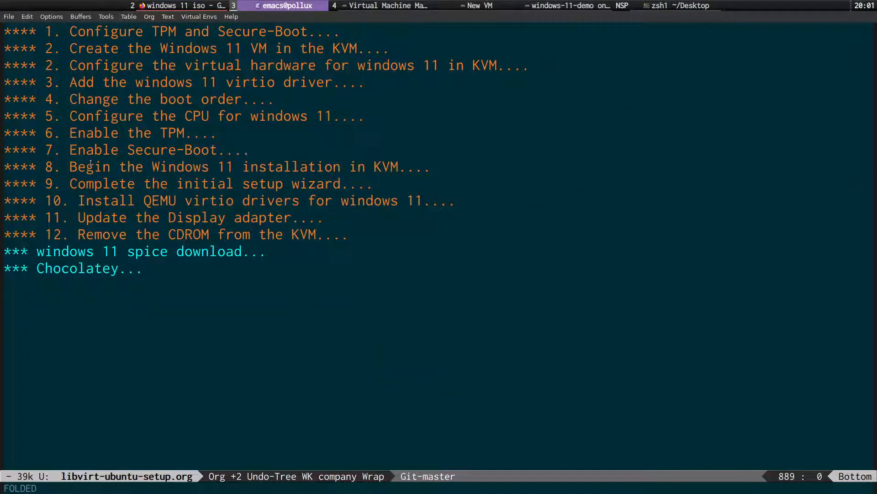
{"action": "key", "text": "Down"}
{"action": "key", "text": "Down"}
{"action": "key", "text": "Tab"}
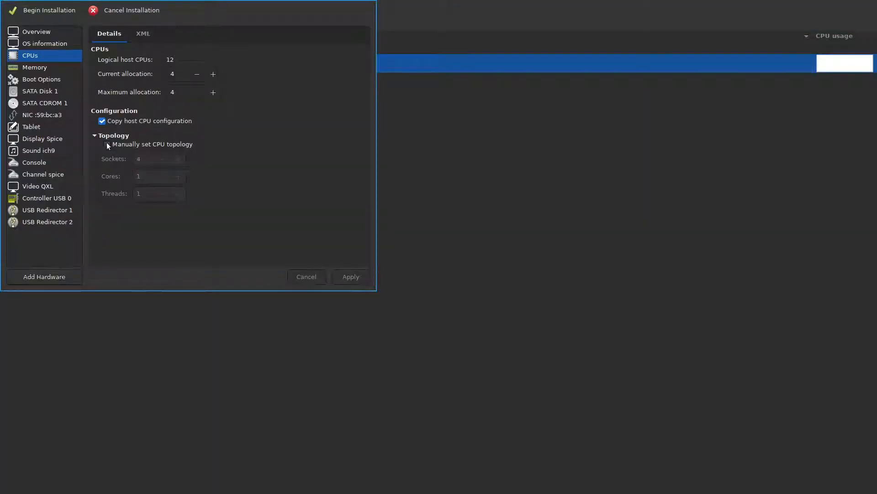
Enable manual CPU topology with 1 socket, 2 cores and 2 threads, and allocate 4 CPUs.
{"action": "left_click", "coordinate": [107, 144]}
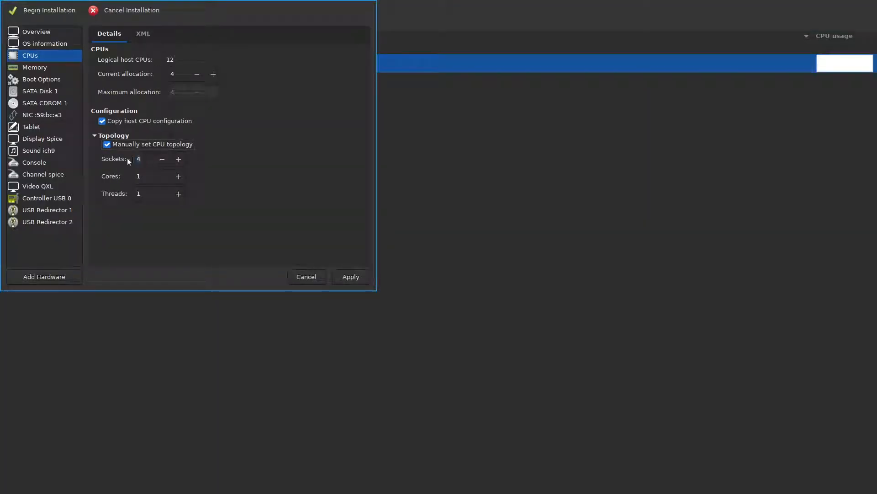
{"action": "double_click", "coordinate": [139, 159]}
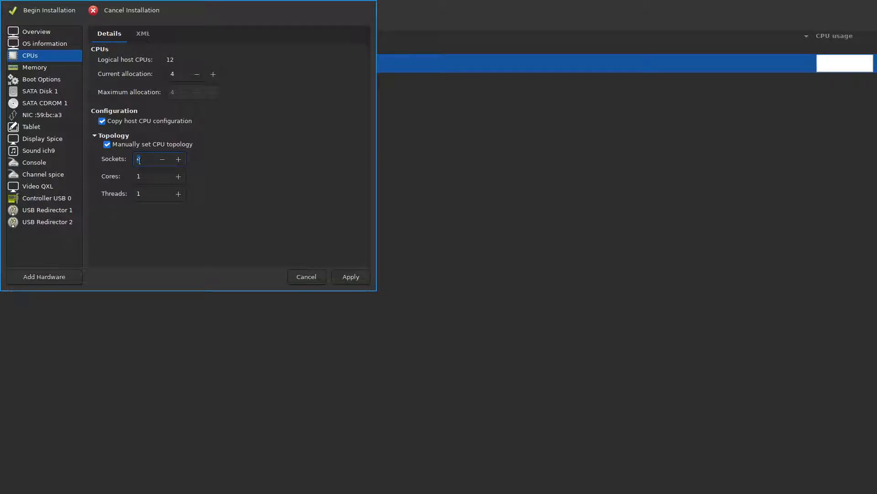
{"action": "key", "text": "super+3"}
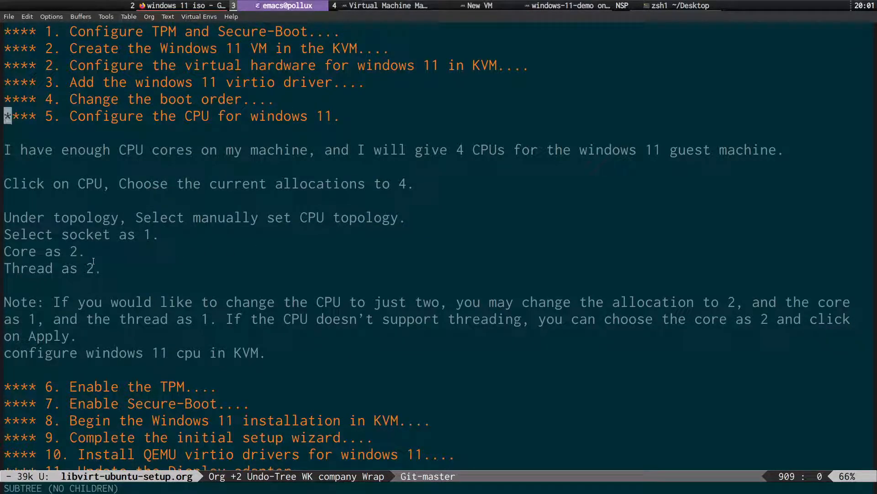
{"action": "key", "text": "super+4"}
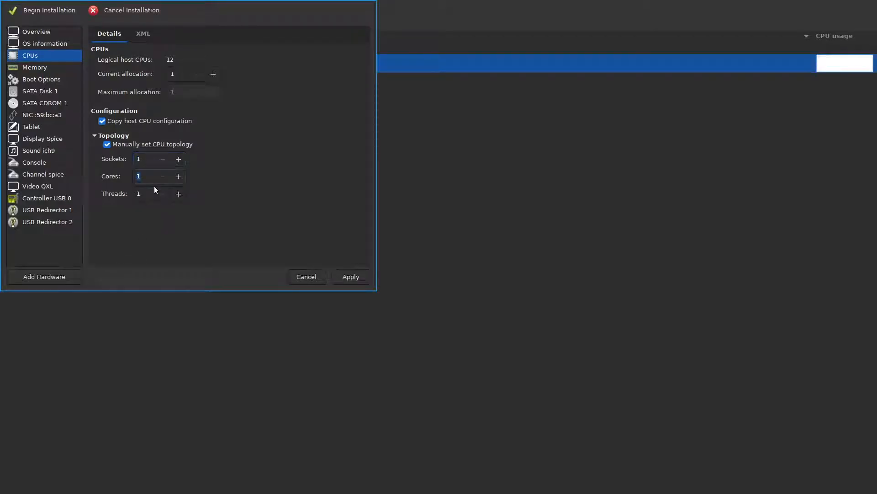
{"action": "key", "text": "Tab"}
{"action": "left_click", "coordinate": [216, 74]}
Apply the new CPU settings, view the Memory page, and move the details window aside.
{"action": "left_click", "coordinate": [360, 279]}
{"action": "left_click", "coordinate": [64, 67]}
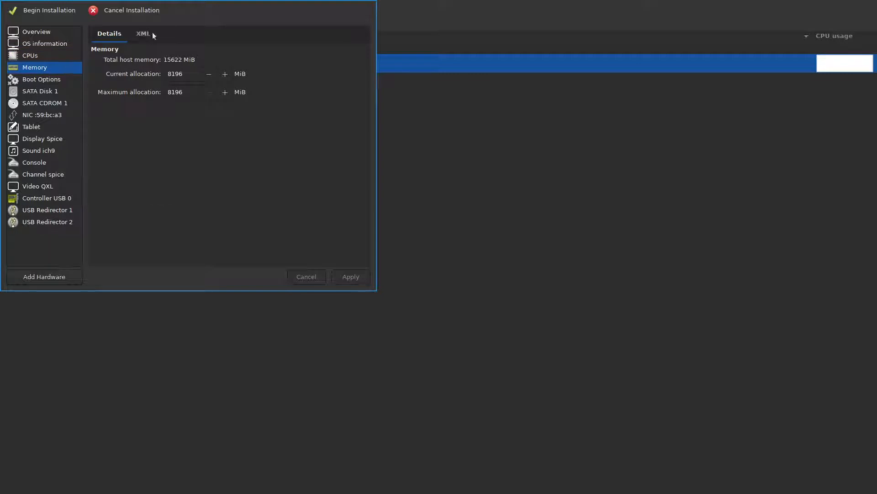
{"action": "left_click_drag", "start_coordinate": [180, 11], "coordinate": [233, 76]}
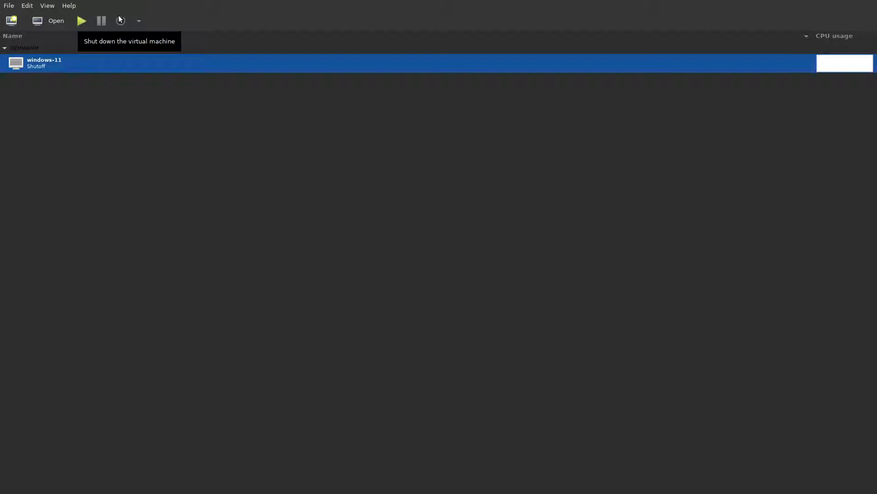
Open Edit > Preferences, then drag the main window down to reveal the other windows.
{"action": "left_click", "coordinate": [29, 6]}
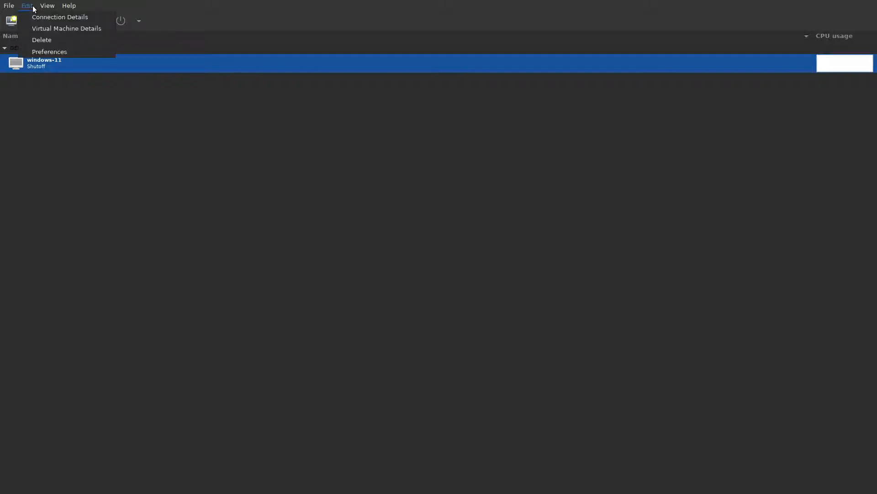
{"action": "mouse_move", "coordinate": [28, 7]}
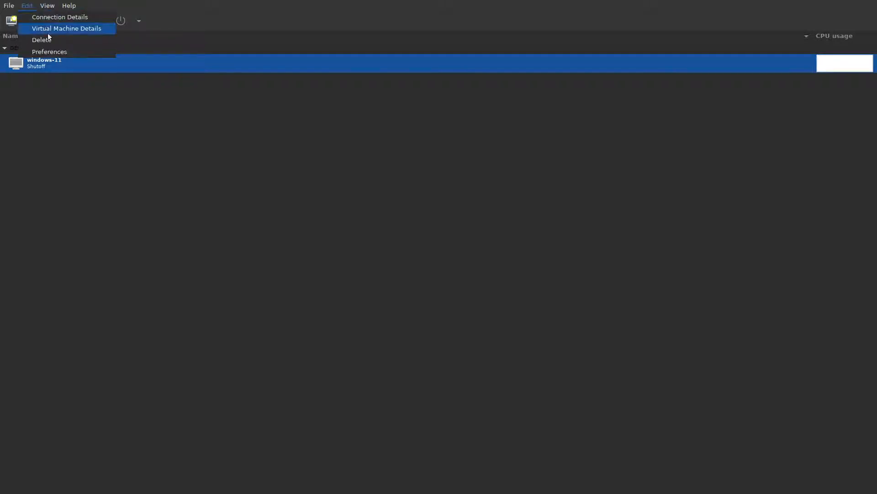
{"action": "left_click", "coordinate": [65, 55]}
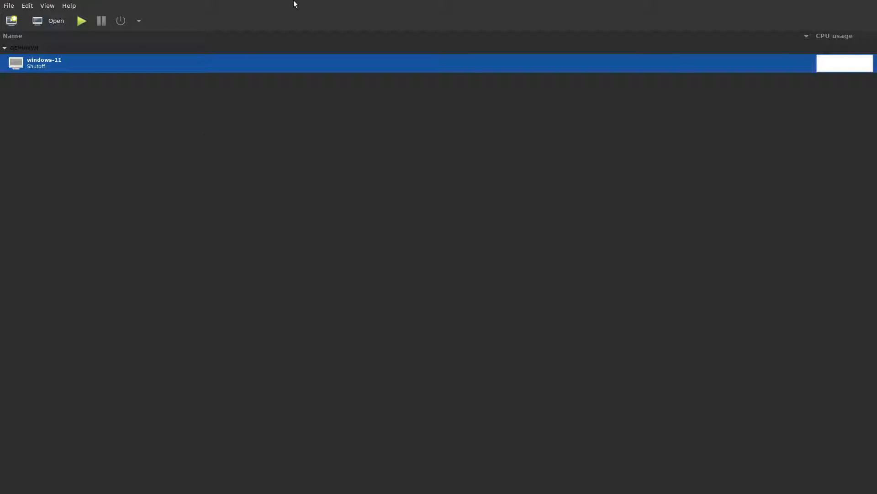
{"action": "left_click_drag", "start_coordinate": [287, 3], "coordinate": [304, 124]}
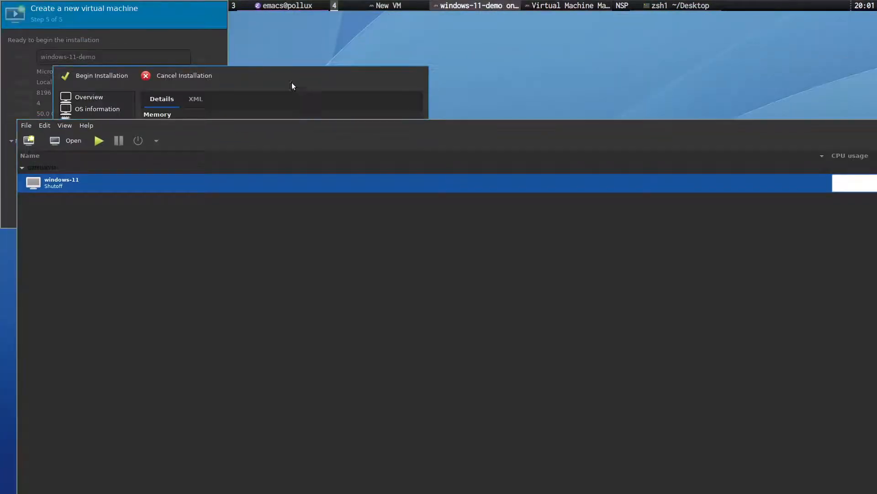
Arrange the main window, New VM wizard and customise dialog so none of them overlap.
{"action": "left_click_drag", "start_coordinate": [285, 78], "coordinate": [445, 91]}
{"action": "left_click_drag", "start_coordinate": [194, 15], "coordinate": [238, 184]}
{"action": "left_click_drag", "start_coordinate": [204, 139], "coordinate": [186, 25]}
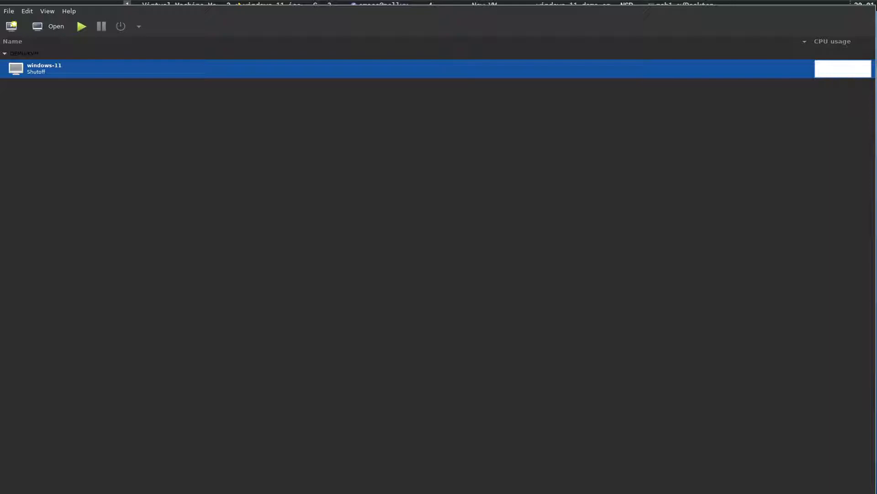
{"action": "left_click_drag", "start_coordinate": [169, 17], "coordinate": [186, 234]}
{"action": "left_click_drag", "start_coordinate": [178, 177], "coordinate": [166, 24]}
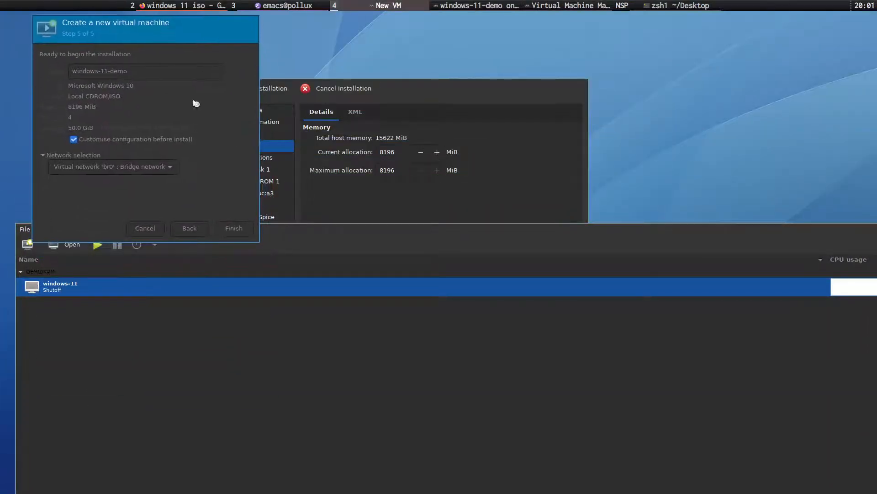
{"action": "left_click_drag", "start_coordinate": [421, 88], "coordinate": [464, 24]}
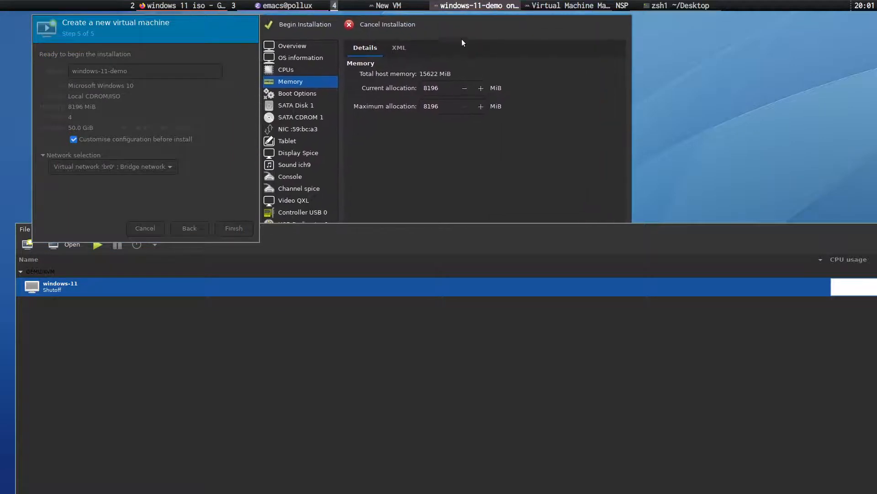
{"action": "left_click_drag", "start_coordinate": [538, 224], "coordinate": [510, 334]}
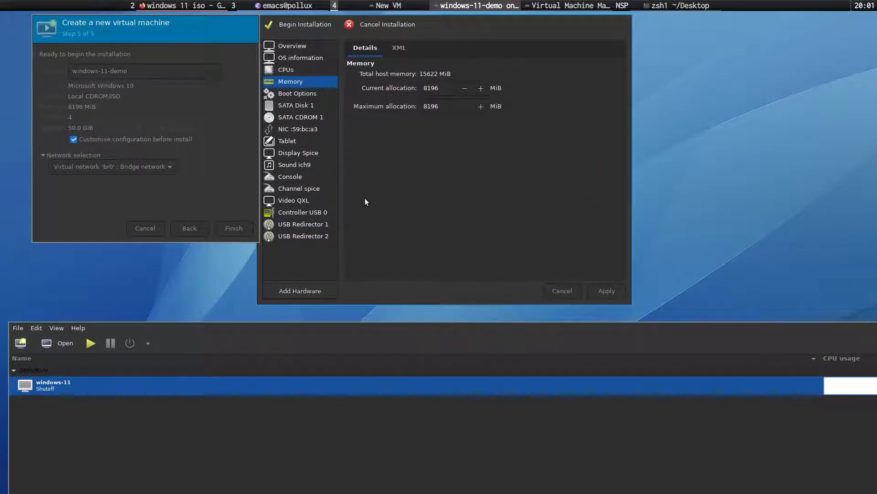
Change SATA Disk 1's disk bus to VirtIO under Advanced options and apply it.
{"action": "left_click", "coordinate": [318, 93]}
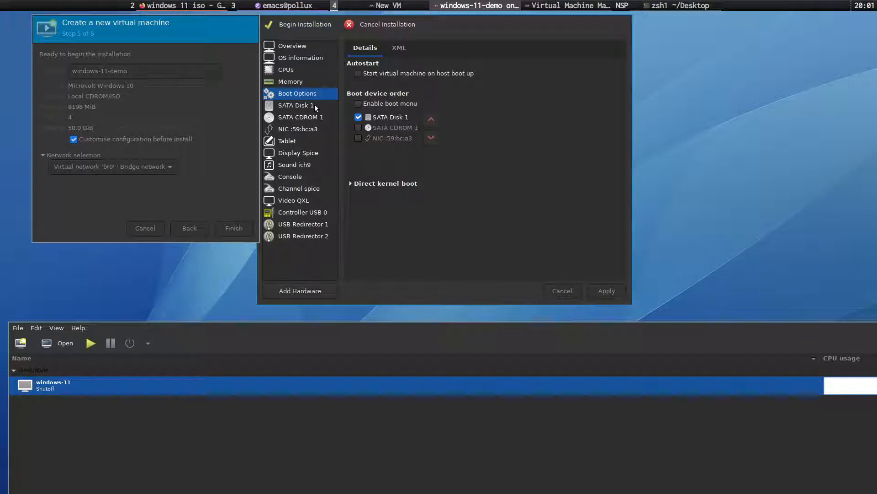
{"action": "left_click", "coordinate": [315, 105]}
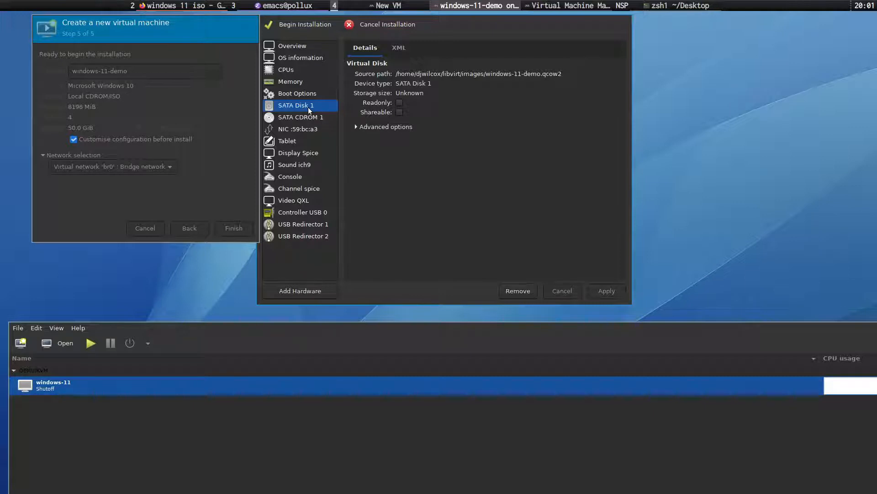
{"action": "left_click", "coordinate": [357, 127]}
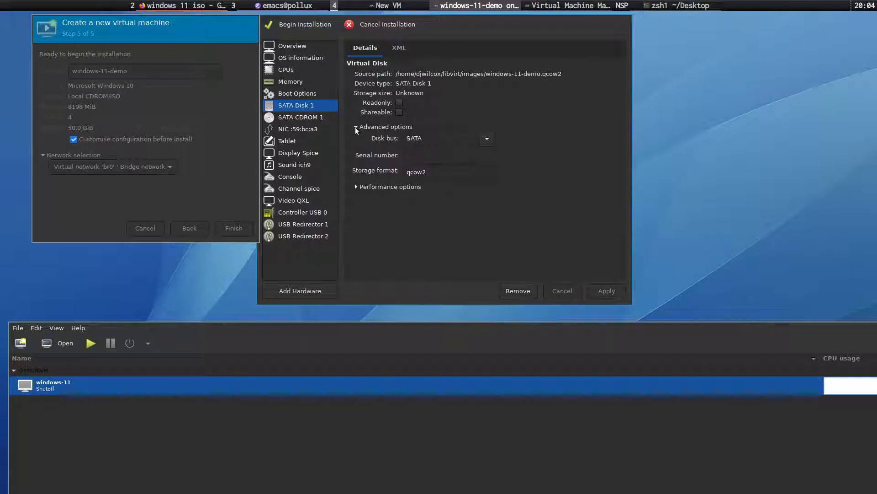
{"action": "left_click", "coordinate": [488, 139]}
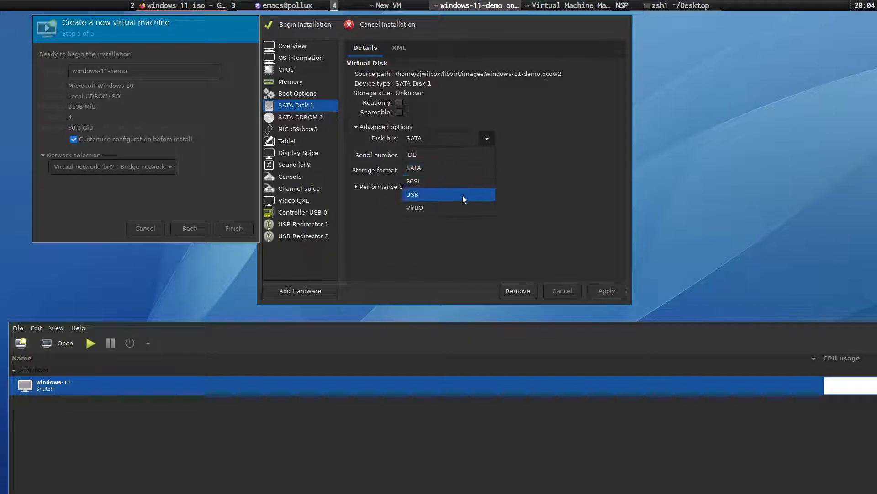
{"action": "left_click", "coordinate": [463, 208]}
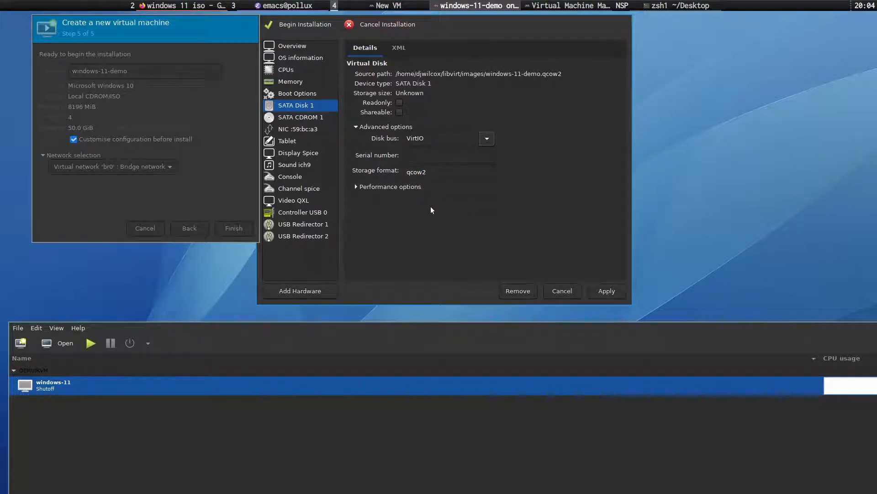
{"action": "left_click", "coordinate": [606, 291]}
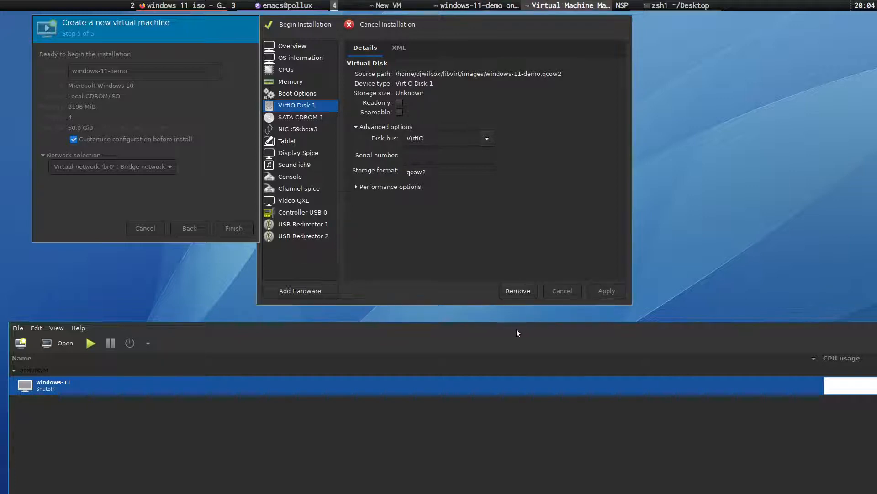
{"action": "left_click", "coordinate": [324, 117]}
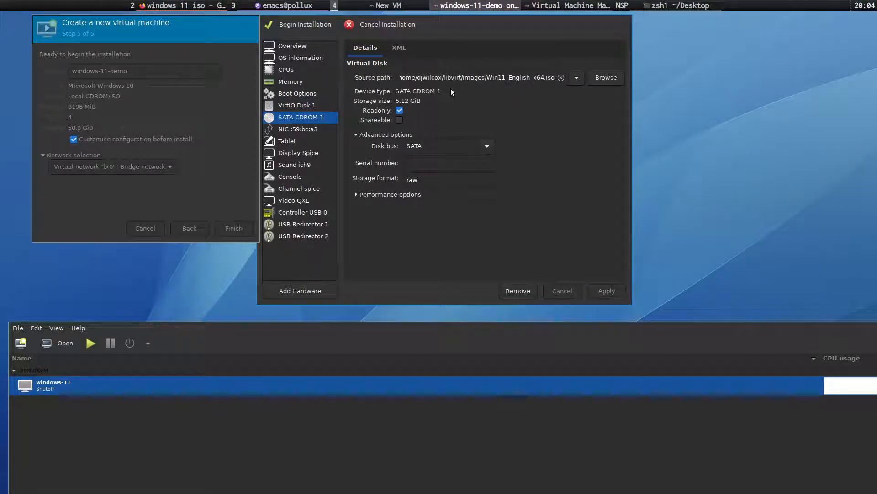
Set the NIC :59:bc:a3 device model to virtio and apply the change.
{"action": "left_click", "coordinate": [315, 131]}
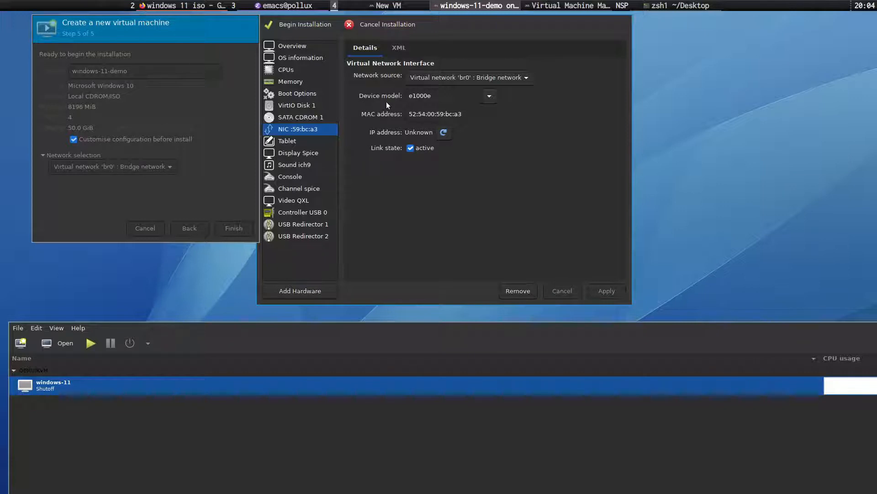
{"action": "left_click", "coordinate": [492, 97]}
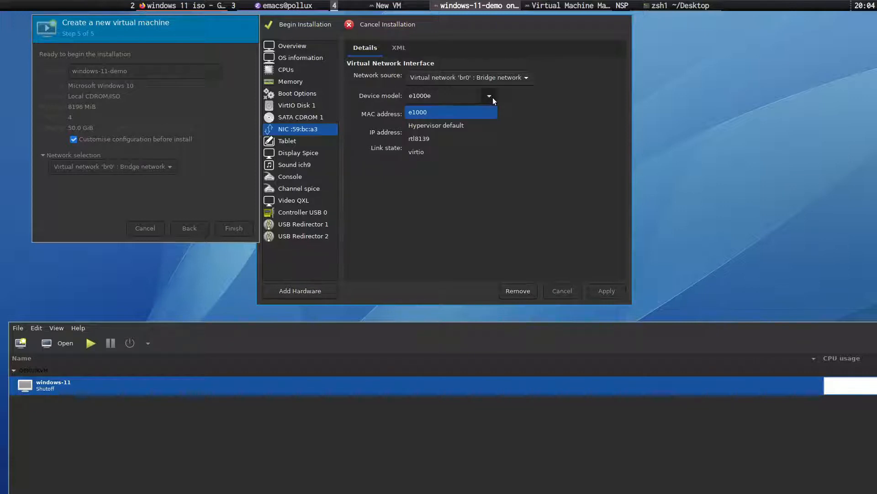
{"action": "left_click", "coordinate": [449, 149]}
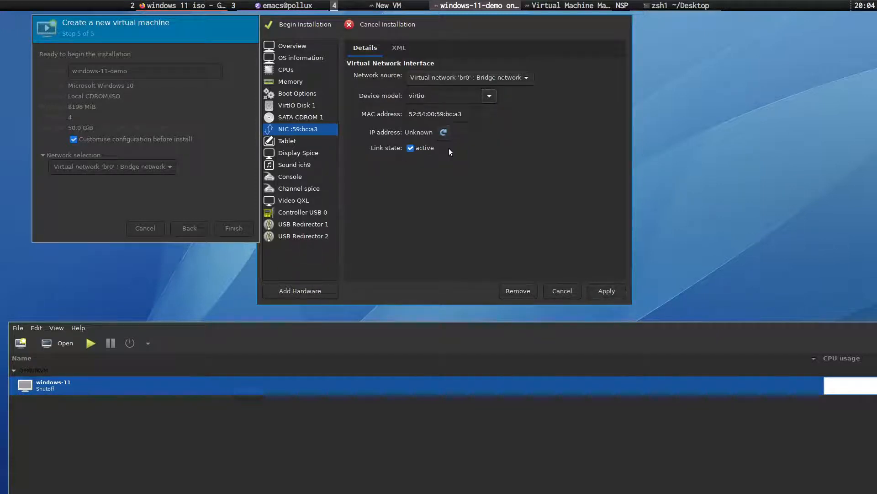
{"action": "left_click", "coordinate": [608, 289]}
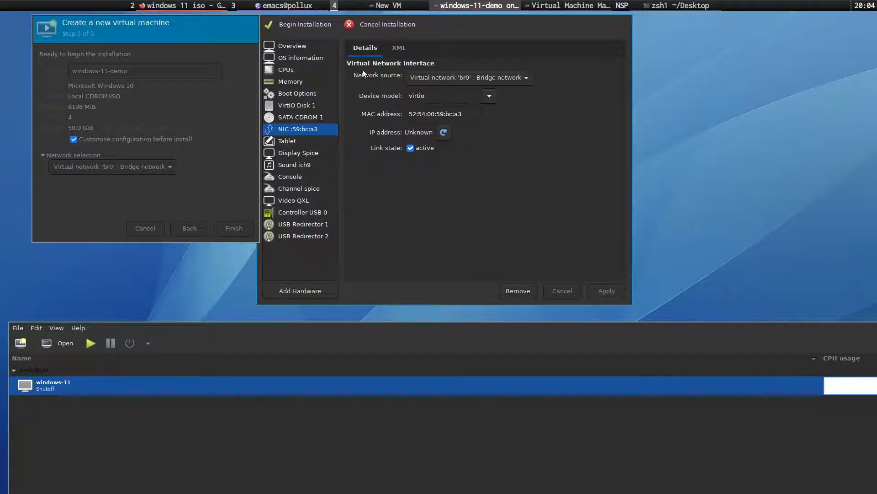
In the Emacs notes, fold the CPU configuration section and move to the '4. Change the boot order' heading.
{"action": "left_click", "coordinate": [300, 5]}
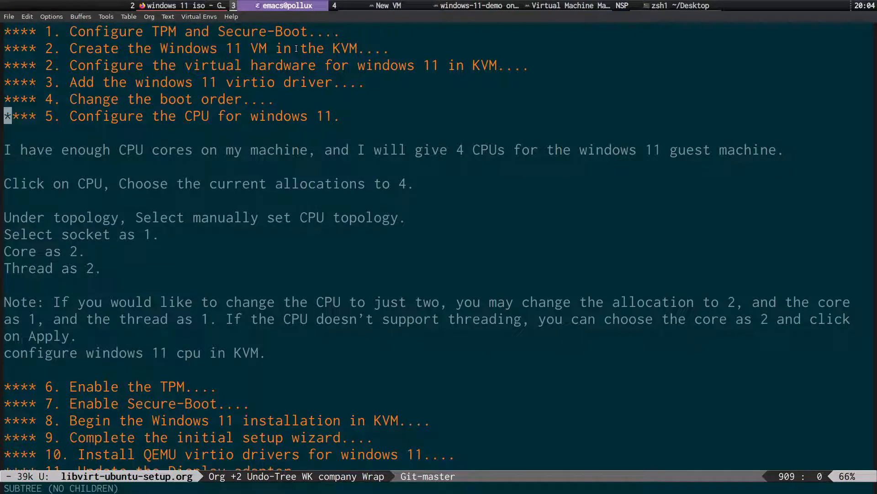
{"action": "key", "text": "Tab"}
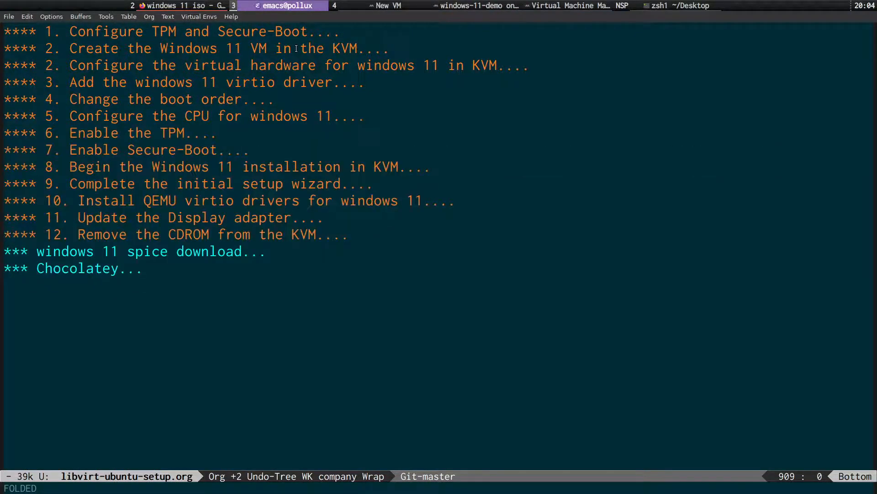
{"action": "key", "text": "Down"}
{"action": "key", "text": "Up"}
{"action": "key", "text": "Up"}
{"action": "key", "text": "Up"}
{"action": "key", "text": "Up"}
{"action": "key", "text": "Up"}
{"action": "key", "text": "Up"}
{"action": "key", "text": "Up"}
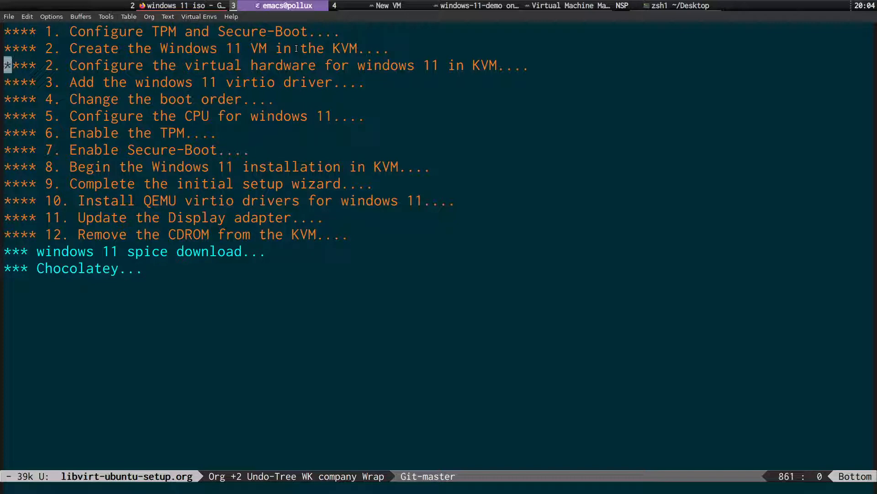
{"action": "key", "text": "Down"}
{"action": "key", "text": "Down"}
{"action": "key", "text": "Down"}
{"action": "key", "text": "Down"}
{"action": "key", "text": "Down"}
{"action": "key", "text": "Down"}
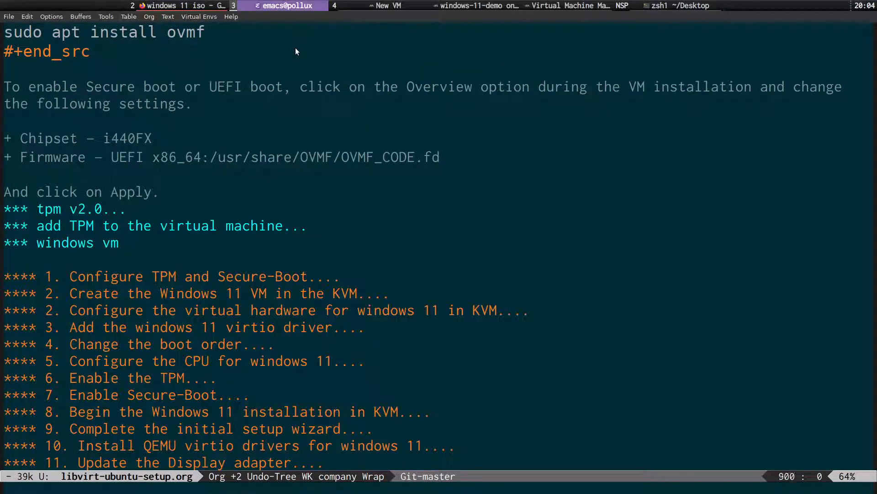
Maximise Firefox on the getlabsdone Windows 11 on KVM guide and allow its third-party content in uBlock, then reload.
{"action": "left_click", "coordinate": [150, 8]}
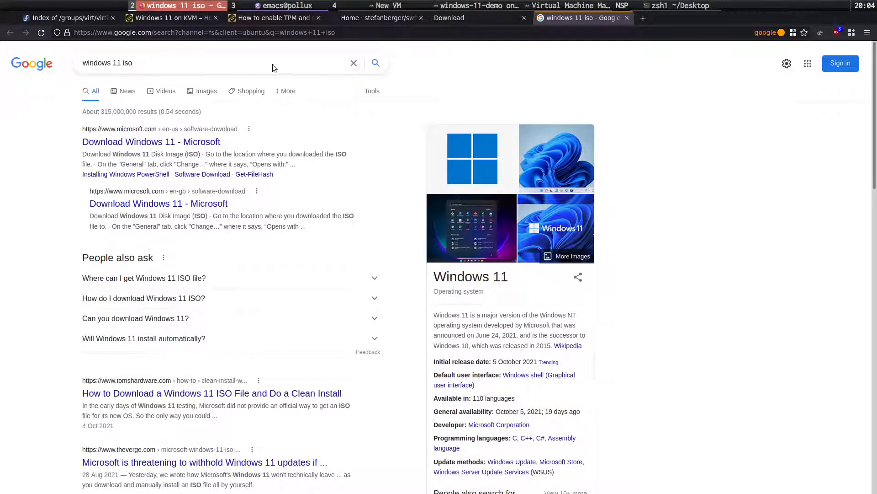
{"action": "key", "text": "super+b"}
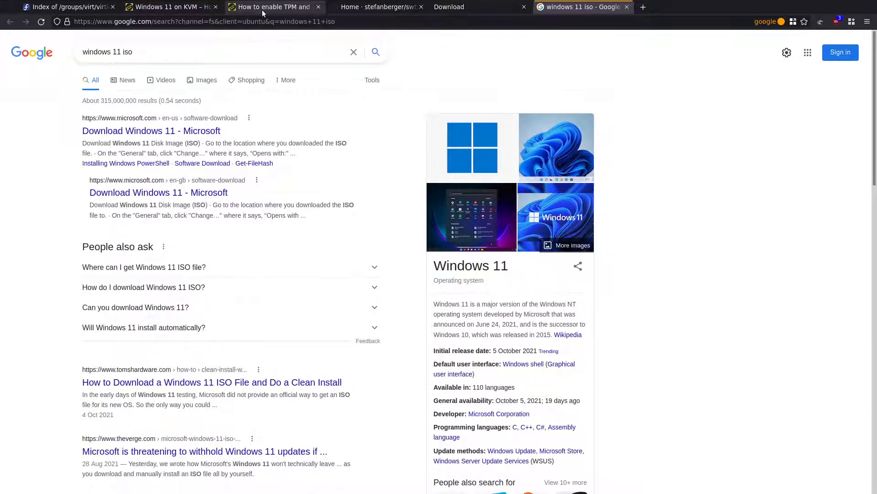
{"action": "left_click", "coordinate": [156, 7]}
{"action": "scroll", "coordinate": [131, 281], "scroll_direction": "down", "scroll_amount": 20}
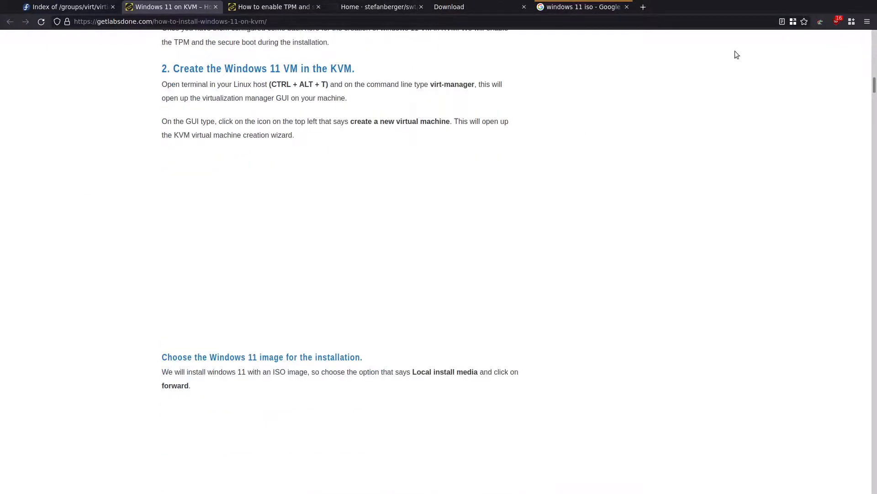
{"action": "left_click", "coordinate": [837, 22]}
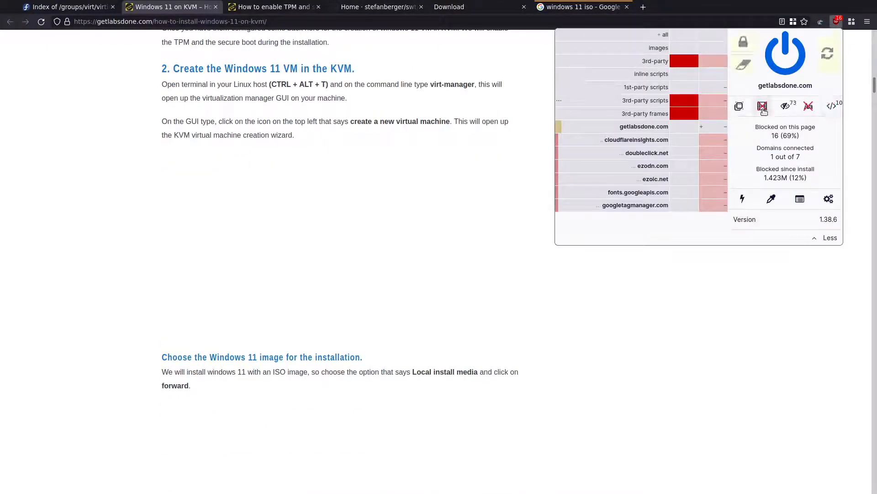
{"action": "left_click", "coordinate": [704, 57]}
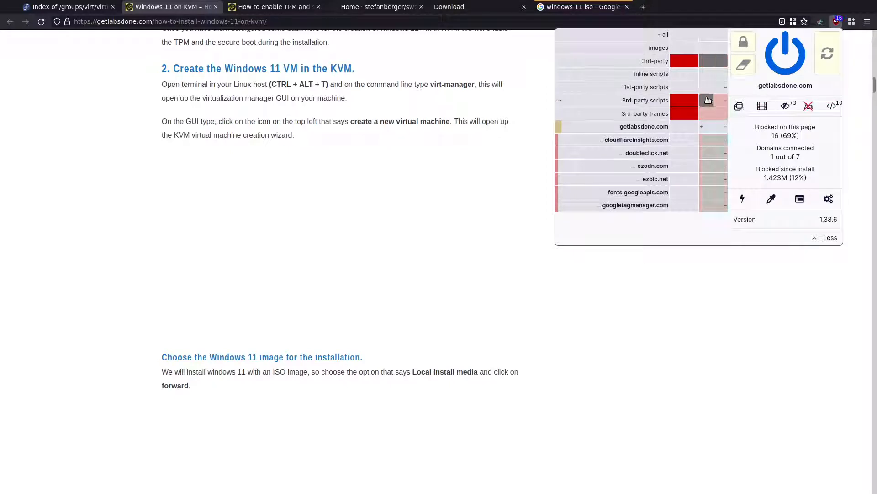
{"action": "left_click", "coordinate": [820, 55]}
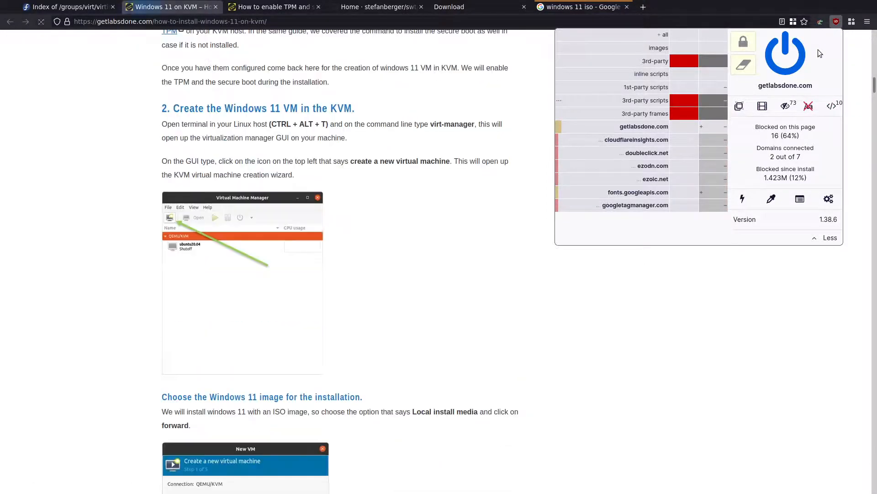
{"action": "left_click", "coordinate": [511, 199]}
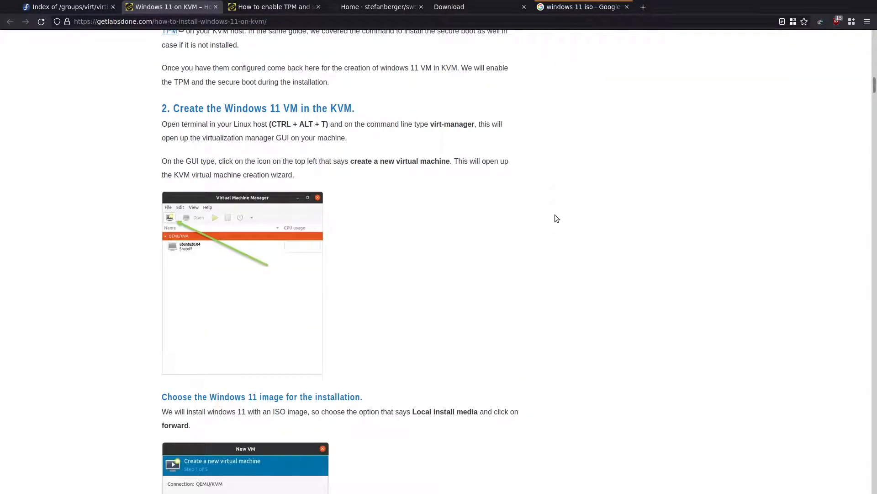
Scroll the guide to the step for attaching the virtio driver ISO as a CDROM.
{"action": "scroll", "coordinate": [555, 215], "scroll_direction": "down", "scroll_amount": 10}
{"action": "scroll", "coordinate": [555, 216], "scroll_direction": "down", "scroll_amount": 20}
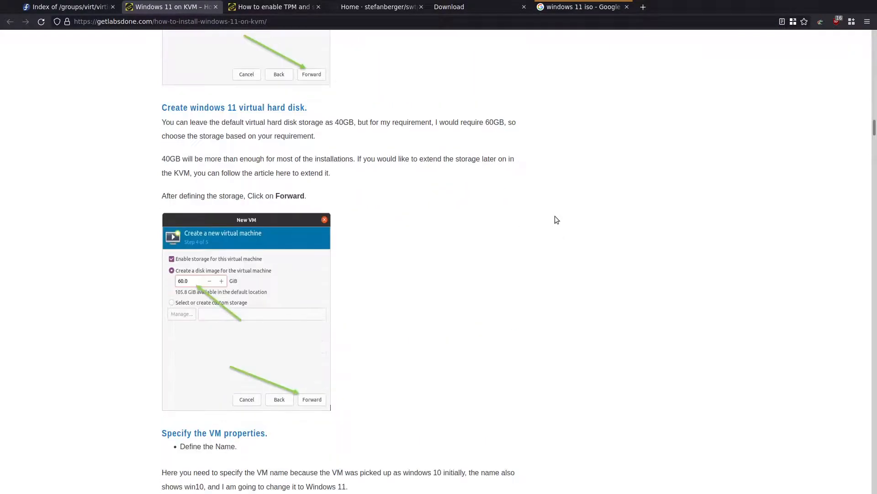
{"action": "scroll", "coordinate": [556, 221], "scroll_direction": "down", "scroll_amount": 7}
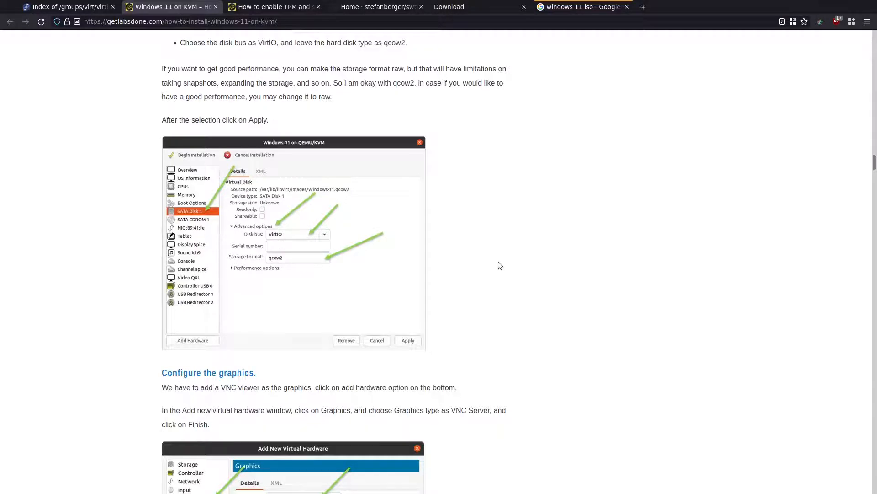
{"action": "scroll", "coordinate": [498, 262], "scroll_direction": "down", "scroll_amount": 5}
{"action": "scroll", "coordinate": [499, 264], "scroll_direction": "down", "scroll_amount": 2}
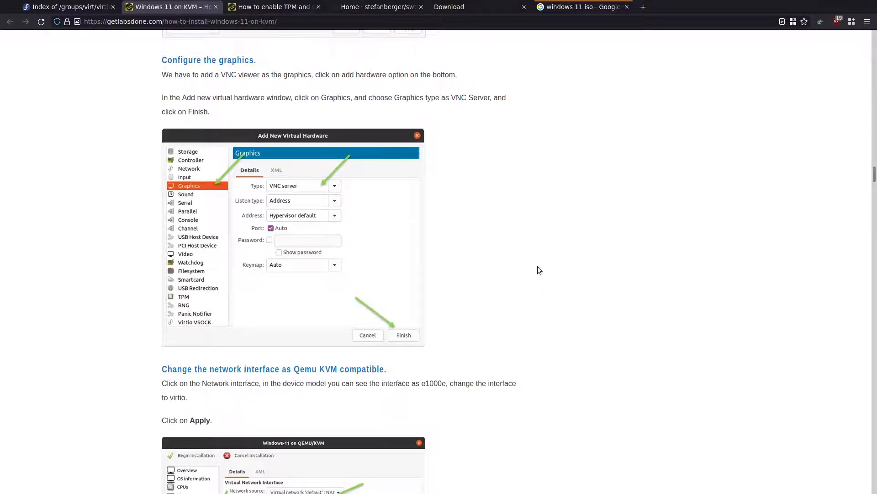
{"action": "scroll", "coordinate": [538, 270], "scroll_direction": "down", "scroll_amount": 5}
{"action": "scroll", "coordinate": [408, 202], "scroll_direction": "down", "scroll_amount": 2}
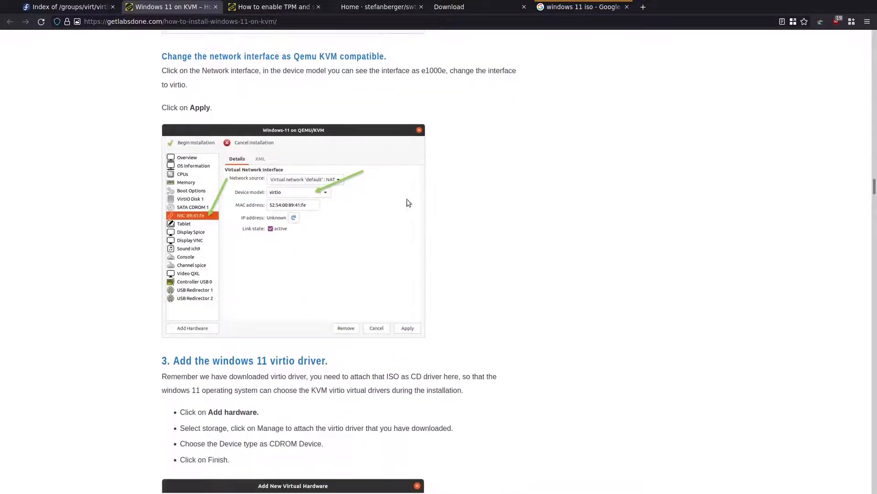
{"action": "scroll", "coordinate": [612, 269], "scroll_direction": "down", "scroll_amount": 6}
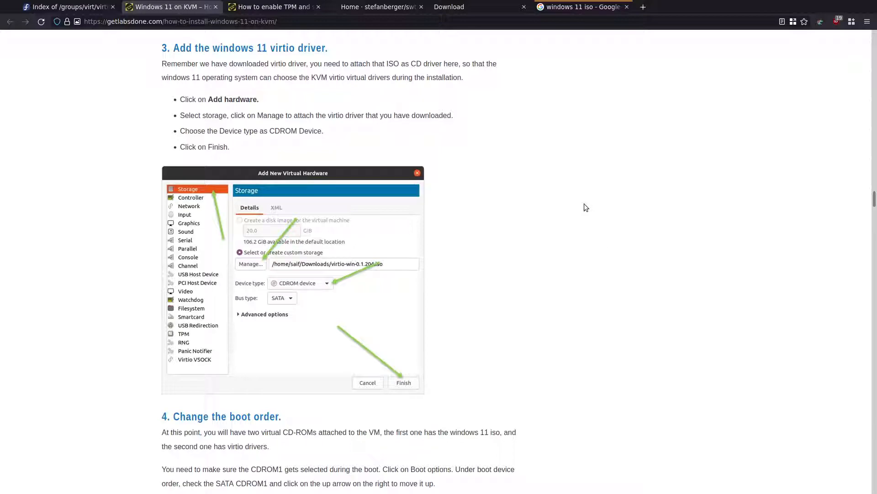
{"action": "key", "text": "super+4"}
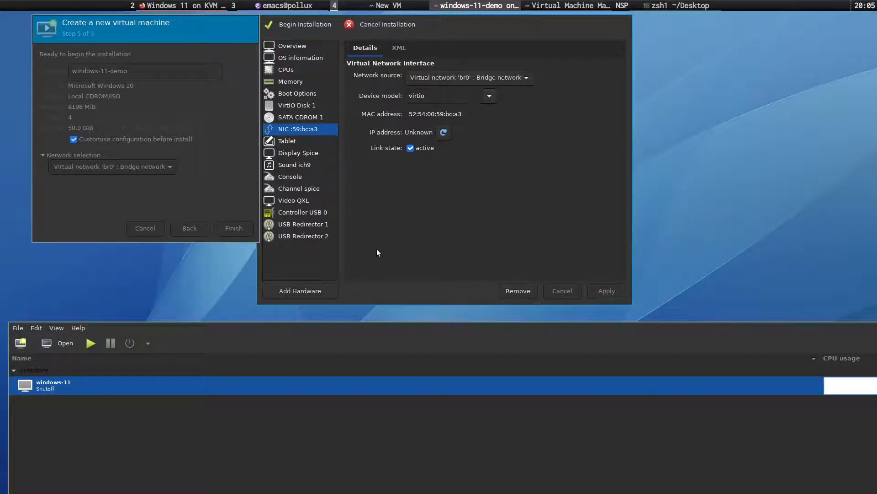
Open Add Hardware for windows-11-demo and position the Create VM and new-hardware windows beside the details.
{"action": "left_click_drag", "start_coordinate": [322, 344], "coordinate": [329, 54]}
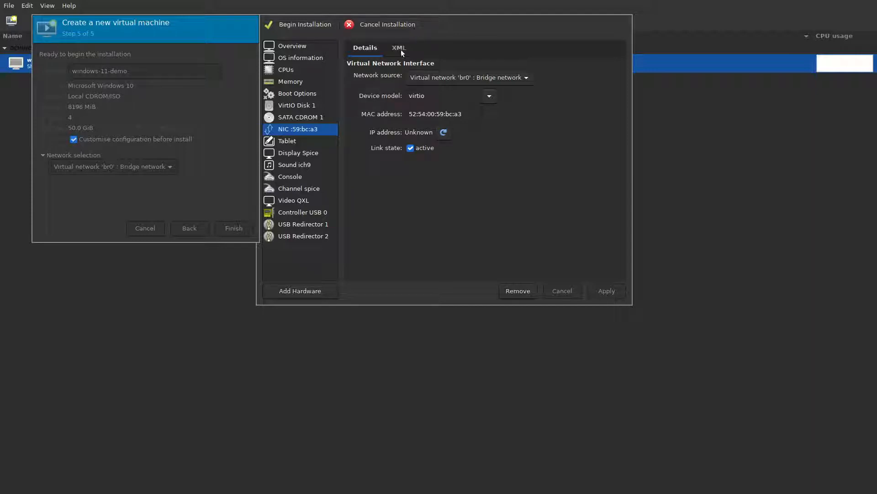
{"action": "left_click", "coordinate": [322, 291]}
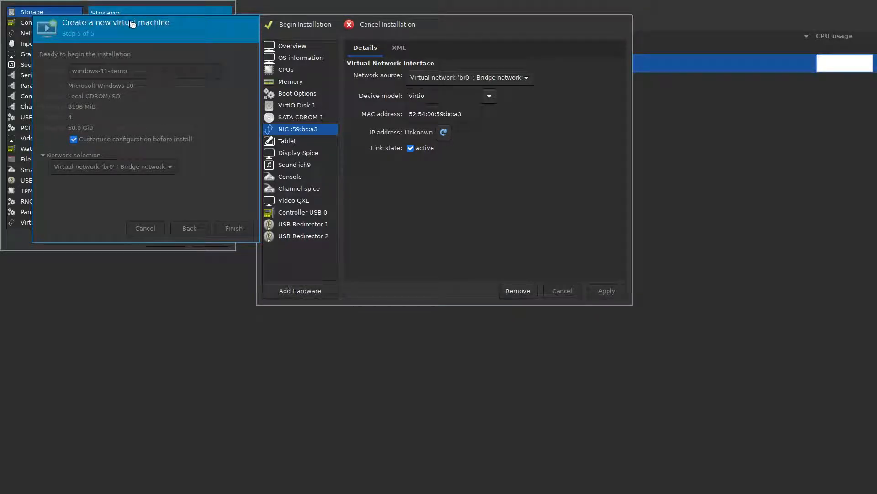
{"action": "left_click_drag", "start_coordinate": [132, 24], "coordinate": [121, 105]}
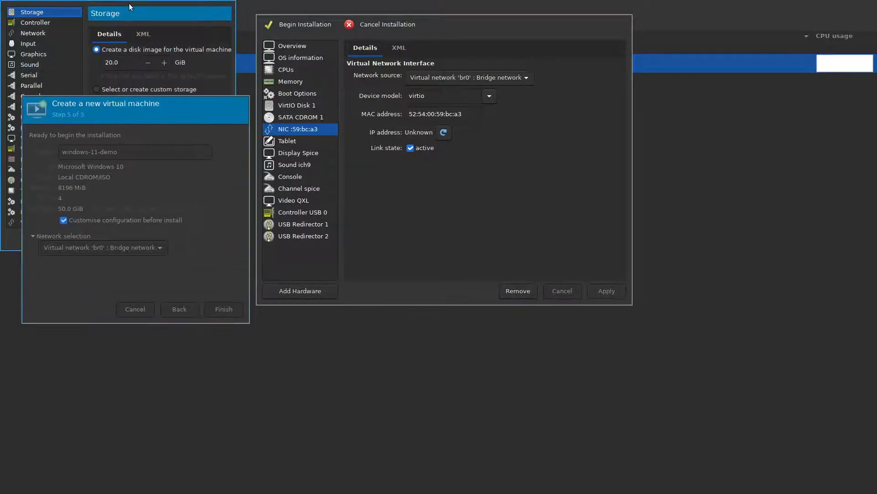
{"action": "left_click_drag", "start_coordinate": [129, 3], "coordinate": [467, 40]}
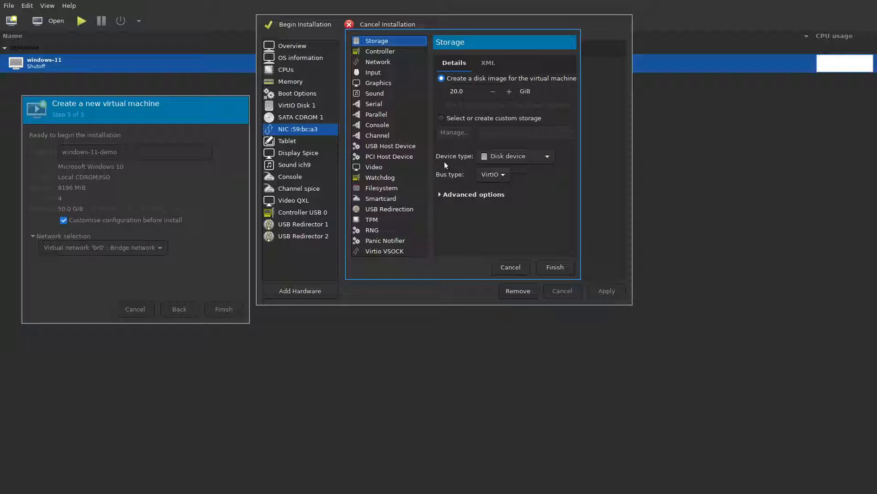
Make the new storage a CDROM device and choose virtio-win-0.1.208.iso from the default pool.
{"action": "left_click", "coordinate": [521, 157]}
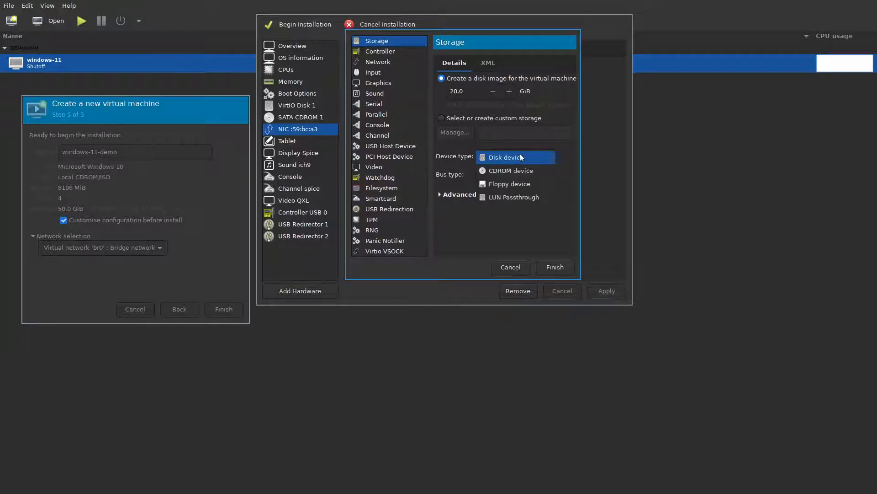
{"action": "left_click", "coordinate": [537, 171]}
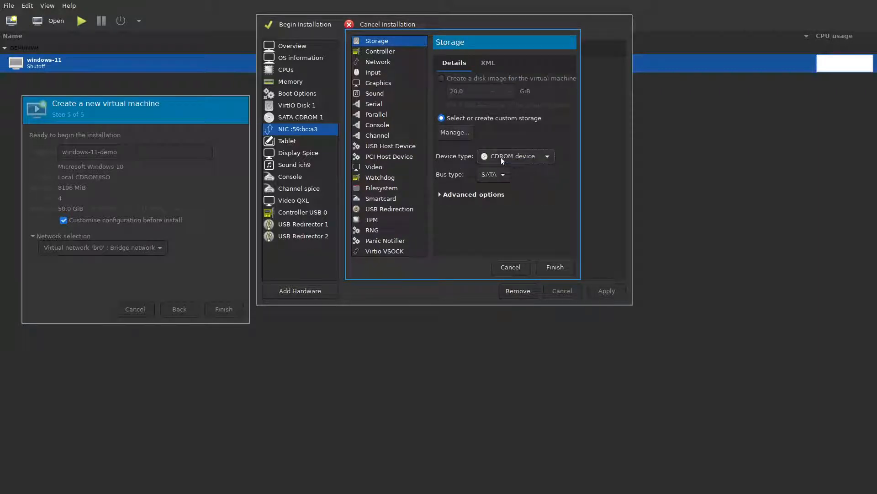
{"action": "left_click", "coordinate": [463, 133]}
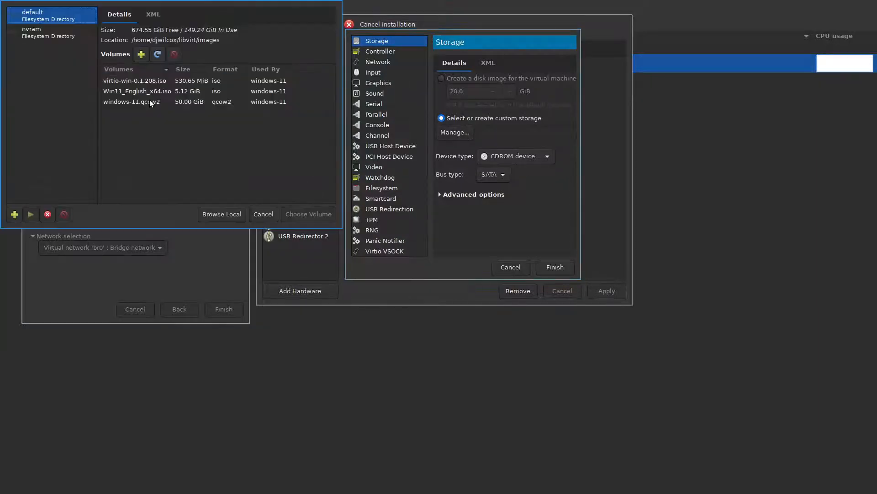
{"action": "left_click", "coordinate": [133, 83]}
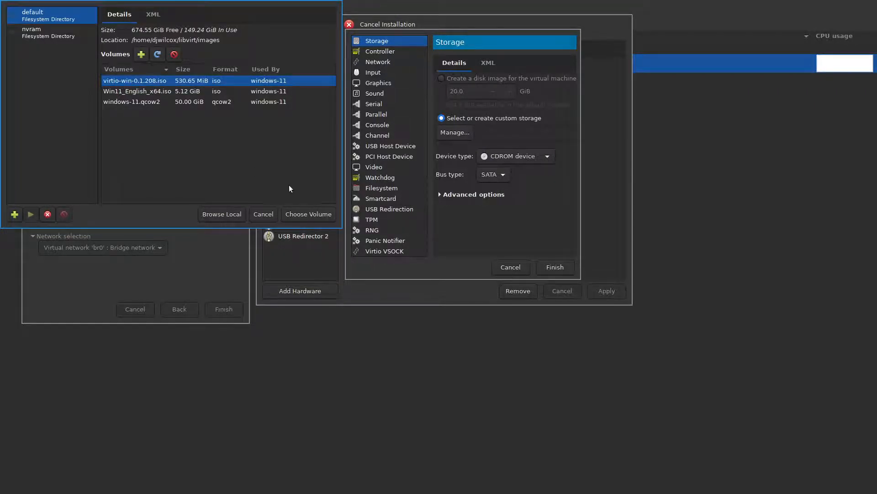
Use the virtio-win-0.1.208.iso volume and finish adding it as a SATA CD-ROM drive.
{"action": "left_click", "coordinate": [308, 215]}
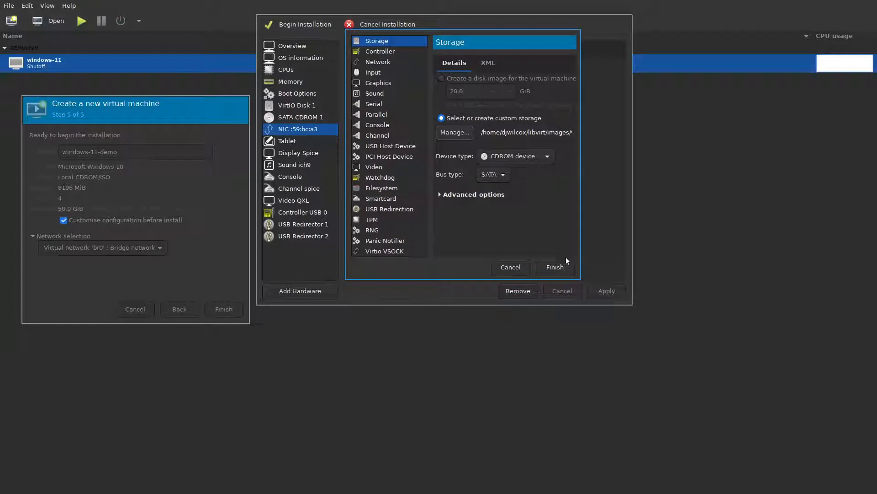
{"action": "left_click", "coordinate": [566, 265]}
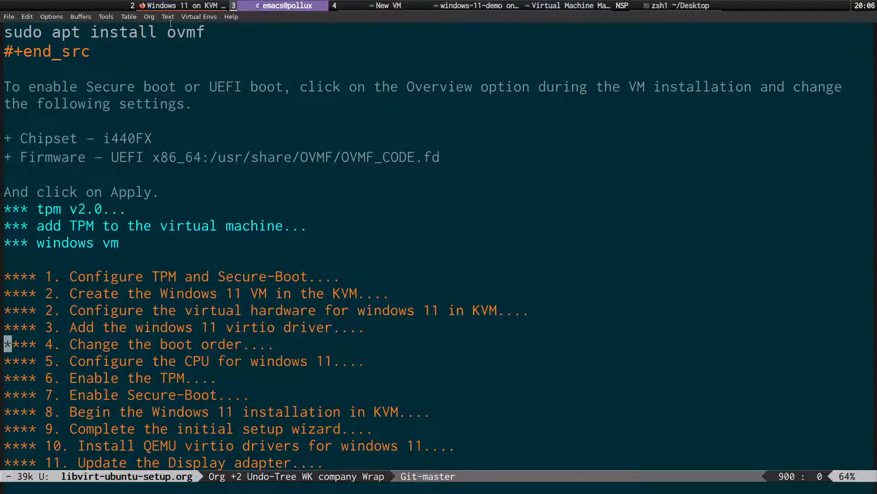
In Firefox, scroll the tutorial down to section 4, Change the boot order.
{"action": "key", "text": "super+2"}
{"action": "scroll", "coordinate": [82, 206], "scroll_direction": "down", "scroll_amount": 4}
{"action": "scroll", "coordinate": [81, 235], "scroll_direction": "down", "scroll_amount": 3}
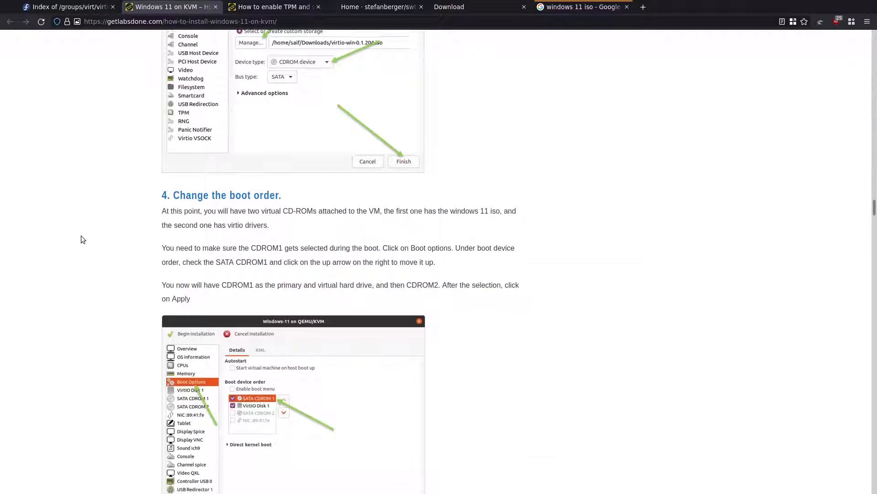
{"action": "scroll", "coordinate": [83, 239], "scroll_direction": "down", "scroll_amount": 1}
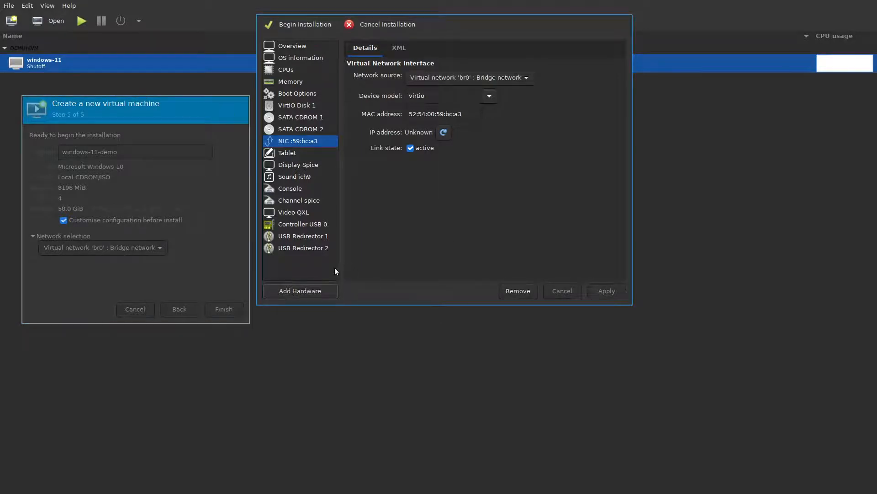
Add an emulated TIS-model TPM version 2.0 device, then view the Boot Options page.
{"action": "left_click", "coordinate": [322, 294]}
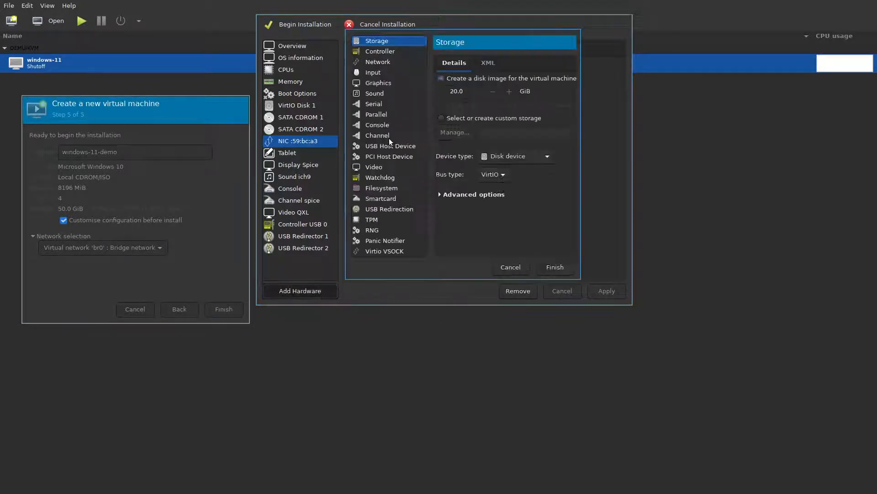
{"action": "left_click", "coordinate": [391, 220]}
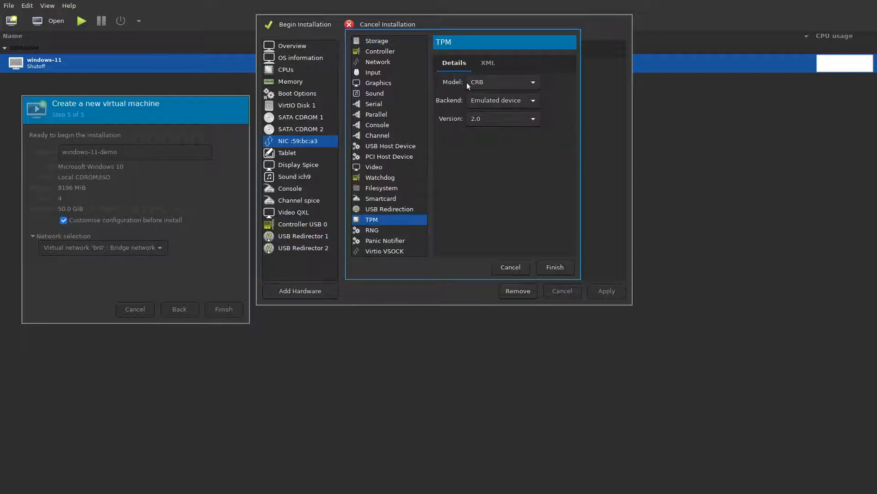
{"action": "left_click", "coordinate": [501, 85]}
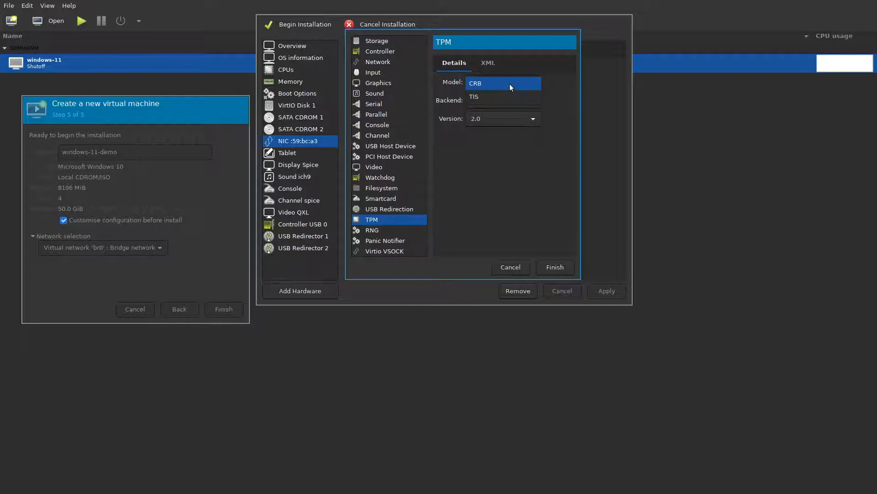
{"action": "left_click", "coordinate": [508, 96]}
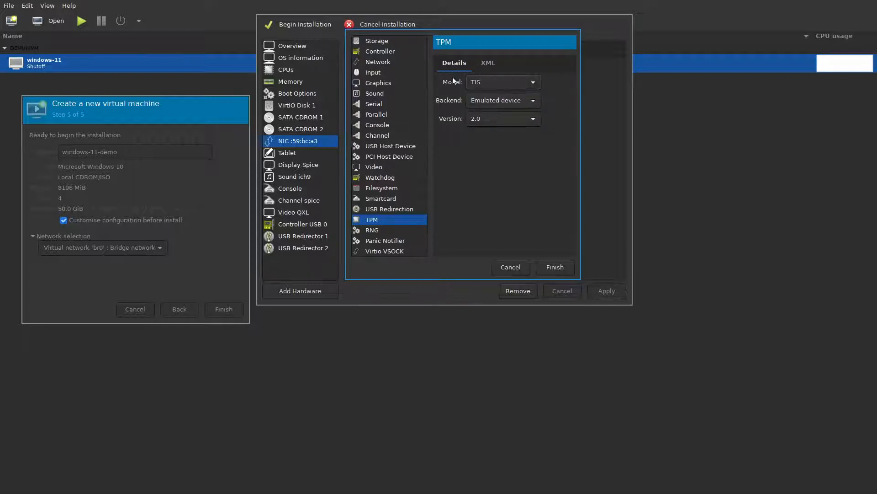
{"action": "left_click", "coordinate": [484, 88]}
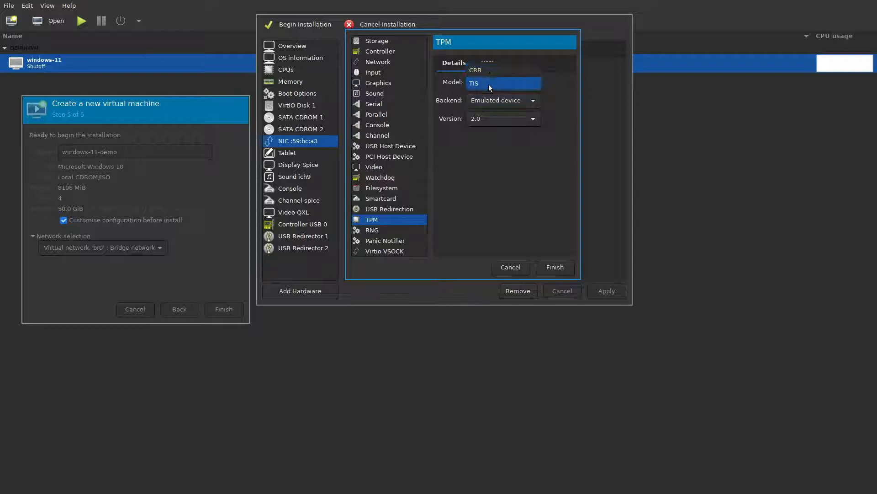
{"action": "left_click", "coordinate": [489, 85]}
{"action": "left_click", "coordinate": [555, 267]}
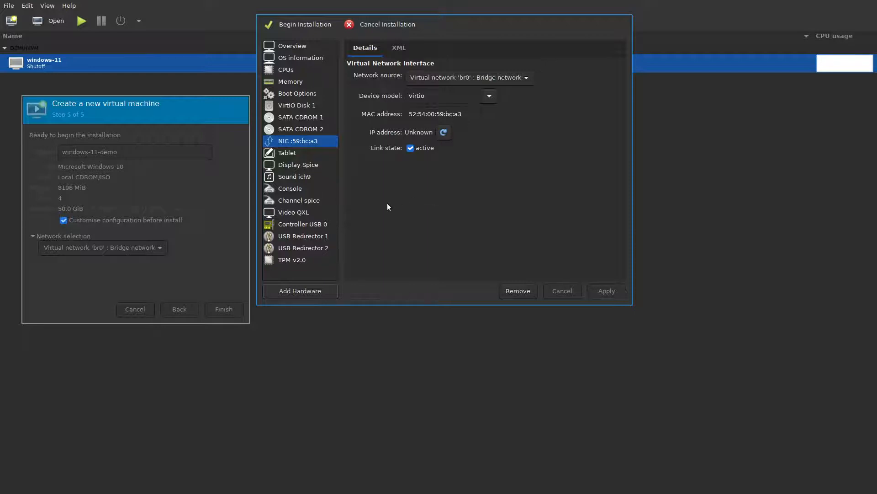
{"action": "left_click", "coordinate": [317, 97]}
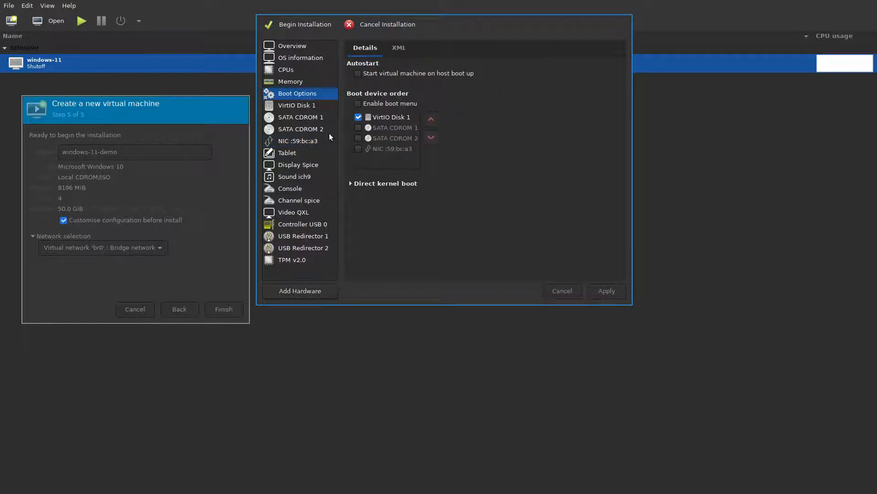
{"action": "key", "text": "alt+Tab"}
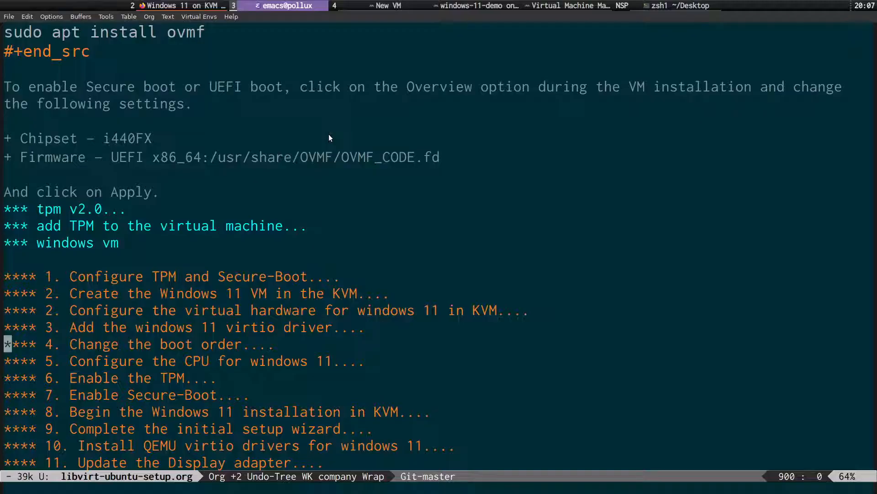
Read the tutorial's boot order section in Firefox, then return to virt-manager.
{"action": "key", "text": "alt+Tab"}
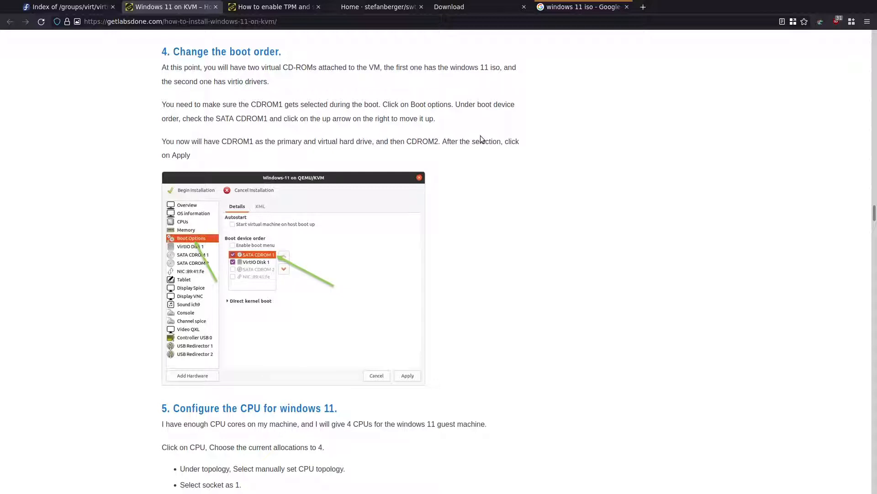
{"action": "key", "text": "alt+Tab"}
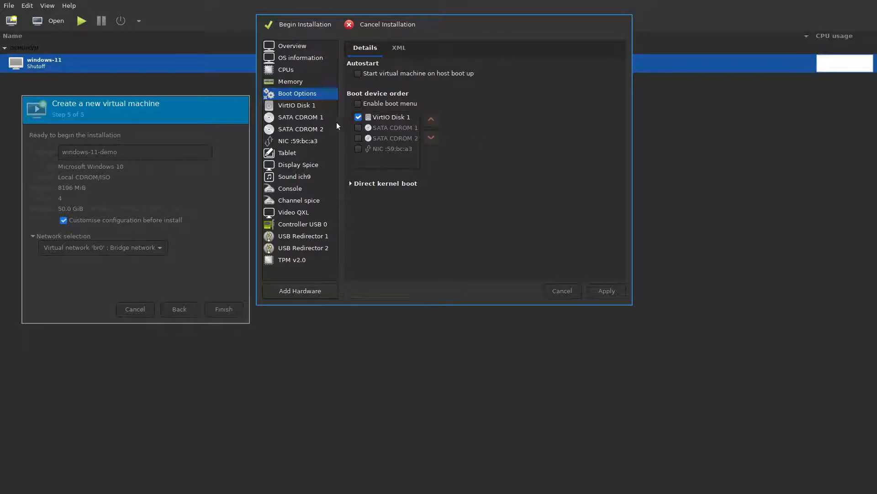
Enable SATA CDROM 2 for booting, move it above VirtIO Disk 1, and apply.
{"action": "left_click", "coordinate": [327, 118]}
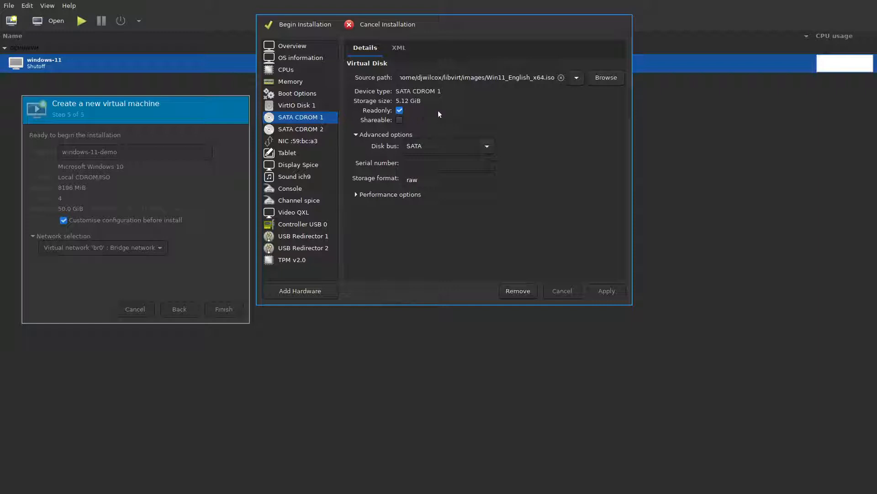
{"action": "left_click", "coordinate": [316, 130]}
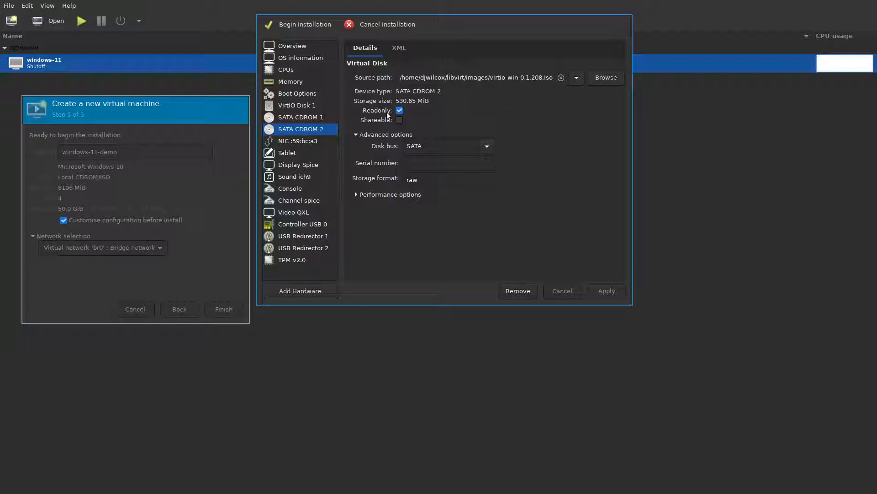
{"action": "left_click", "coordinate": [308, 92]}
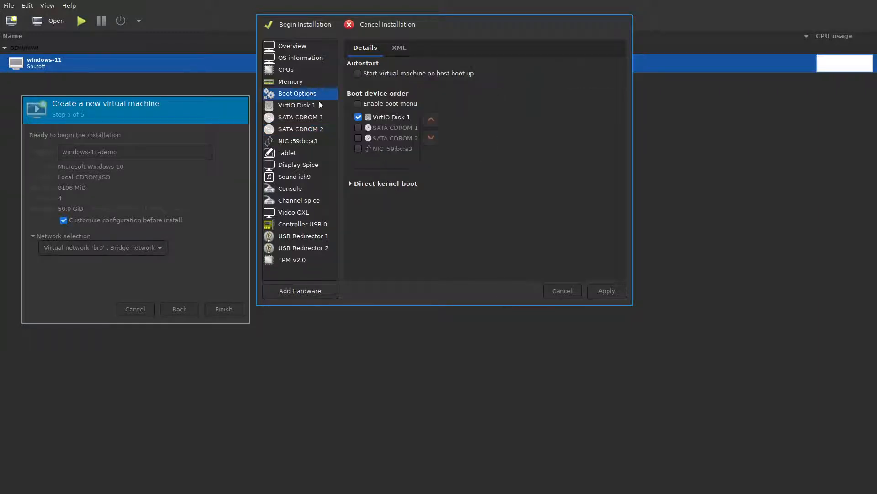
{"action": "left_click", "coordinate": [359, 138]}
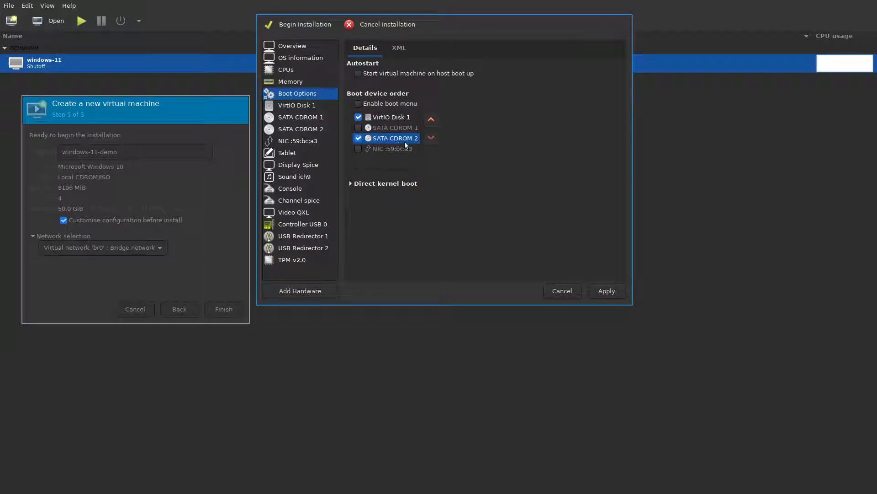
{"action": "left_click", "coordinate": [434, 120]}
{"action": "left_click", "coordinate": [430, 118]}
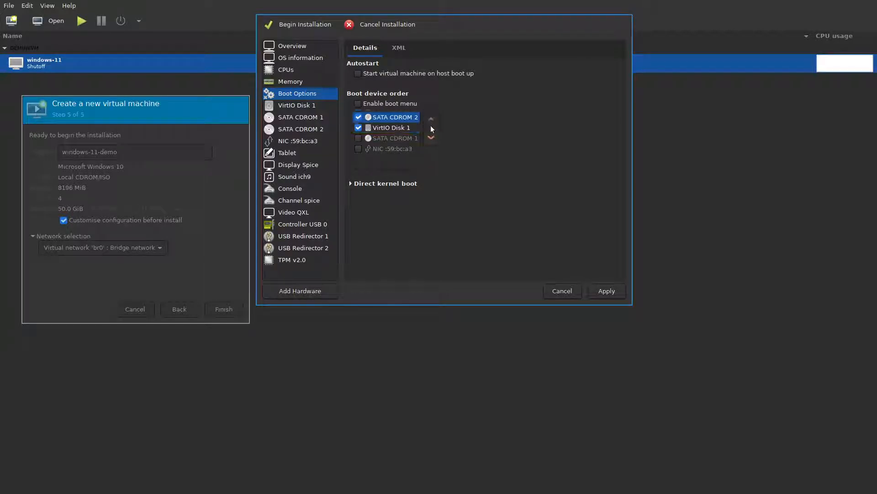
{"action": "left_click", "coordinate": [614, 295]}
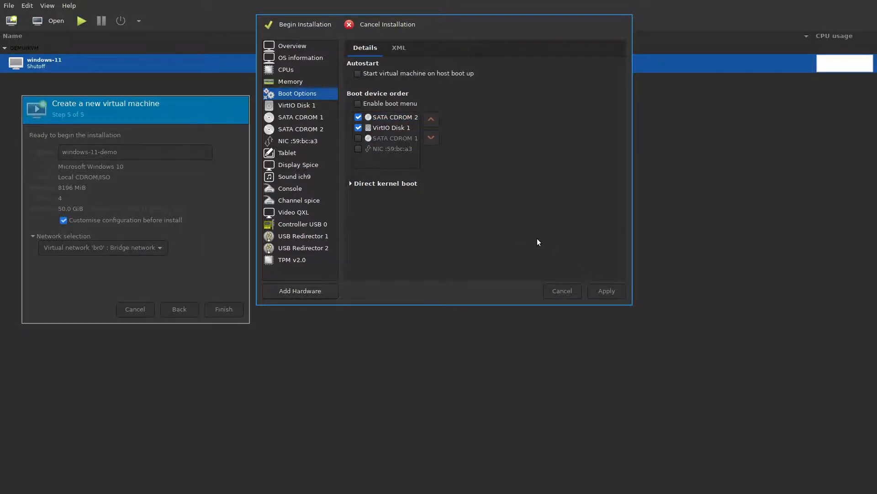
{"action": "key", "text": "alt+Tab"}
{"action": "key", "text": "alt+Tab"}
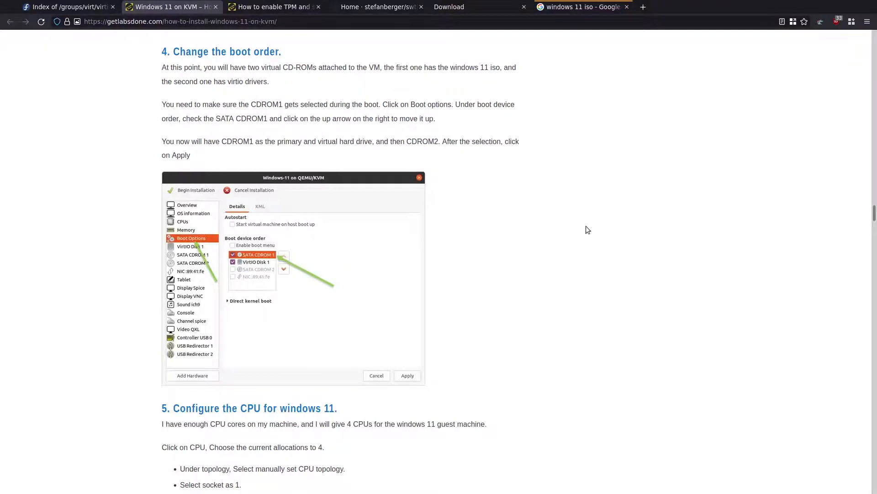
Scroll the tutorial past the CPU, TPM and Secure-Boot sections to section 8.
{"action": "scroll", "coordinate": [586, 226], "scroll_direction": "down", "scroll_amount": 2}
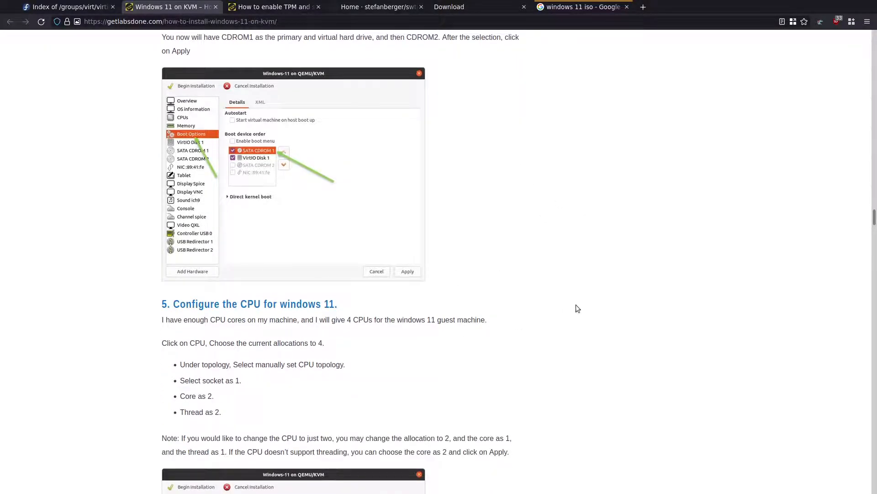
{"action": "scroll", "coordinate": [577, 304], "scroll_direction": "down", "scroll_amount": 4}
{"action": "scroll", "coordinate": [583, 302], "scroll_direction": "down", "scroll_amount": 11}
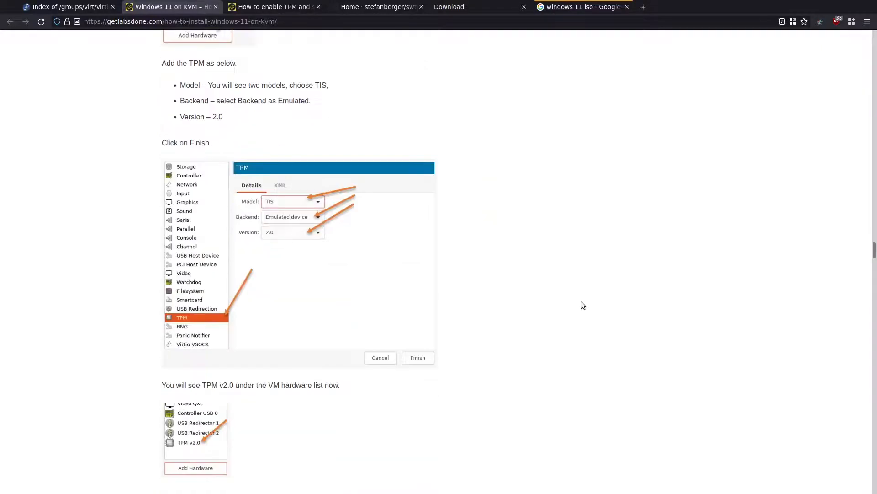
{"action": "scroll", "coordinate": [584, 305], "scroll_direction": "down", "scroll_amount": 7}
{"action": "scroll", "coordinate": [583, 305], "scroll_direction": "down", "scroll_amount": 2}
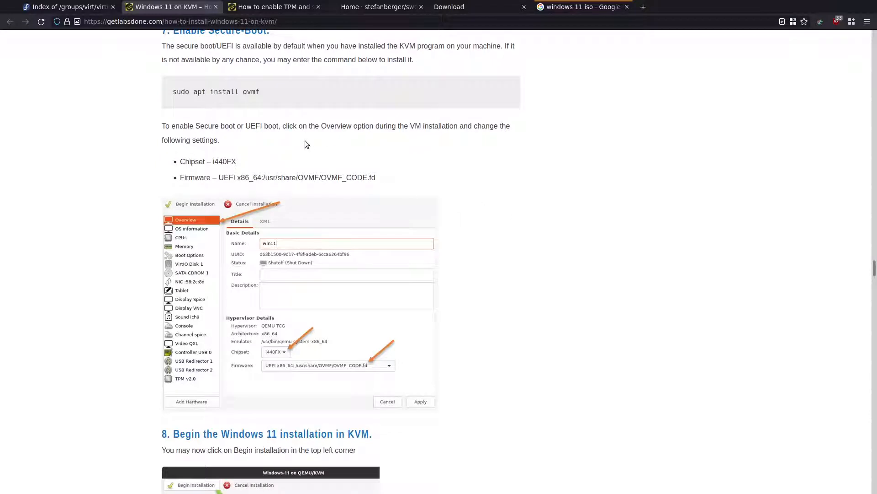
{"action": "scroll", "coordinate": [306, 144], "scroll_direction": "up", "scroll_amount": 1}
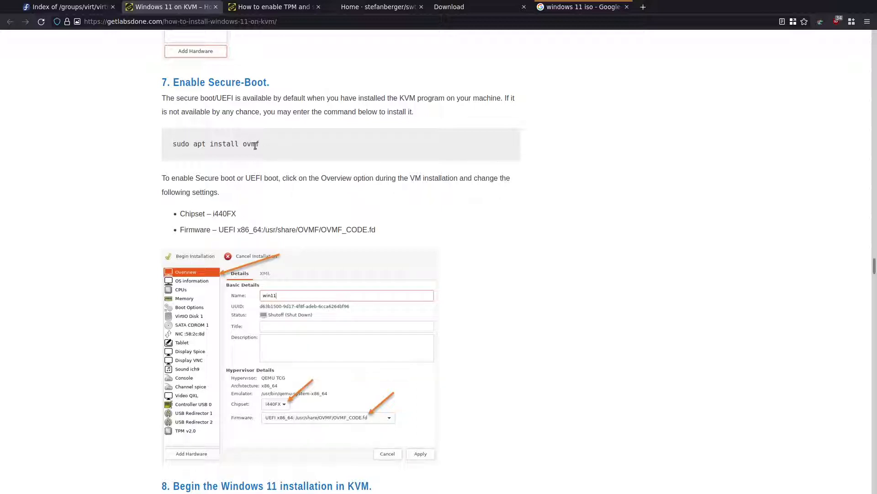
{"action": "left_click_drag", "start_coordinate": [261, 145], "coordinate": [172, 144]}
{"action": "left_click", "coordinate": [344, 138]}
{"action": "scroll", "coordinate": [457, 261], "scroll_direction": "down", "scroll_amount": 5}
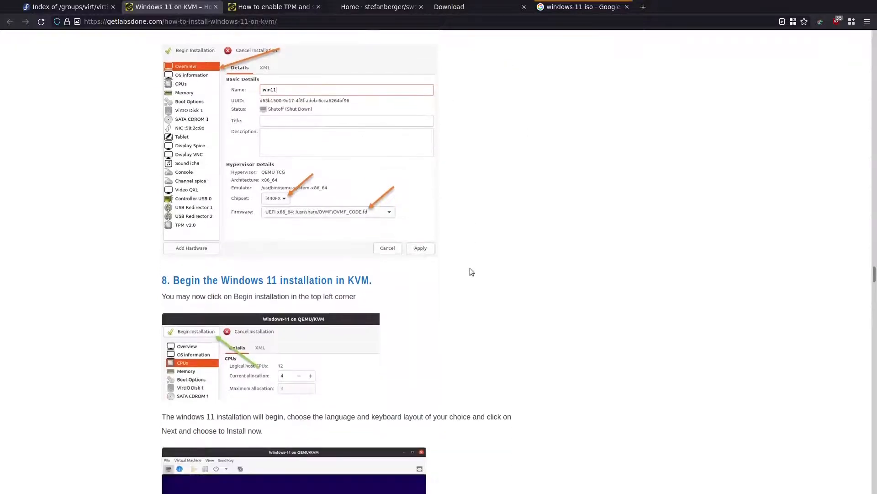
{"action": "scroll", "coordinate": [471, 272], "scroll_direction": "down", "scroll_amount": 2}
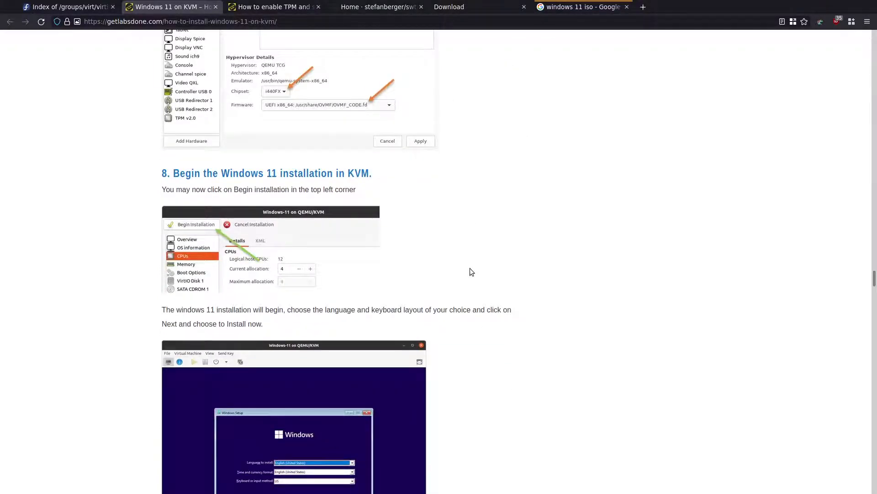
{"action": "key", "text": "alt+Tab"}
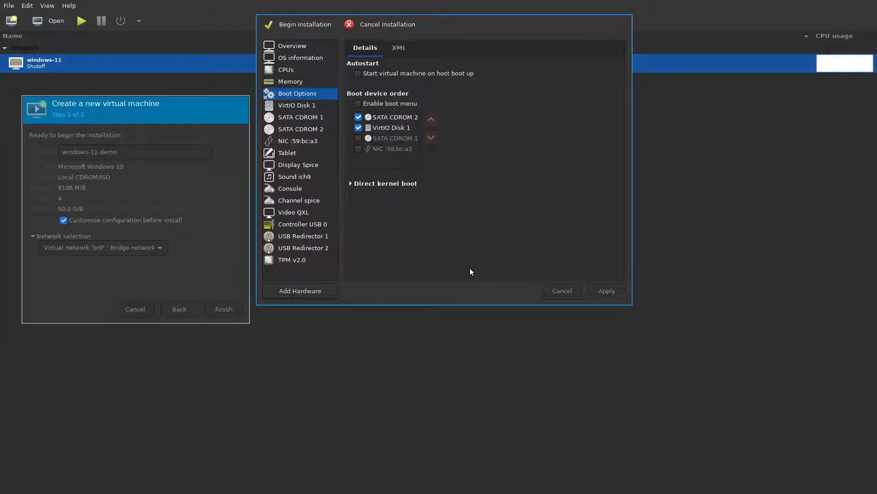
Review the Overview, CPUs and Boot Options pages, ending on VirtIO Disk 1's qcow2 details.
{"action": "left_click", "coordinate": [307, 46]}
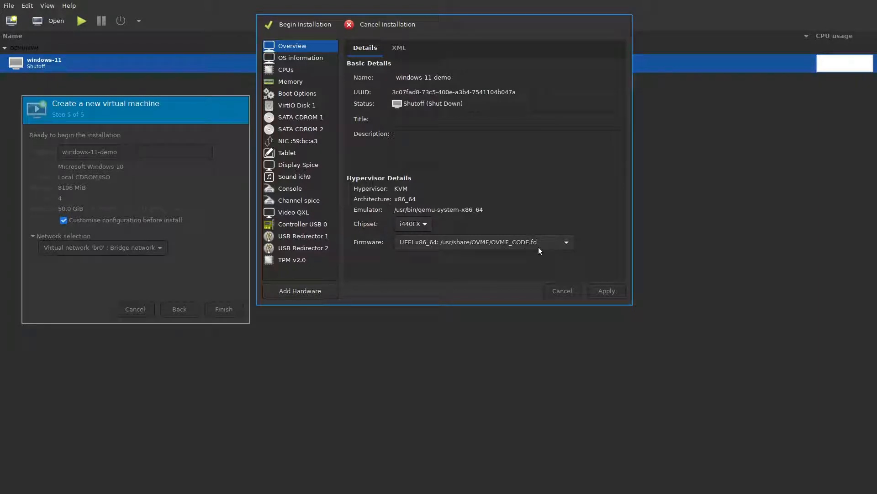
{"action": "left_click", "coordinate": [314, 68]}
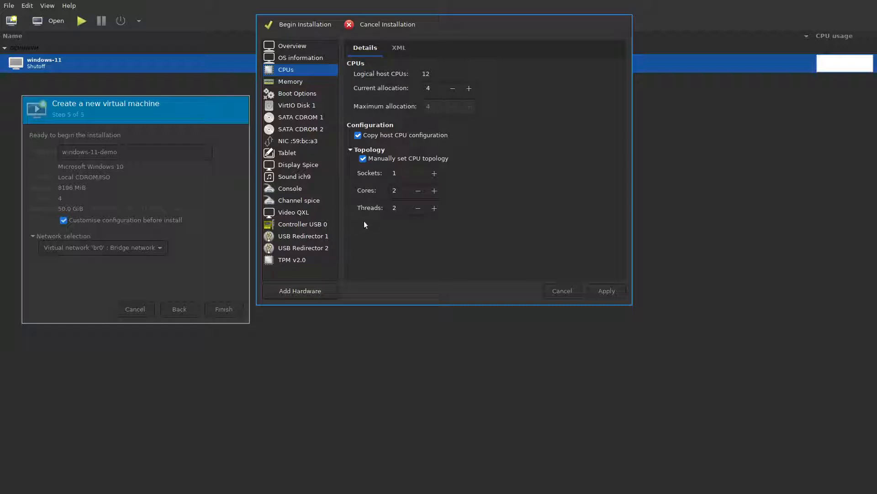
{"action": "left_click", "coordinate": [305, 93]}
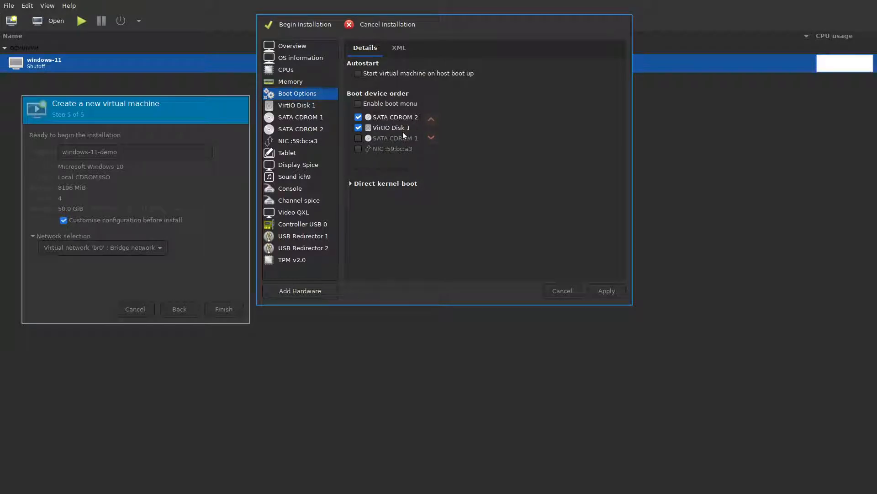
{"action": "left_click", "coordinate": [311, 105]}
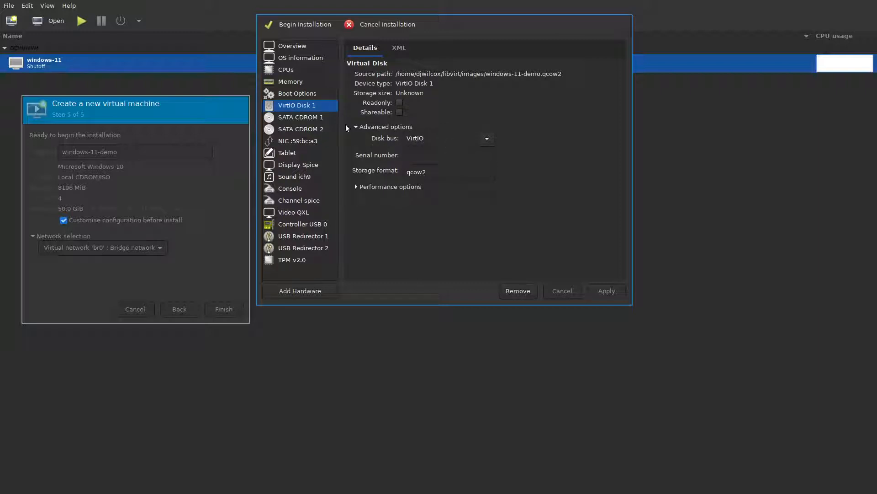
Check SATA CDROM 1 and 2, NIC, Video QXL and TPM v2.0, then Begin Installation.
{"action": "left_click", "coordinate": [315, 119]}
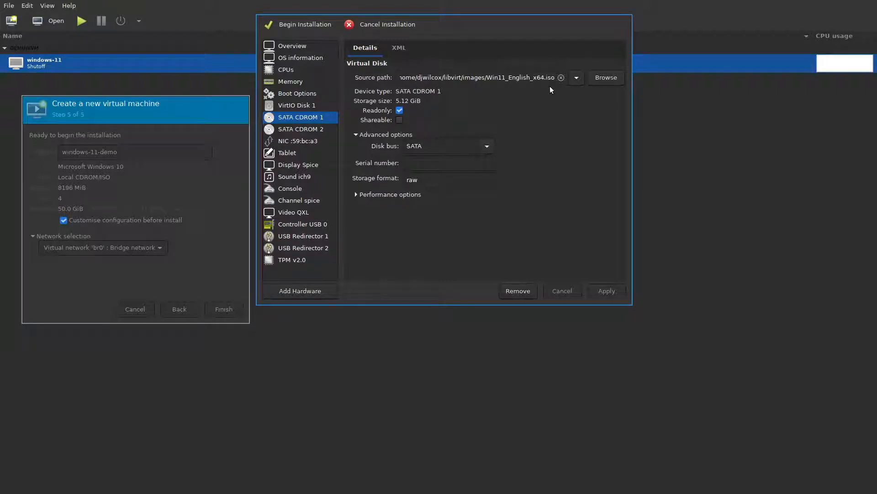
{"action": "left_click", "coordinate": [318, 132]}
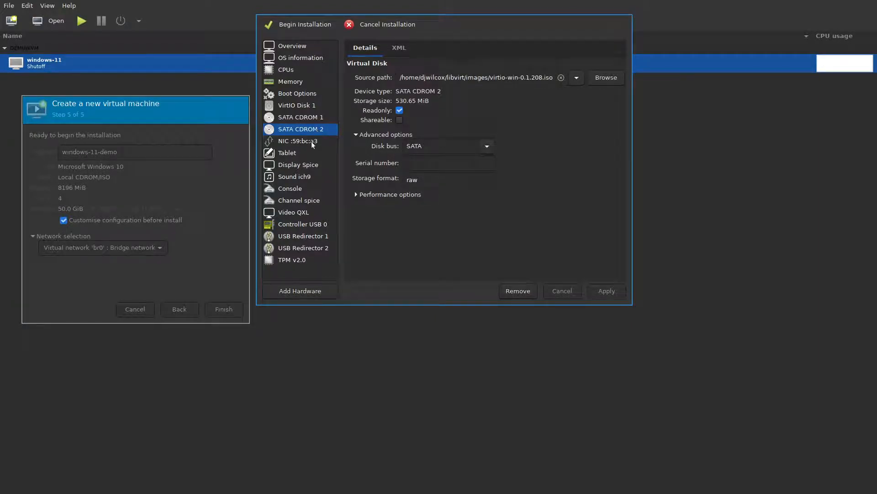
{"action": "left_click", "coordinate": [313, 141]}
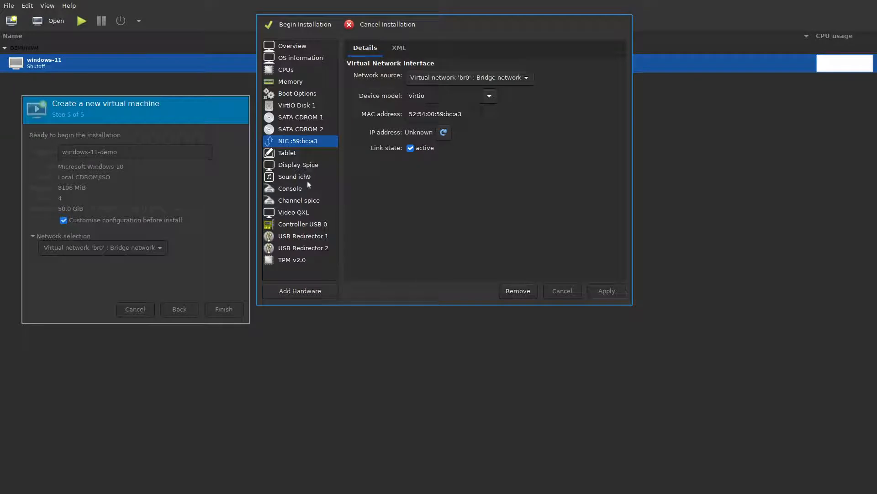
{"action": "left_click", "coordinate": [314, 213]}
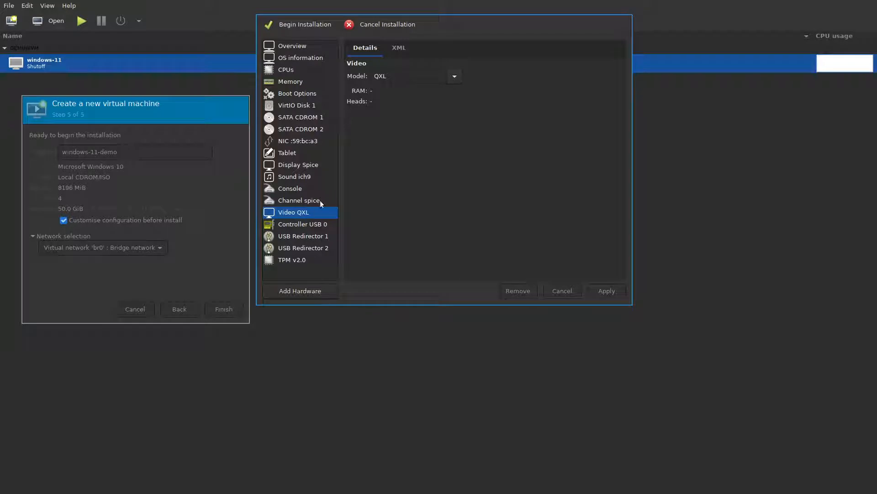
{"action": "left_click", "coordinate": [314, 261]}
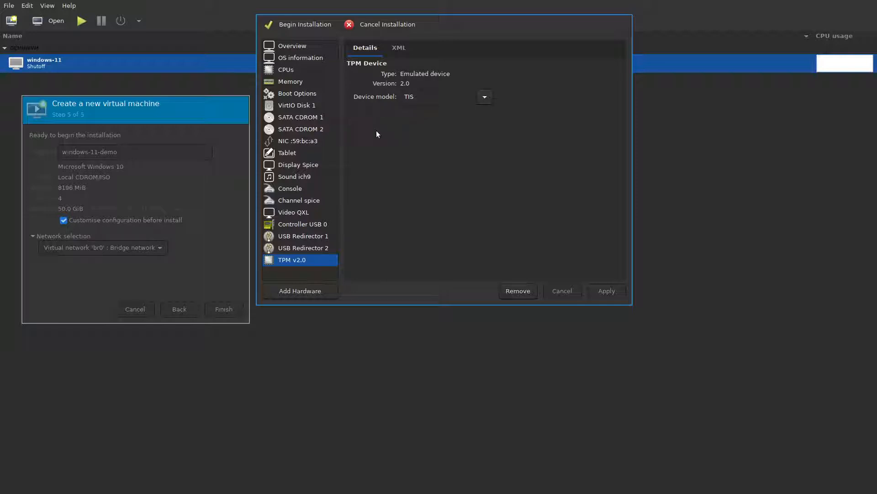
{"action": "left_click", "coordinate": [310, 26]}
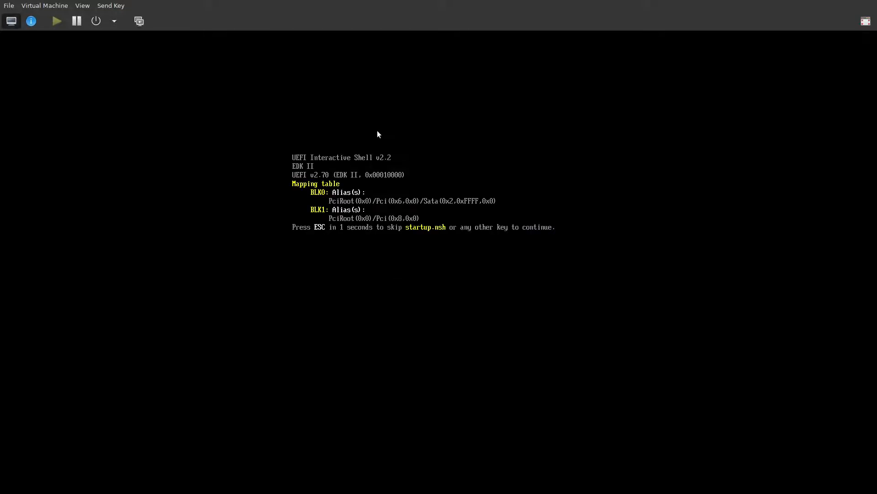
Force windows-11-demo off from the UEFI shell and close its console window.
{"action": "key", "text": "Return"}
{"action": "left_click", "coordinate": [114, 21]}
{"action": "left_click", "coordinate": [129, 71]}
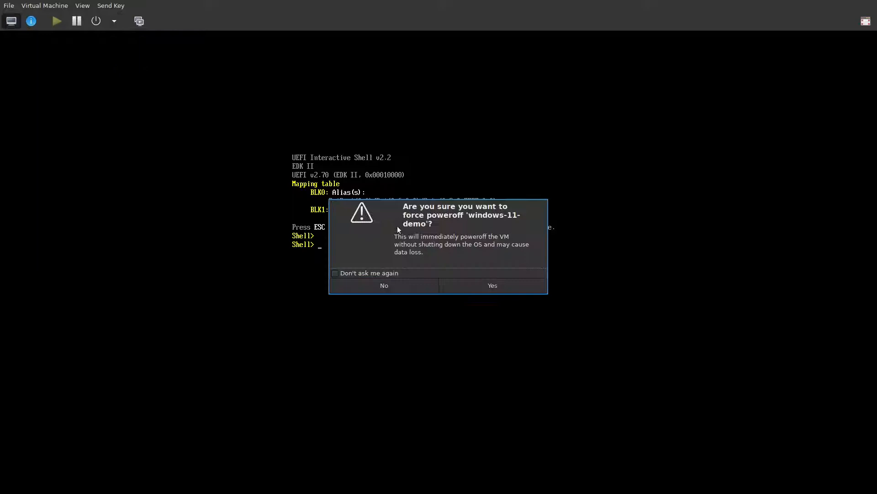
{"action": "left_click", "coordinate": [482, 285]}
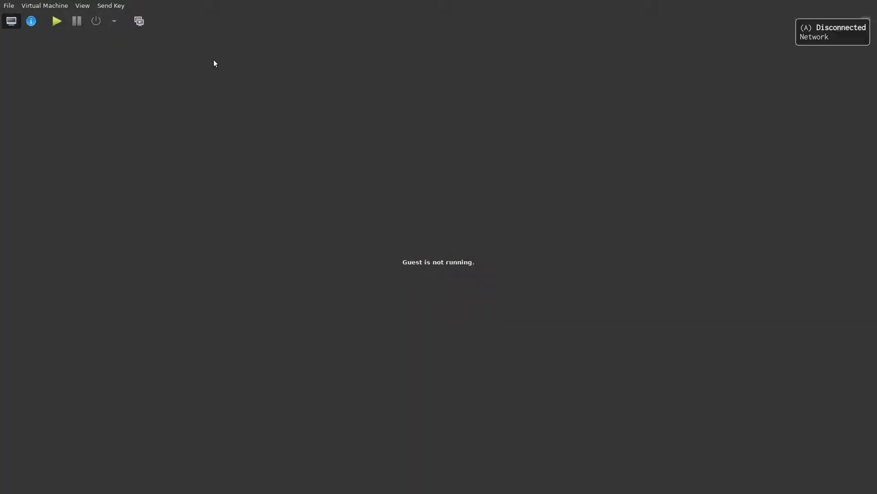
{"action": "key", "text": "super+q"}
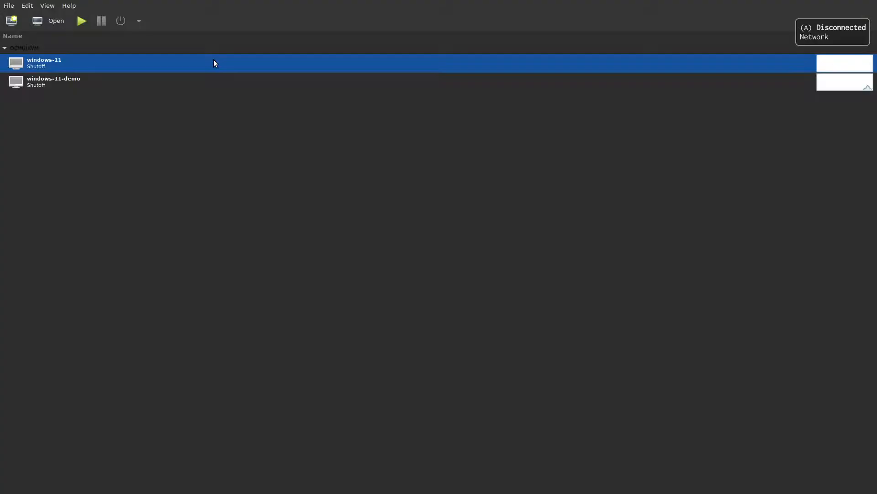
Run windows-11-demo, open its console, and skip the startup.nsh countdown.
{"action": "left_click", "coordinate": [164, 80]}
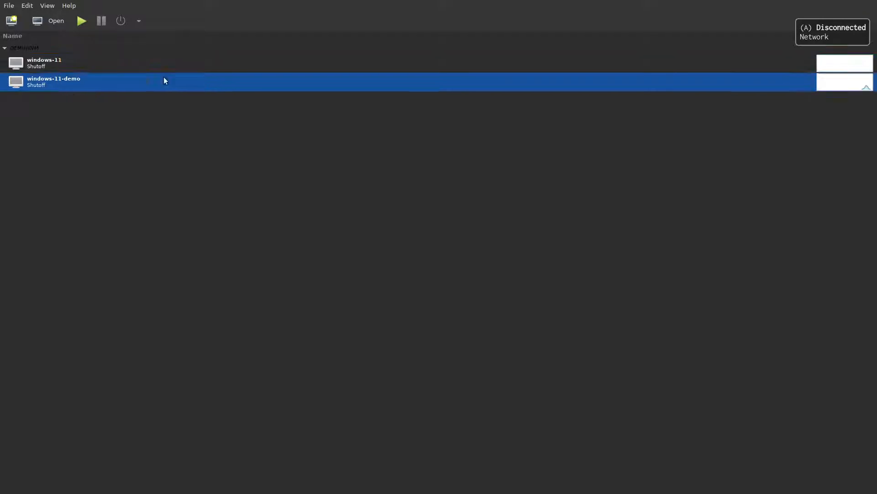
{"action": "left_click", "coordinate": [81, 22]}
{"action": "left_click", "coordinate": [39, 22]}
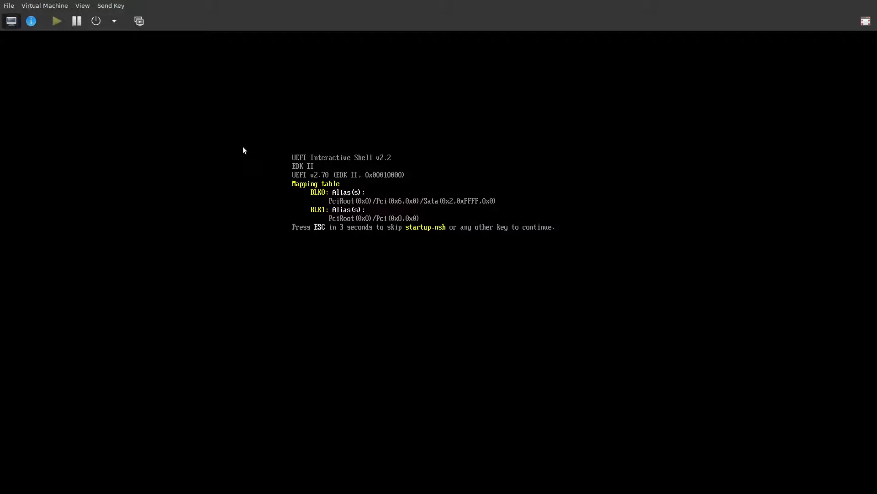
{"action": "key", "text": "Escape"}
{"action": "key", "text": "Return"}
Force windows-11-demo off and confirm the power-off.
{"action": "left_click", "coordinate": [115, 22]}
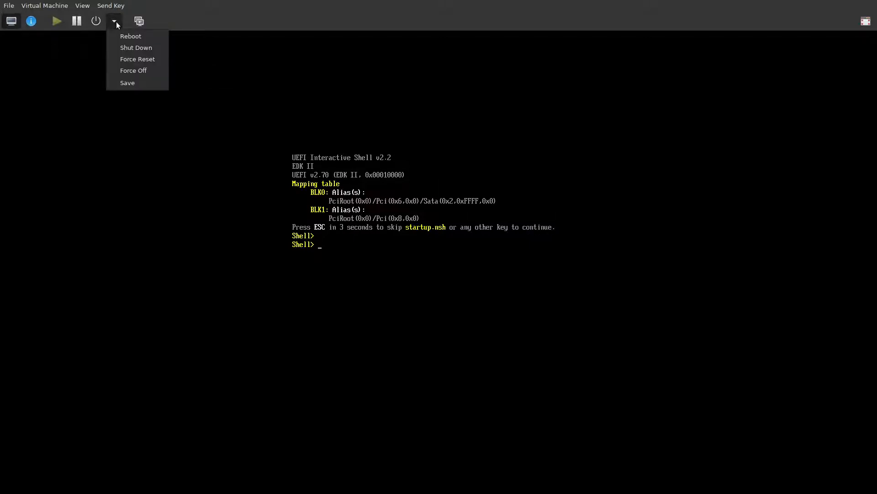
{"action": "left_click", "coordinate": [133, 48]}
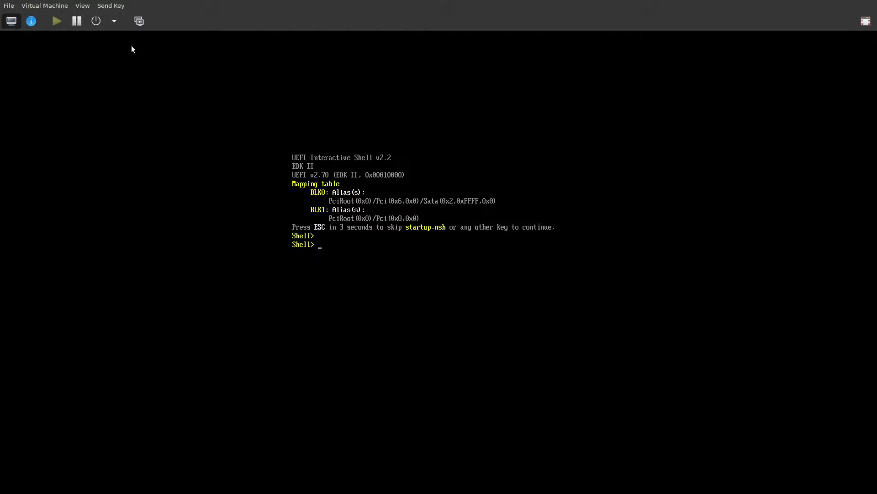
{"action": "left_click", "coordinate": [115, 19]}
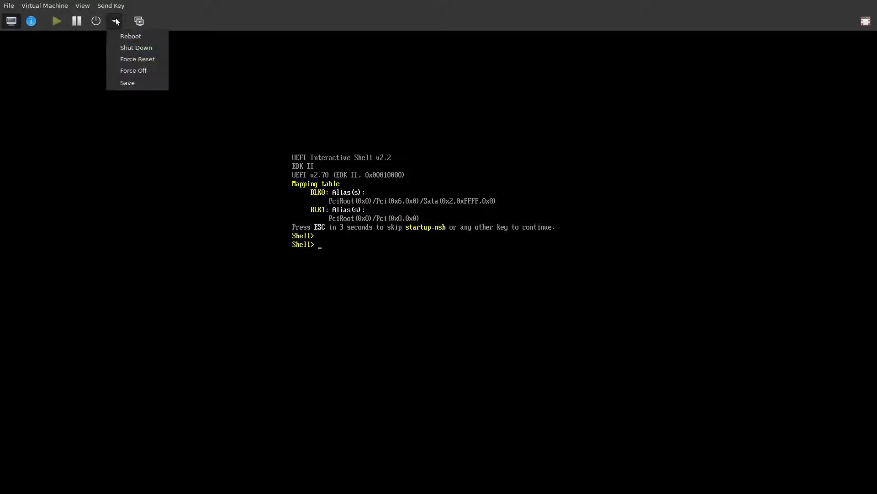
{"action": "left_click", "coordinate": [138, 70]}
{"action": "left_click", "coordinate": [492, 286]}
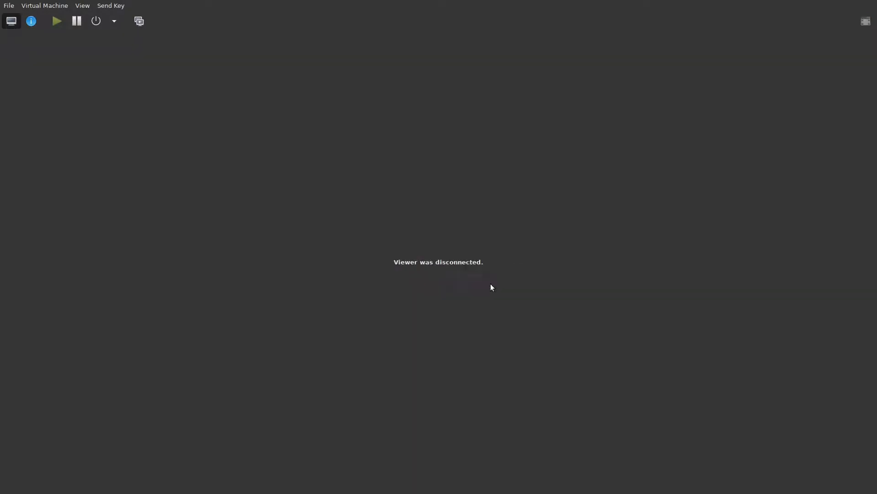
Review windows-11-demo's Boot Options device order, then power it on and return to the console.
{"action": "left_click", "coordinate": [31, 21]}
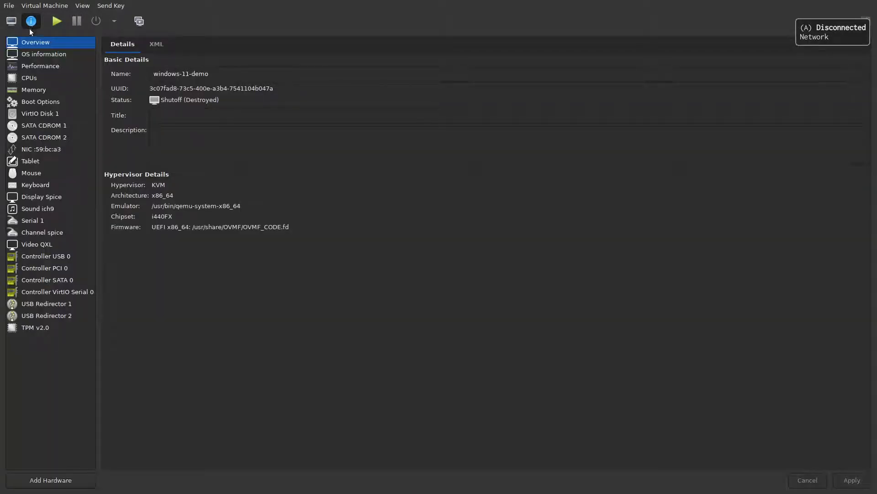
{"action": "left_click", "coordinate": [56, 103]}
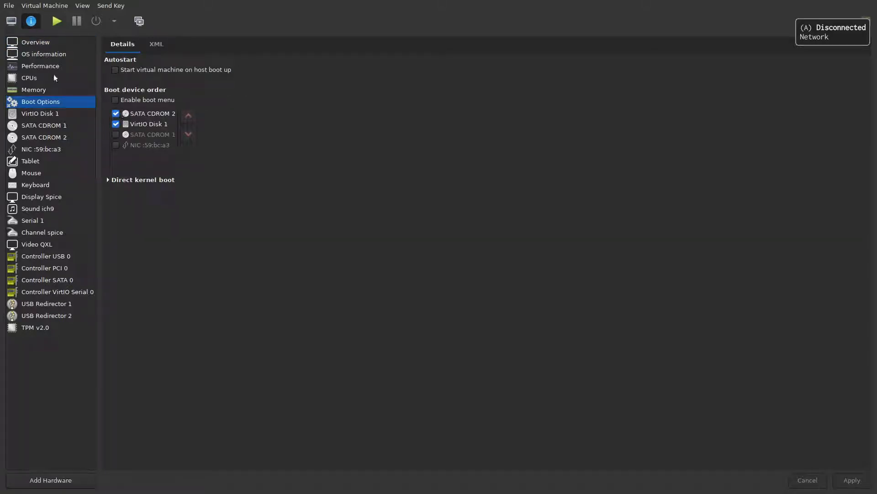
{"action": "left_click", "coordinate": [57, 21]}
{"action": "left_click", "coordinate": [14, 22]}
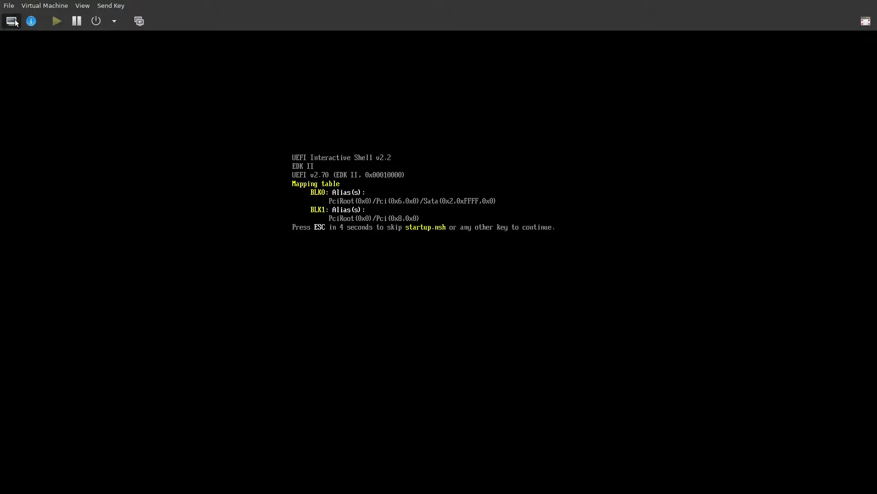
Skip the startup.nsh countdown, then Force Off windows-11-demo and confirm.
{"action": "key", "text": "Escape"}
{"action": "left_click", "coordinate": [113, 21]}
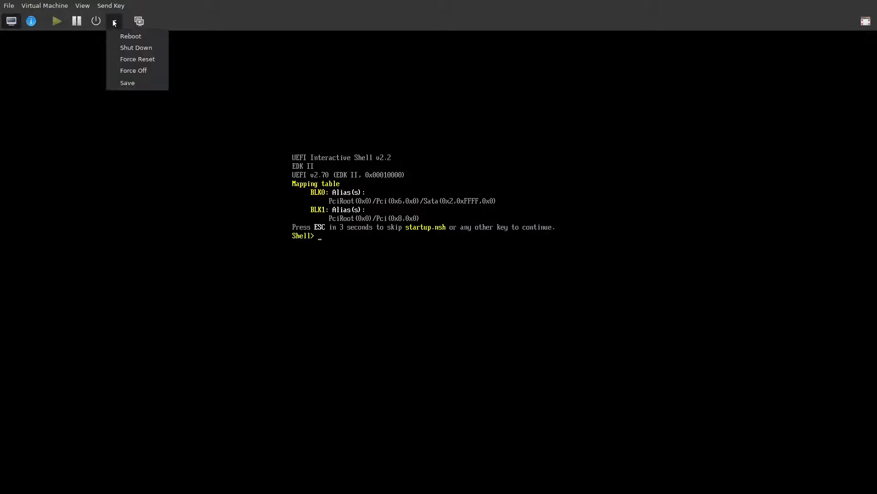
{"action": "left_click", "coordinate": [132, 70]}
{"action": "left_click", "coordinate": [497, 285]}
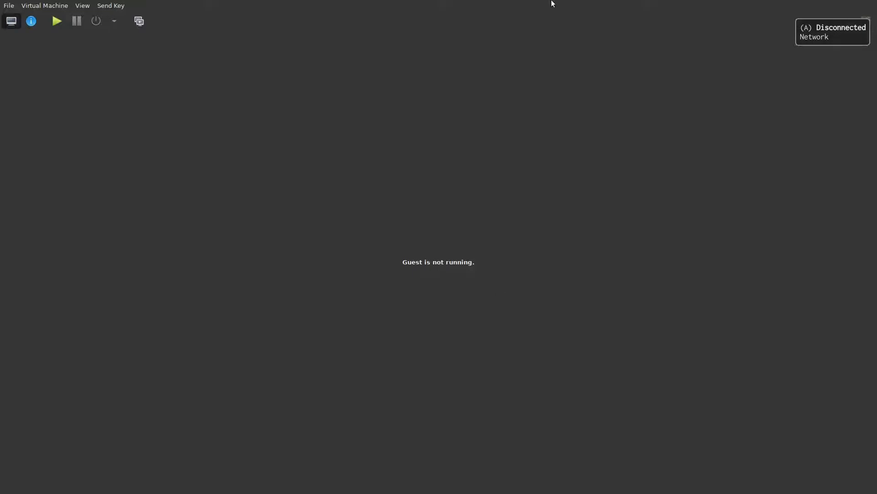
Close the console window, restore the manager to full screen, and reopen the VM's console.
{"action": "left_click_drag", "start_coordinate": [486, 20], "coordinate": [515, 105]}
{"action": "key", "text": "super+q"}
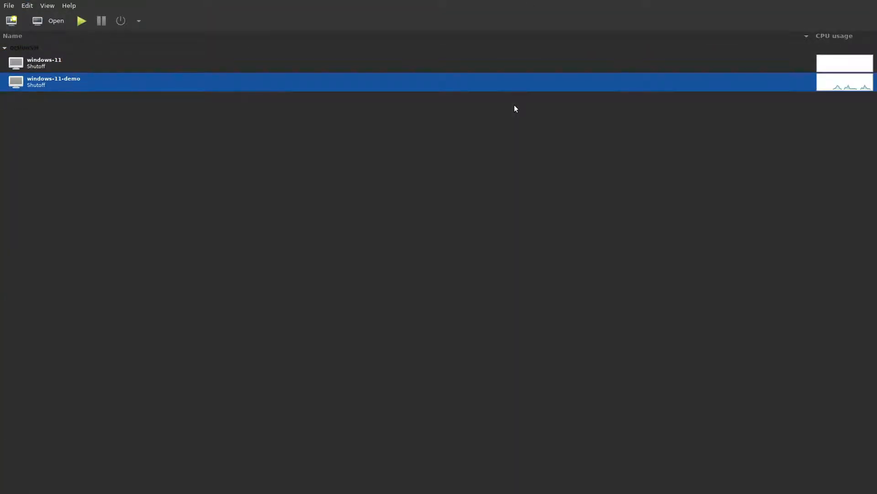
{"action": "left_click_drag", "start_coordinate": [520, 15], "coordinate": [544, 18]}
{"action": "key", "text": "super+t"}
{"action": "left_click", "coordinate": [52, 21]}
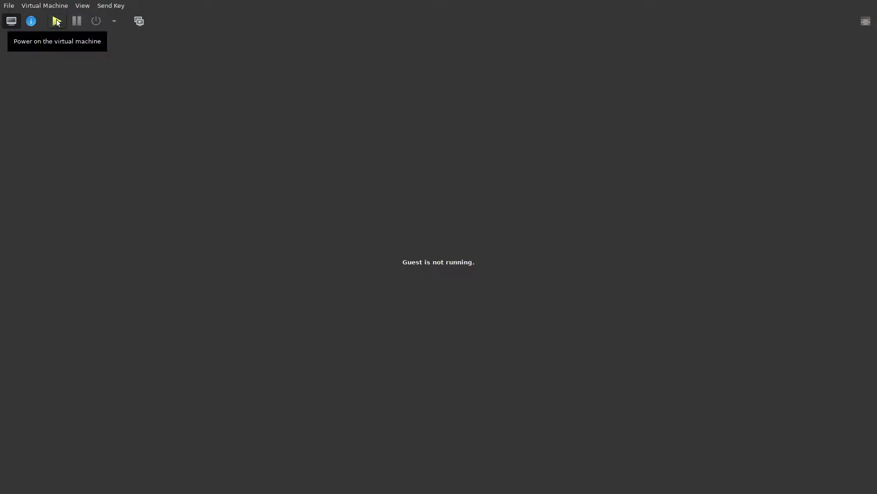
Browse the VM's Overview and OS information hardware details.
{"action": "left_click", "coordinate": [36, 23]}
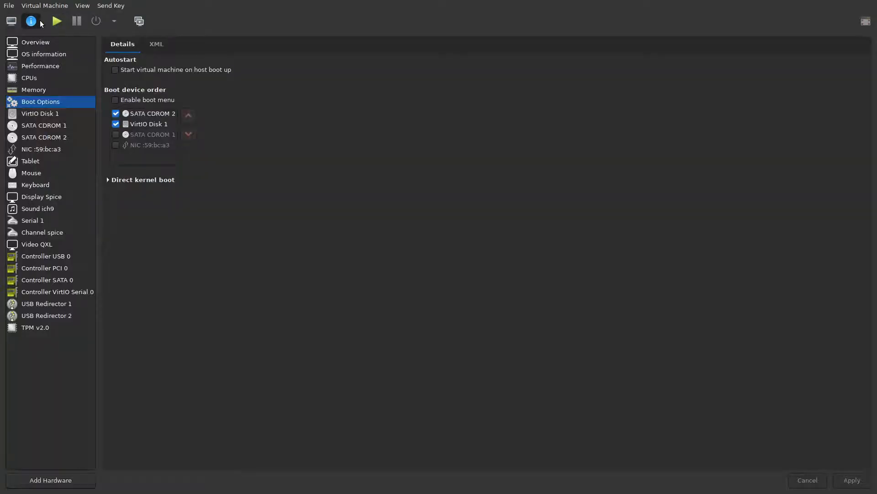
{"action": "left_click", "coordinate": [38, 43]}
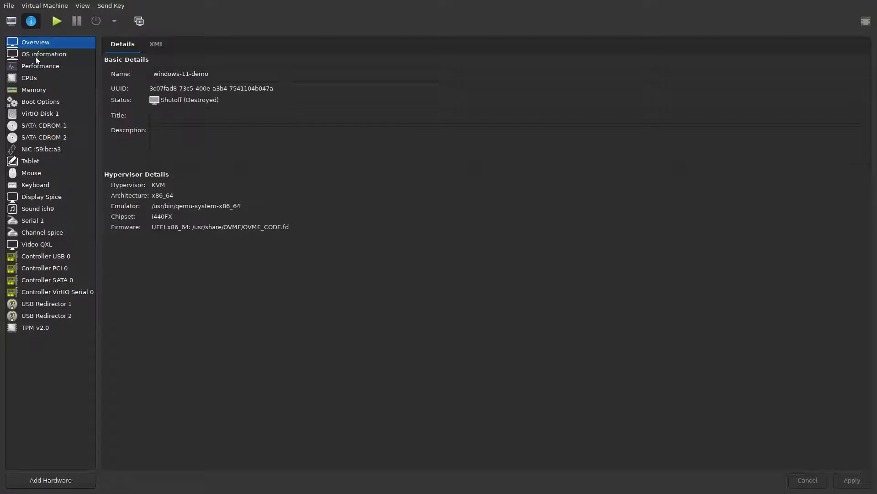
{"action": "left_click", "coordinate": [35, 57]}
{"action": "left_click", "coordinate": [40, 45]}
Back in the console, skip the startup.nsh countdown, then Force Off the VM and confirm.
{"action": "left_click", "coordinate": [13, 25]}
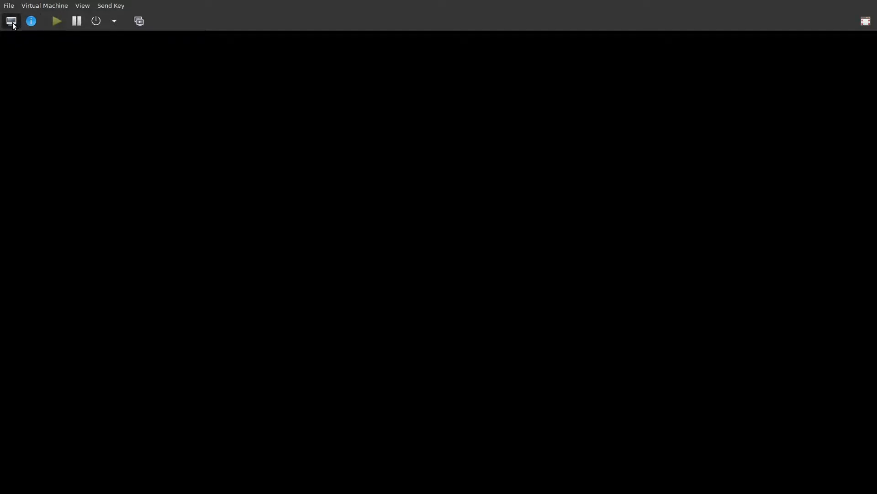
{"action": "key", "text": "Escape"}
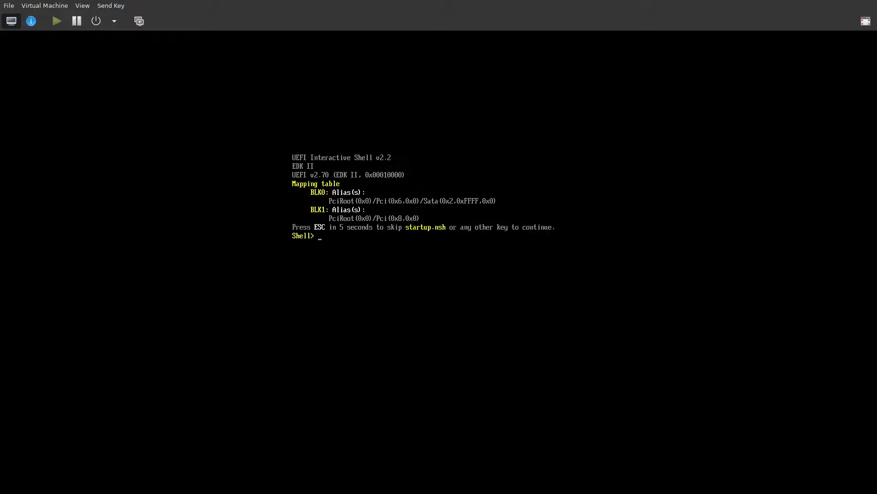
{"action": "left_click", "coordinate": [114, 21]}
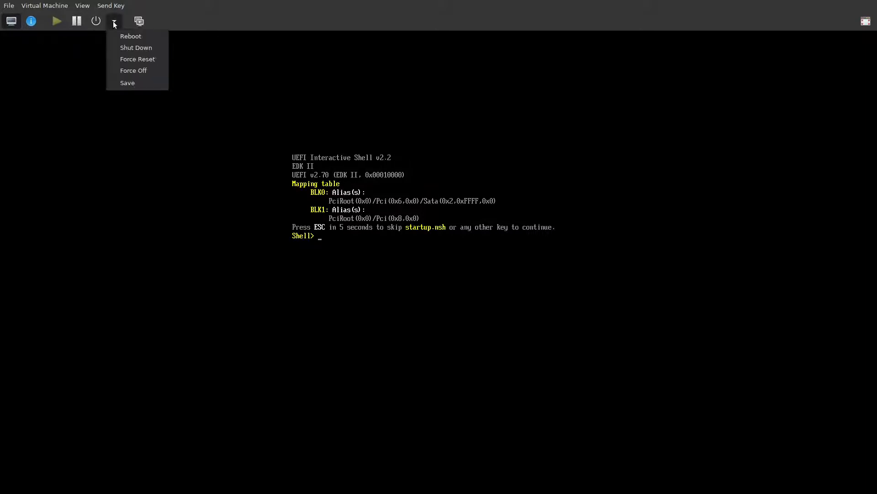
{"action": "left_click", "coordinate": [140, 71]}
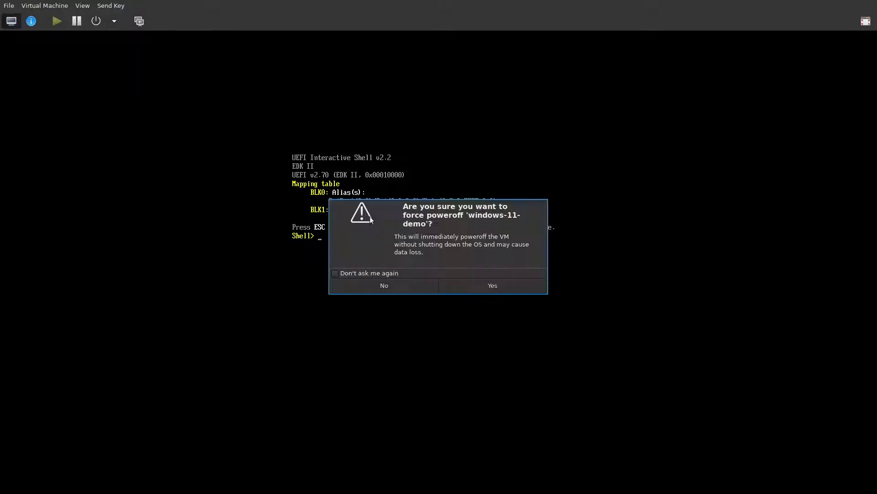
{"action": "left_click", "coordinate": [497, 285]}
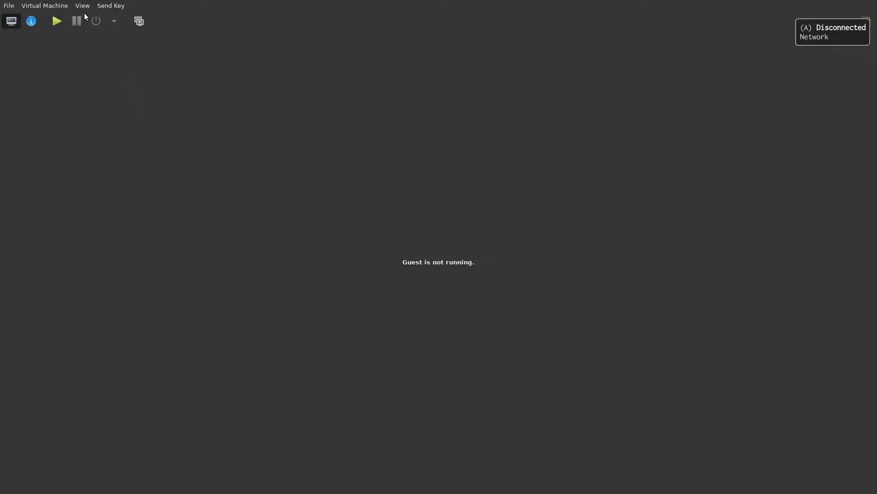
{"action": "left_click", "coordinate": [31, 21]}
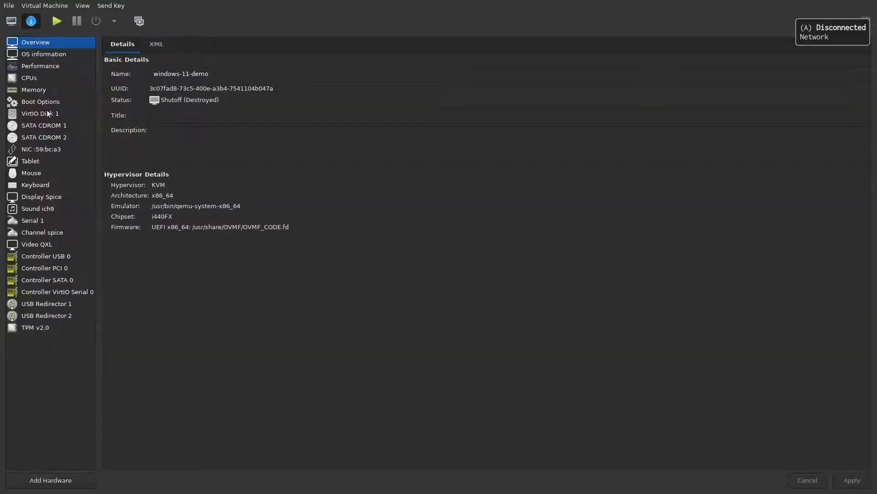
{"action": "left_click", "coordinate": [52, 125]}
{"action": "left_click", "coordinate": [49, 138]}
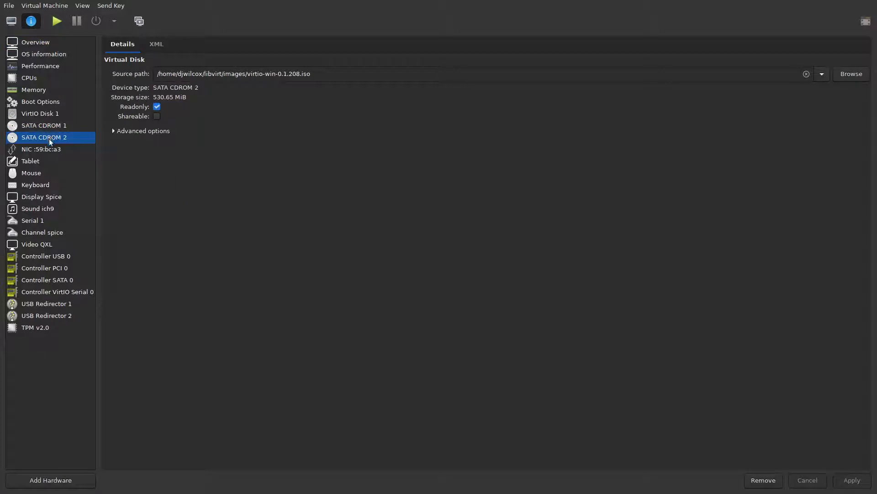
{"action": "left_click", "coordinate": [52, 103]}
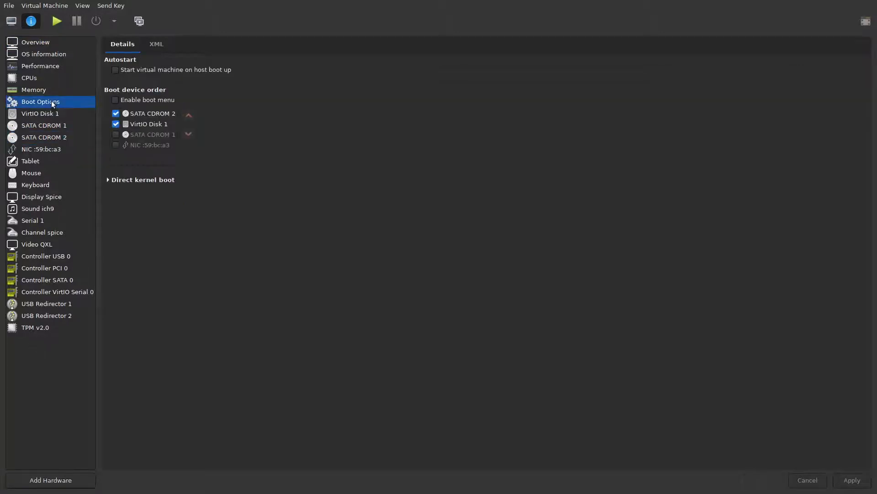
{"action": "left_click", "coordinate": [51, 328]}
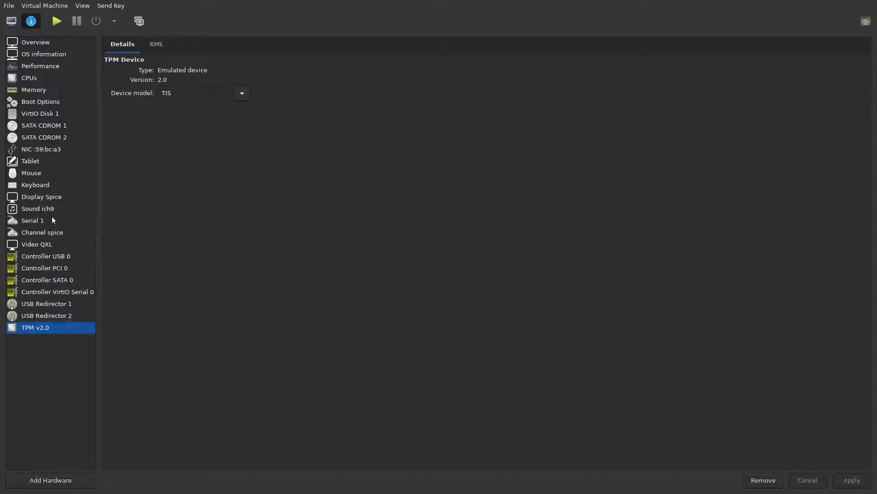
{"action": "left_click", "coordinate": [11, 21]}
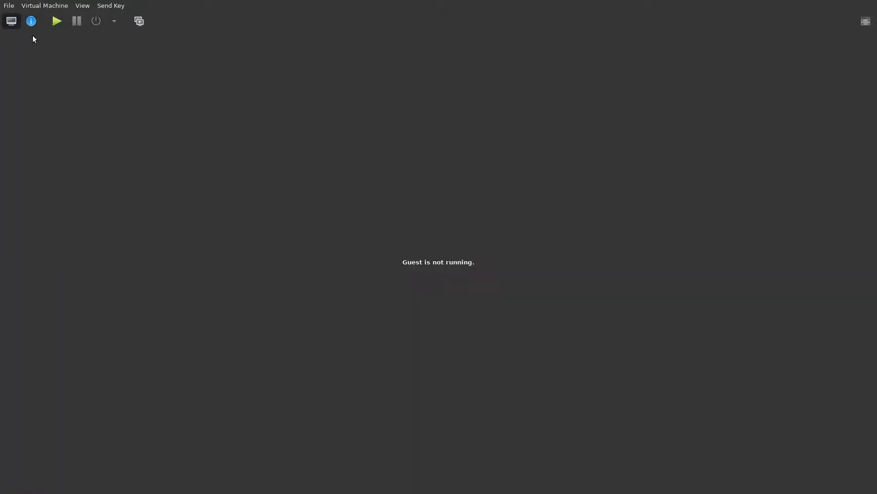
Power on windows-11-demo and skip the startup.nsh countdown with Escape to reach Shell>.
{"action": "left_click", "coordinate": [56, 24]}
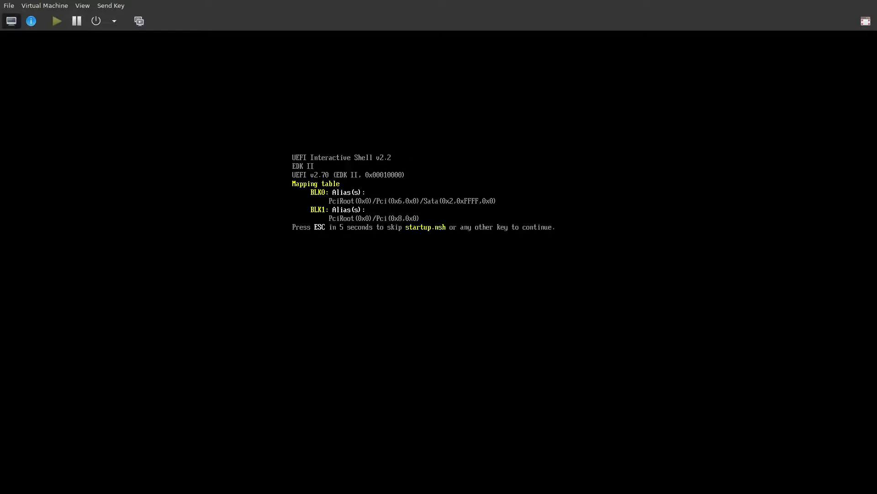
{"action": "key", "text": "Escape"}
Clear stray entries at the Shell> prompt and run QUIT, which is rejected as unrecognized.
{"action": "type", "text": "123"}
{"action": "key", "text": "BackSpace"}
{"action": "key", "text": "BackSpace"}
{"action": "key", "text": "BackSpace"}
{"action": "key", "text": "Return"}
{"action": "key", "text": "Return"}
{"action": "type", "text": "3"}
{"action": "key", "text": "BackSpace"}
{"action": "type", "text": "ccc"}
{"action": "key", "text": "BackSpace"}
{"action": "key", "text": "BackSpace"}
{"action": "key", "text": "BackSpace"}
{"action": "type", "text": "QUIT"}
{"action": "key", "text": "Return"}
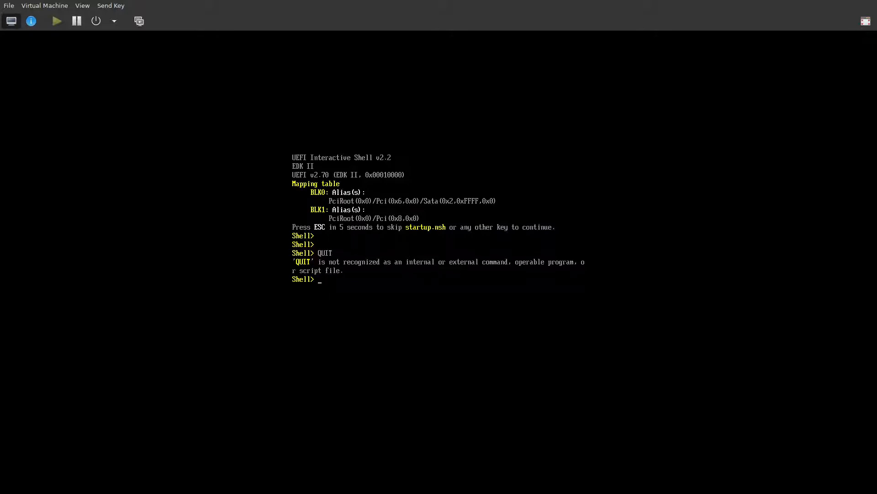
Enter and submit 1tFFF at the prompt, which is also rejected as unrecognized.
{"action": "type", "text": "CLS"}
{"action": "key", "text": "BackSpace"}
{"action": "key", "text": "BackSpace"}
{"action": "key", "text": "BackSpace"}
{"action": "type", "text": "CCCC21"}
{"action": "key", "text": "BackSpace"}
{"action": "key", "text": "BackSpace"}
{"action": "key", "text": "BackSpace"}
{"action": "key", "text": "BackSpace"}
{"action": "key", "text": "BackSpace"}
{"action": "key", "text": "BackSpace"}
{"action": "type", "text": "1"}
{"action": "type", "text": "tfFF"}
{"action": "key", "text": "Return"}
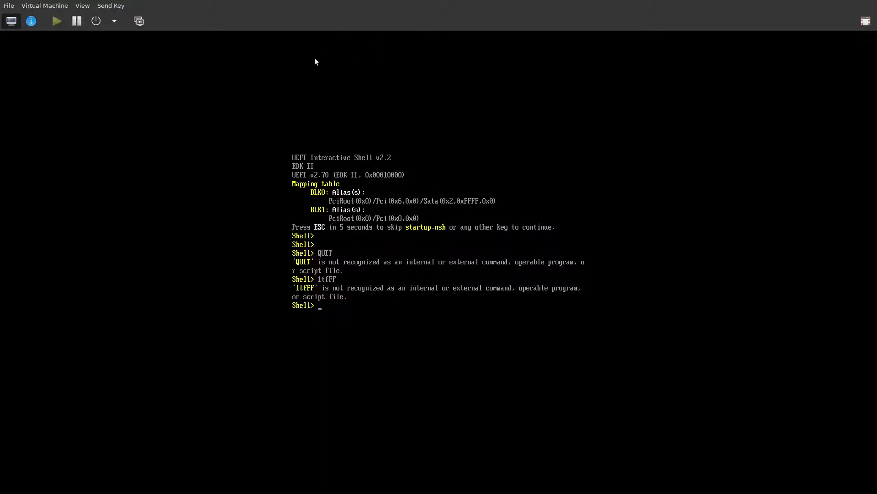
Force Off windows-11-demo and confirm with Yes.
{"action": "left_click", "coordinate": [115, 21]}
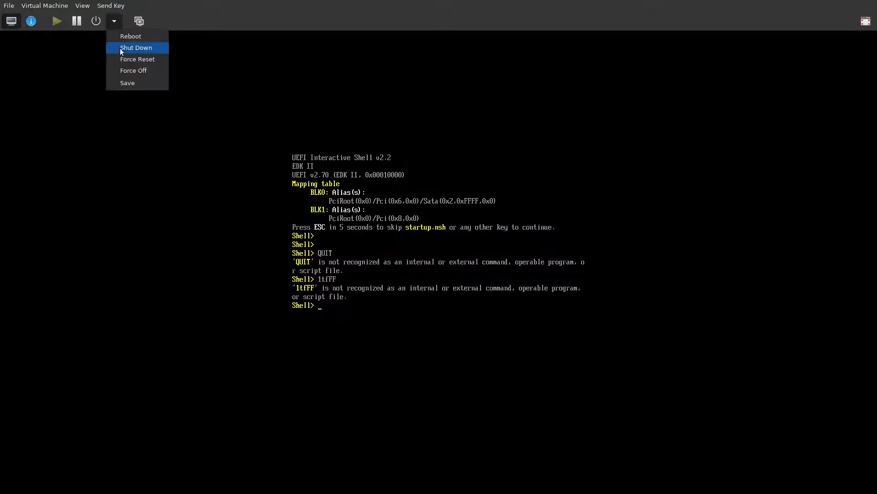
{"action": "left_click", "coordinate": [130, 70]}
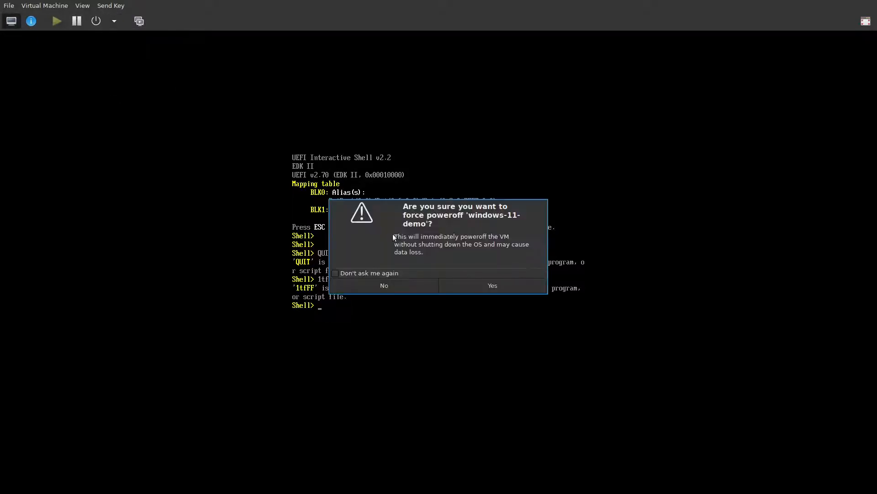
{"action": "left_click", "coordinate": [459, 286]}
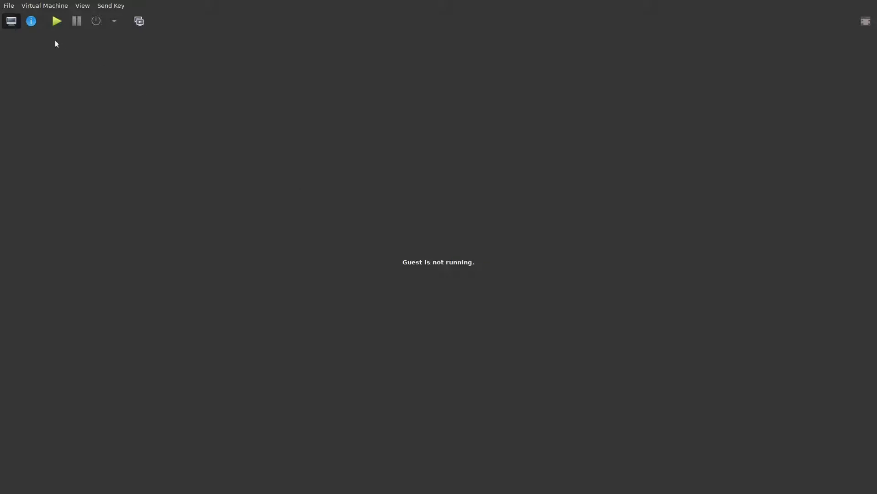
In the hardware details, check VirtIO Disk 1 and the 8196 MiB memory allocation.
{"action": "left_click", "coordinate": [35, 24]}
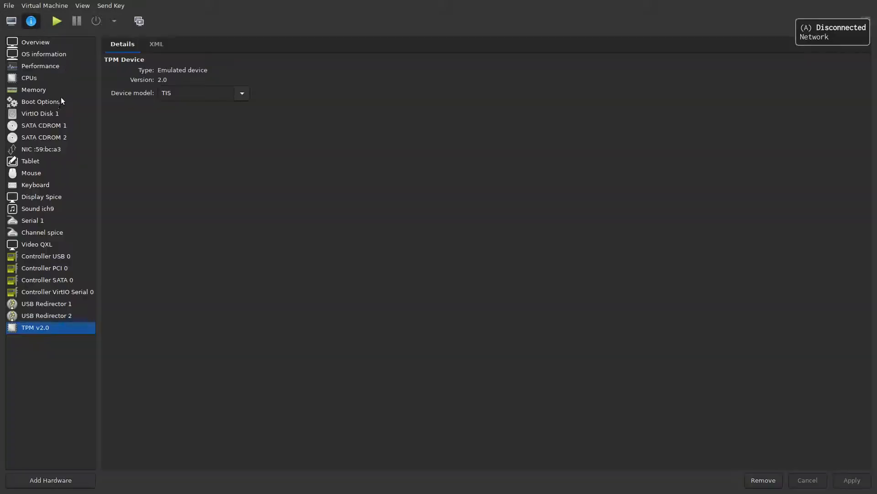
{"action": "left_click", "coordinate": [59, 116]}
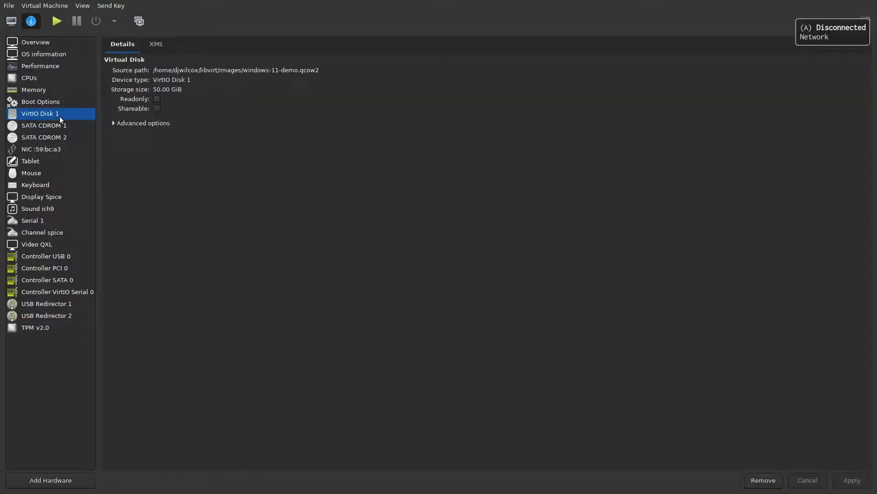
{"action": "left_click", "coordinate": [56, 93]}
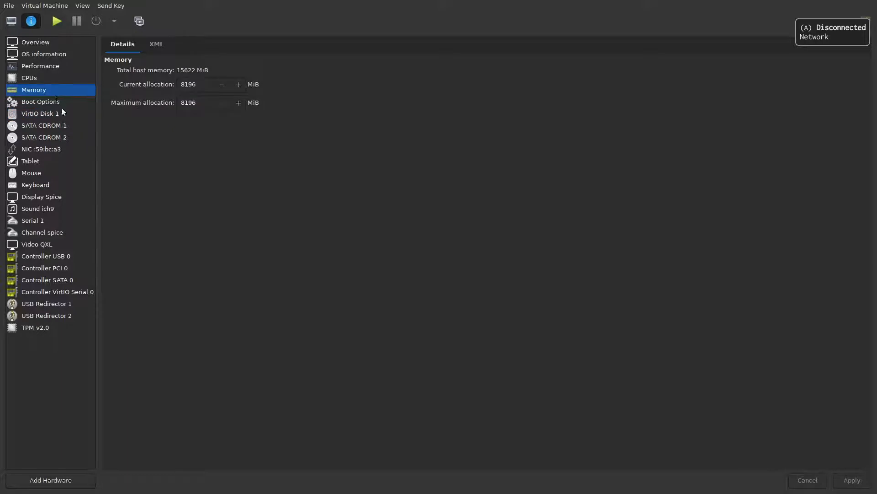
Enable SATA CDROM 2 first in Boot Options ahead of VirtIO Disk 1, apply, and start the VM.
{"action": "left_click", "coordinate": [60, 103]}
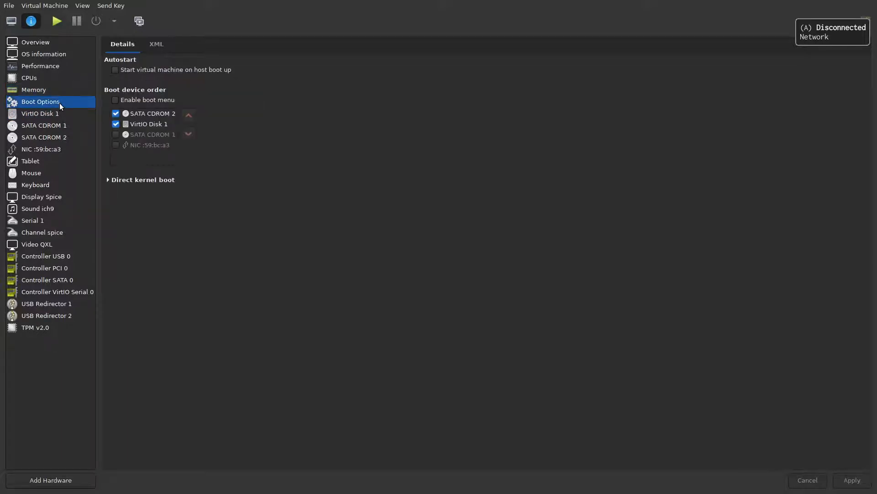
{"action": "left_click", "coordinate": [116, 114]}
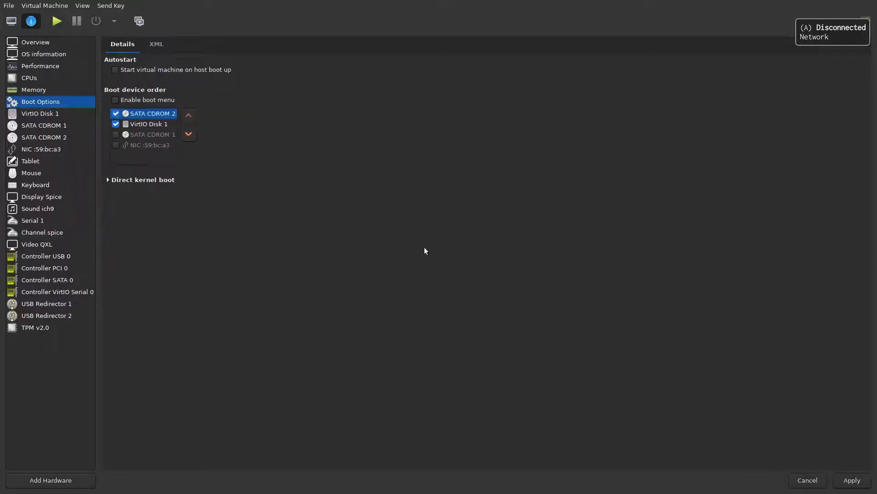
{"action": "left_click", "coordinate": [851, 480]}
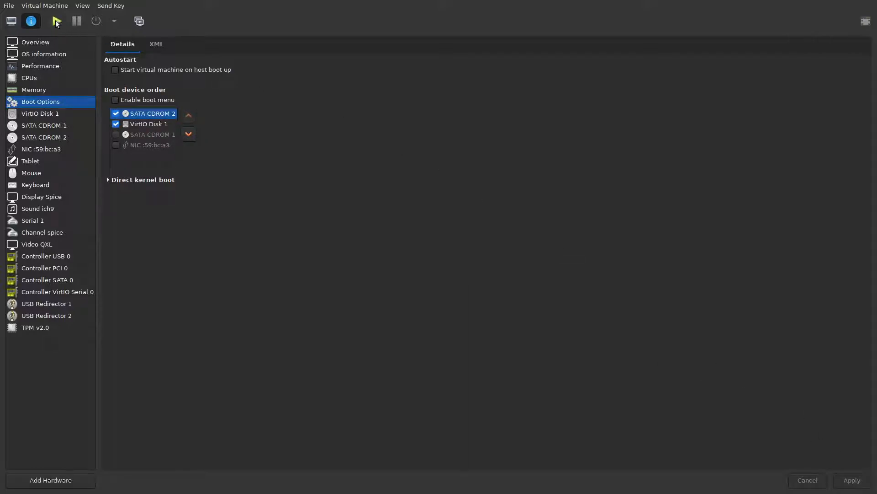
{"action": "left_click", "coordinate": [13, 23]}
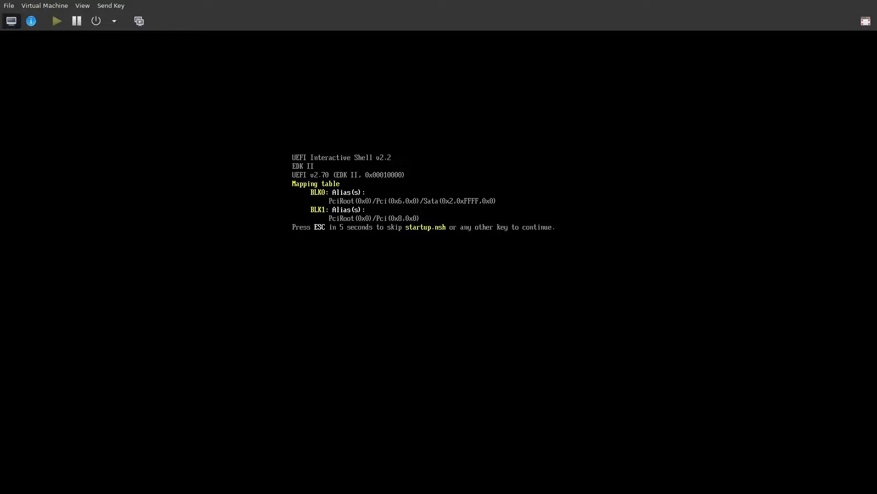
Press Escape during the startup.nsh countdown to stop at the Shell> prompt.
{"action": "key", "text": "Escape"}
From the hardware details view, Force Off windows-11-demo and confirm.
{"action": "left_click", "coordinate": [32, 22]}
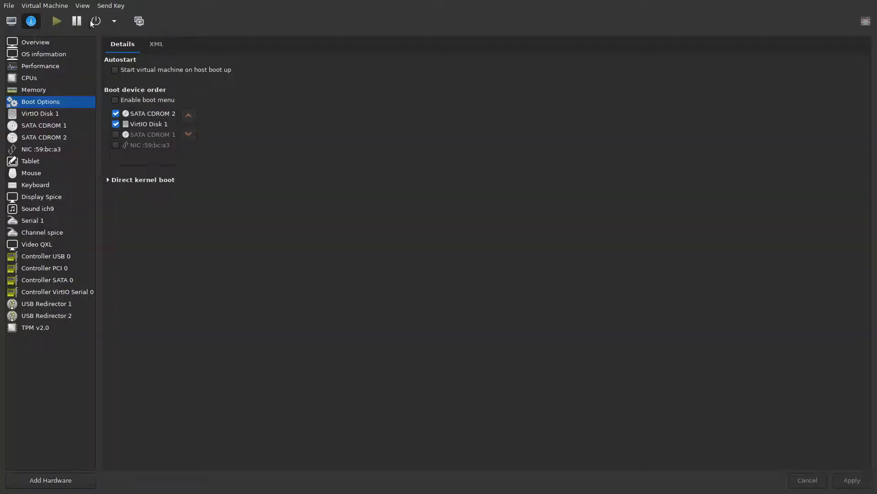
{"action": "left_click", "coordinate": [115, 21]}
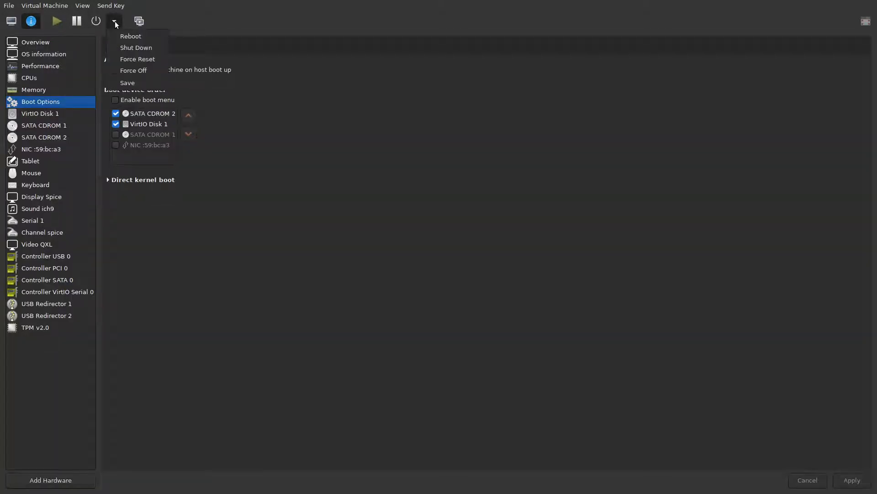
{"action": "left_click", "coordinate": [124, 71]}
{"action": "left_click", "coordinate": [504, 285]}
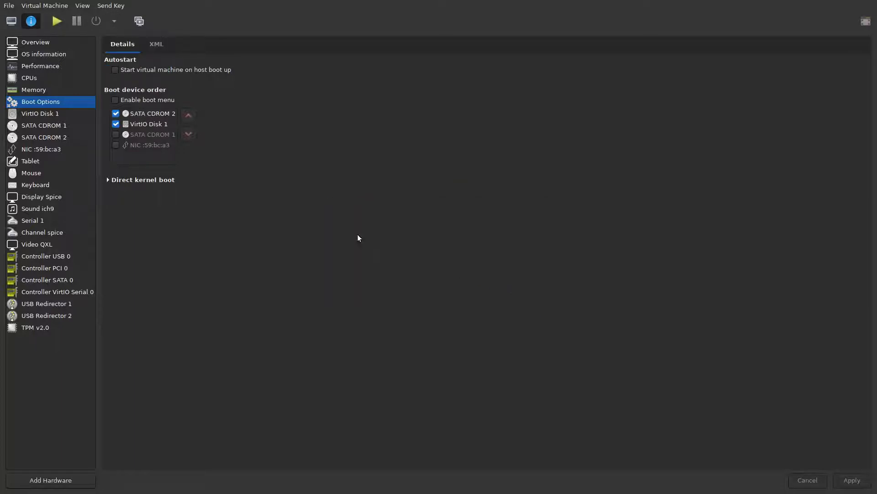
Review the Overview and TPM v2.0 details, then switch back to the console.
{"action": "left_click", "coordinate": [36, 43]}
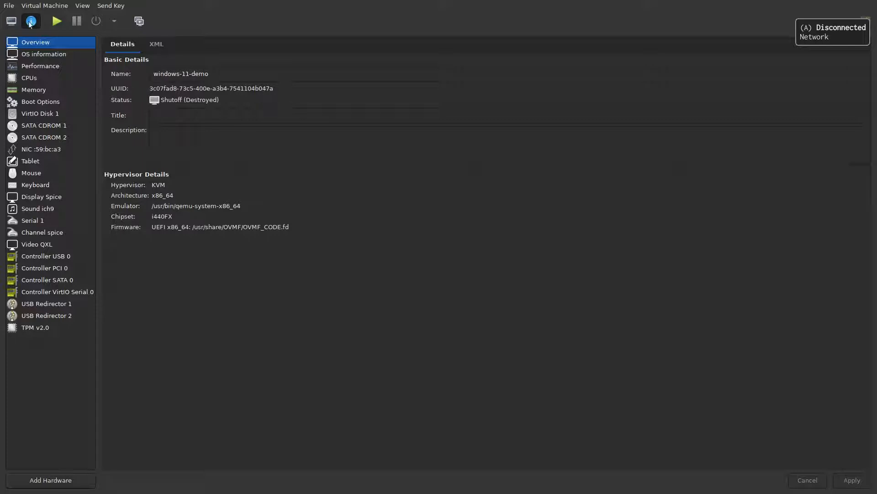
{"action": "left_click", "coordinate": [58, 327]}
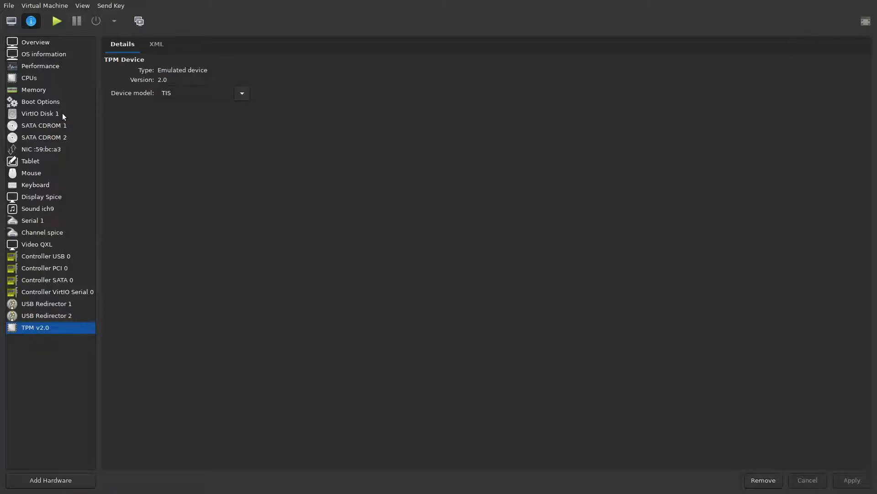
{"action": "left_click", "coordinate": [12, 21]}
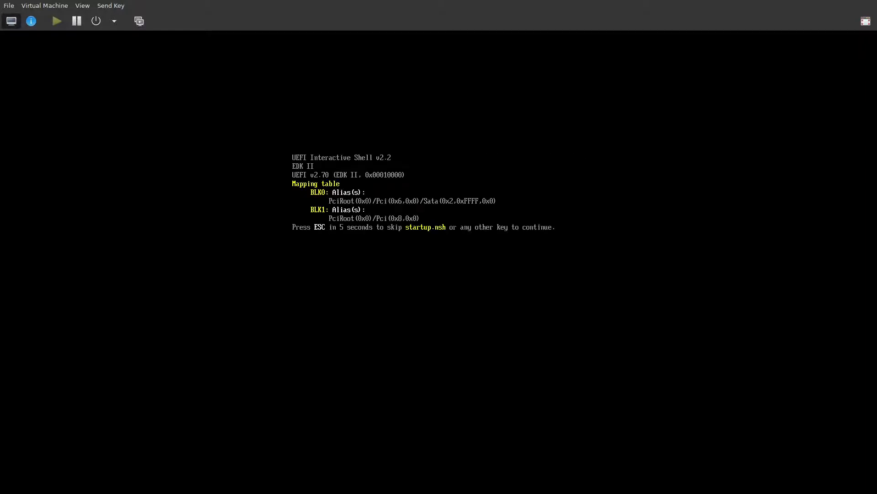
Skip startup.nsh and try running start.nsh at Shell>, which is rejected as unrecognized.
{"action": "key", "text": "Escape"}
{"action": "type", "text": "start,nsh"}
{"action": "key", "text": "Return"}
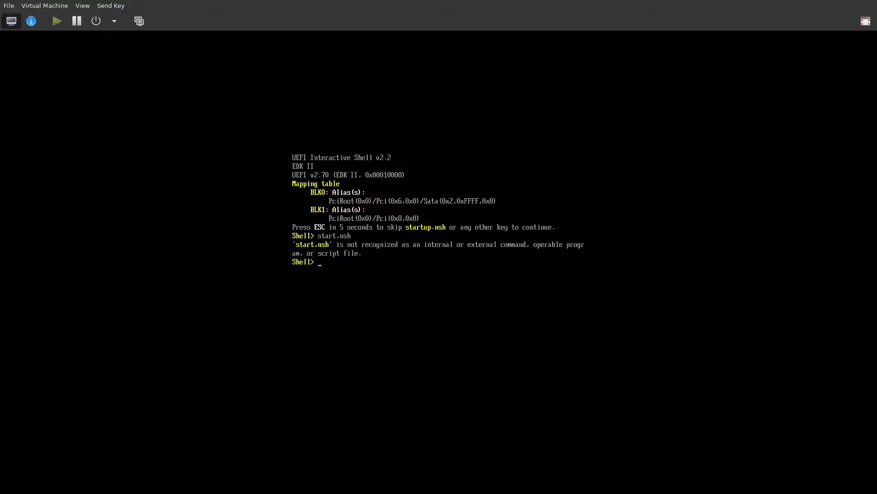
{"action": "type", "text": "start.nsh"}
{"action": "key", "text": "Return"}
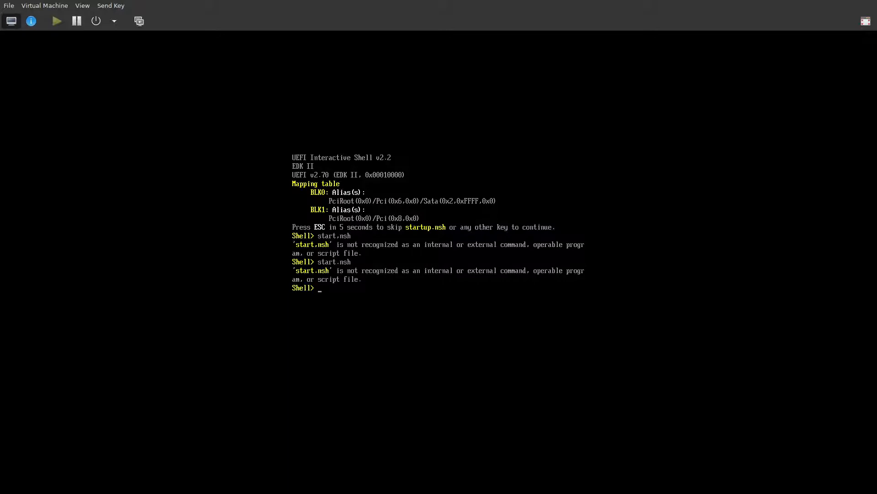
{"action": "type", "text": "G"}
Confirm SATA CDROM 1 holds the Windows 11 ISO and boots first in Boot Options, then return to the console.
{"action": "left_click", "coordinate": [31, 21]}
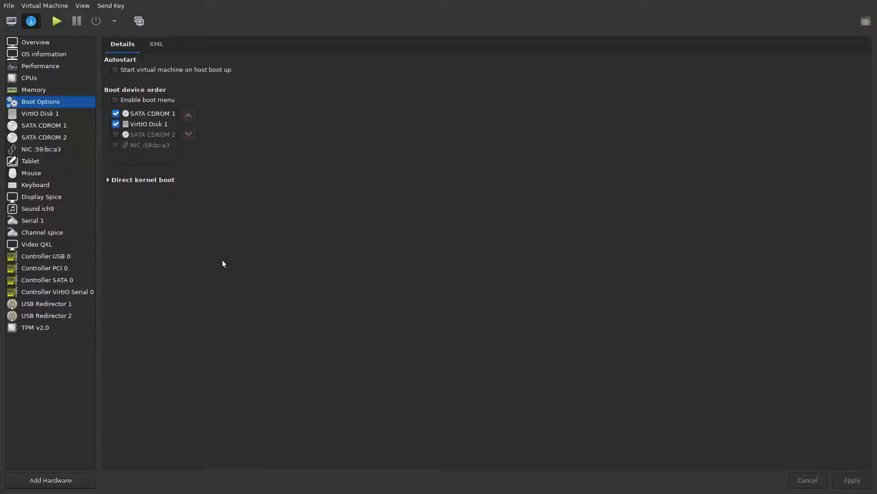
{"action": "left_click", "coordinate": [76, 126]}
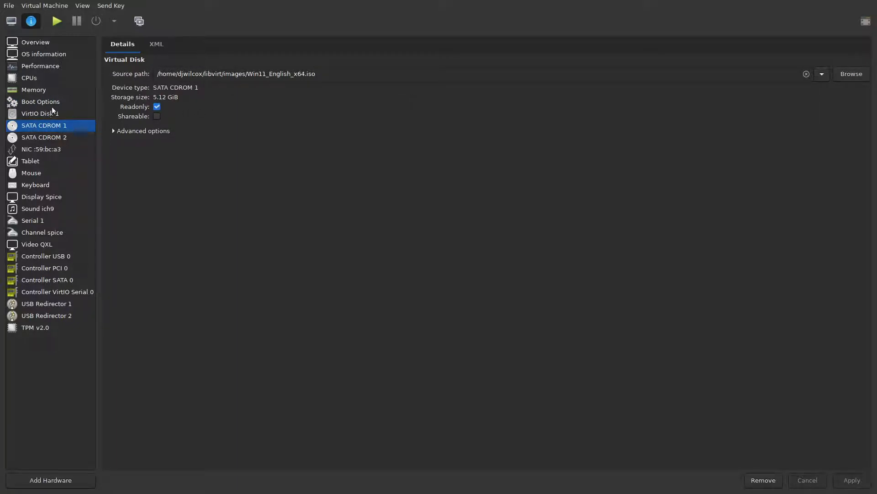
{"action": "left_click", "coordinate": [92, 105]}
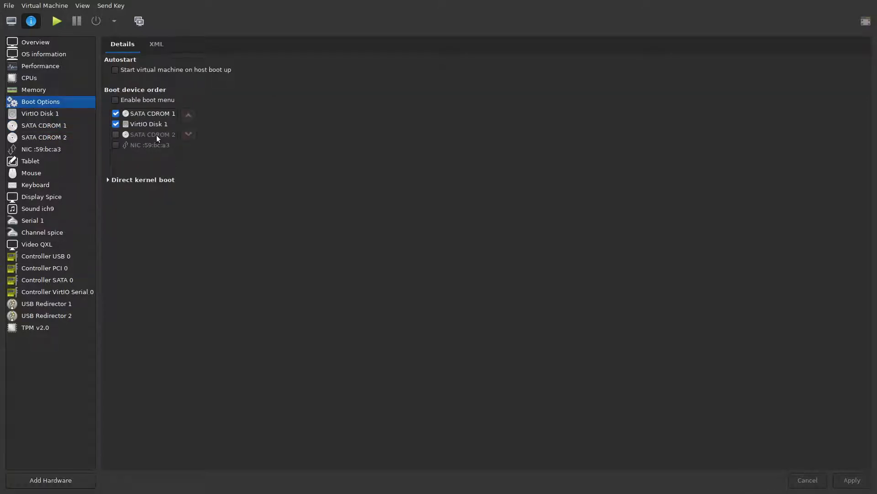
{"action": "left_click", "coordinate": [12, 21]}
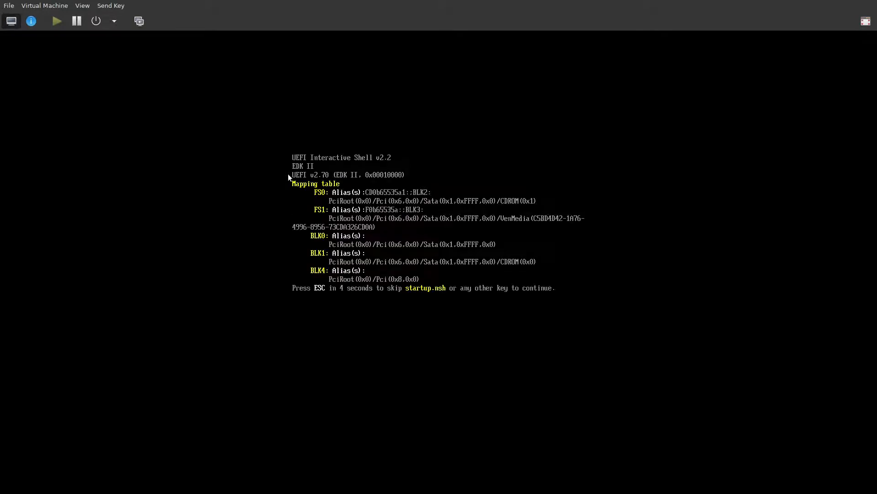
Skip the startup.nsh countdown, force the VM off, and restart it to reach the CD/DVD boot prompt.
{"action": "key", "text": "Escape"}
{"action": "left_click", "coordinate": [114, 21]}
{"action": "left_click", "coordinate": [133, 71]}
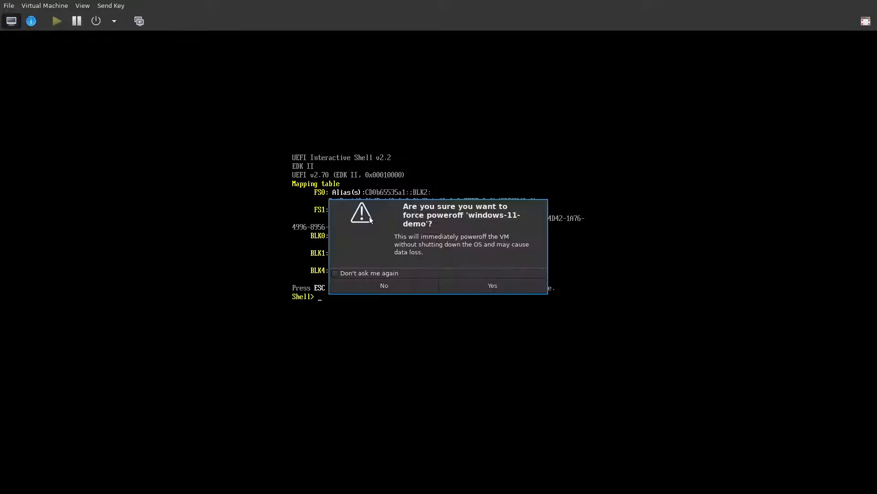
{"action": "left_click", "coordinate": [498, 283]}
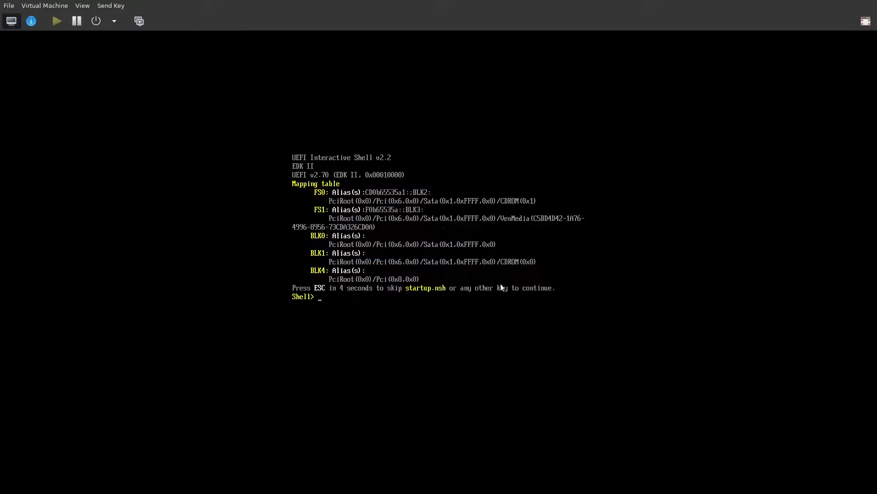
{"action": "left_click", "coordinate": [32, 21]}
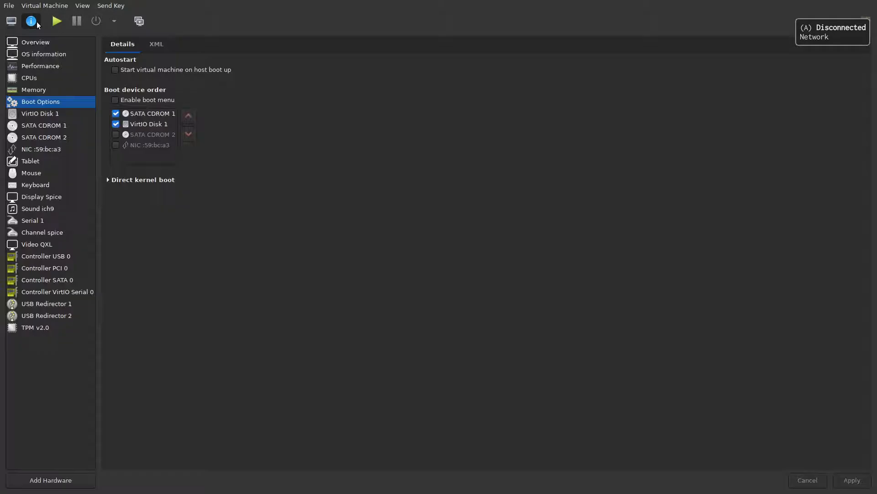
{"action": "left_click", "coordinate": [11, 20]}
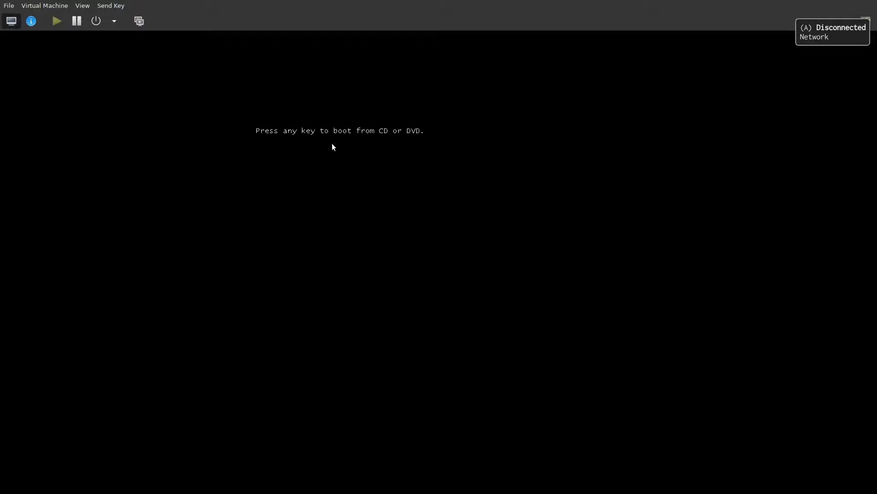
Press a key at the 'Press any key to boot from CD or DVD' prompt to start Windows Setup.
{"action": "key", "text": "Return"}
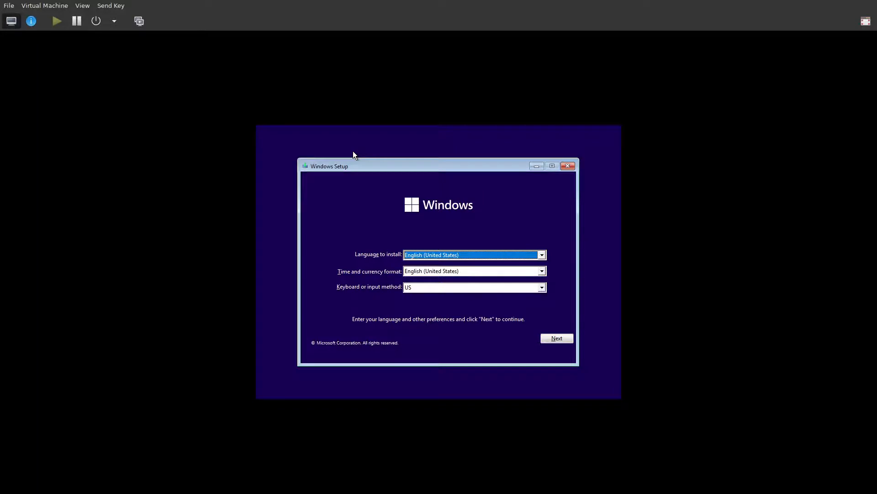
Keep the default language and keyboard settings and start installing without a product key.
{"action": "left_click", "coordinate": [558, 339]}
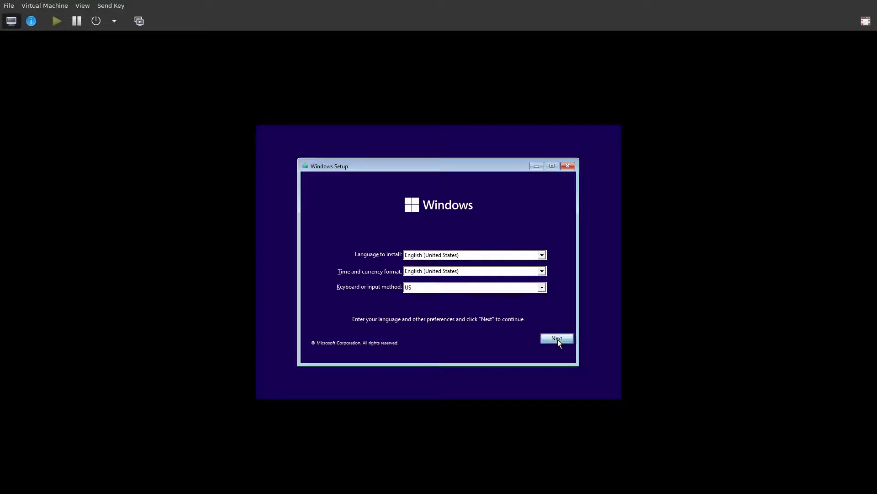
{"action": "left_click", "coordinate": [454, 265]}
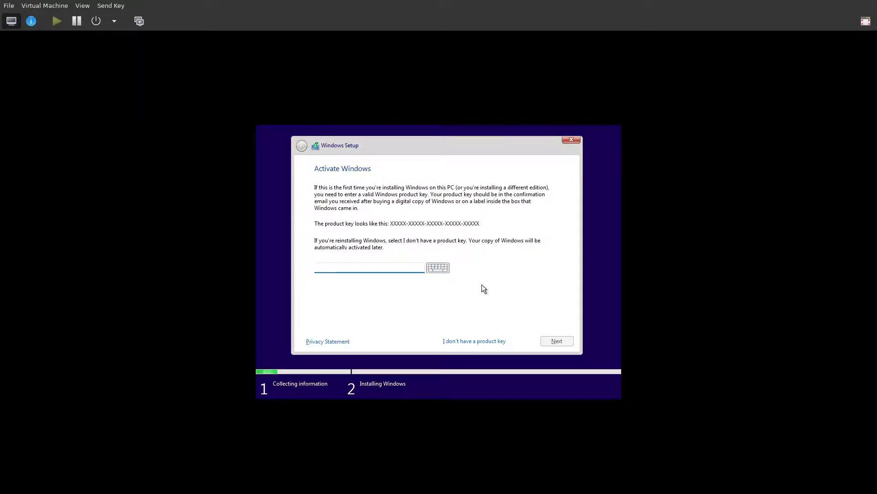
{"action": "left_click", "coordinate": [498, 342]}
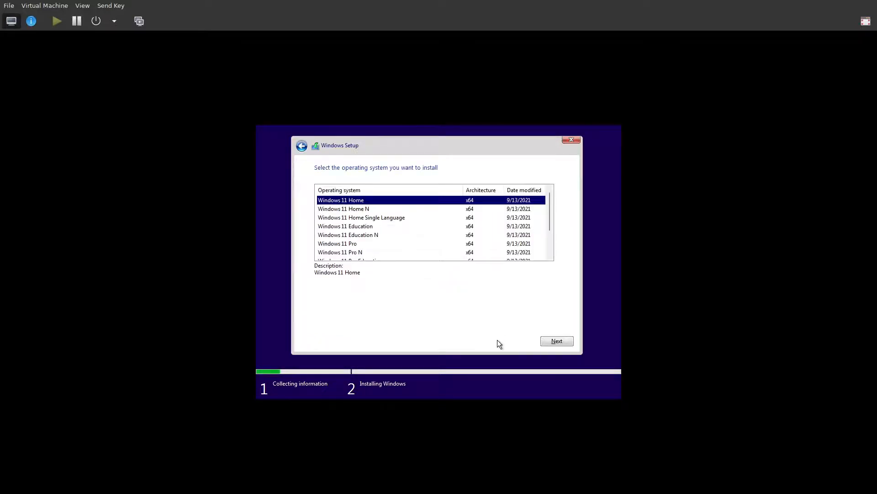
Choose Windows 11 Pro, accept the license terms, and pick the Custom install.
{"action": "left_click", "coordinate": [419, 243]}
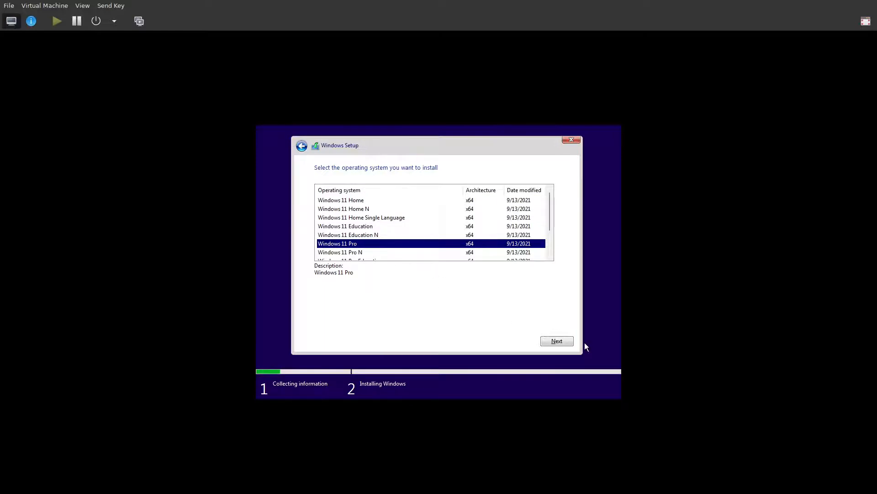
{"action": "left_click", "coordinate": [568, 341]}
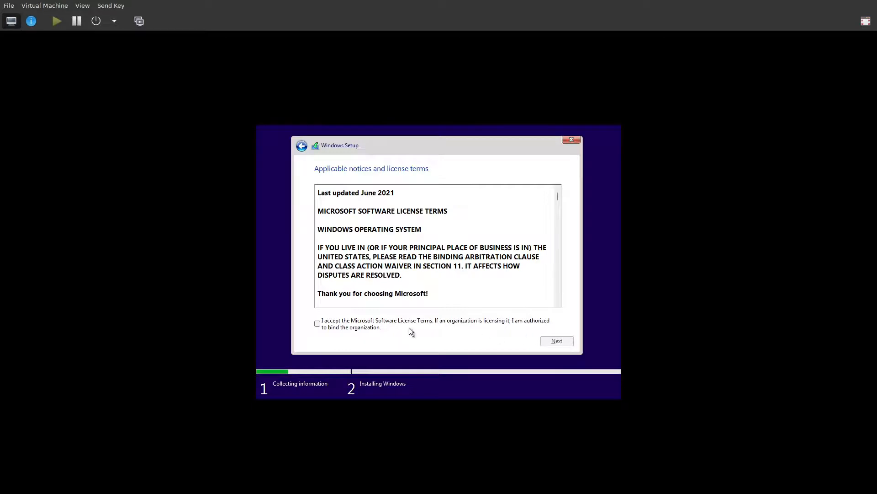
{"action": "left_click", "coordinate": [344, 325]}
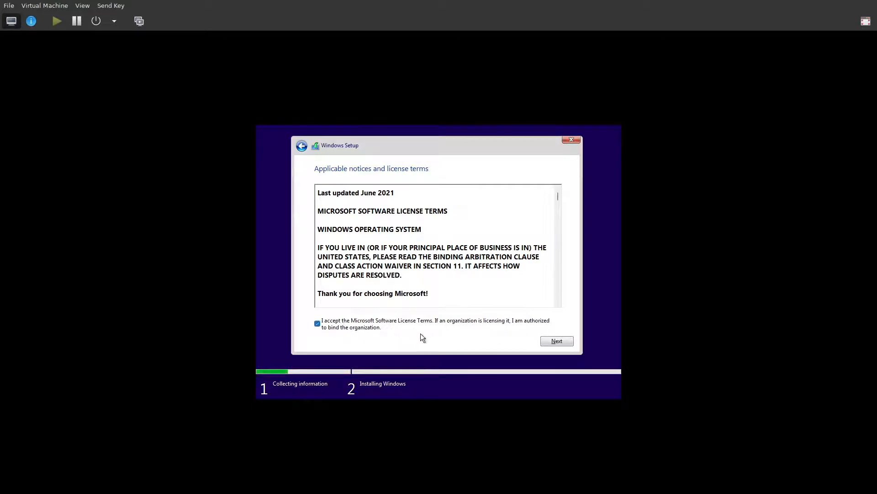
{"action": "left_click", "coordinate": [557, 342]}
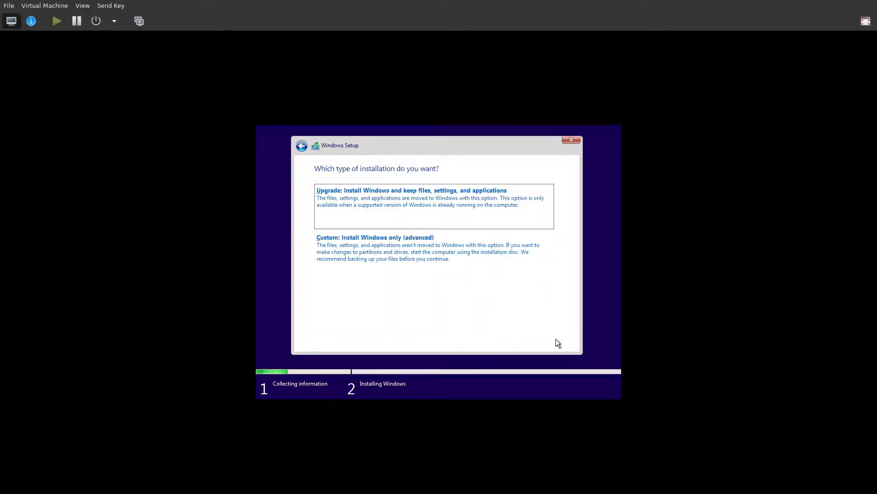
{"action": "left_click", "coordinate": [402, 259]}
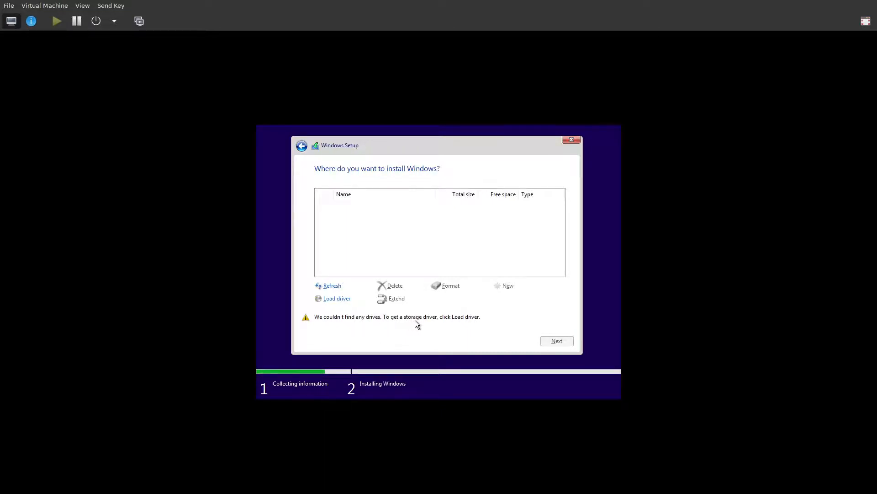
Load the amd64\w10 viostor.inf VirtIO driver and install Windows onto the 50.0 GB Drive 0.
{"action": "left_click", "coordinate": [340, 302]}
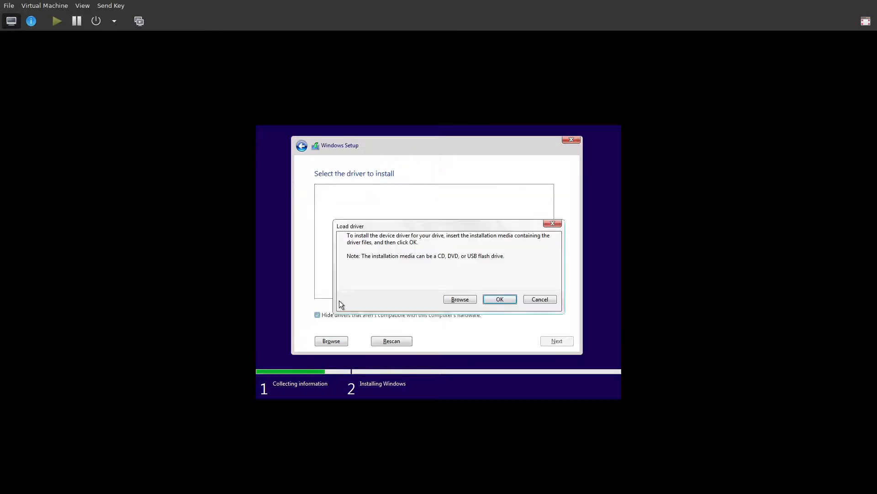
{"action": "left_click", "coordinate": [500, 300]}
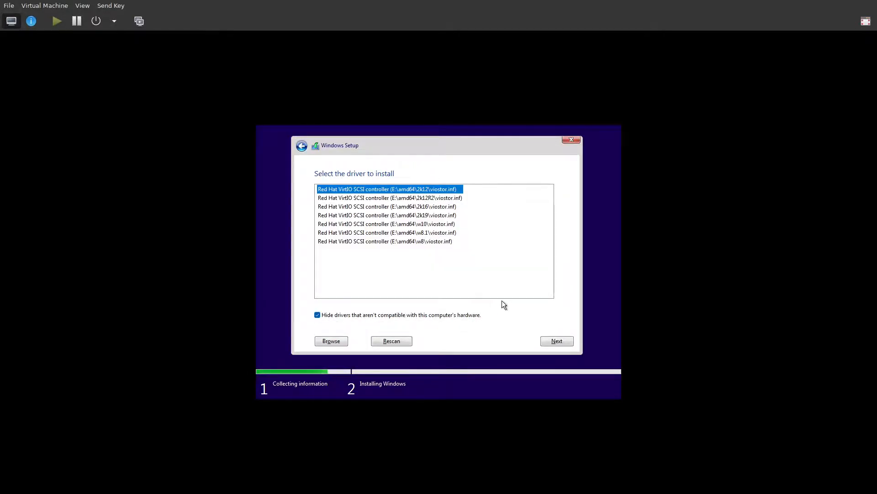
{"action": "left_click", "coordinate": [455, 224]}
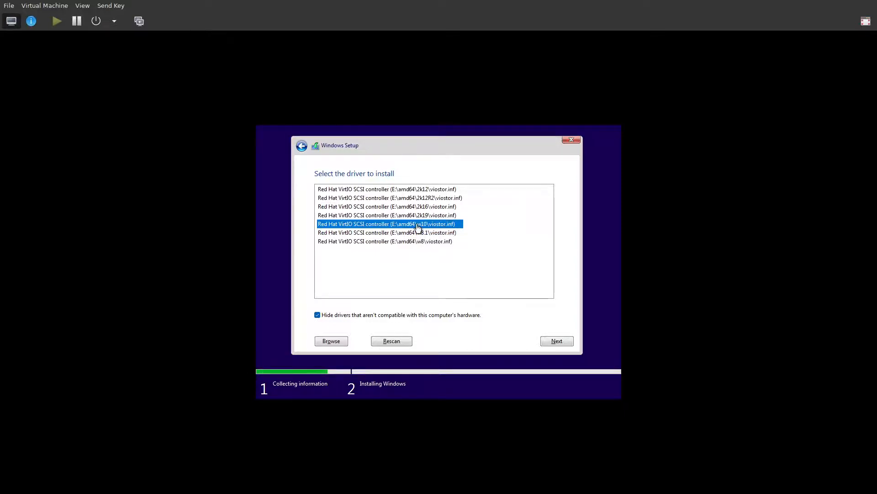
{"action": "left_click", "coordinate": [566, 342]}
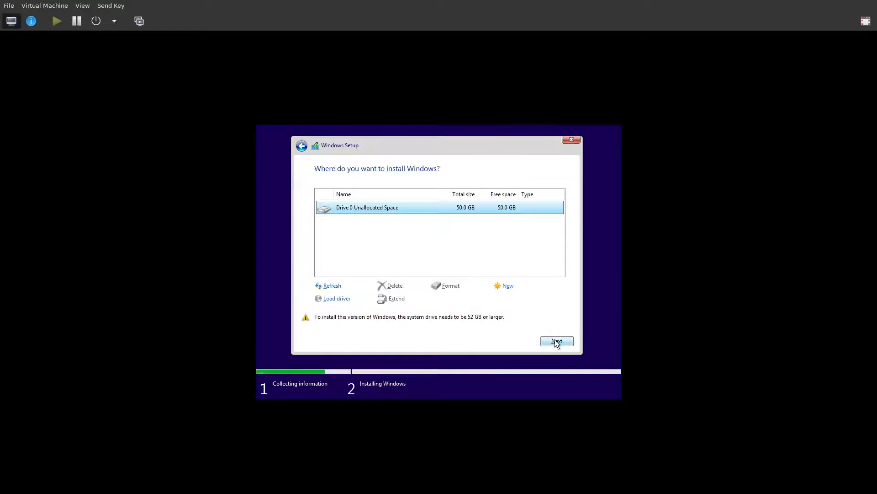
{"action": "left_click", "coordinate": [558, 342]}
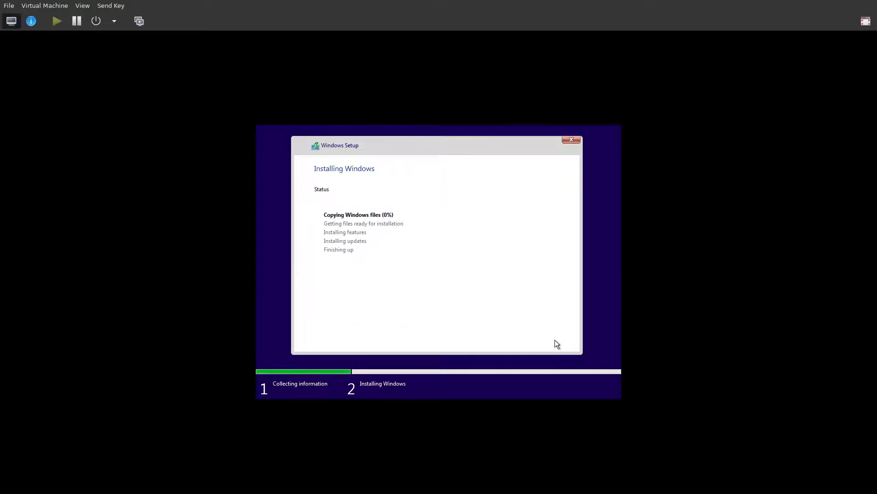
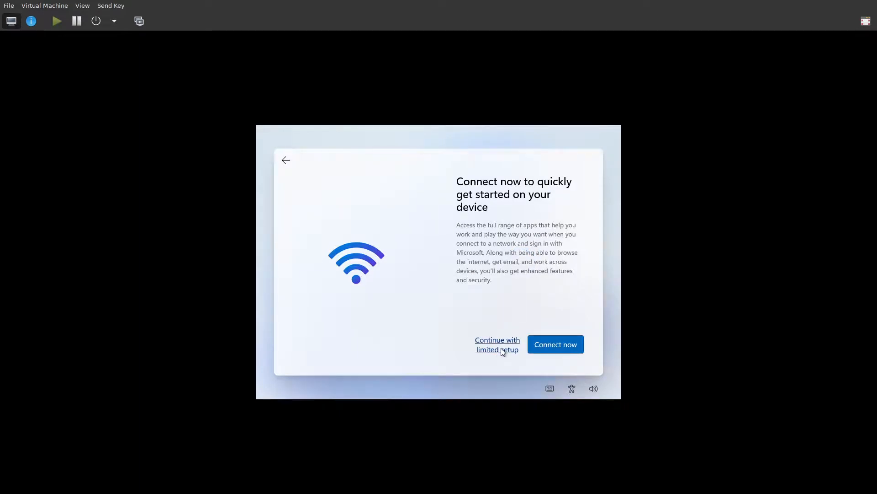
Continue with limited setup and enter the local account's user name.
{"action": "left_click", "coordinate": [501, 350]}
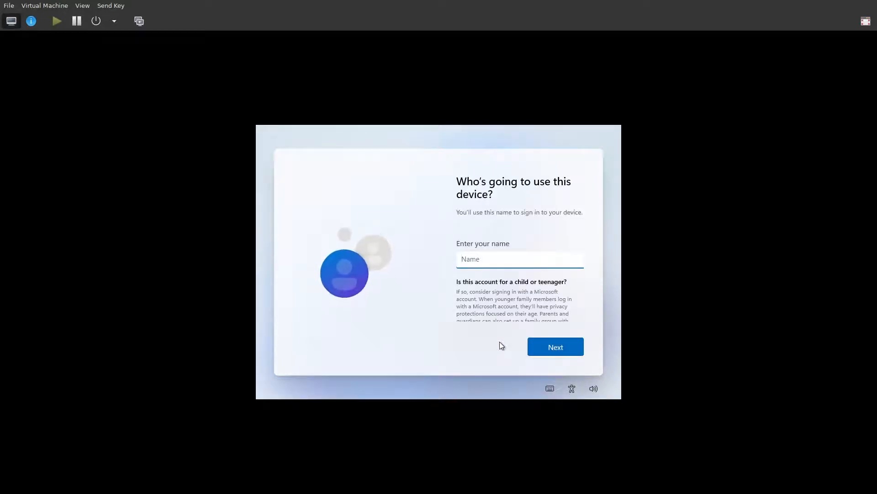
{"action": "type", "text": "djwi"}
{"action": "key", "text": "BackSpace"}
{"action": "key", "text": "BackSpace"}
{"action": "key", "text": "BackSpace"}
{"action": "type", "text": "jwilcox"}
{"action": "left_click", "coordinate": [545, 344]}
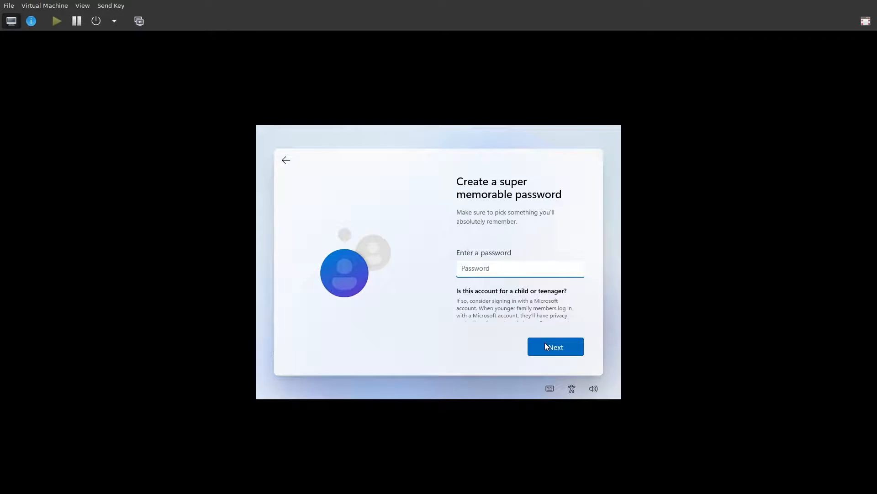
Enter the account password and confirm it.
{"action": "type", "text": "•••••••••"}
{"action": "left_click", "coordinate": [575, 344]}
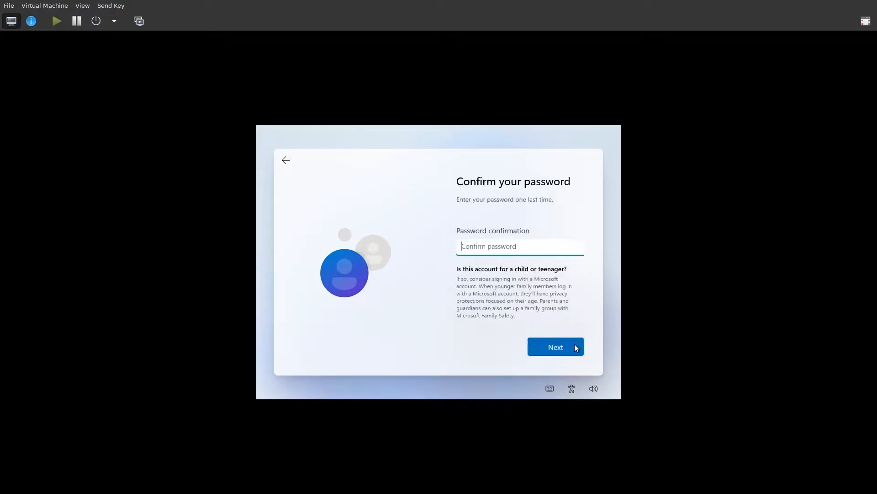
{"action": "type", "text": "•••••••••"}
{"action": "left_click", "coordinate": [575, 348]}
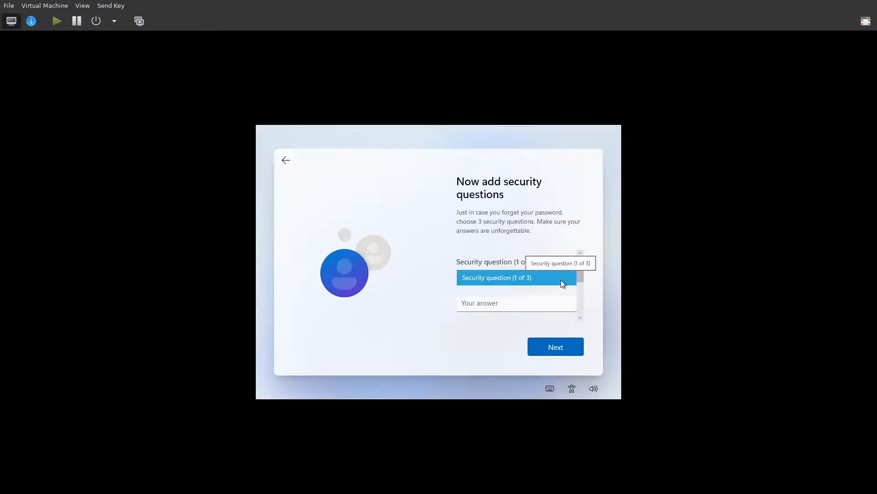
{"action": "left_click", "coordinate": [561, 280]}
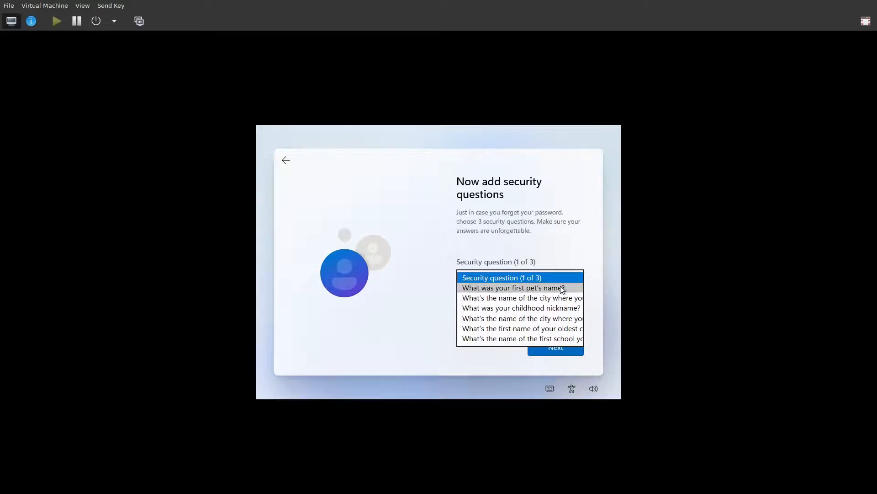
{"action": "left_click", "coordinate": [561, 288]}
{"action": "left_click", "coordinate": [516, 305]}
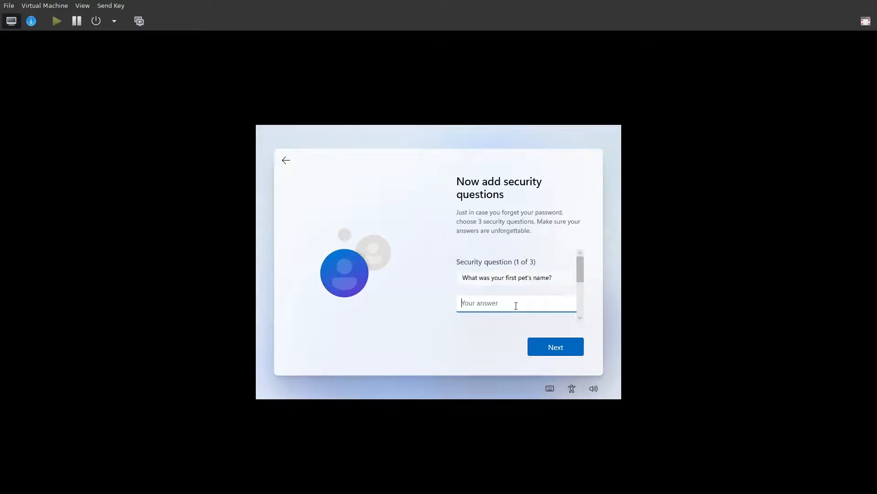
{"action": "left_click", "coordinate": [546, 347]}
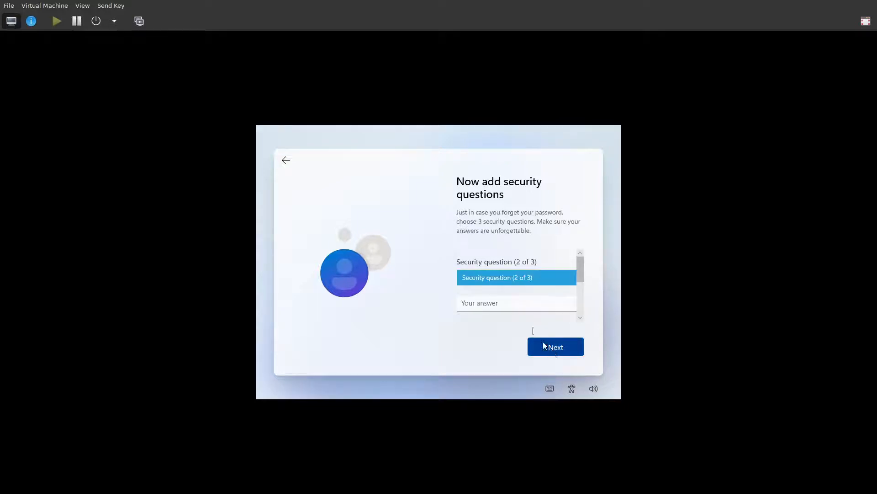
{"action": "left_click", "coordinate": [517, 277]}
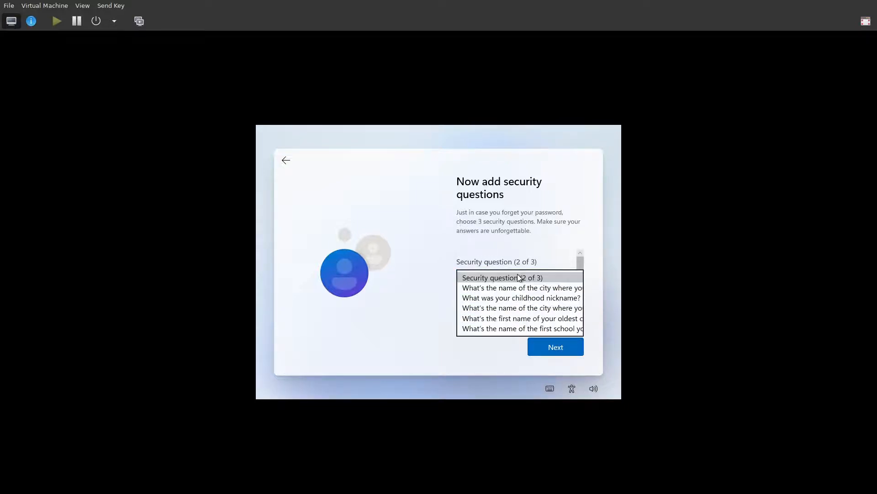
{"action": "left_click", "coordinate": [527, 309]}
{"action": "left_click", "coordinate": [516, 302]}
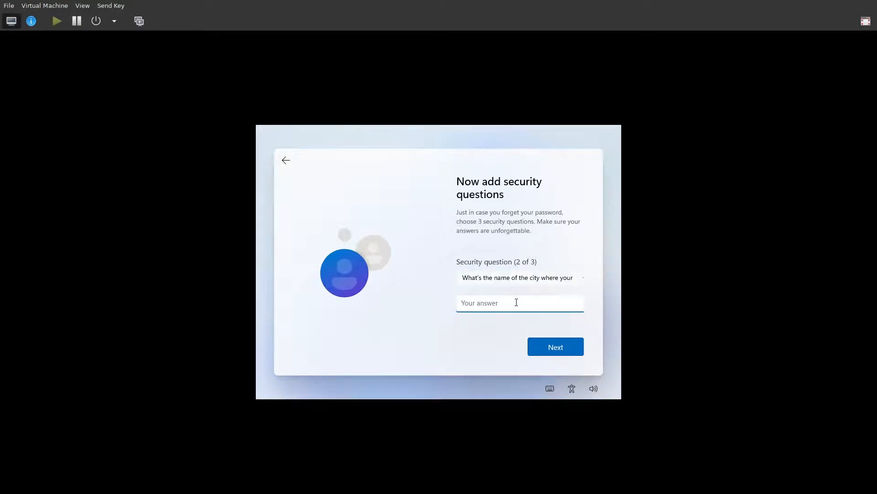
{"action": "left_click", "coordinate": [563, 346]}
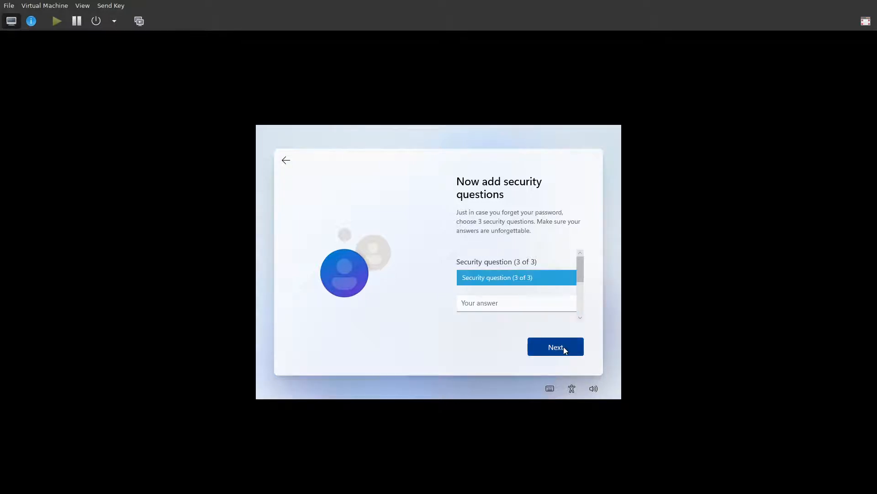
{"action": "left_click", "coordinate": [532, 284]}
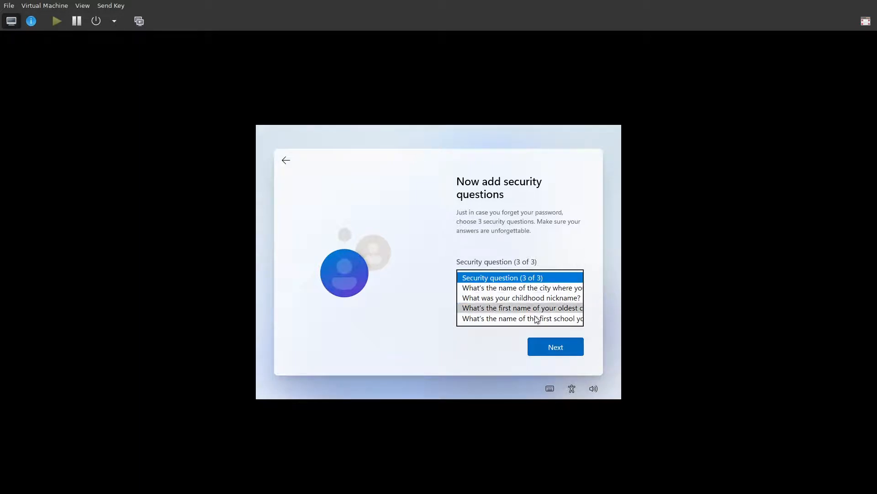
{"action": "left_click", "coordinate": [493, 319]}
{"action": "left_click", "coordinate": [522, 302]}
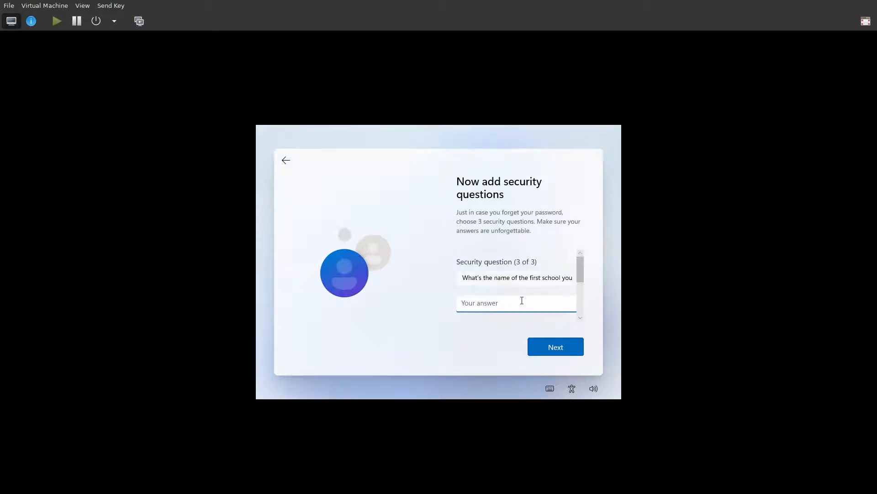
{"action": "left_click", "coordinate": [545, 346]}
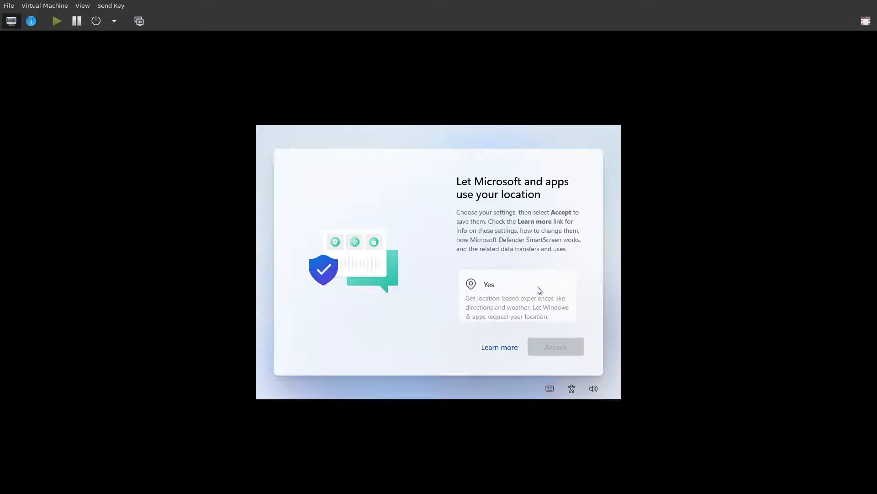
Refuse location access and turn off Find my device.
{"action": "scroll", "coordinate": [546, 283], "scroll_direction": "down", "scroll_amount": 3}
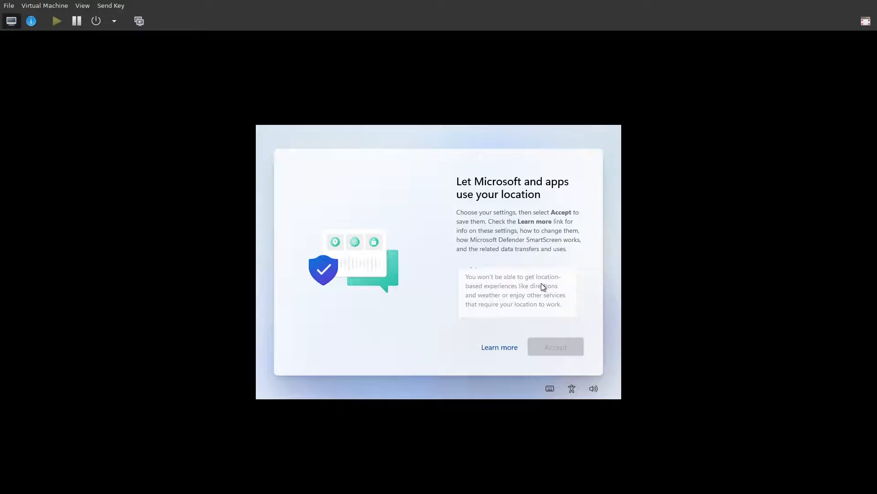
{"action": "scroll", "coordinate": [546, 283], "scroll_direction": "up", "scroll_amount": 1}
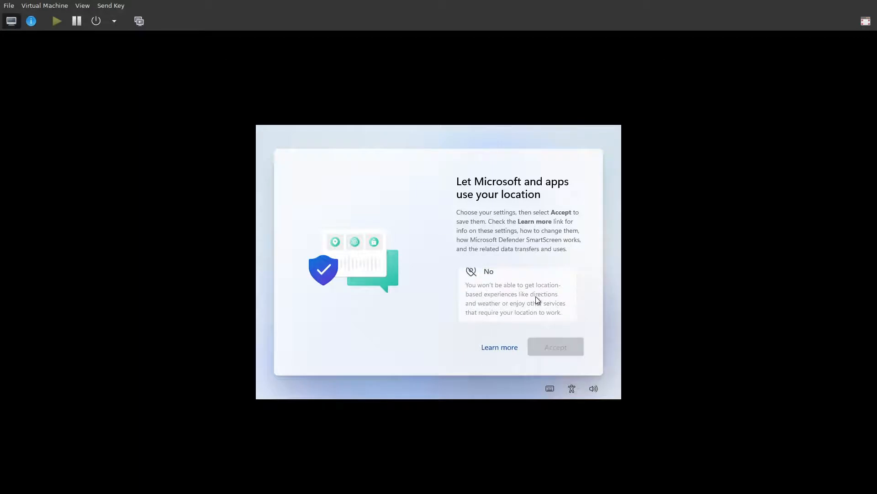
{"action": "left_click", "coordinate": [536, 297]}
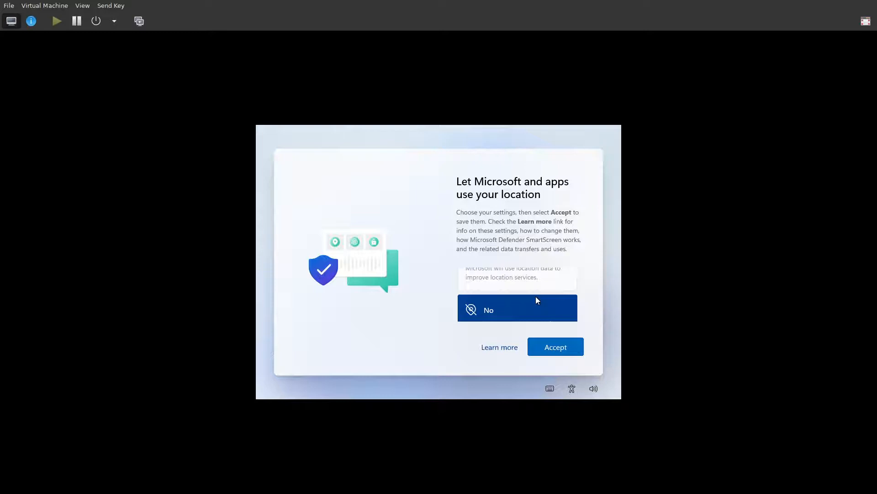
{"action": "left_click", "coordinate": [571, 347]}
{"action": "scroll", "coordinate": [542, 295], "scroll_direction": "down", "scroll_amount": 2}
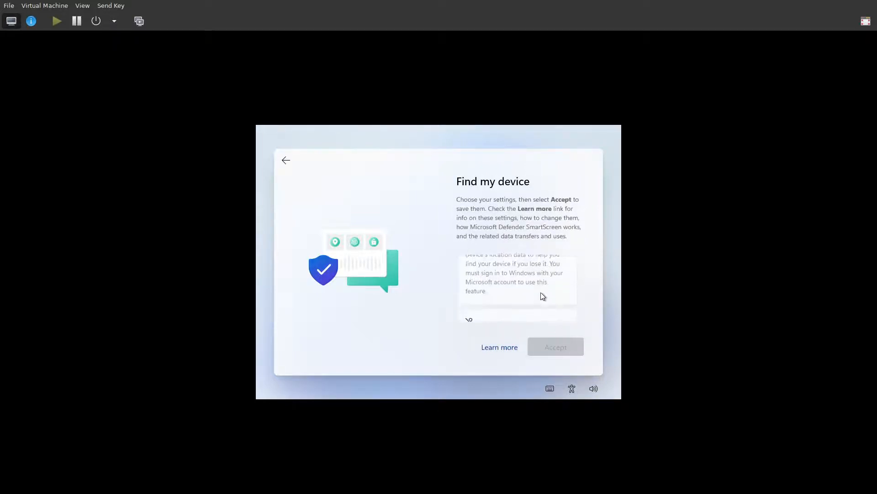
{"action": "left_click", "coordinate": [541, 292]}
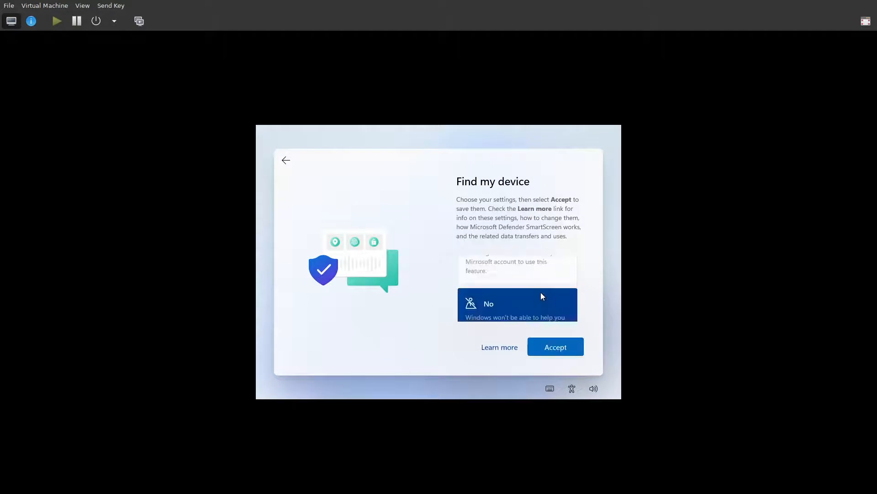
{"action": "left_click", "coordinate": [560, 350]}
Send only required diagnostic data and decline inking and typing data.
{"action": "scroll", "coordinate": [538, 287], "scroll_direction": "down", "scroll_amount": 3}
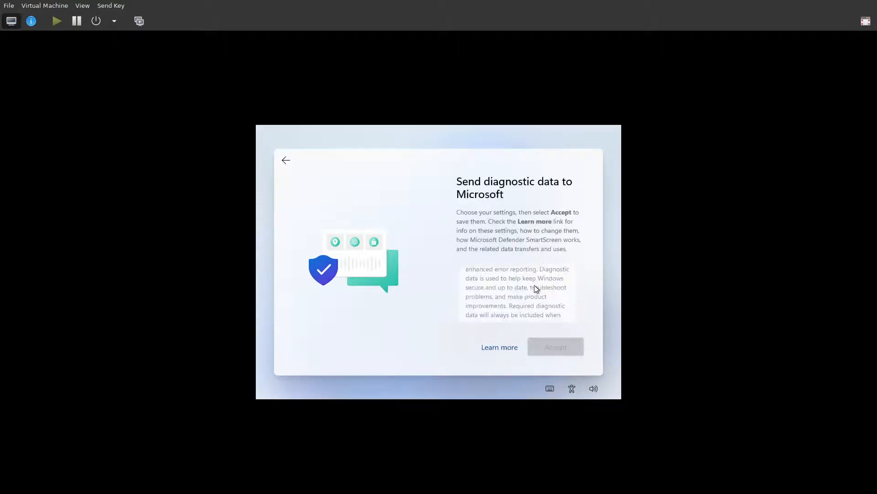
{"action": "scroll", "coordinate": [537, 294], "scroll_direction": "down", "scroll_amount": 2}
{"action": "left_click", "coordinate": [538, 297]}
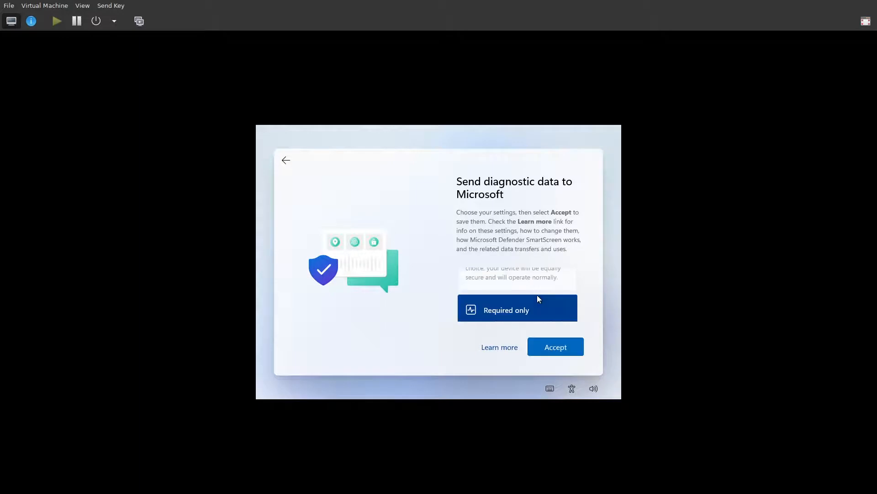
{"action": "left_click", "coordinate": [562, 351]}
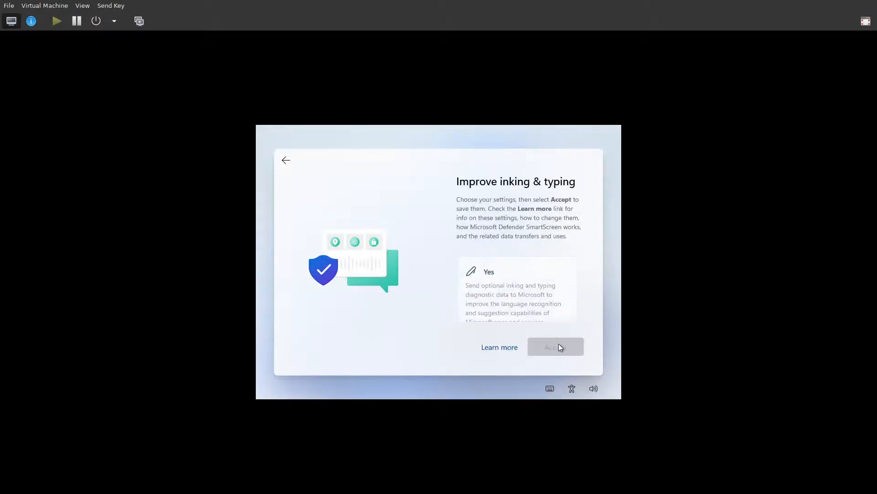
{"action": "scroll", "coordinate": [541, 295], "scroll_direction": "down", "scroll_amount": 3}
{"action": "left_click", "coordinate": [542, 295]}
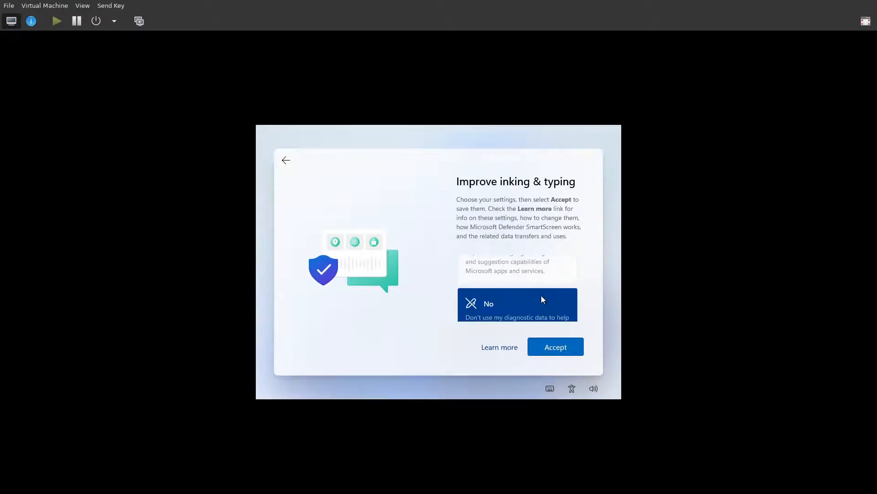
{"action": "left_click", "coordinate": [567, 346]}
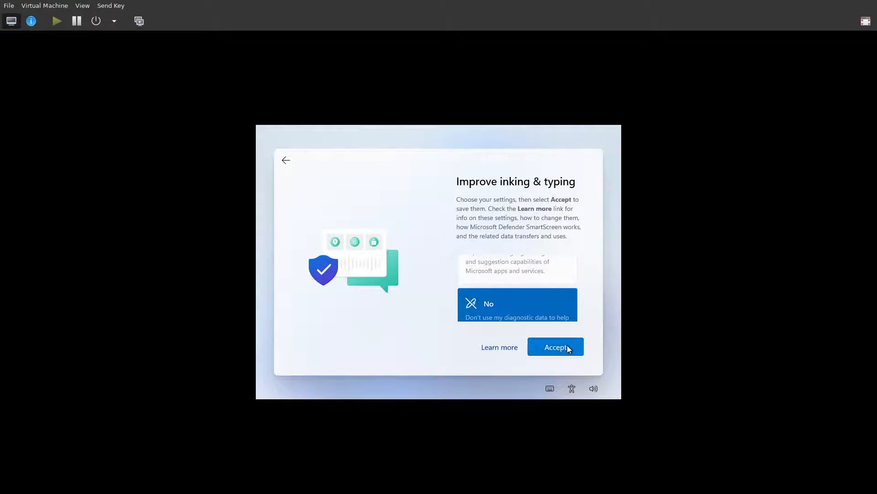
Decline tailored experiences and the advertising ID.
{"action": "scroll", "coordinate": [541, 297], "scroll_direction": "down", "scroll_amount": 3}
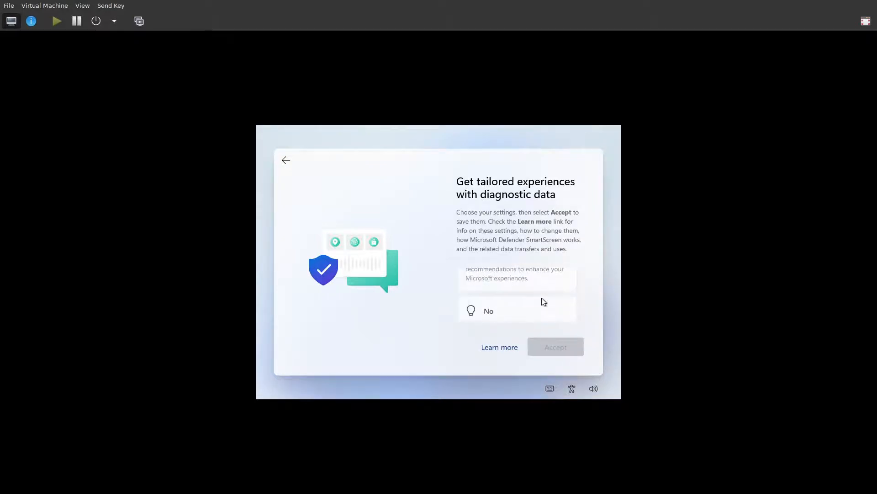
{"action": "left_click", "coordinate": [541, 297]}
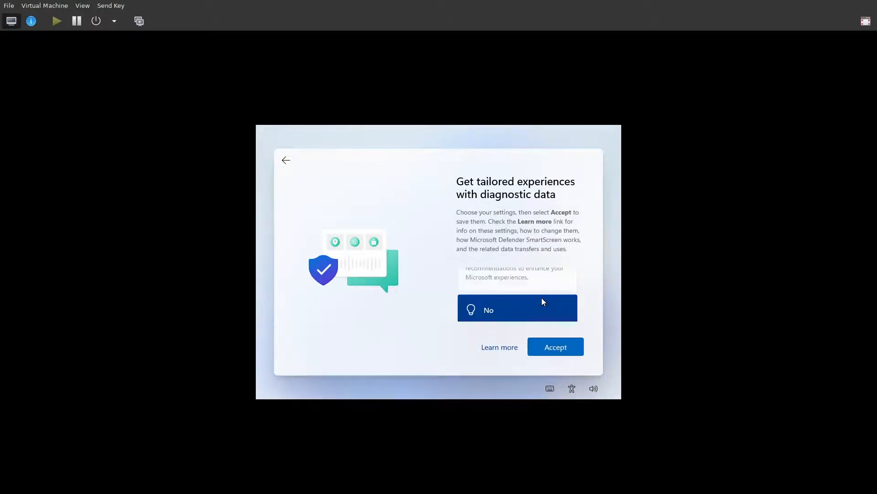
{"action": "left_click", "coordinate": [566, 350]}
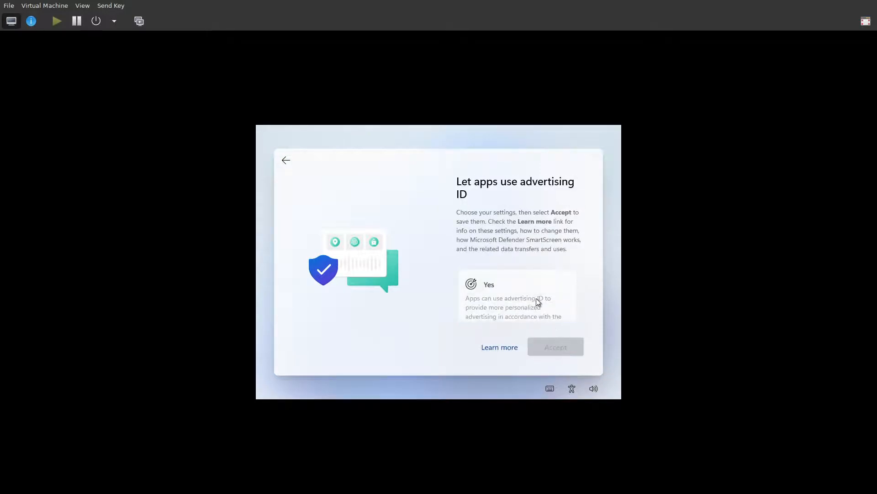
{"action": "scroll", "coordinate": [536, 298], "scroll_direction": "down", "scroll_amount": 3}
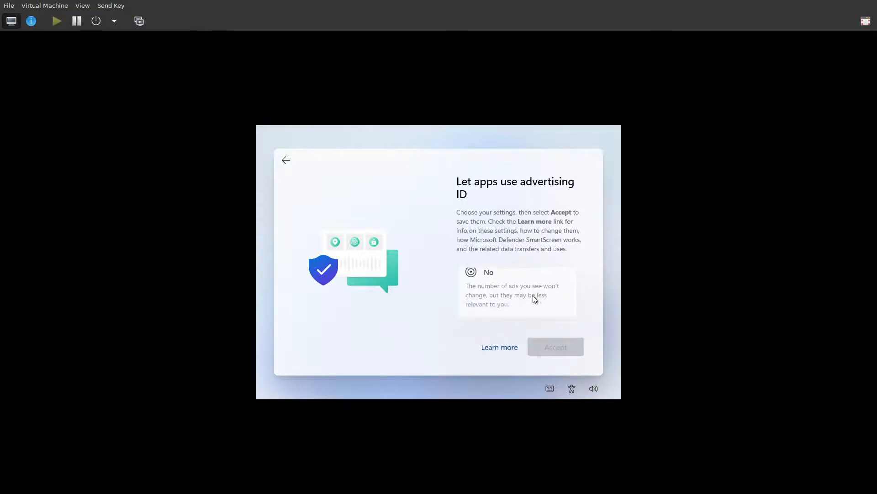
{"action": "left_click", "coordinate": [533, 296]}
{"action": "left_click", "coordinate": [570, 349]}
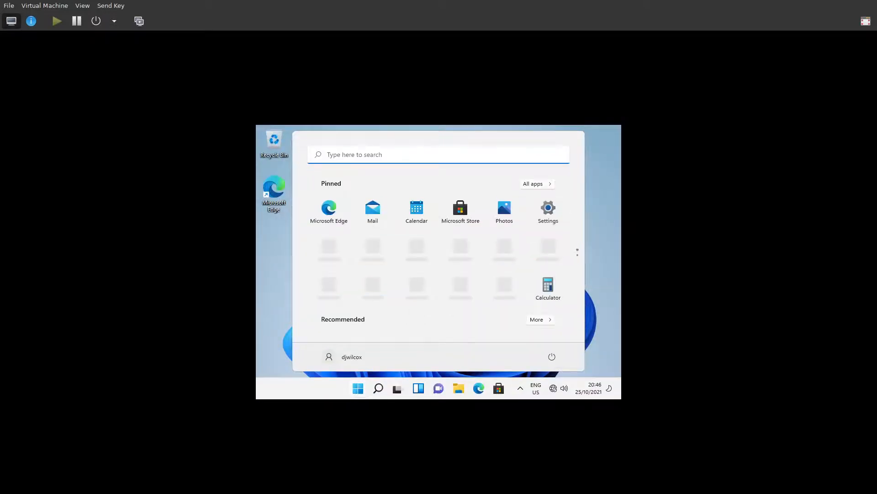
Close the Start menu and open CD Drive (E:) virtio-win-0.1.208 in File Explorer.
{"action": "left_click", "coordinate": [601, 176]}
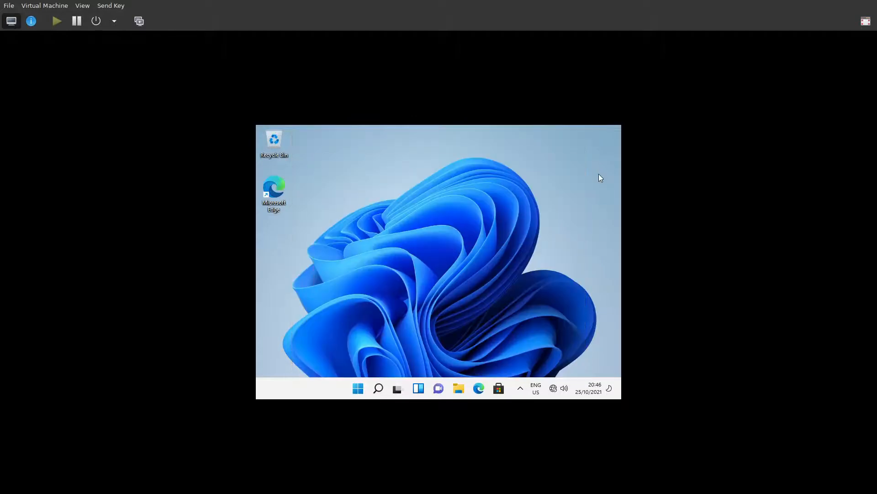
{"action": "left_click", "coordinate": [460, 390]}
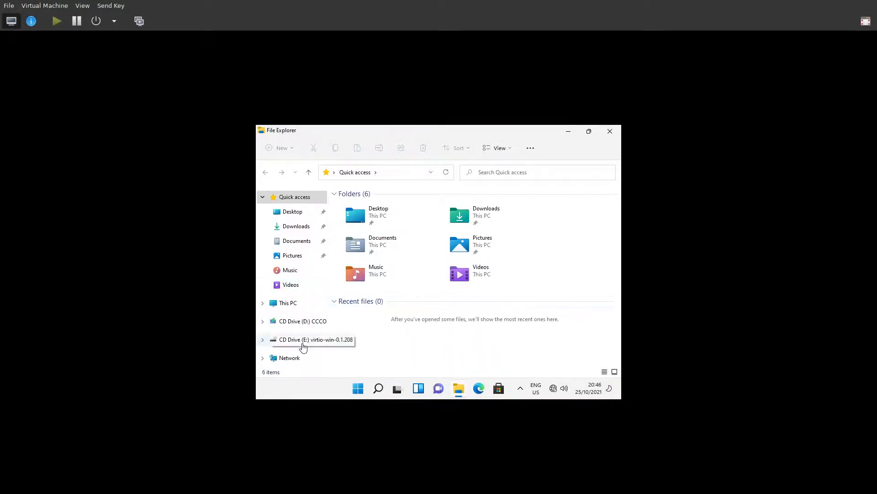
{"action": "left_click", "coordinate": [263, 339]}
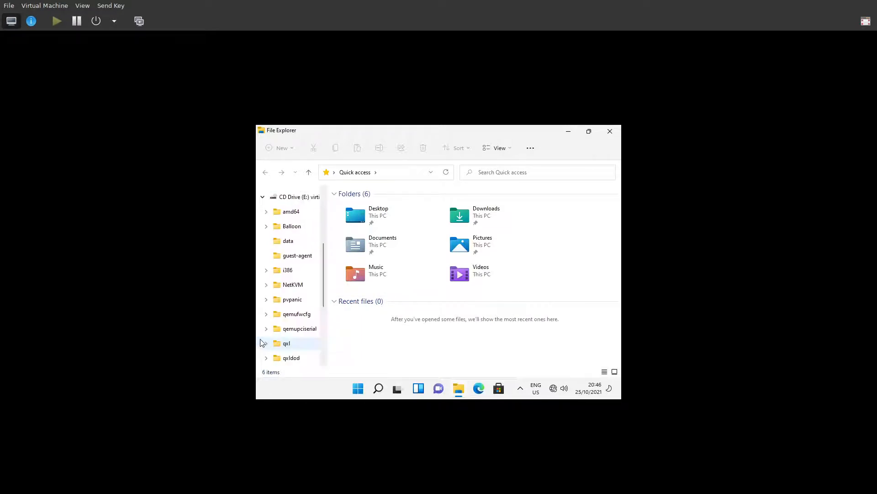
{"action": "left_click", "coordinate": [285, 197]}
{"action": "scroll", "coordinate": [407, 219], "scroll_direction": "down", "scroll_amount": 5}
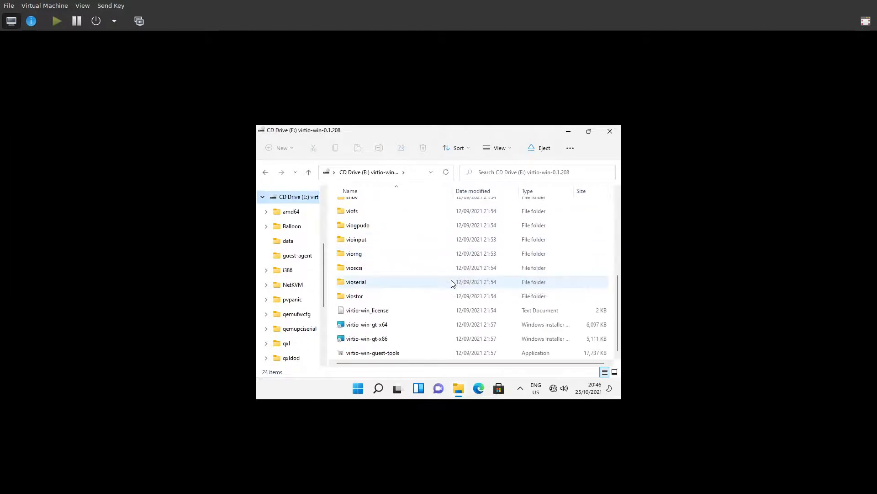
{"action": "mouse_move", "coordinate": [452, 283]}
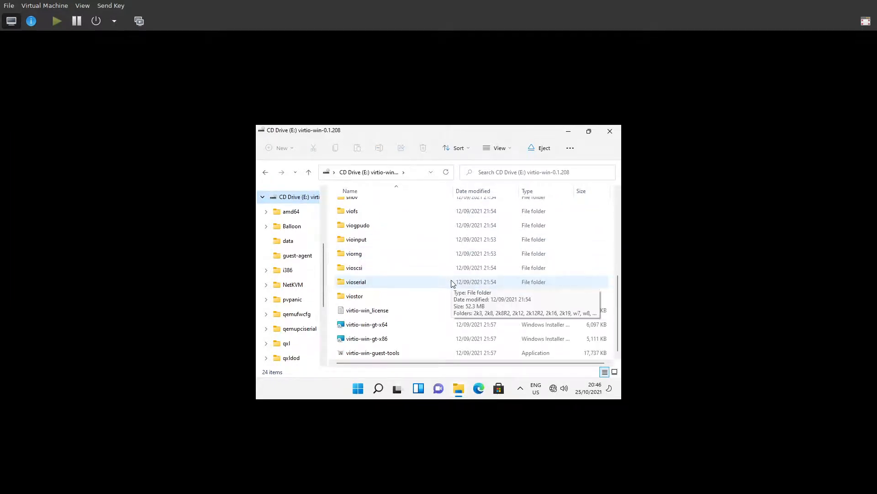
Scroll to the bottom of the virtio-win CD listing and open the Start menu.
{"action": "scroll", "coordinate": [443, 334], "scroll_direction": "down", "scroll_amount": 3}
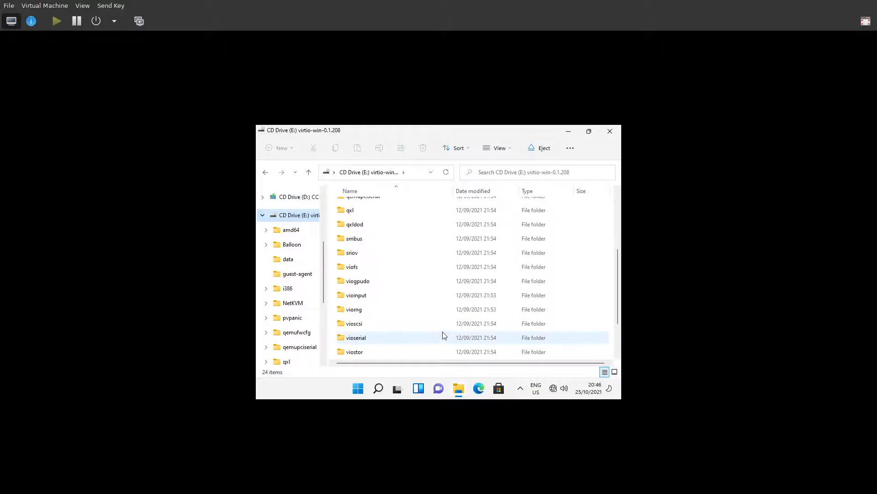
{"action": "scroll", "coordinate": [443, 335], "scroll_direction": "down", "scroll_amount": 2}
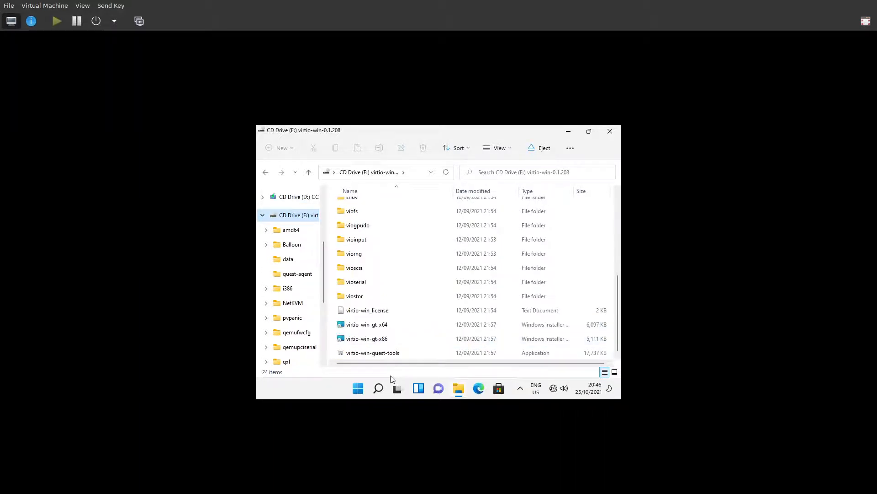
{"action": "left_click", "coordinate": [359, 391]}
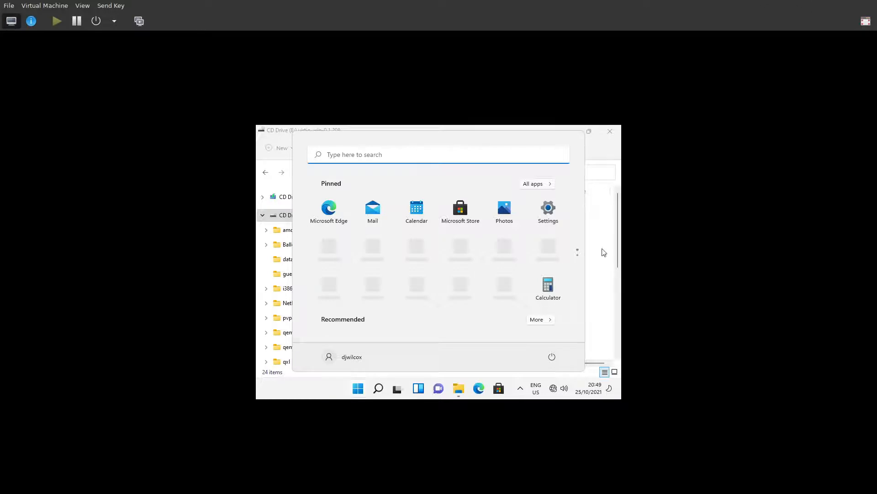
Check Settings' About page shows a 64-bit system with 8.00 GB RAM, then close Settings.
{"action": "left_click", "coordinate": [550, 214]}
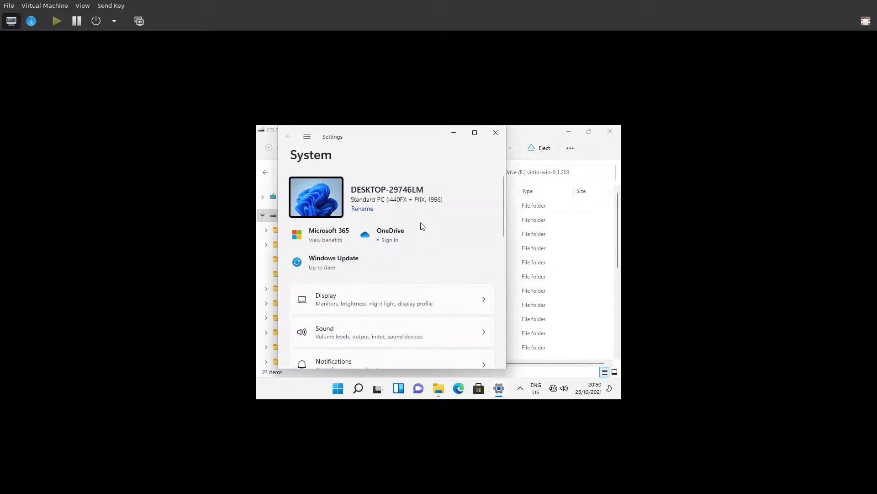
{"action": "scroll", "coordinate": [415, 247], "scroll_direction": "down", "scroll_amount": 4}
{"action": "scroll", "coordinate": [417, 248], "scroll_direction": "down", "scroll_amount": 4}
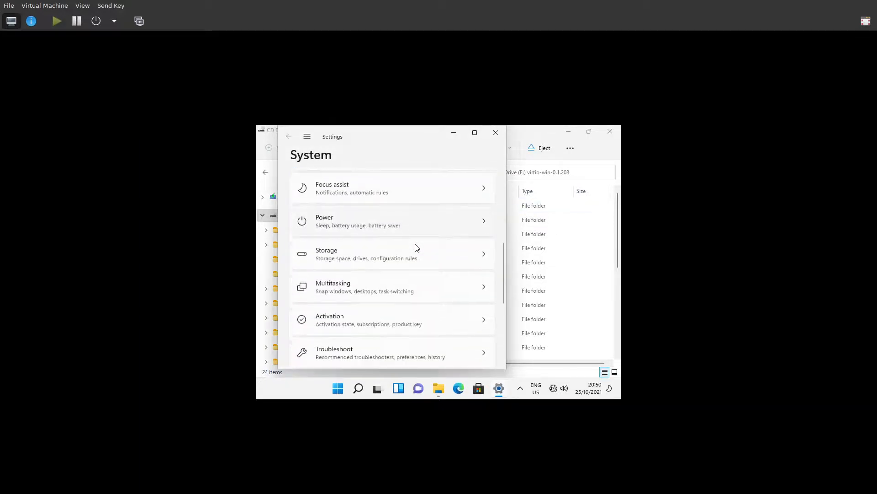
{"action": "scroll", "coordinate": [417, 247], "scroll_direction": "down", "scroll_amount": 2}
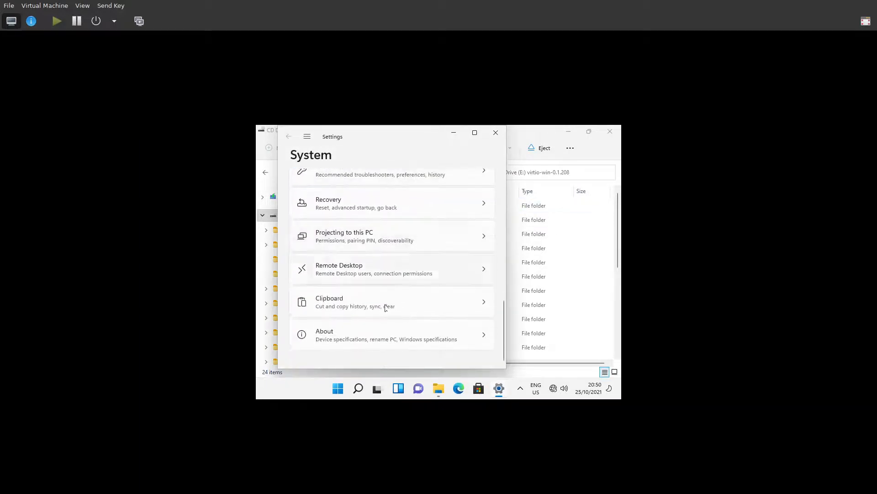
{"action": "left_click", "coordinate": [380, 334]}
{"action": "scroll", "coordinate": [386, 316], "scroll_direction": "down", "scroll_amount": 5}
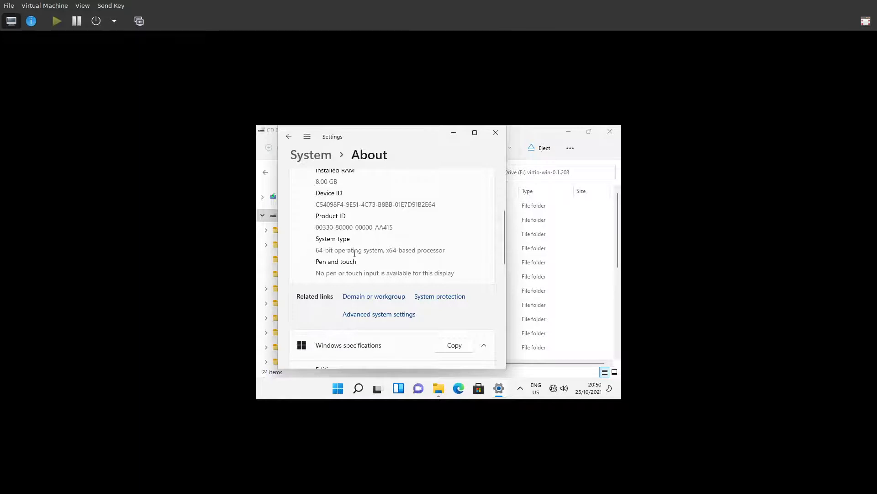
{"action": "left_click", "coordinate": [492, 133]}
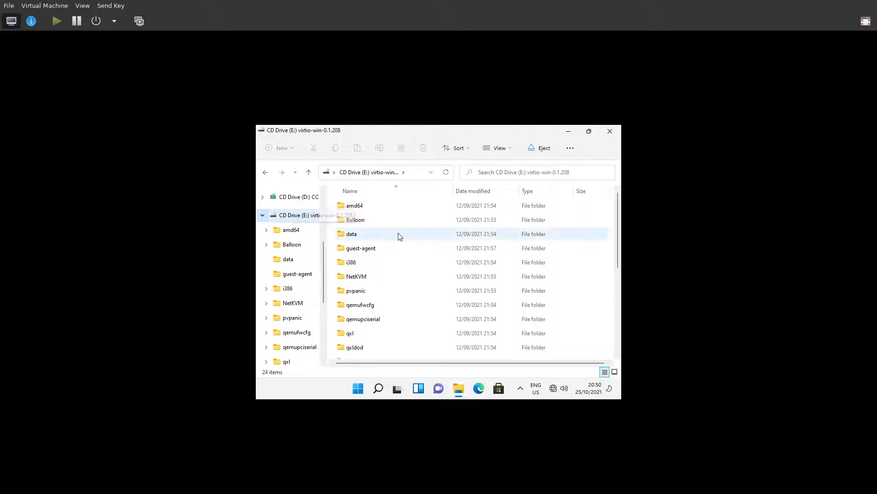
Run the virtio-win-gt-x64 installer, accepting the licence and default features.
{"action": "scroll", "coordinate": [423, 266], "scroll_direction": "down", "scroll_amount": 4}
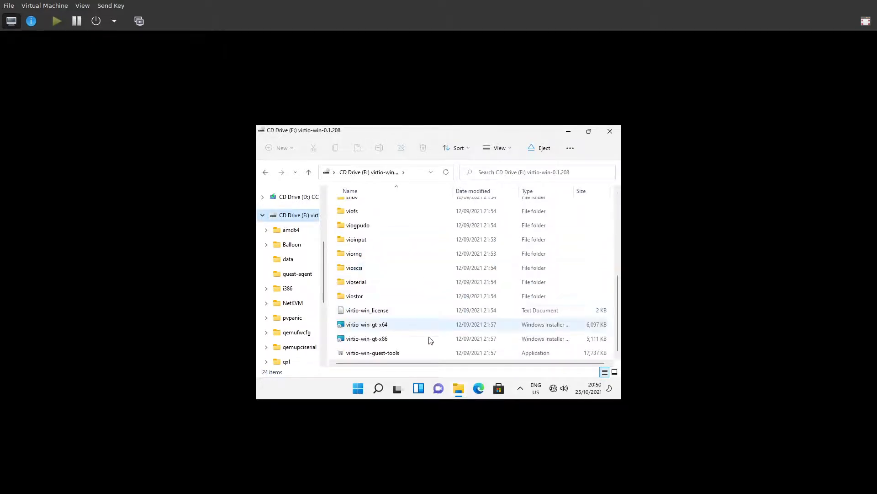
{"action": "left_click", "coordinate": [394, 329]}
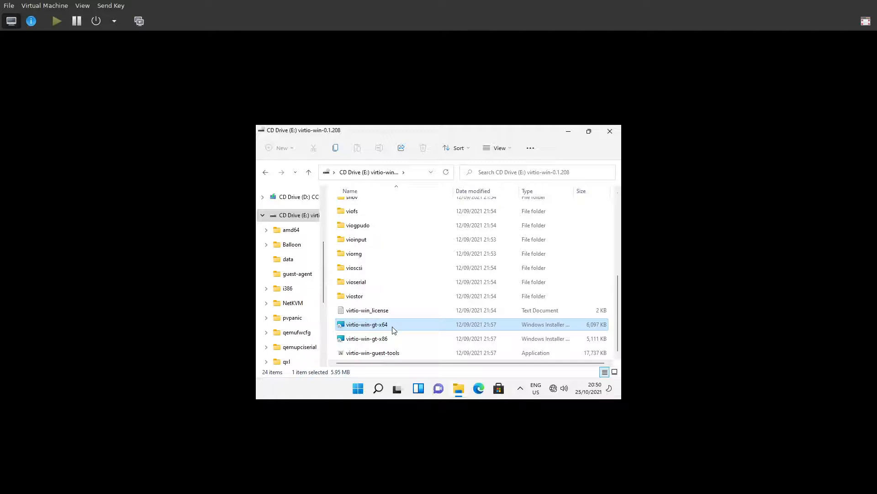
{"action": "double_click", "coordinate": [398, 322]}
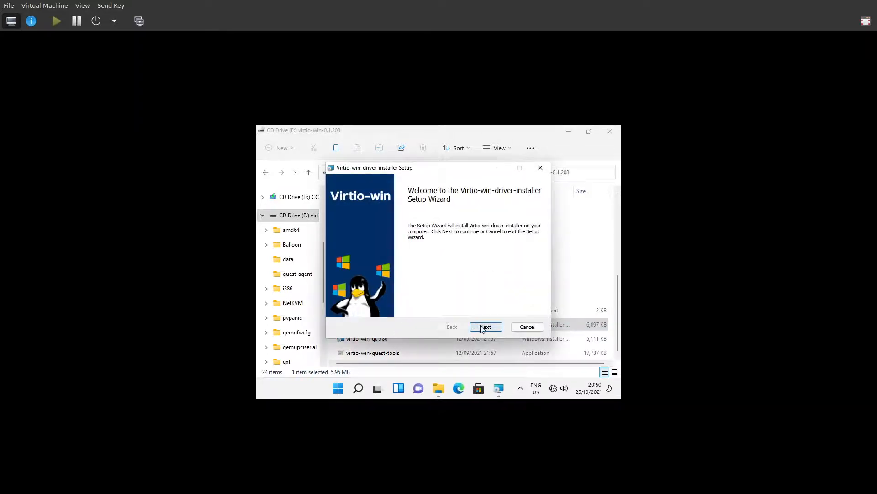
{"action": "left_click", "coordinate": [484, 327]}
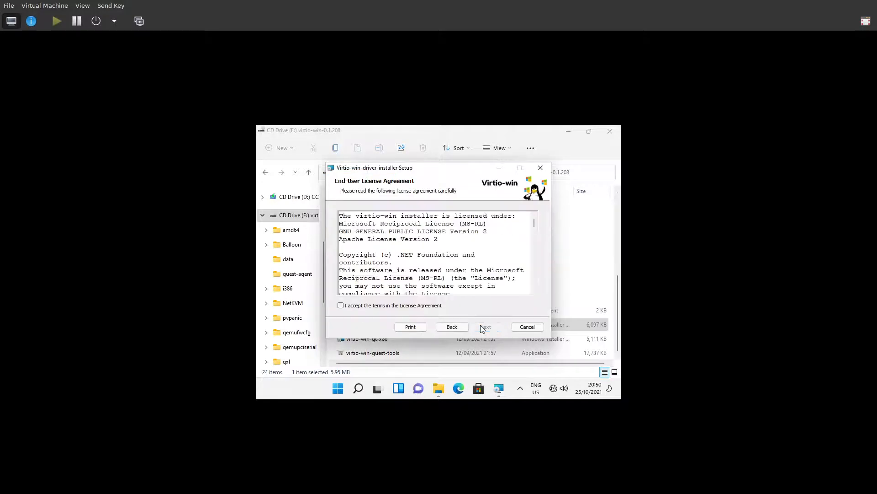
{"action": "left_click", "coordinate": [372, 306]}
{"action": "left_click", "coordinate": [485, 327]}
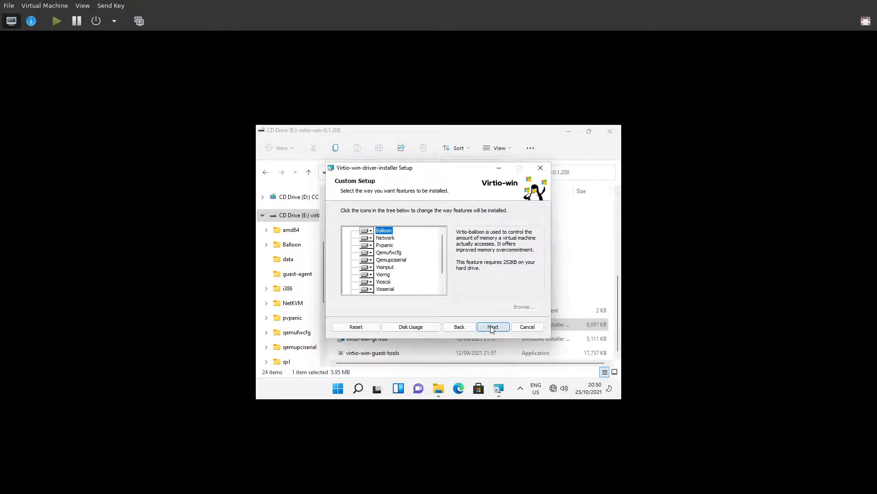
{"action": "left_click", "coordinate": [492, 327]}
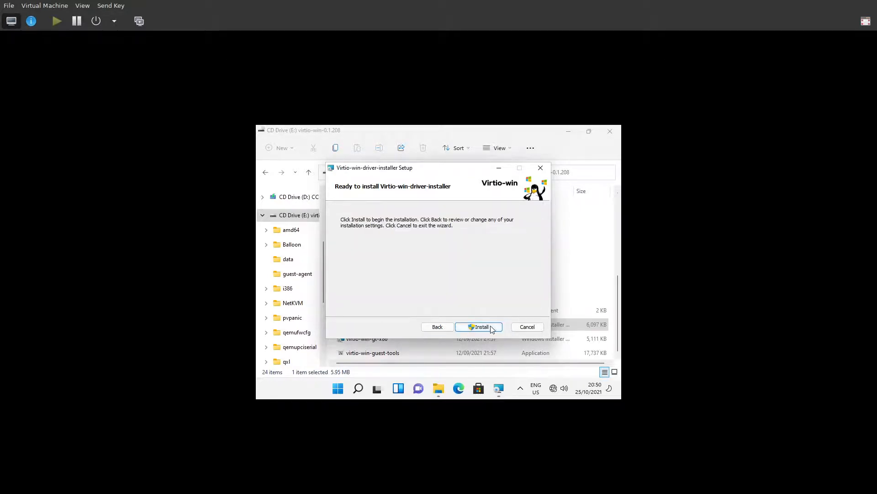
{"action": "left_click", "coordinate": [485, 326]}
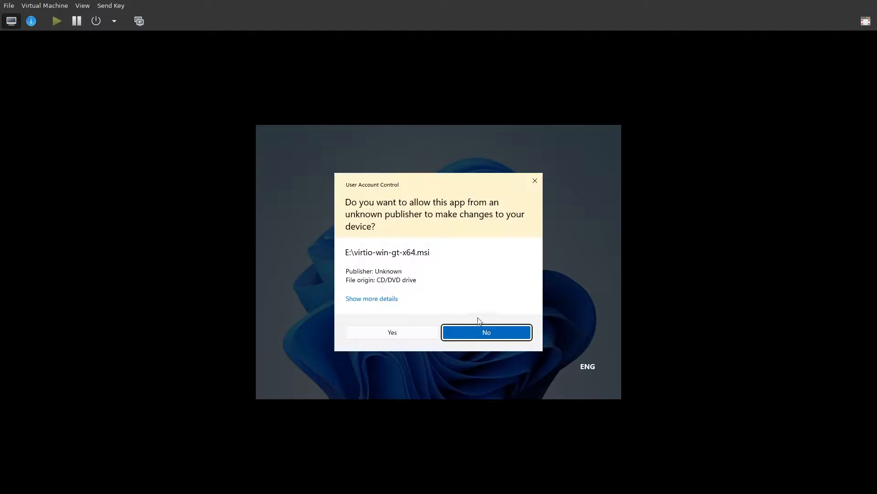
Approve the admin and Red Hat driver prompts, finish setup, and close the CD window.
{"action": "left_click", "coordinate": [410, 334]}
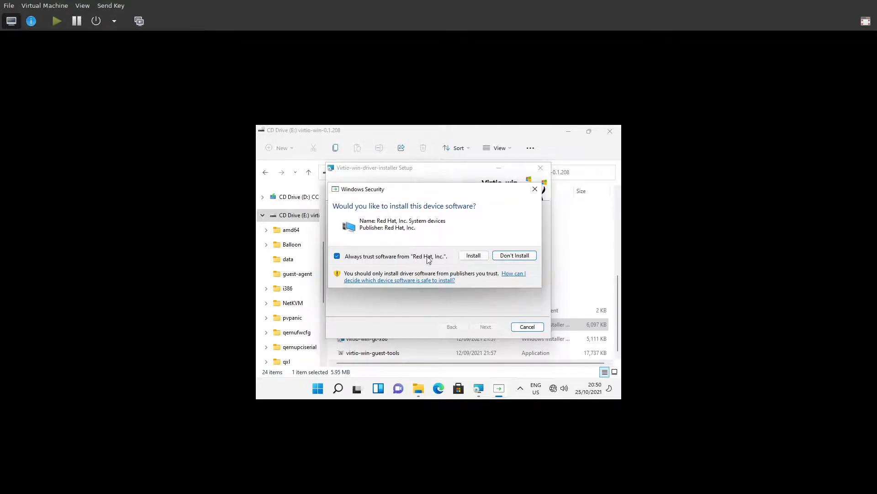
{"action": "left_click", "coordinate": [470, 256]}
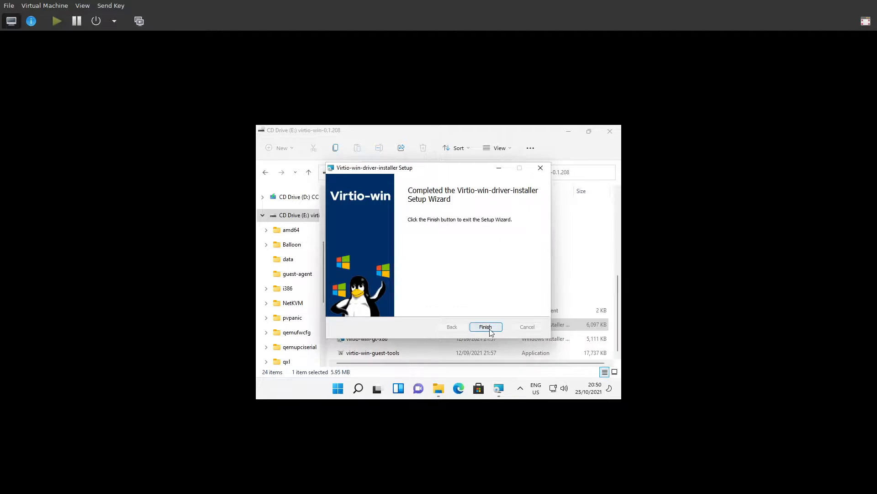
{"action": "left_click", "coordinate": [489, 328]}
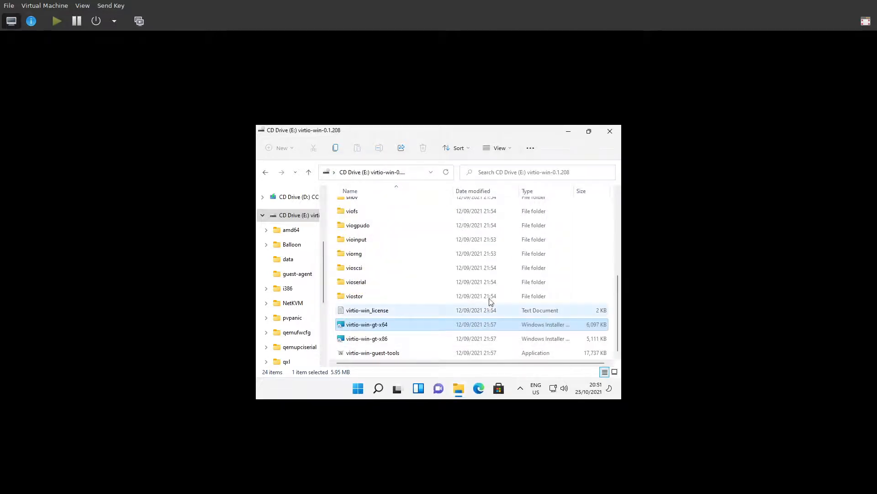
{"action": "left_click", "coordinate": [611, 132]}
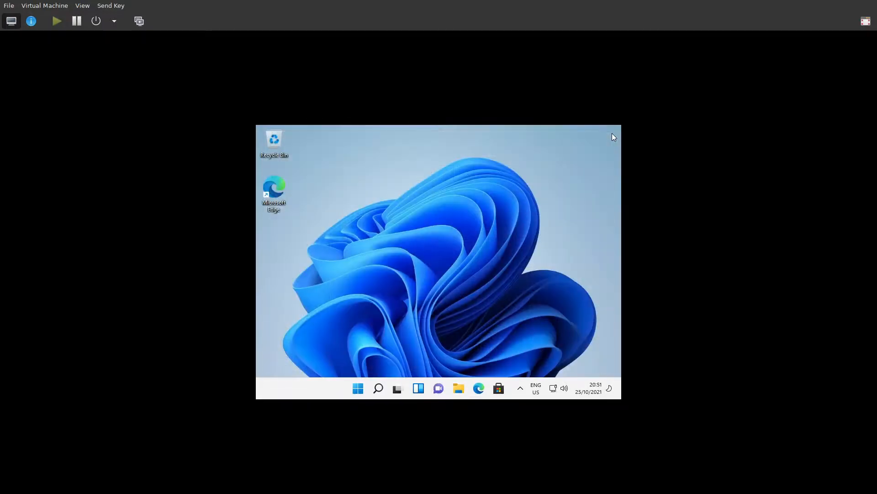
Restart the Windows guest from the Start menu's power options.
{"action": "left_click", "coordinate": [358, 389]}
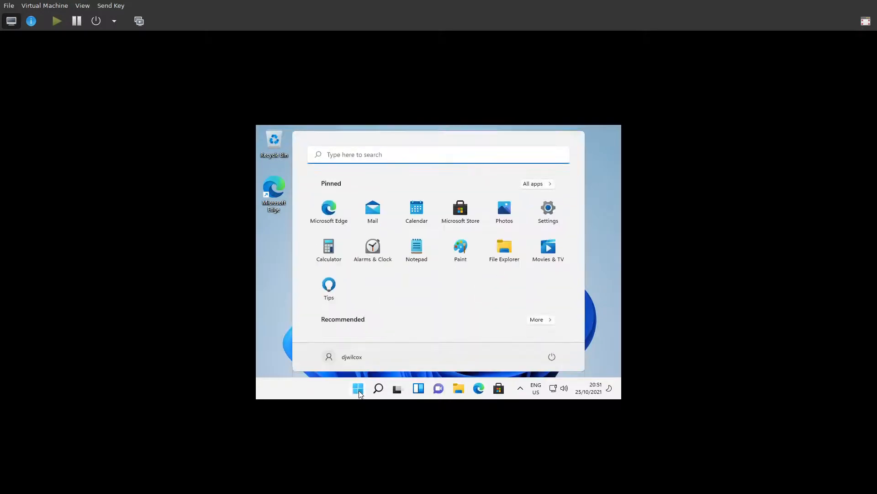
{"action": "left_click", "coordinate": [552, 357]}
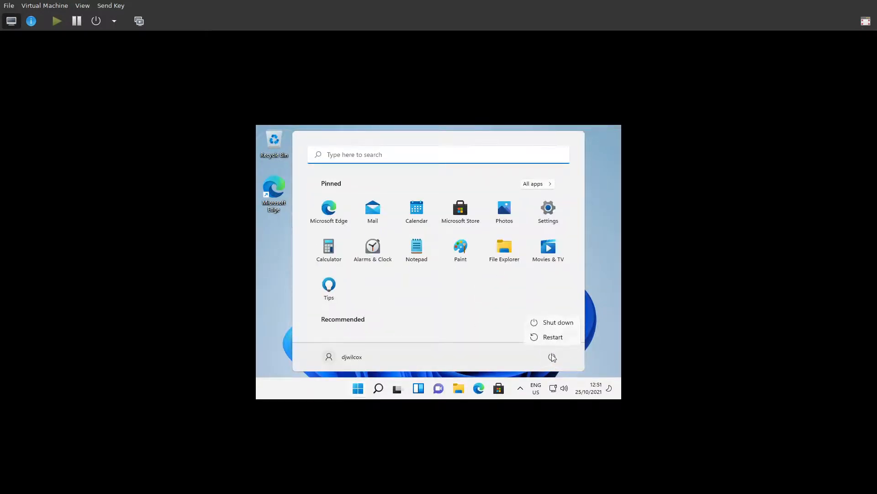
{"action": "left_click", "coordinate": [552, 339]}
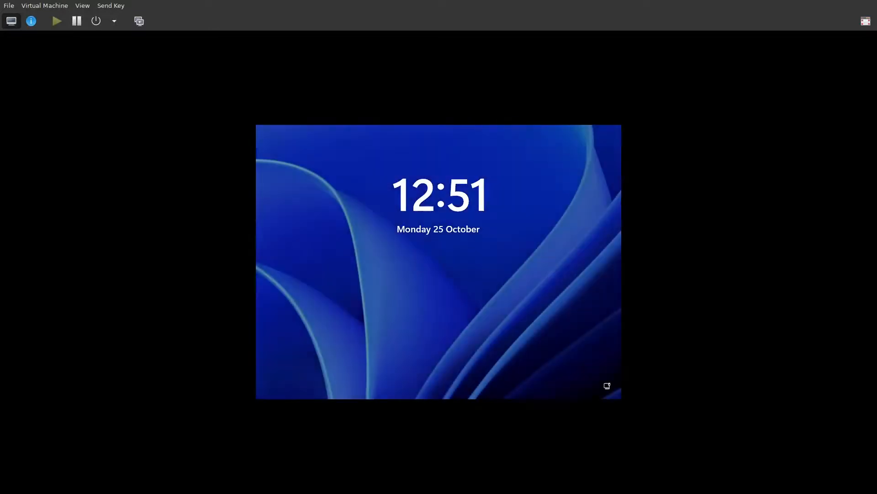
Sign back in to the local account with its password.
{"action": "key", "text": "Return"}
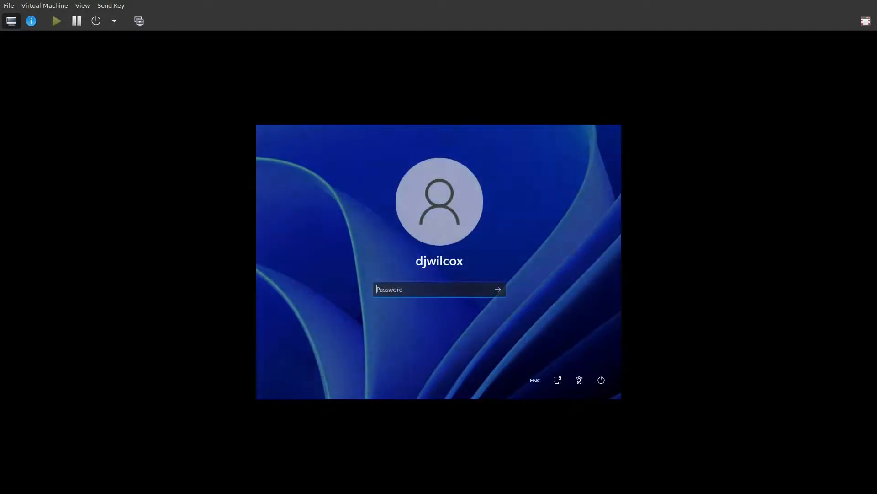
{"action": "type", "text": "•••"}
{"action": "key", "text": "BackSpace"}
{"action": "key", "text": "BackSpace"}
{"action": "key", "text": "BackSpace"}
{"action": "type", "text": "•••••••••"}
{"action": "key", "text": "Return"}
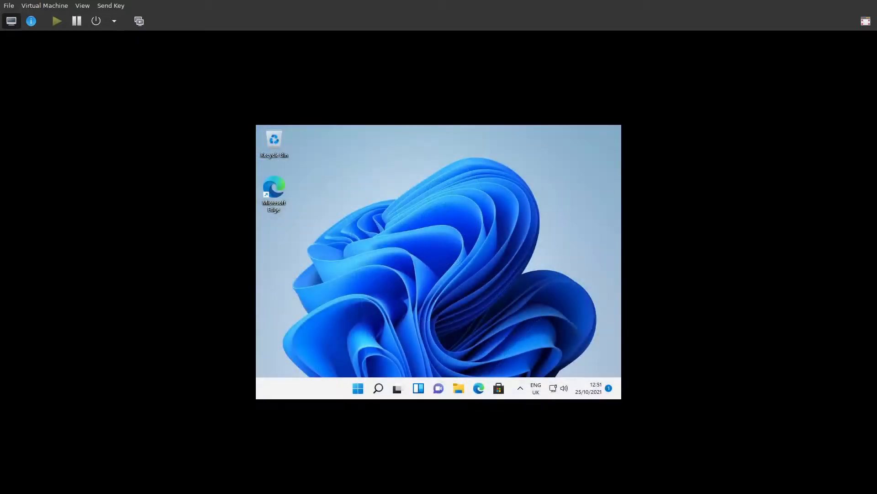
Open Settings and review the Display page showing 800 × 600 resolution.
{"action": "left_click", "coordinate": [378, 390]}
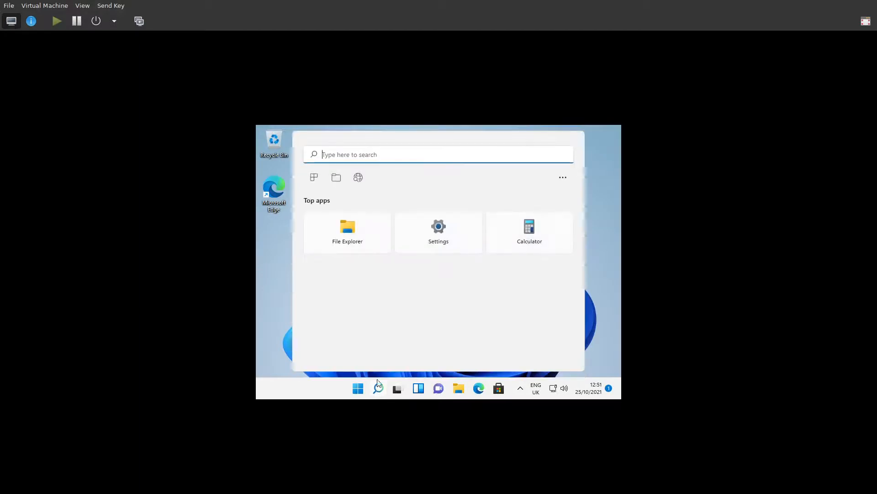
{"action": "left_click", "coordinate": [438, 229]}
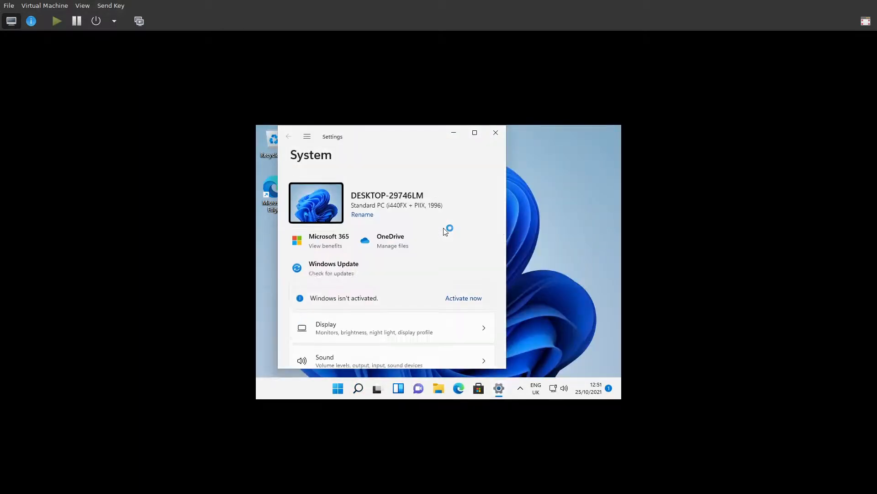
{"action": "scroll", "coordinate": [405, 274], "scroll_direction": "down", "scroll_amount": 1}
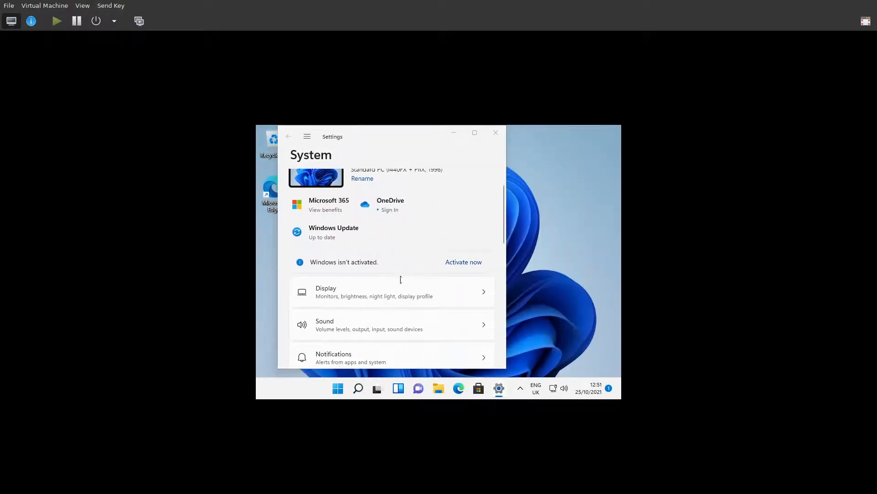
{"action": "left_click", "coordinate": [393, 290]}
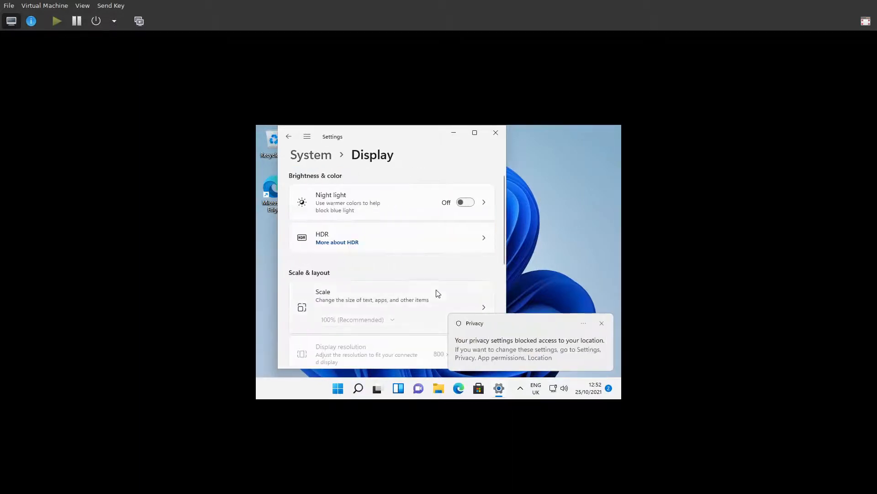
{"action": "scroll", "coordinate": [443, 265], "scroll_direction": "down", "scroll_amount": 5}
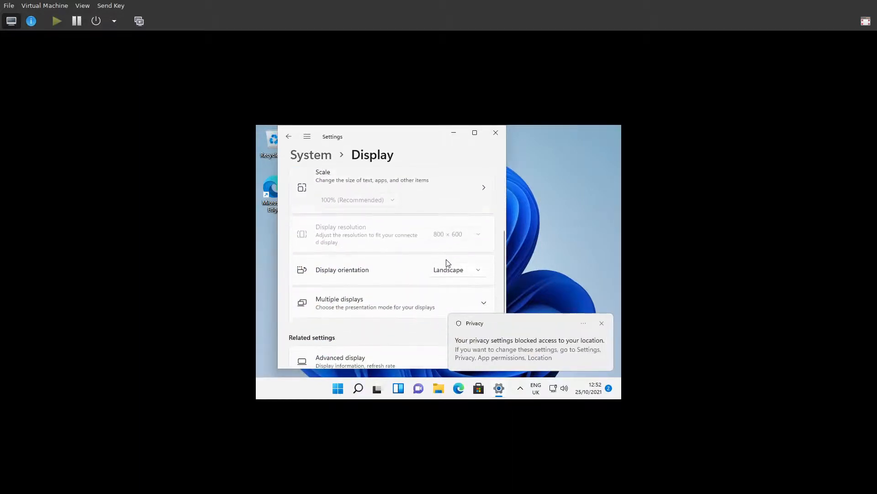
{"action": "scroll", "coordinate": [449, 262], "scroll_direction": "down", "scroll_amount": 1}
{"action": "scroll", "coordinate": [448, 261], "scroll_direction": "down", "scroll_amount": 1}
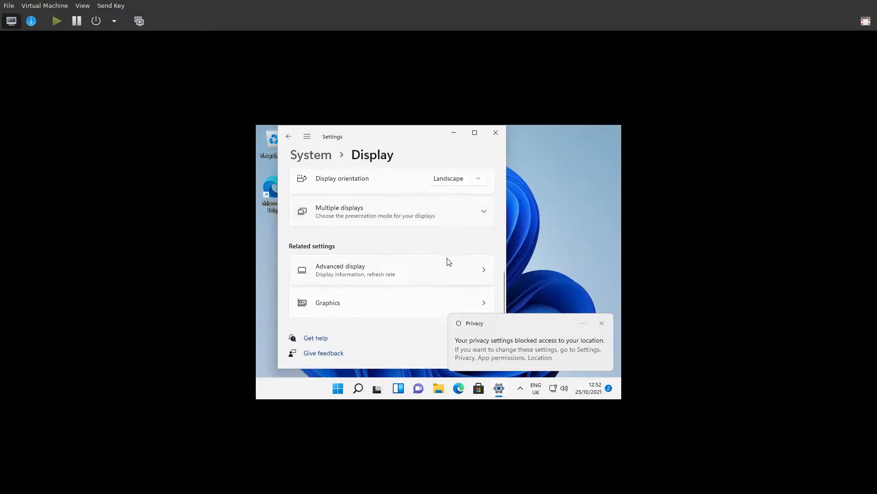
{"action": "scroll", "coordinate": [449, 261], "scroll_direction": "up", "scroll_amount": 3}
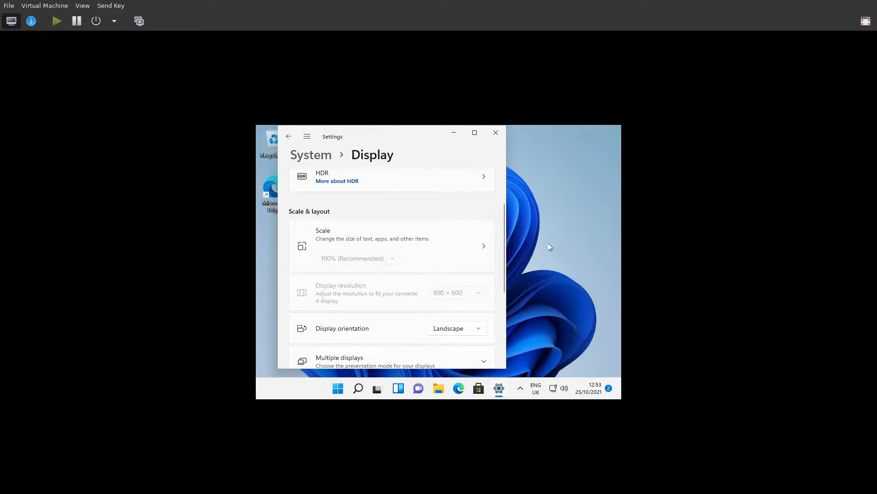
Close Settings and switch the virt-manager console to fullscreen.
{"action": "left_click", "coordinate": [496, 133]}
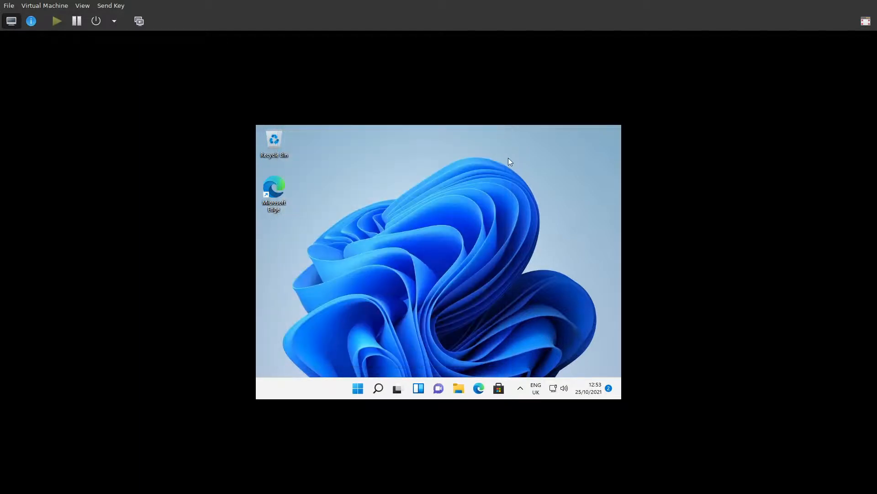
{"action": "left_click", "coordinate": [86, 6]}
{"action": "left_click", "coordinate": [95, 50]}
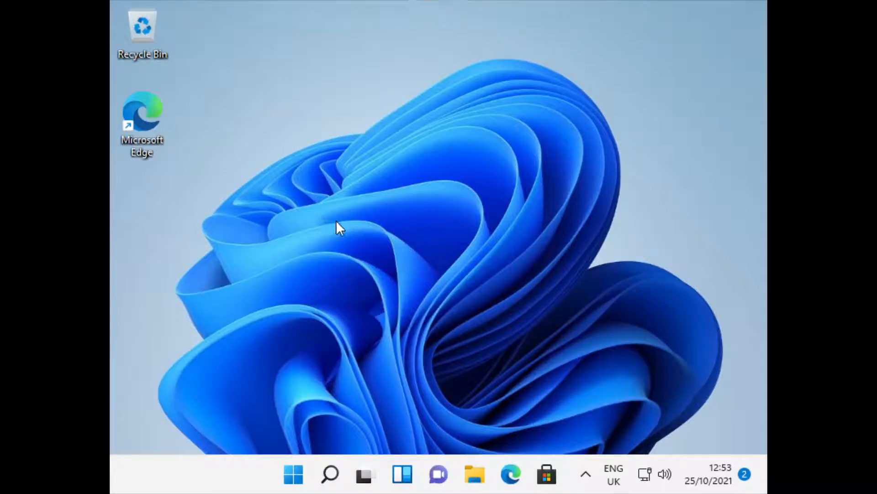
Launch Edge, choose the Focused new tab layout, and continue without signing in.
{"action": "left_click", "coordinate": [512, 471]}
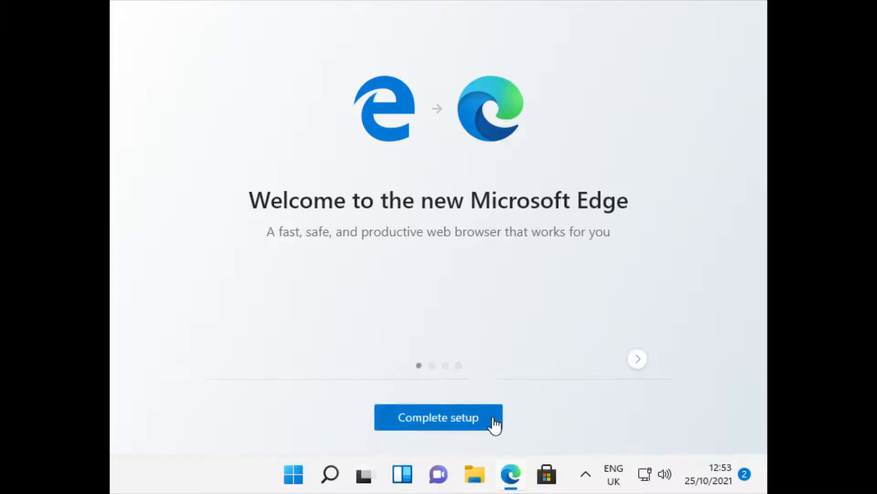
{"action": "left_click", "coordinate": [494, 419]}
{"action": "left_click", "coordinate": [544, 303]}
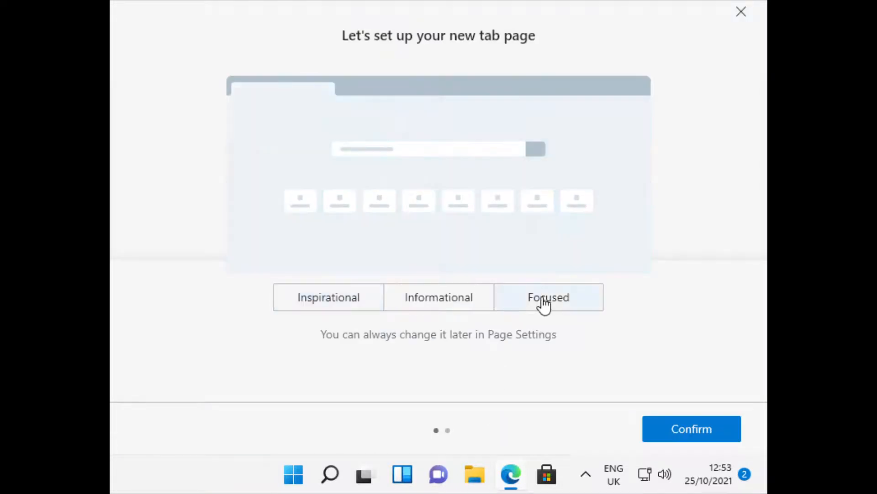
{"action": "left_click", "coordinate": [686, 428]}
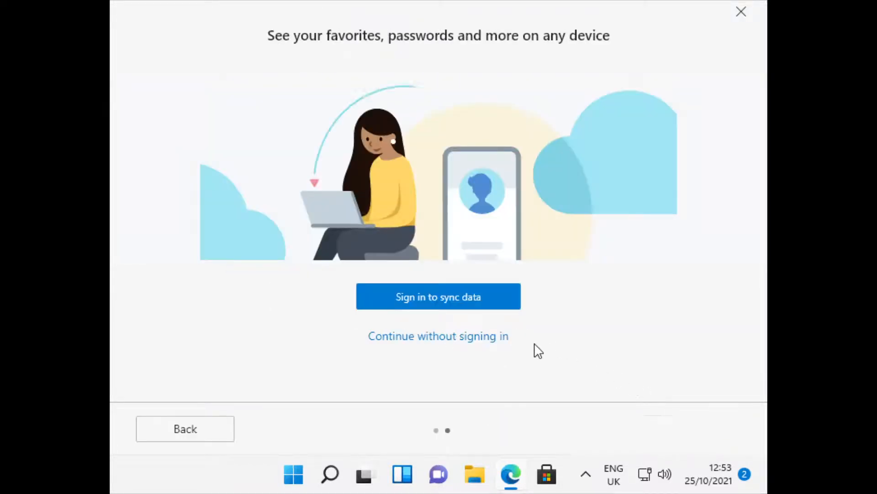
{"action": "left_click", "coordinate": [483, 338]}
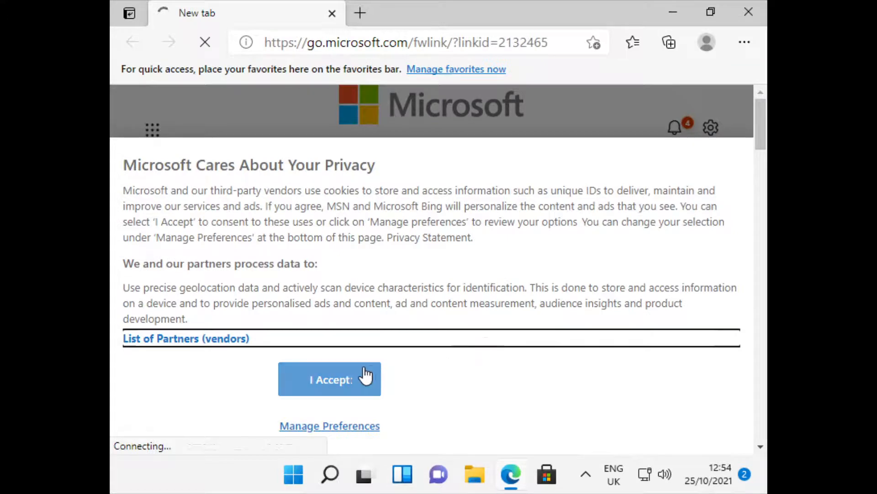
Accept Edge's privacy terms and search Bing for 'spice download' in a fresh tab.
{"action": "left_click", "coordinate": [366, 376]}
{"action": "left_click", "coordinate": [350, 213]}
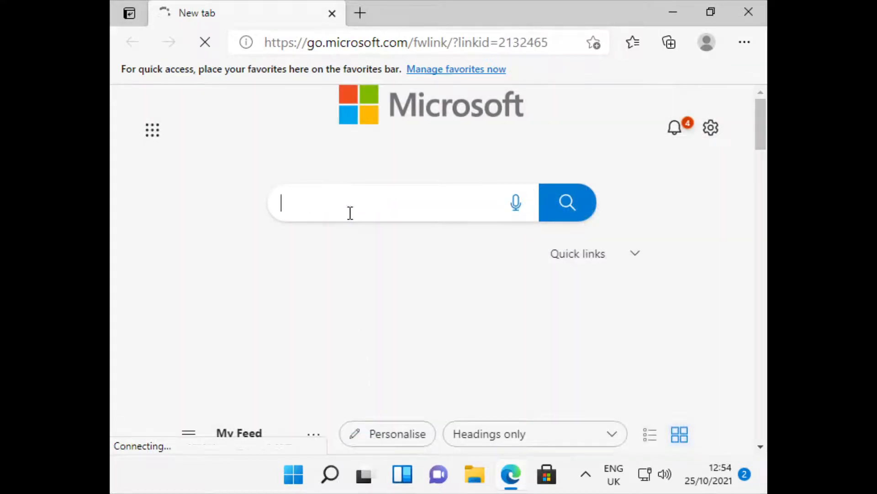
{"action": "type", "text": "spice"}
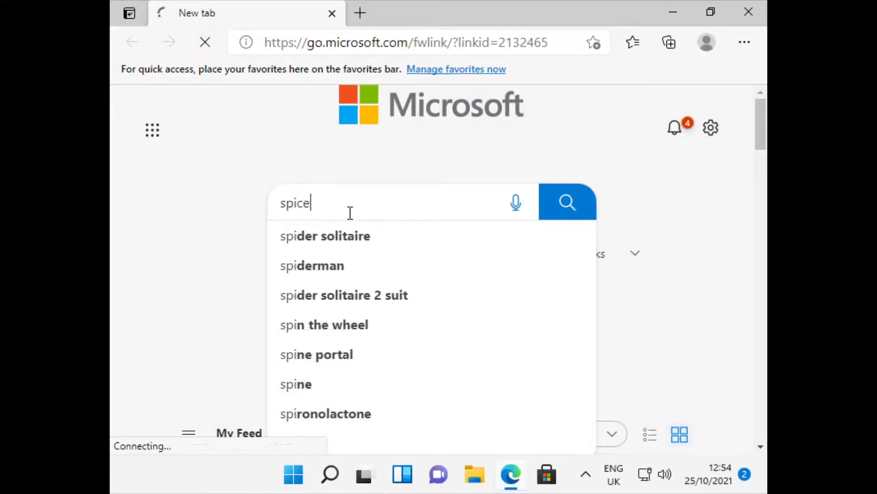
{"action": "type", "text": " downa"}
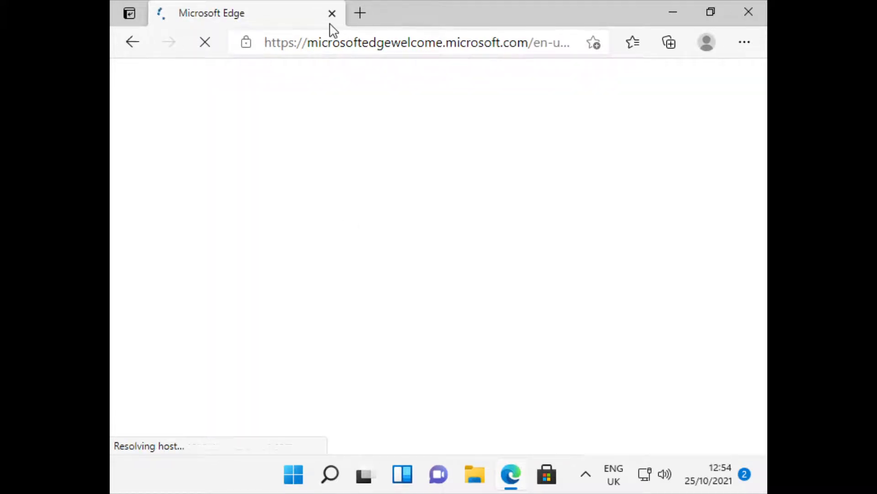
{"action": "left_click", "coordinate": [361, 13]}
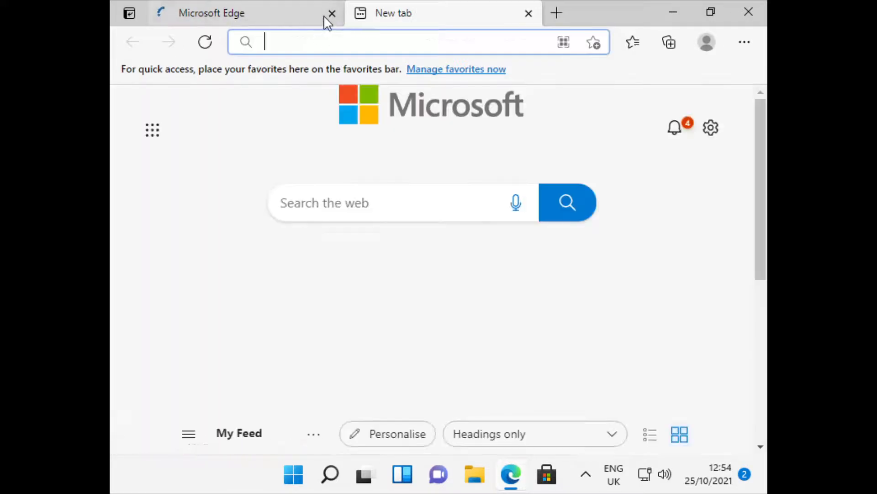
{"action": "left_click", "coordinate": [332, 14]}
{"action": "type", "text": "sp"}
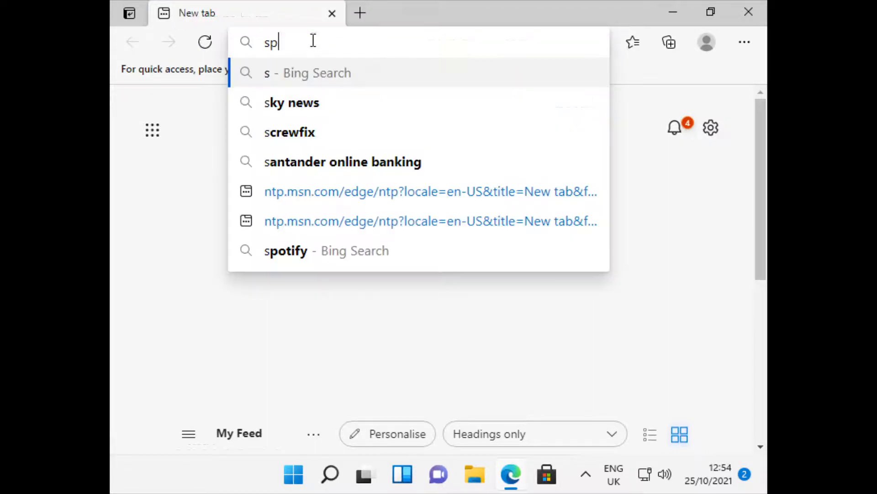
{"action": "type", "text": "ice download"}
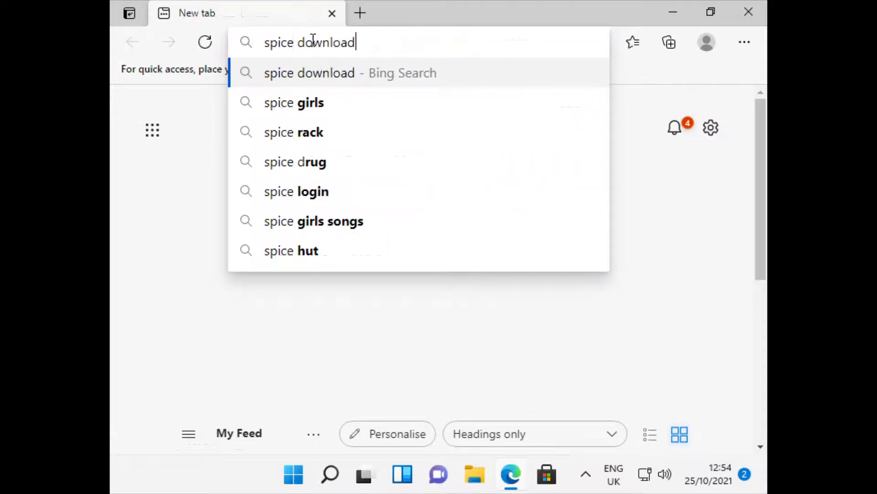
{"action": "key", "text": "Return"}
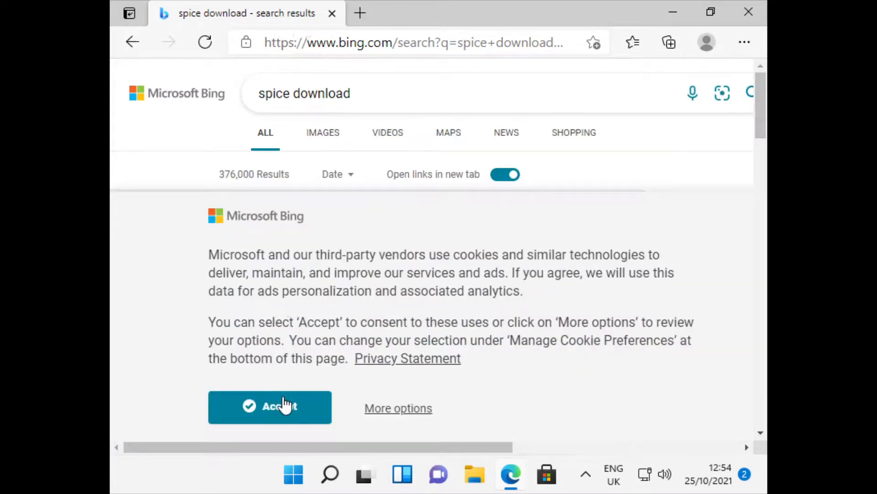
Accept cookies, open the spice-space.org download page and download spice-guest-tools-latest.exe.
{"action": "left_click", "coordinate": [284, 405]}
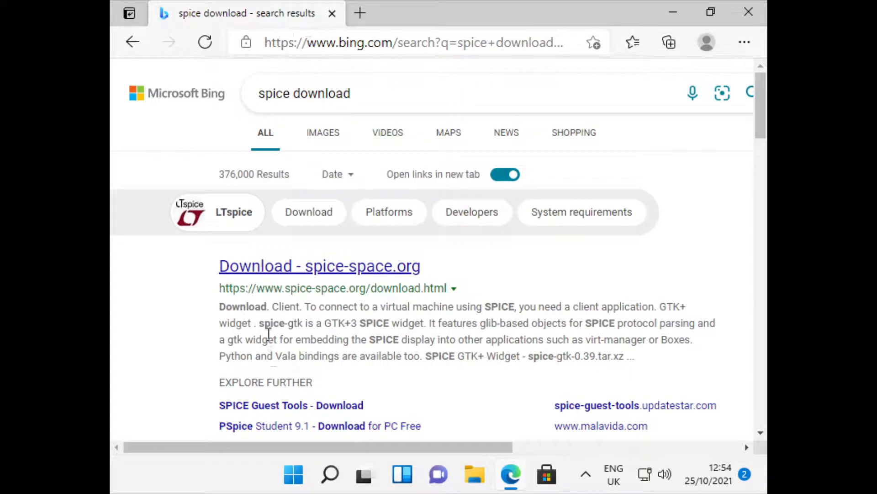
{"action": "scroll", "coordinate": [269, 333], "scroll_direction": "down", "scroll_amount": 1}
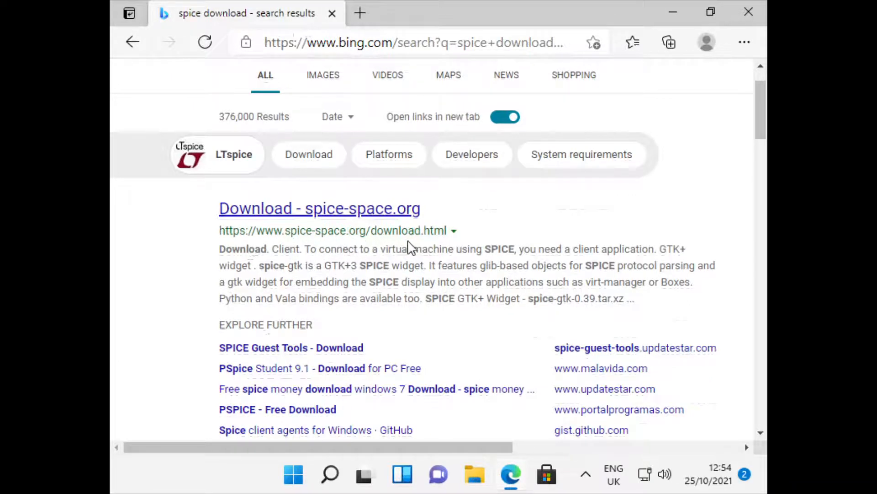
{"action": "left_click", "coordinate": [336, 213]}
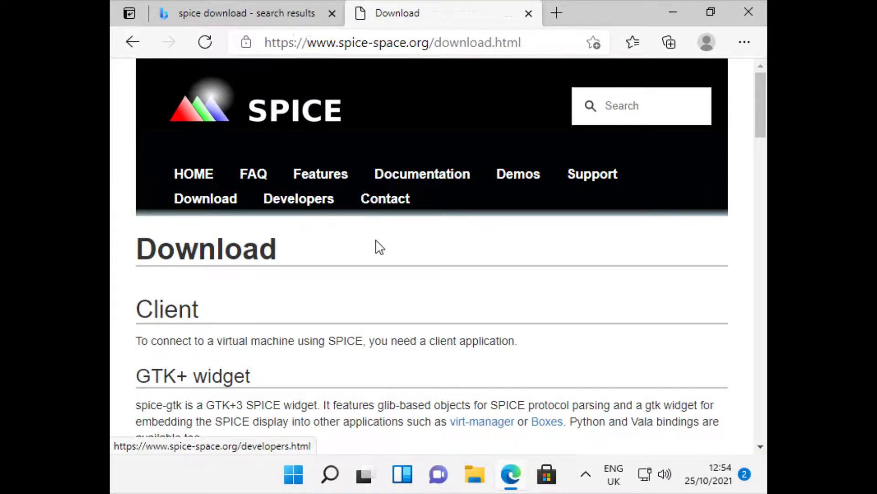
{"action": "scroll", "coordinate": [377, 246], "scroll_direction": "down", "scroll_amount": 2}
{"action": "scroll", "coordinate": [377, 246], "scroll_direction": "down", "scroll_amount": 12}
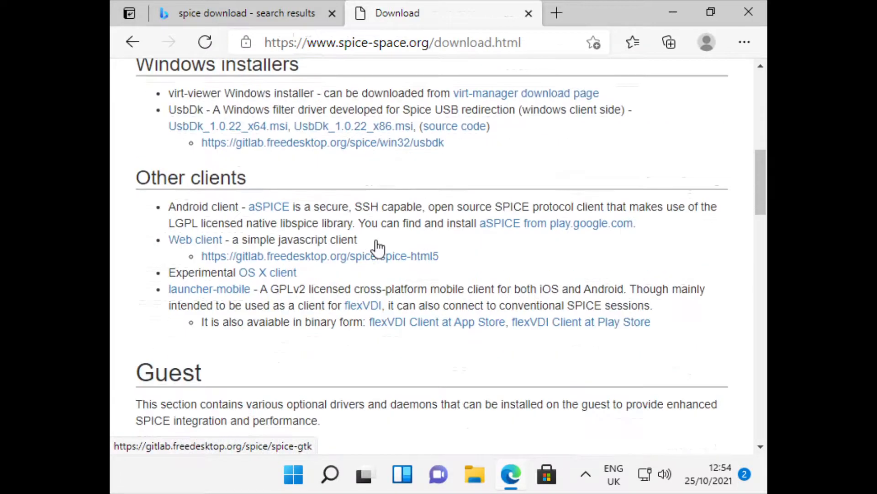
{"action": "scroll", "coordinate": [378, 246], "scroll_direction": "down", "scroll_amount": 5}
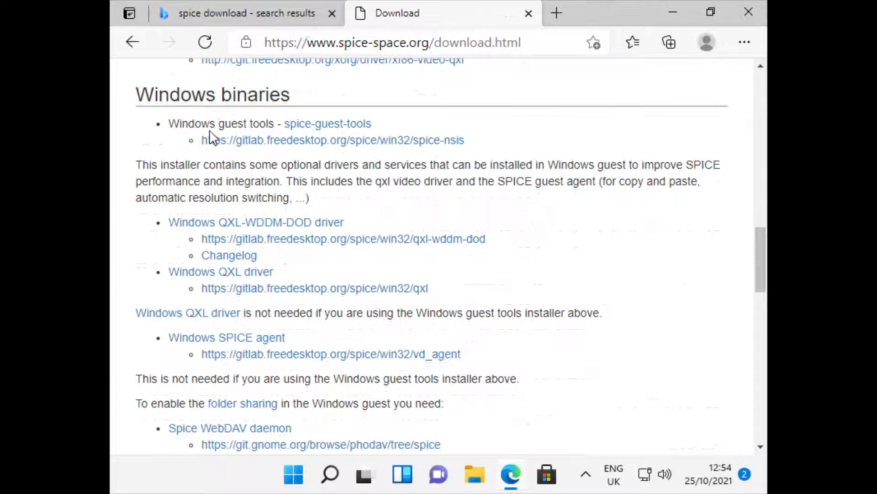
{"action": "left_click", "coordinate": [365, 125]}
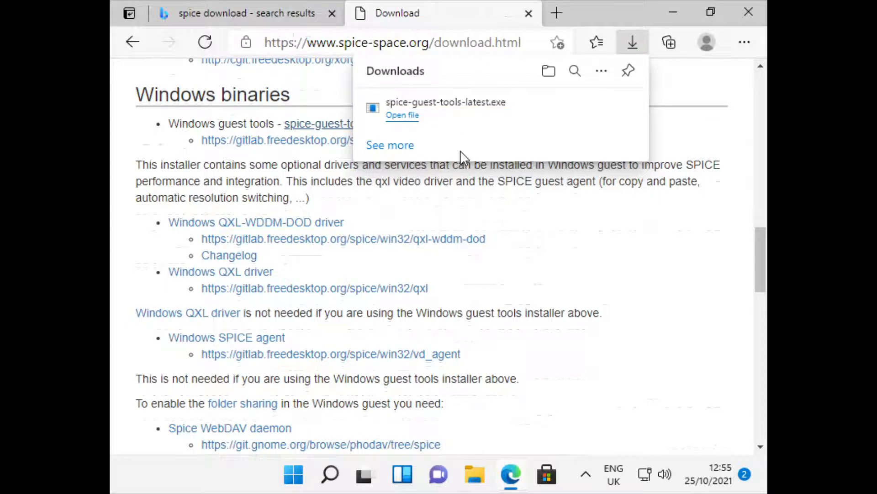
Close Edge and launch spice-guest-tools-latest from the Downloads folder in File Explorer.
{"action": "left_click", "coordinate": [528, 13]}
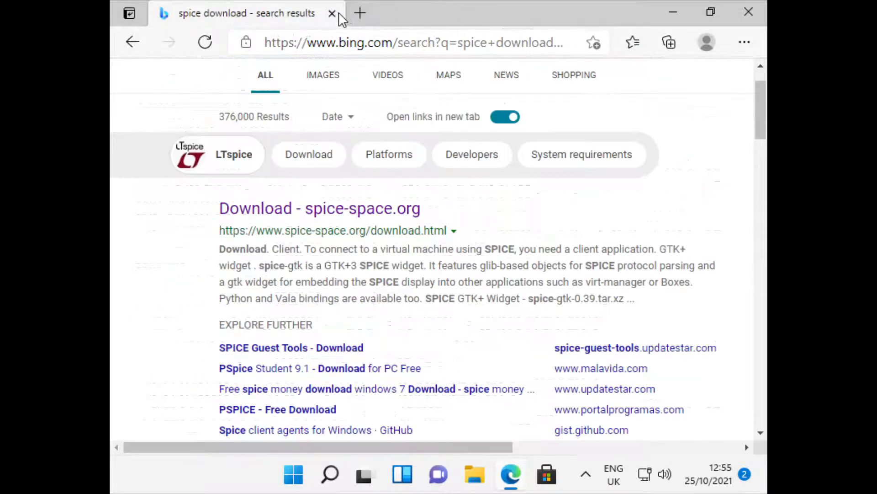
{"action": "left_click", "coordinate": [332, 13]}
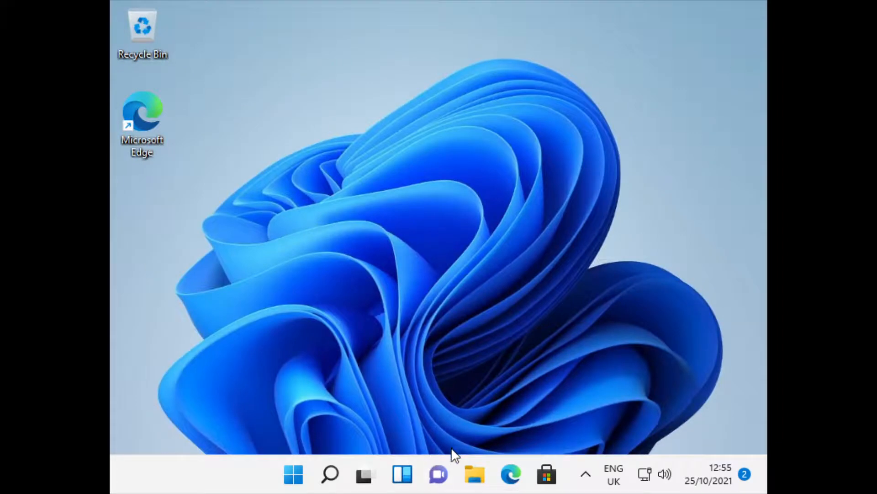
{"action": "left_click", "coordinate": [474, 473]}
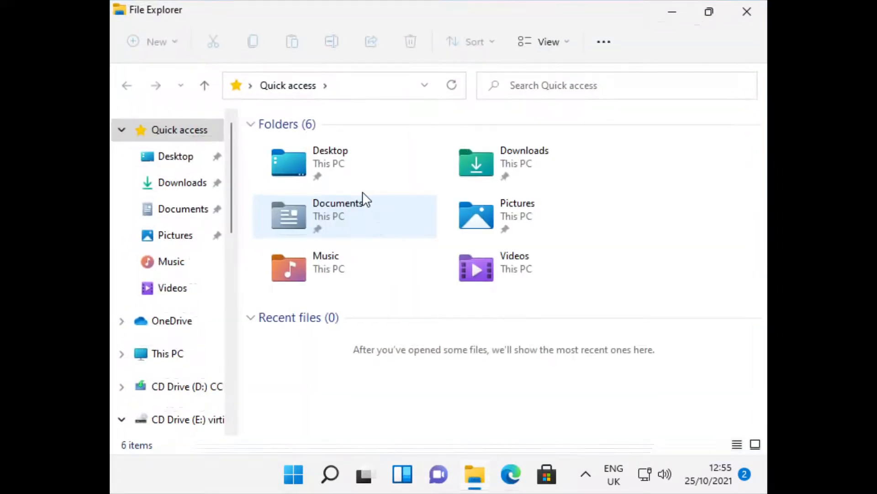
{"action": "left_click", "coordinate": [181, 187]}
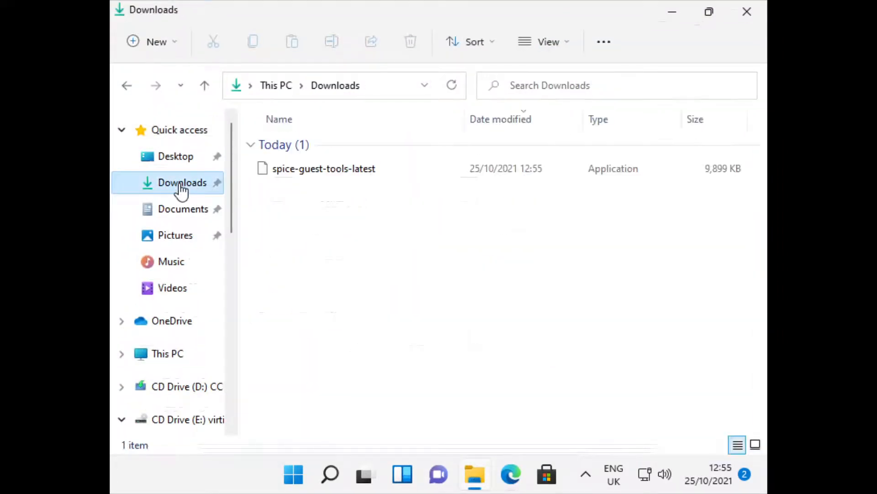
{"action": "double_click", "coordinate": [332, 173]}
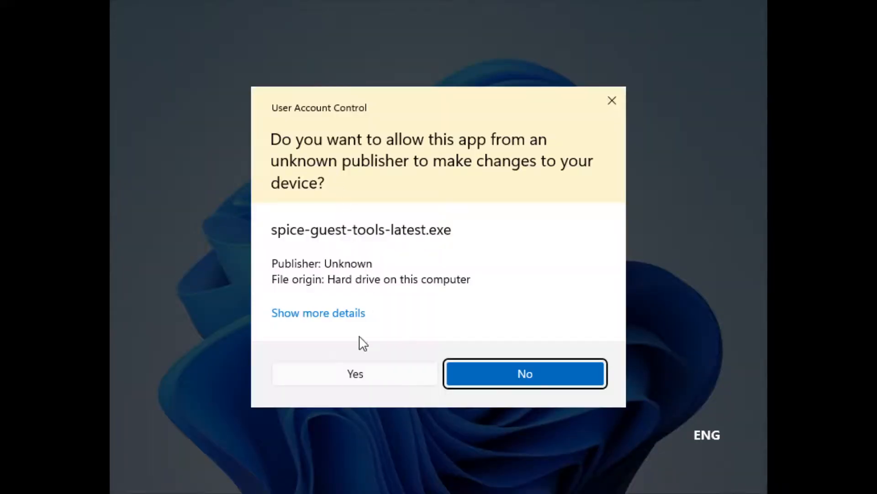
Allow the installer, accept the licence, and approve the VirtIO Serial Driver installation.
{"action": "left_click", "coordinate": [373, 378]}
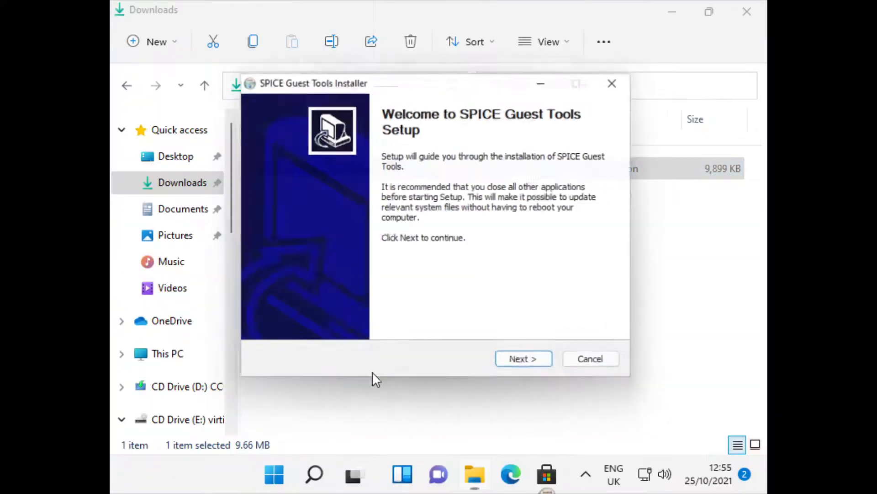
{"action": "left_click", "coordinate": [547, 366]}
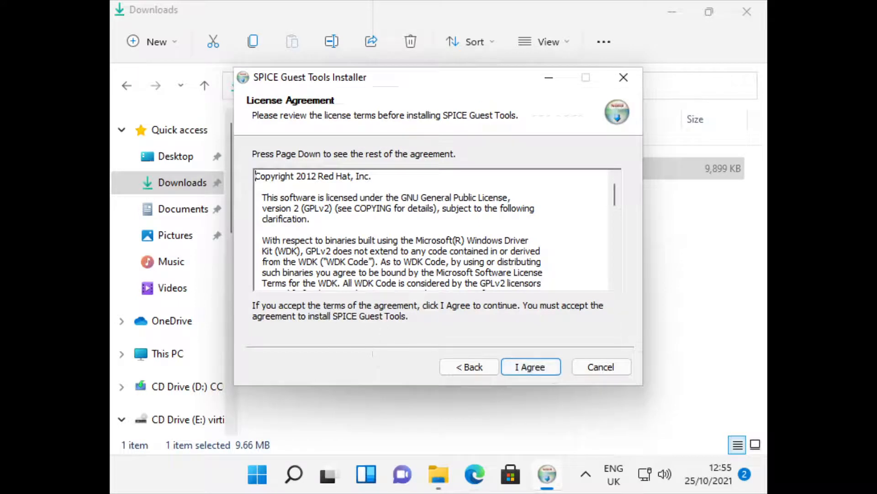
{"action": "left_click", "coordinate": [526, 366]}
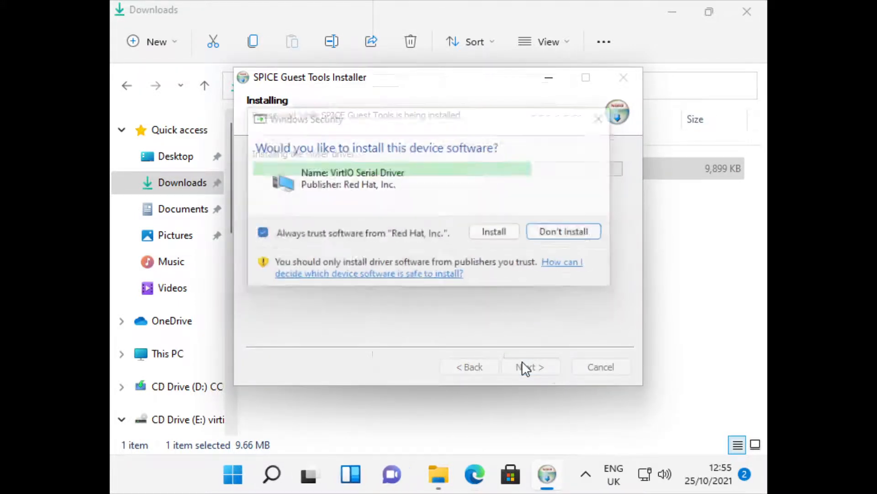
{"action": "left_click", "coordinate": [483, 235]}
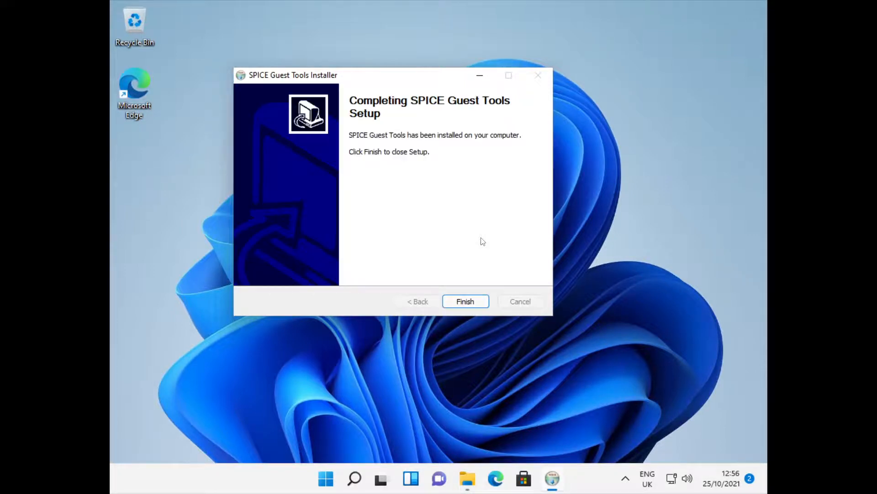
Finish the SPICE Guest Tools setup and restart Windows from the Start menu power options.
{"action": "left_click", "coordinate": [480, 306]}
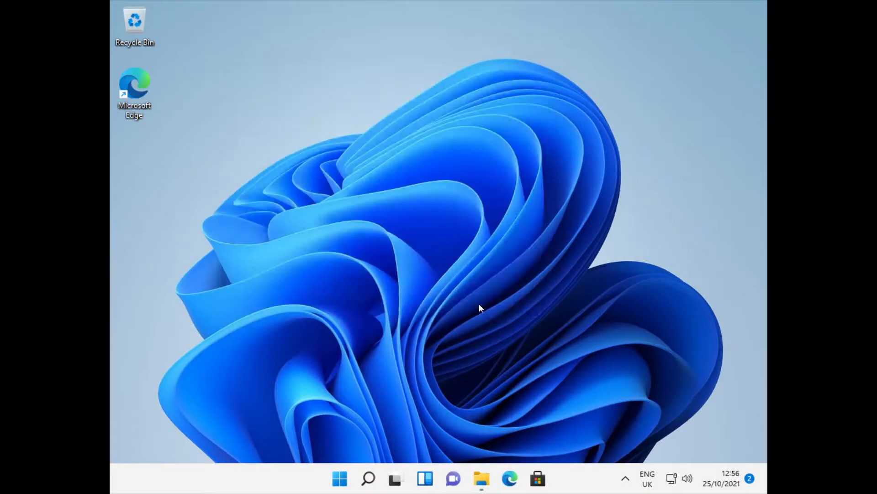
{"action": "left_click", "coordinate": [340, 479]}
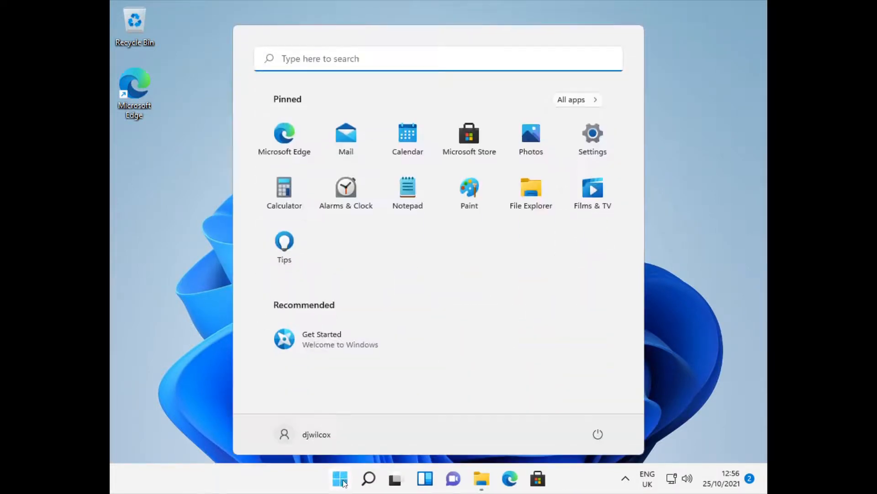
{"action": "left_click", "coordinate": [598, 434]}
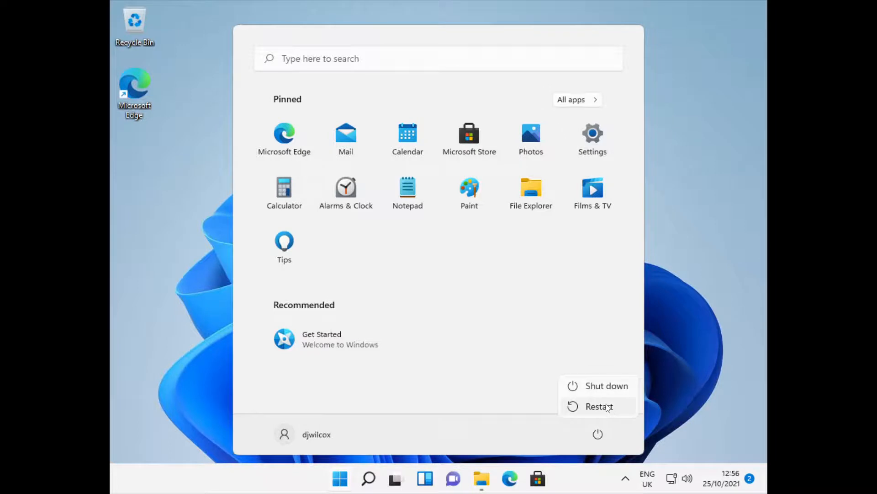
{"action": "left_click", "coordinate": [598, 406]}
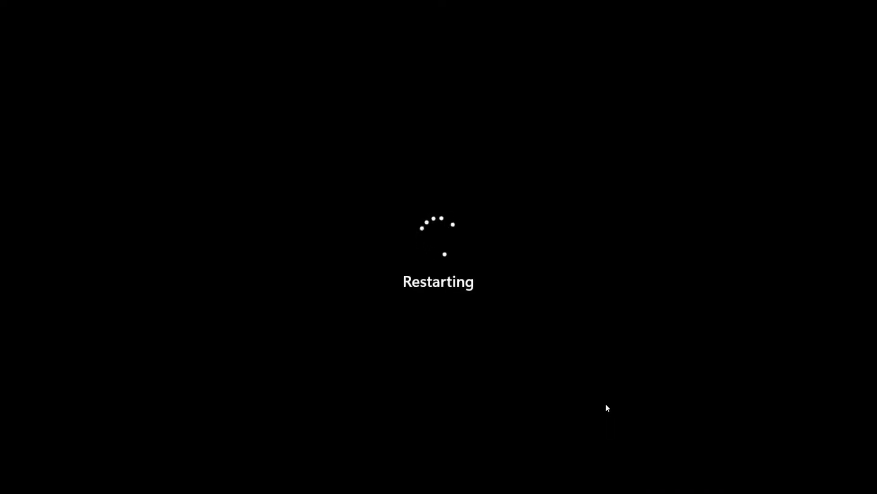